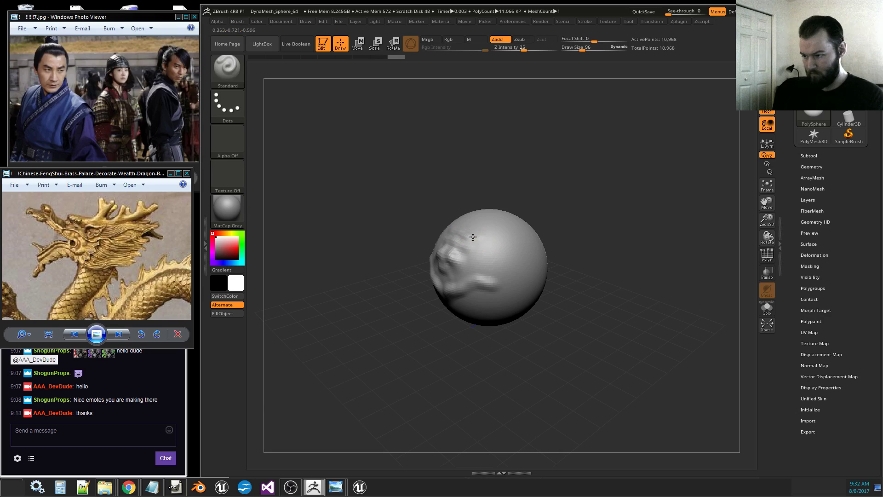
Sculpt a raised brow ridge across the upper side of the face with the Standard brush, undoing the stray stroke.
mouse_move(490, 230)
mouse_down()
mouse_move(476, 233)
mouse_move(502, 244)
mouse_up()
mouse_move(609, 258)
mouse_down()
mouse_move(523, 265)
mouse_move(526, 259)
mouse_up()
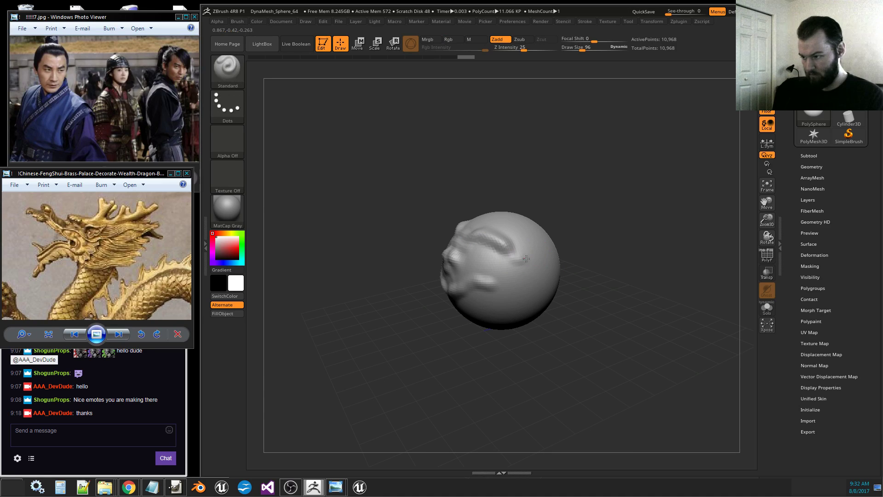
key(ctrl+z)
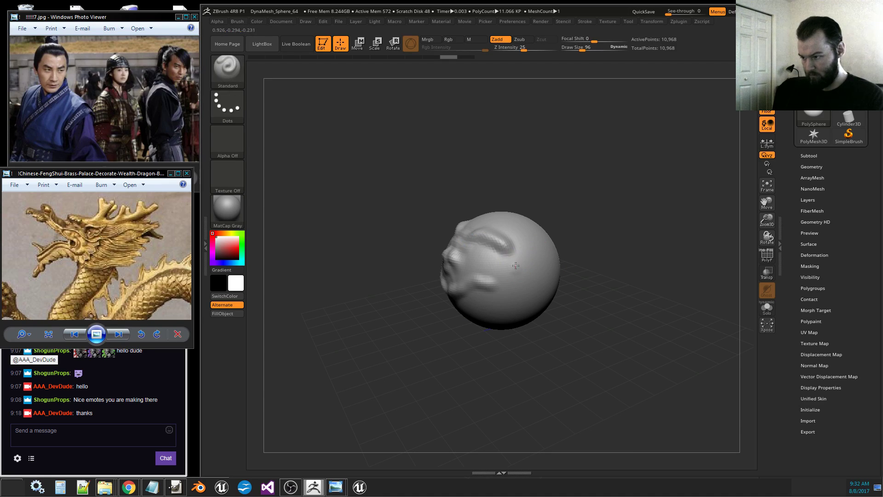
Build up a slanted, raised ear form on the side of the head with the Standard brush.
mouse_move(584, 256)
mouse_down()
mouse_move(570, 252)
mouse_move(572, 244)
mouse_up()
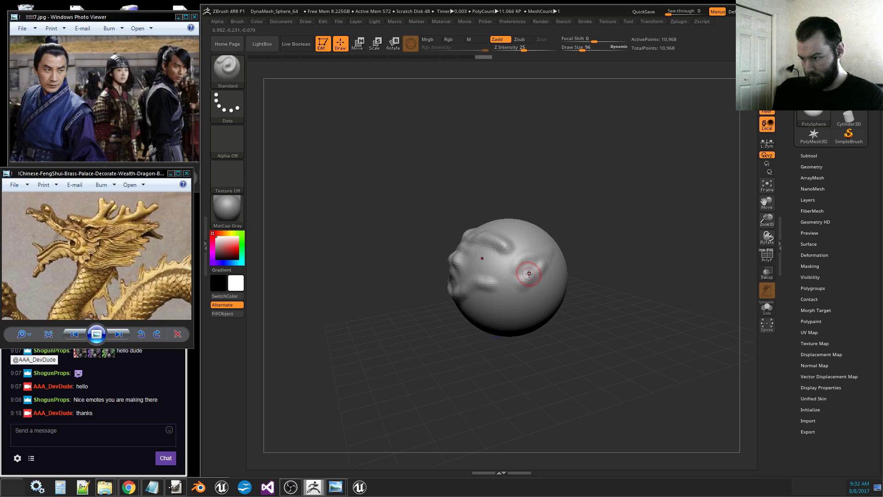
drag(535, 270, 528, 277)
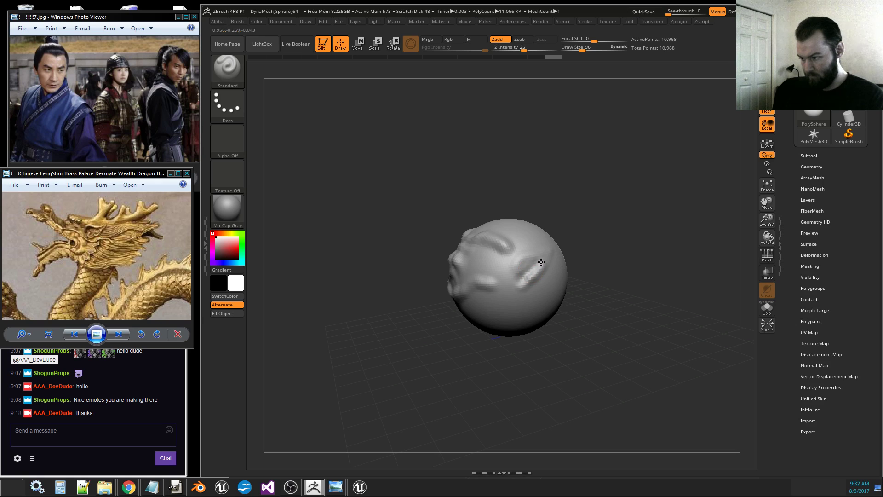
mouse_move(541, 261)
mouse_down()
mouse_move(517, 265)
mouse_move(552, 247)
mouse_up()
Sculpt bulging eyeballs beneath the brow ridges on both sides of the face.
mouse_move(585, 239)
mouse_down()
mouse_move(627, 269)
mouse_move(603, 256)
mouse_up()
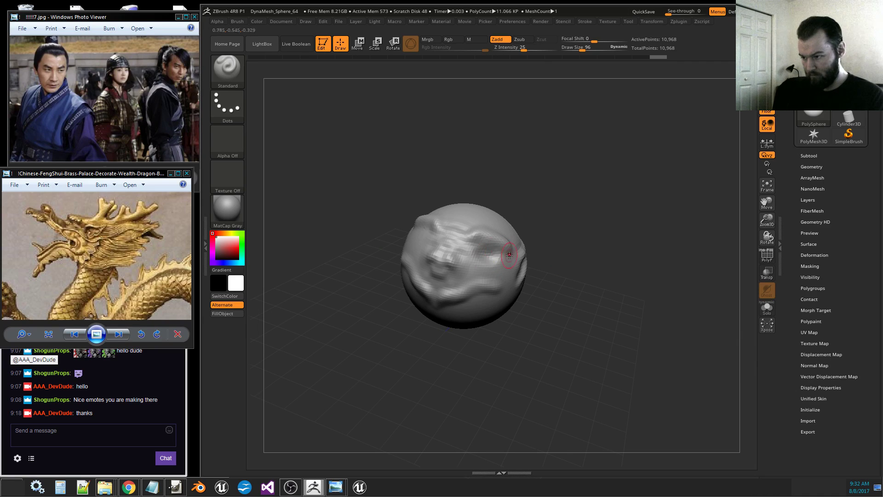
key(ctrl)
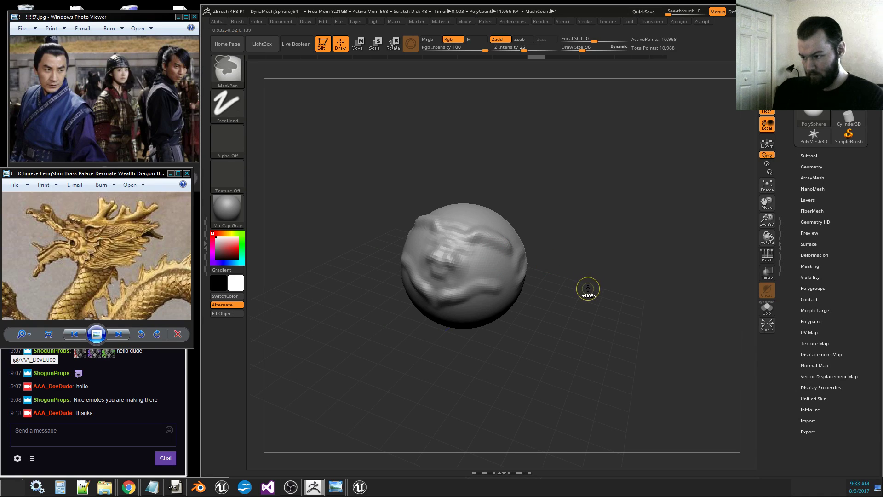
right_drag(588, 288, 577, 299)
mouse_move(536, 266)
right_down()
mouse_move(510, 287)
mouse_move(515, 264)
right_up()
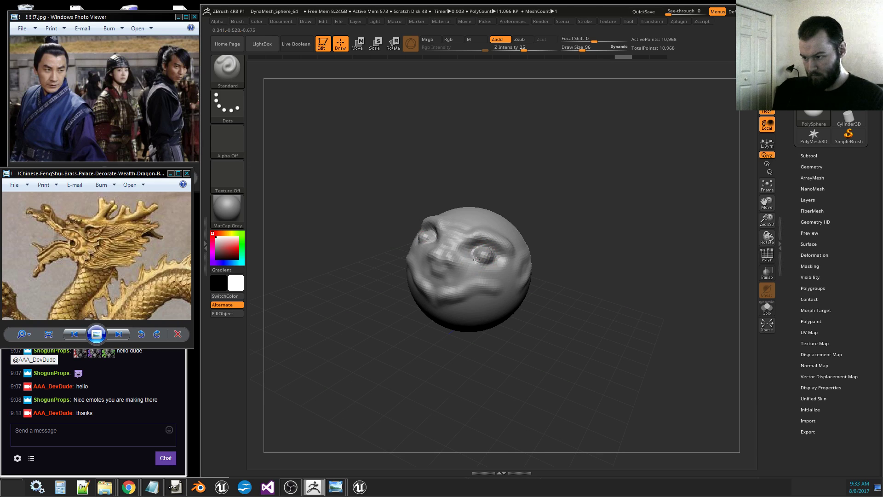
right_drag(504, 261, 472, 255)
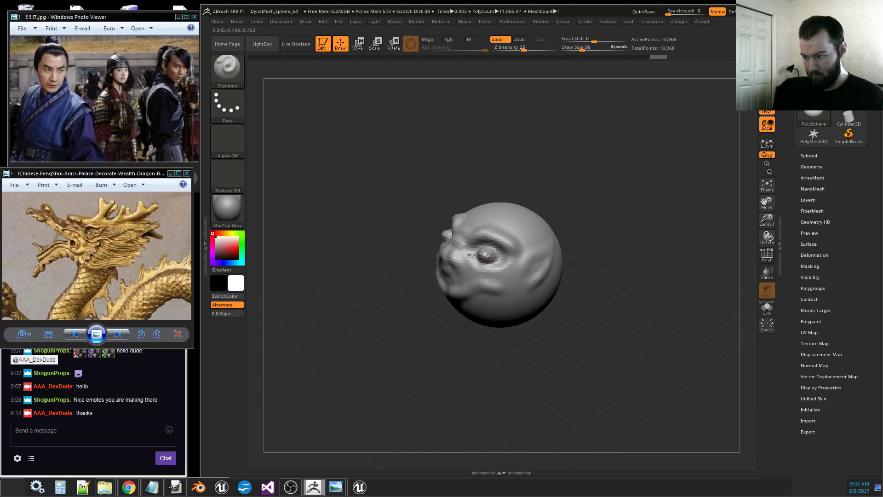
Sculpt a wide mouth with raised lips wrapping around the lower face.
drag(440, 349, 457, 324)
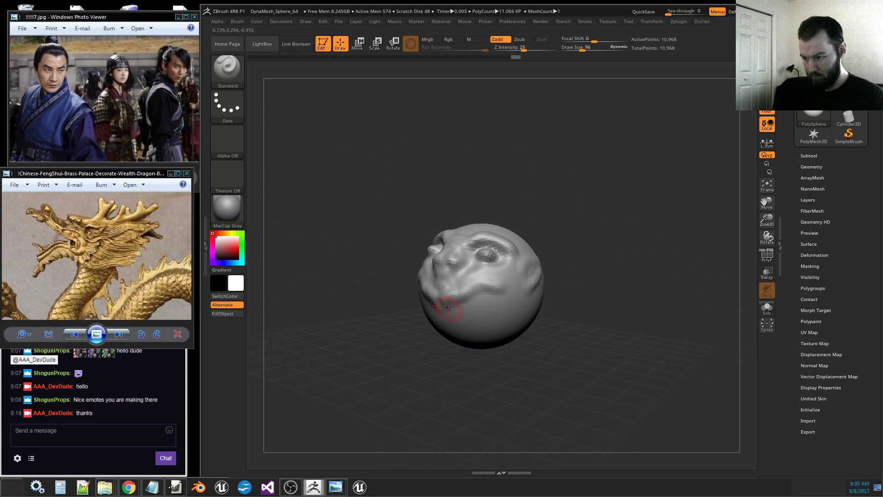
mouse_move(423, 295)
mouse_down()
mouse_move(453, 306)
mouse_move(512, 305)
mouse_up()
mouse_move(581, 309)
mouse_down()
mouse_move(566, 326)
mouse_move(589, 317)
mouse_move(557, 319)
mouse_move(499, 295)
mouse_up()
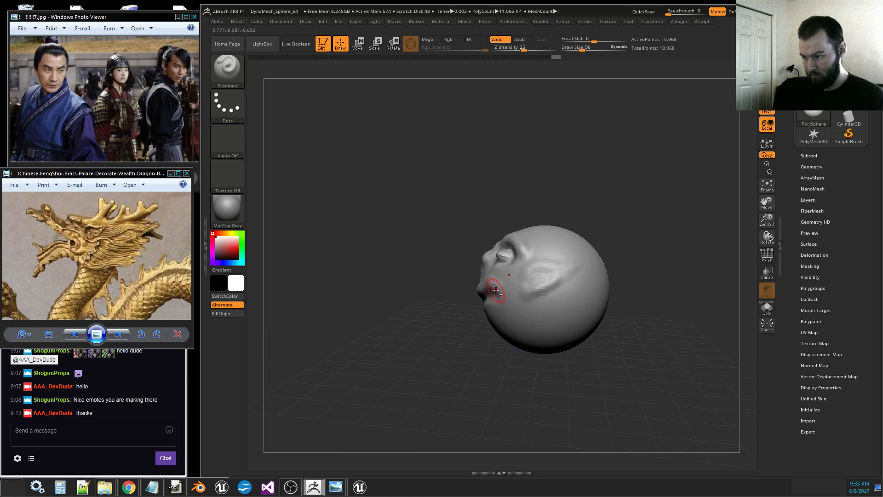
mouse_move(441, 352)
mouse_down()
mouse_move(461, 360)
mouse_move(497, 340)
mouse_up()
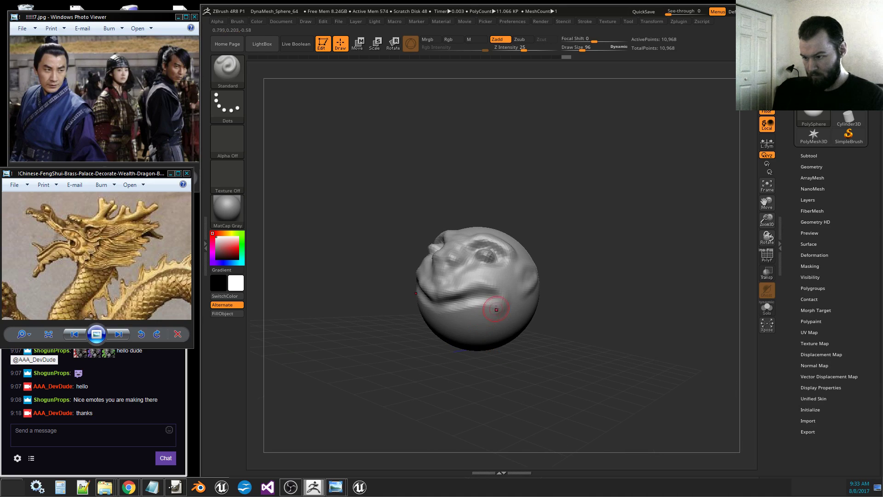
mouse_move(440, 343)
mouse_down()
mouse_move(426, 373)
mouse_move(432, 349)
mouse_up()
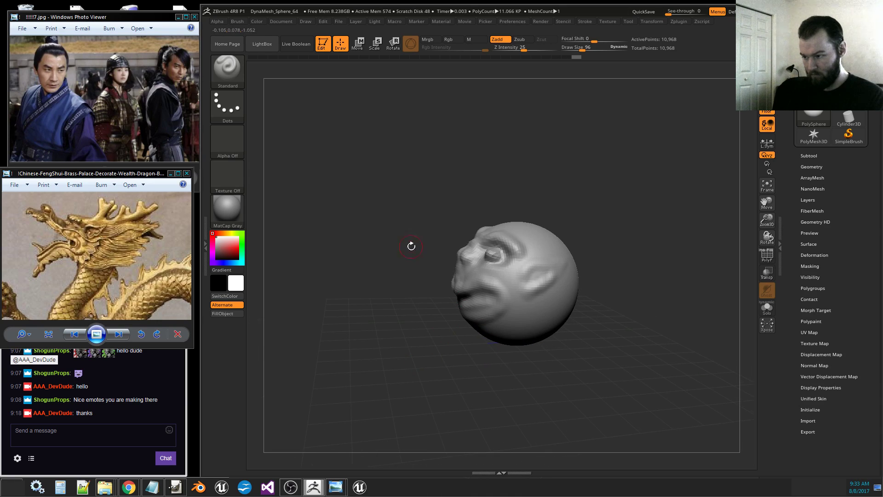
Pull the nose area forward into a protruding snout using the Move Topological brush at draw size 320.
click(241, 84)
key(m)
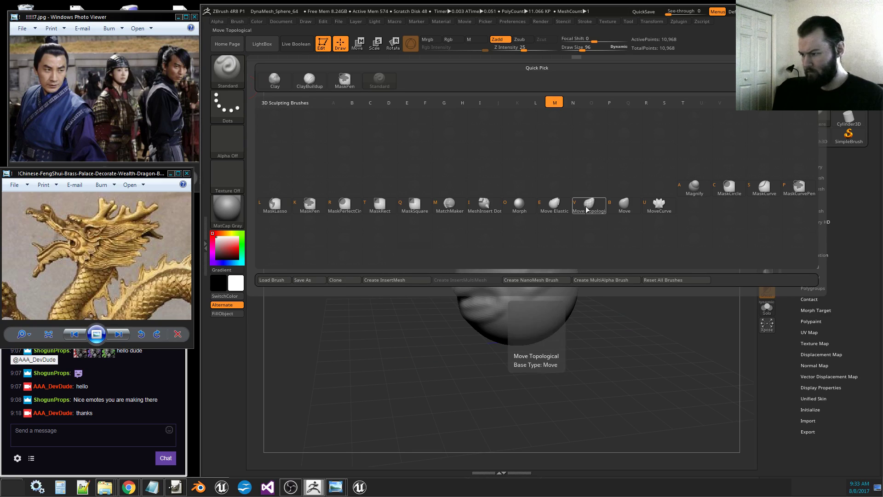
key(t)
key(bracketright)
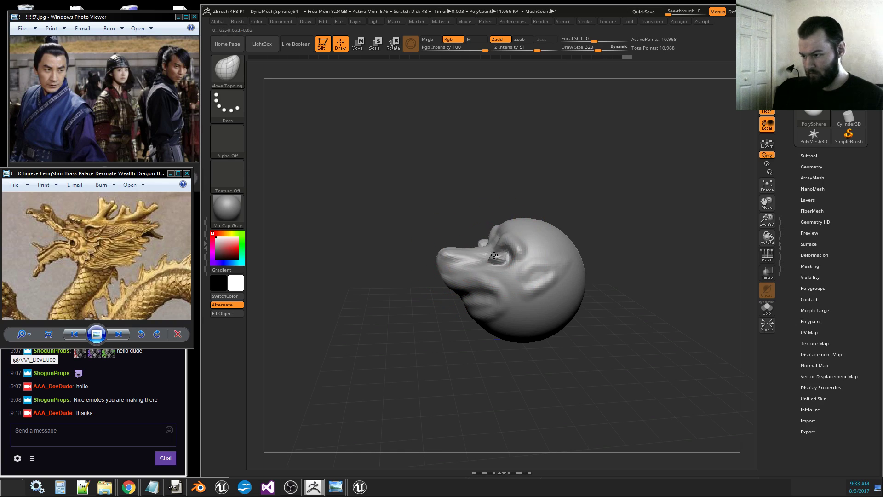
drag(494, 255, 493, 238)
drag(570, 210, 488, 276)
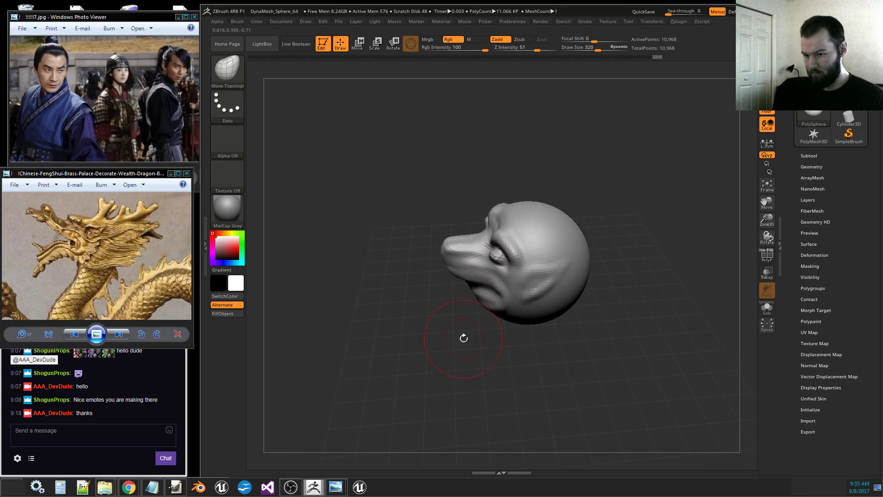
Pull the lower jaw forward into an open mouth at draw size 288 and smooth the back of the head.
mouse_move(464, 339)
mouse_down()
mouse_move(511, 256)
mouse_move(483, 257)
mouse_up()
drag(545, 246, 467, 259)
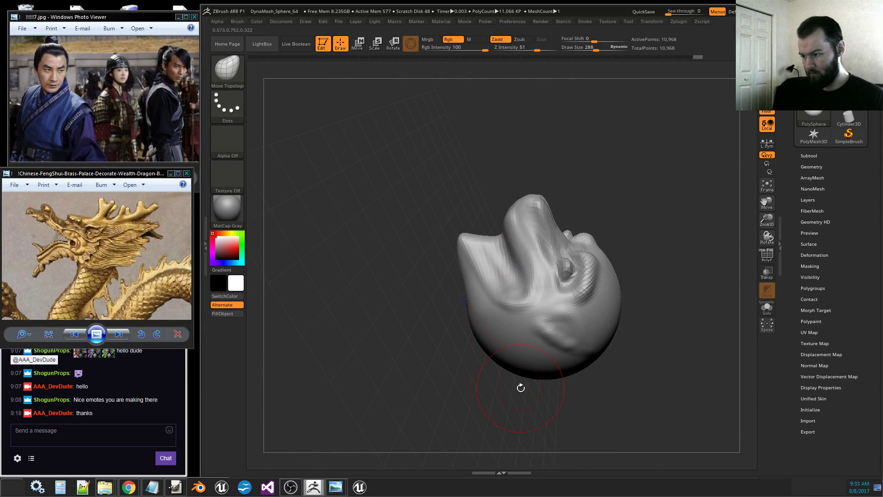
mouse_move(521, 388)
mouse_down()
mouse_move(675, 359)
mouse_move(676, 311)
mouse_move(690, 353)
mouse_move(682, 349)
mouse_up()
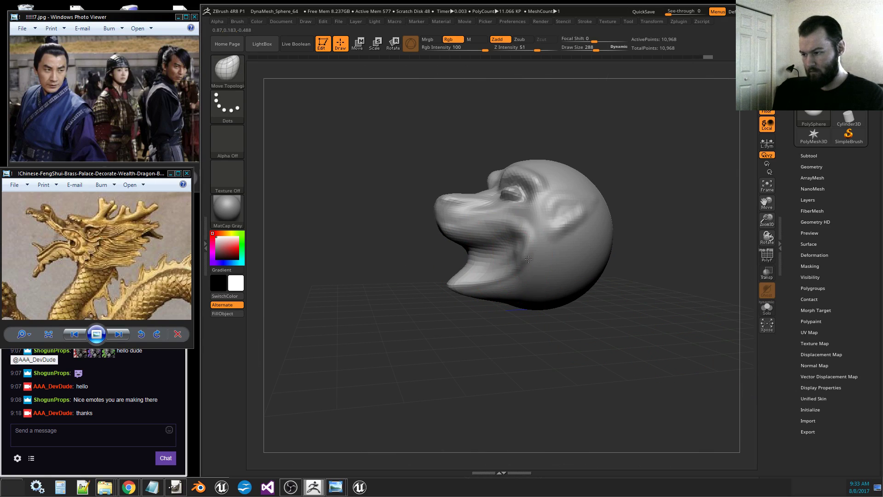
mouse_move(612, 302)
mouse_down()
mouse_move(653, 337)
mouse_move(664, 311)
mouse_move(648, 296)
mouse_move(616, 299)
mouse_up()
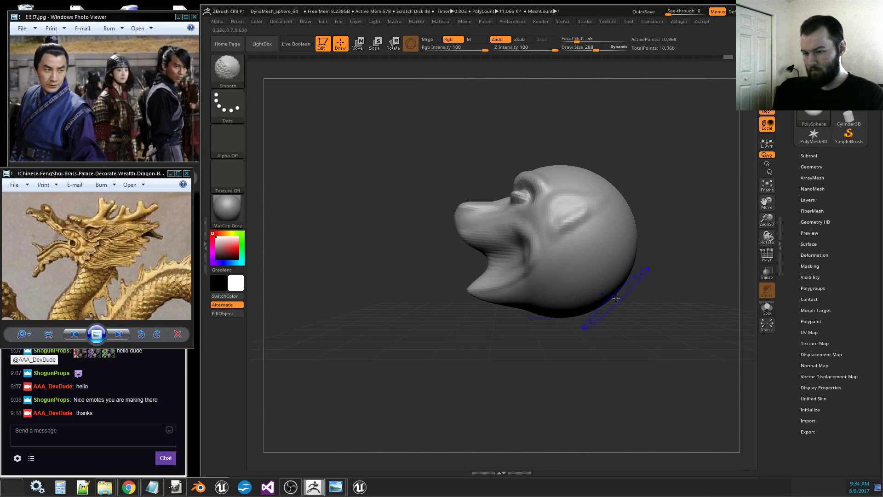
Lengthen the upper and lower jaws with the SnakeHook brush, reducing the draw size from 300 to 272.
drag(767, 220, 759, 213)
click(228, 71)
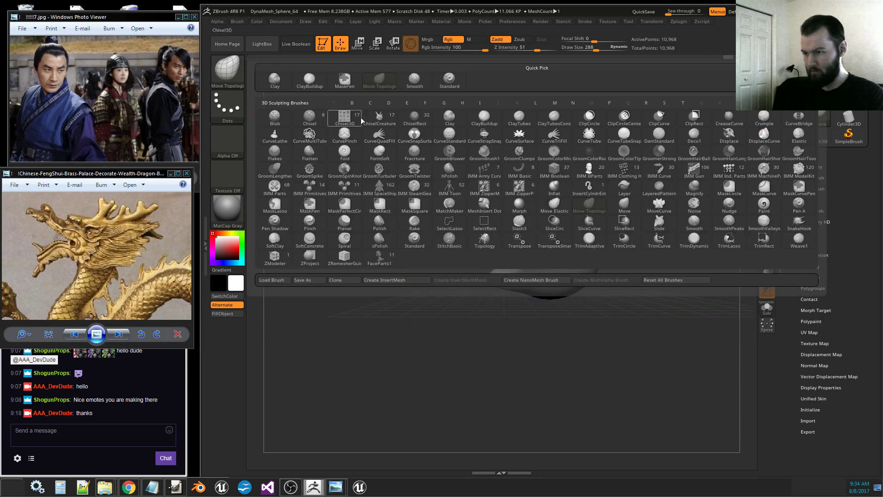
key(s)
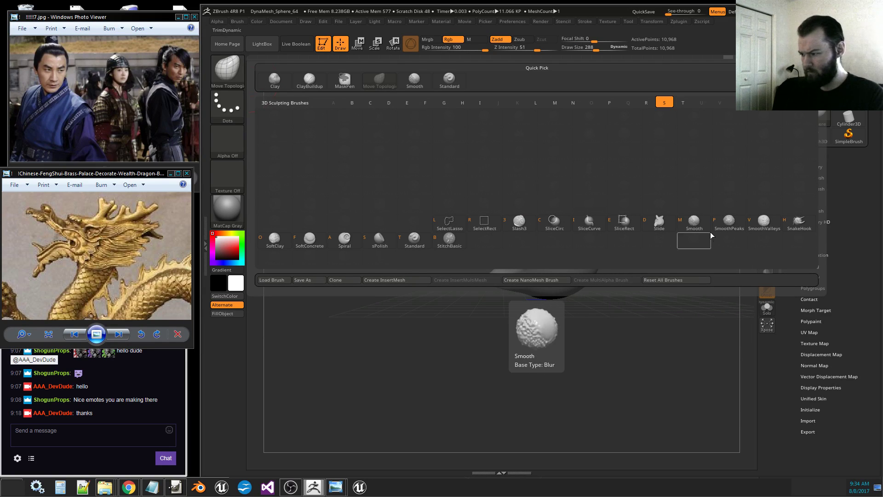
click(800, 222)
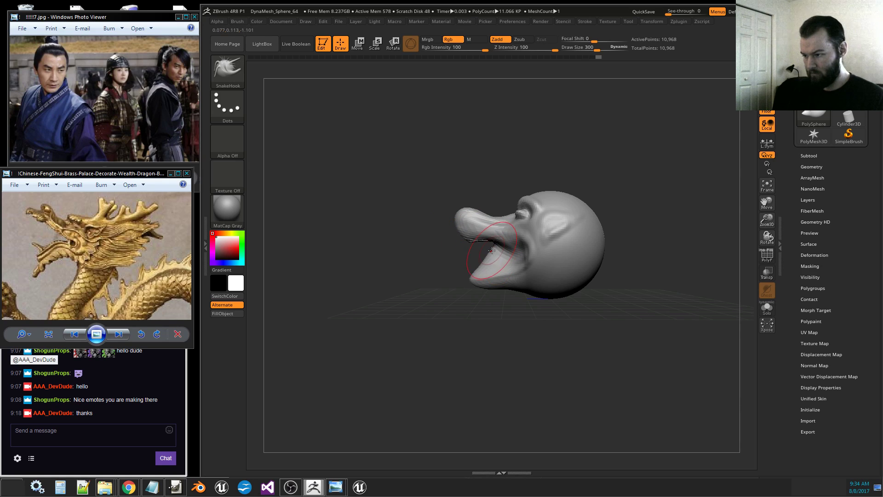
key(shift)
drag(583, 307, 560, 304)
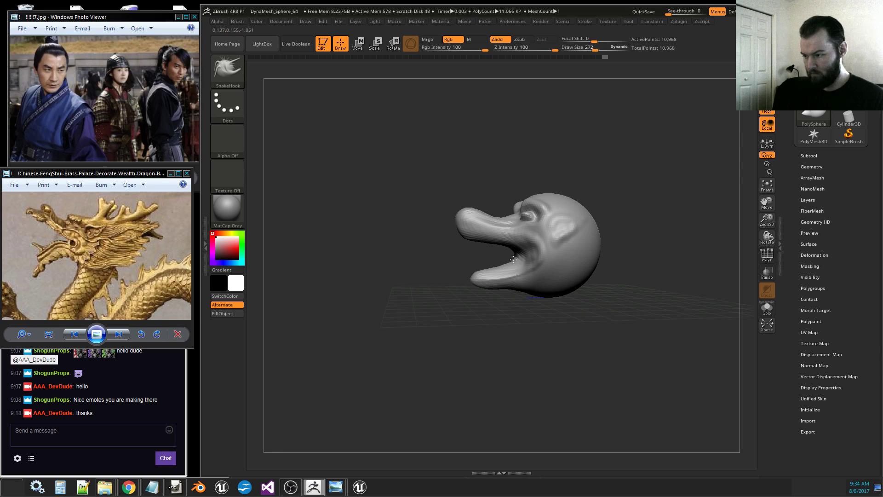
mouse_move(522, 257)
mouse_down()
mouse_move(534, 271)
mouse_move(543, 260)
mouse_move(457, 259)
mouse_up()
mouse_move(585, 272)
mouse_down()
mouse_move(541, 317)
mouse_move(527, 310)
mouse_move(538, 323)
mouse_move(554, 306)
mouse_move(552, 345)
mouse_move(543, 252)
mouse_move(527, 235)
mouse_move(513, 250)
mouse_up()
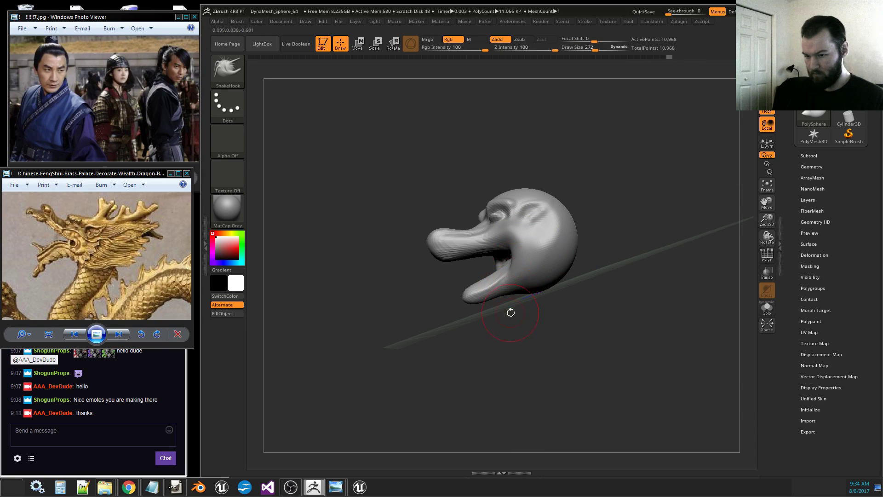
Refine the shape of the jaws and the brow area around the eyes with the SnakeHook brush.
mouse_move(509, 310)
mouse_down()
mouse_move(474, 280)
mouse_move(497, 283)
mouse_move(477, 285)
mouse_up()
mouse_move(608, 290)
mouse_down()
mouse_move(620, 327)
mouse_move(697, 286)
mouse_move(659, 299)
mouse_up()
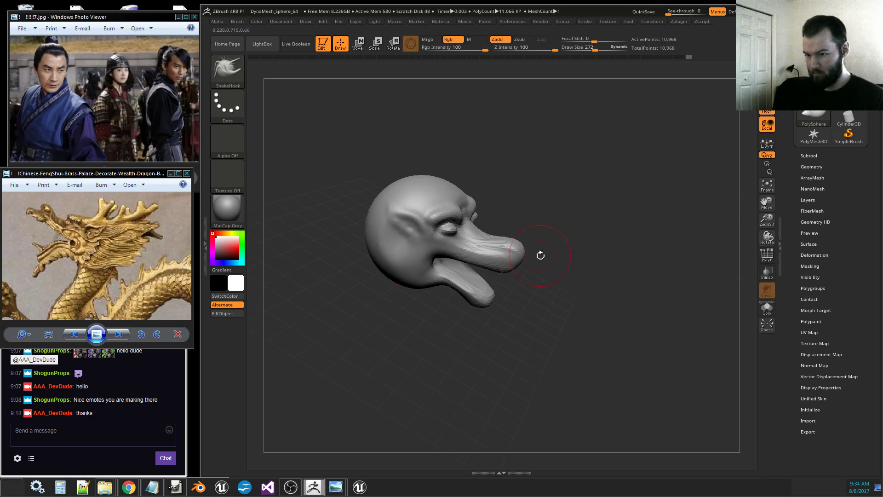
drag(462, 213, 473, 222)
mouse_move(520, 199)
mouse_down()
mouse_move(497, 211)
mouse_move(520, 217)
mouse_up()
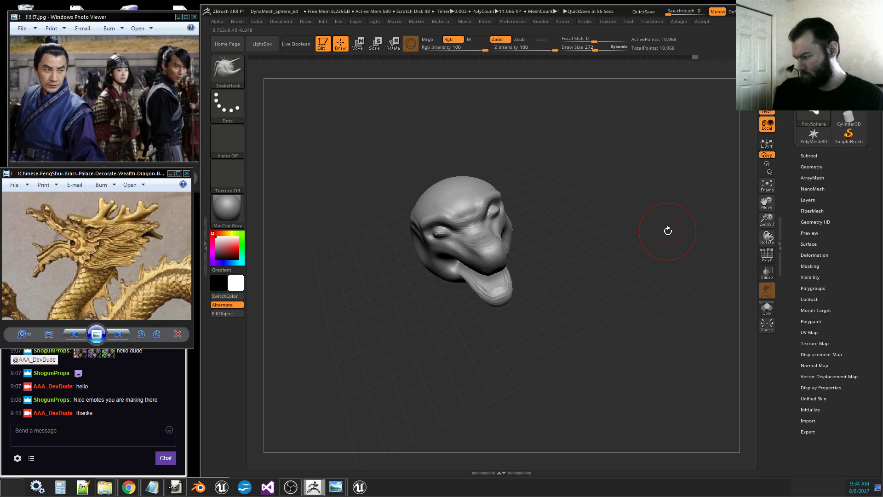
mouse_move(668, 231)
mouse_down()
mouse_move(562, 243)
mouse_move(662, 251)
mouse_move(762, 225)
mouse_move(668, 273)
mouse_move(658, 262)
mouse_move(679, 257)
mouse_move(656, 255)
mouse_up()
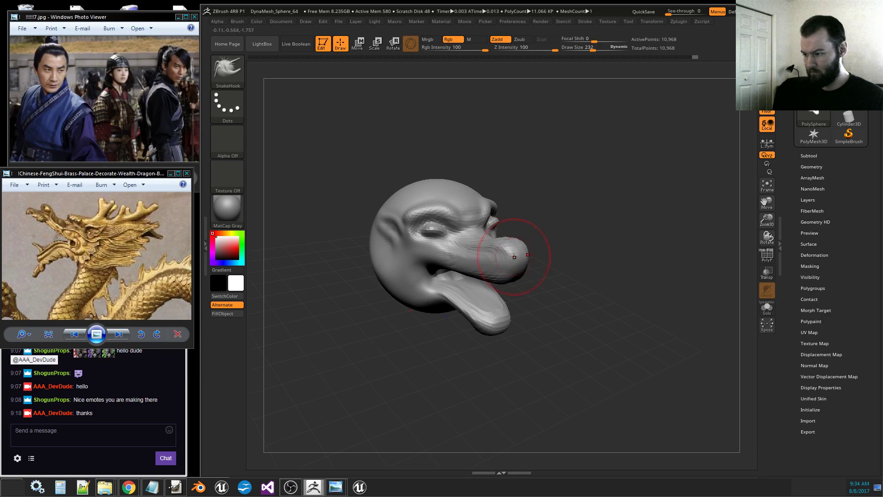
Smooth the bridge of the snout near the eyes at draw size 232.
mouse_move(548, 251)
mouse_down()
mouse_move(565, 310)
mouse_move(549, 299)
mouse_up()
mouse_move(480, 214)
shift+mouse_down()
mouse_move(487, 223)
mouse_move(493, 217)
shift+mouse_up()
drag(546, 243, 540, 202)
shift+drag(465, 221, 470, 223)
Pull the tip of the snout upward into a raised nose with SnakeHook at draw size 168.
drag(559, 239, 467, 221)
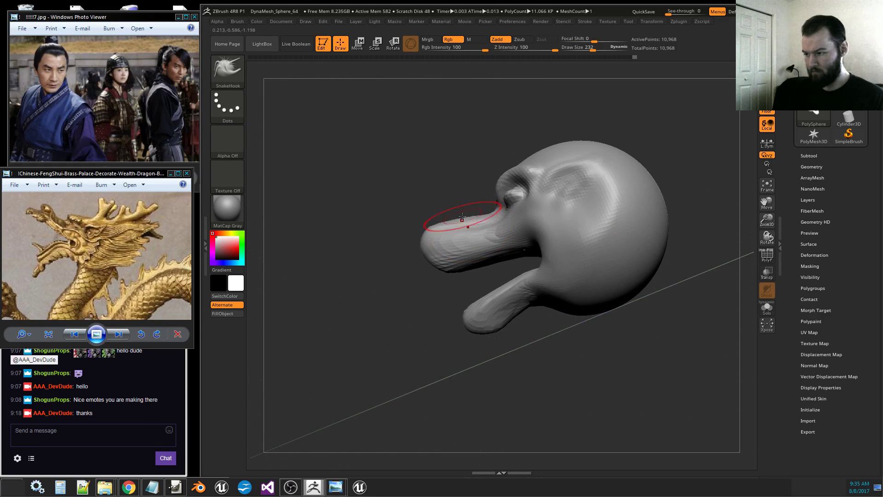
mouse_move(409, 230)
mouse_down()
mouse_move(431, 230)
mouse_move(419, 210)
mouse_move(435, 213)
mouse_up()
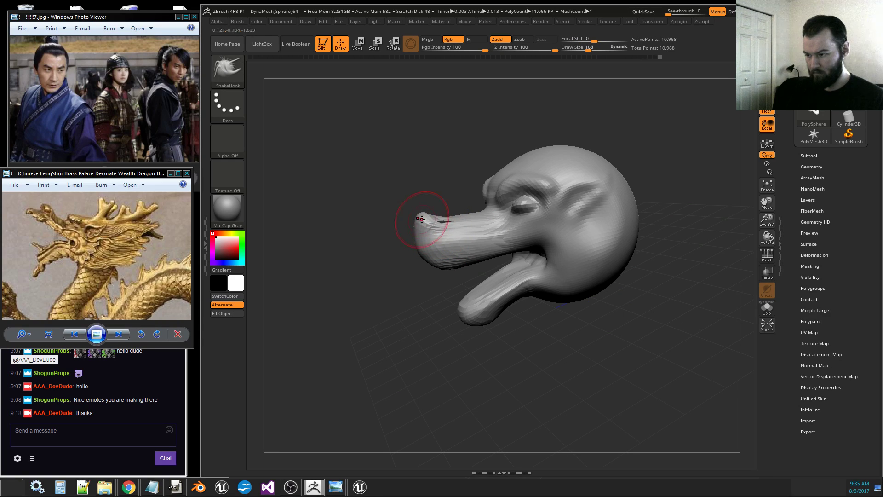
drag(401, 294, 478, 269)
Pull a pair of upright horns out of the top of the head with SnakeHook at draw size 128, adding a second prong.
drag(633, 243, 635, 222)
mouse_move(587, 199)
mouse_down()
mouse_move(528, 208)
mouse_move(556, 194)
mouse_move(544, 200)
mouse_move(554, 166)
mouse_move(585, 172)
mouse_move(569, 180)
mouse_move(579, 175)
mouse_move(627, 202)
mouse_move(572, 182)
mouse_move(616, 169)
mouse_move(684, 231)
mouse_move(653, 199)
mouse_up()
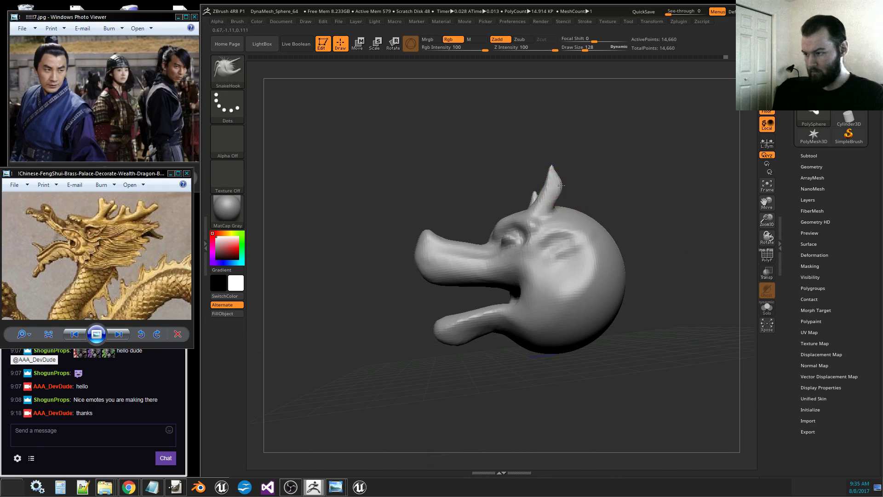
drag(577, 171, 578, 167)
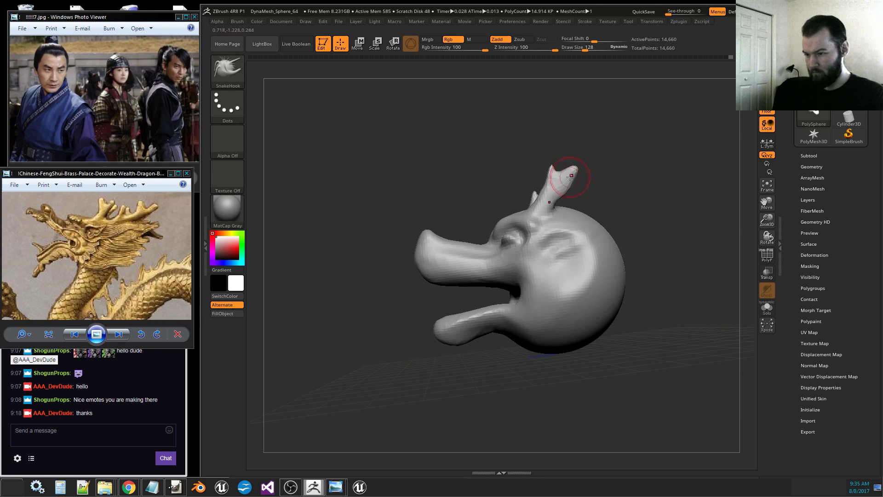
Pull a long, backward-swept spike from each horn, smooth it and remesh the head with DynaMesh.
drag(562, 199, 667, 170)
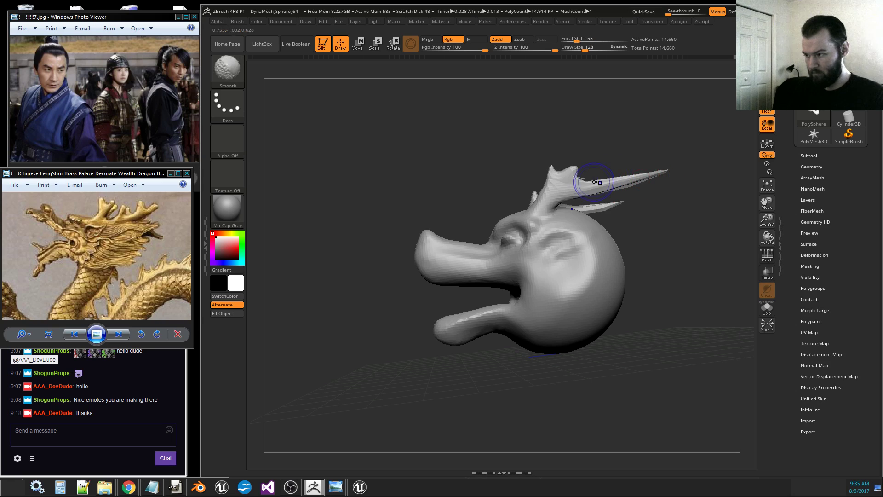
mouse_move(593, 182)
shift+mouse_down()
mouse_move(656, 179)
mouse_move(632, 184)
shift+mouse_up()
ctrl+drag(666, 222, 675, 219)
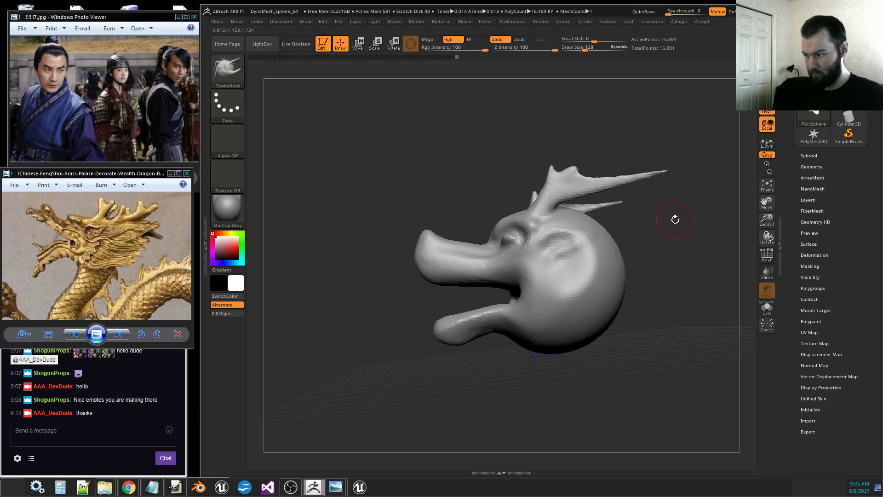
drag(671, 187, 680, 215)
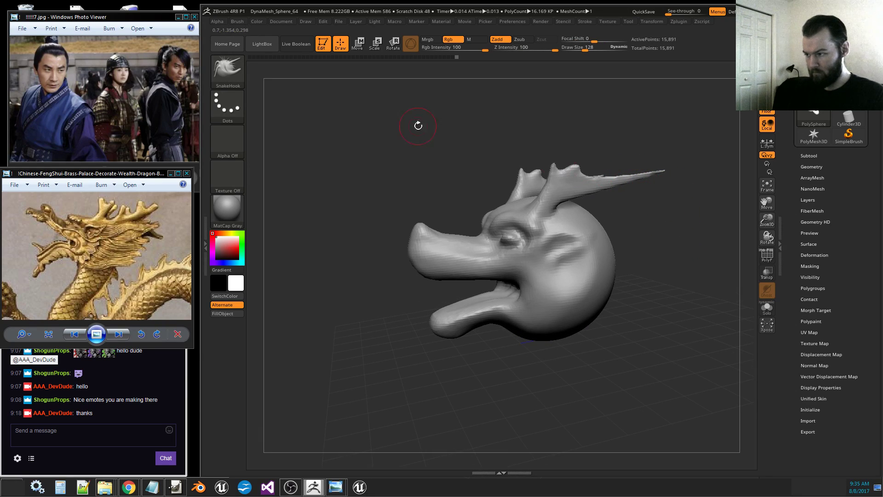
Thicken the swept-back horns and their upright prongs with the Inflat brush at draw size 128.
click(236, 79)
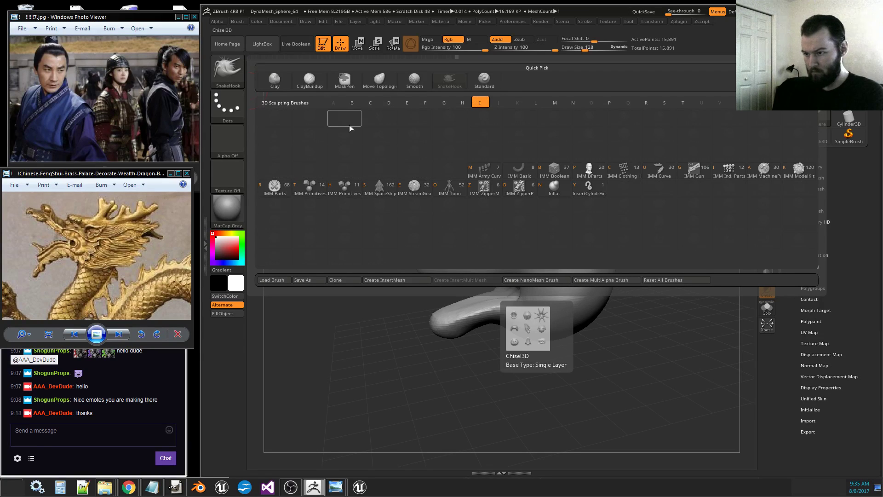
key(i)
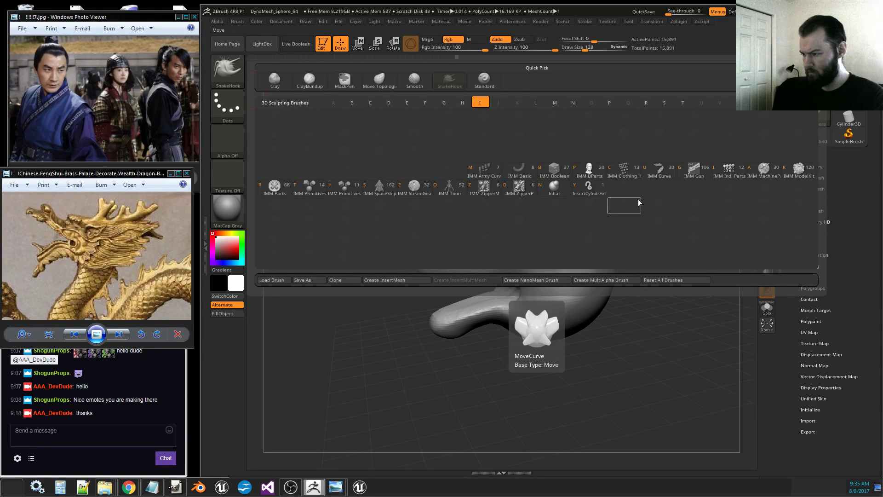
click(554, 185)
mouse_move(638, 177)
mouse_down()
mouse_move(656, 172)
mouse_move(667, 191)
mouse_move(635, 173)
mouse_move(663, 169)
mouse_up()
mouse_move(678, 180)
mouse_down()
mouse_move(682, 207)
mouse_move(690, 181)
mouse_up()
mouse_move(617, 176)
mouse_down()
mouse_move(582, 183)
mouse_move(600, 158)
mouse_up()
drag(686, 202, 676, 193)
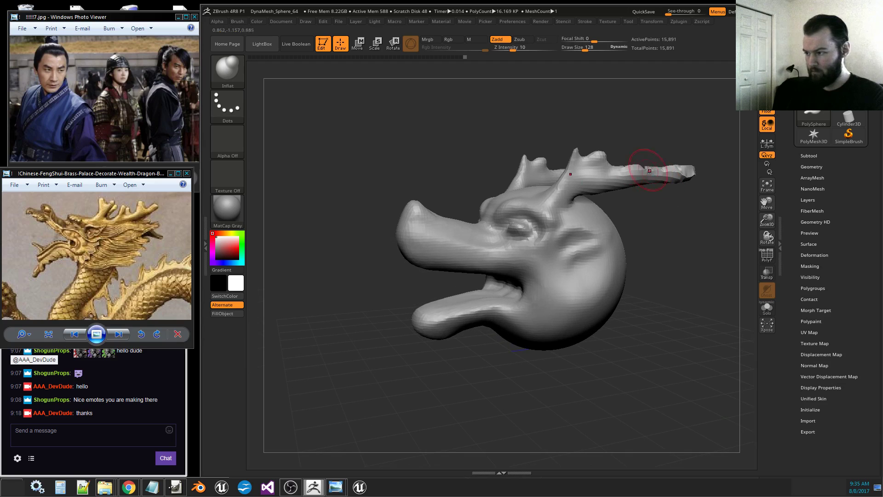
drag(574, 163, 573, 156)
Smooth the inflated horns and remesh the head with DynaMesh.
mouse_move(589, 191)
shift+mouse_down()
mouse_move(665, 180)
mouse_move(656, 176)
shift+mouse_up()
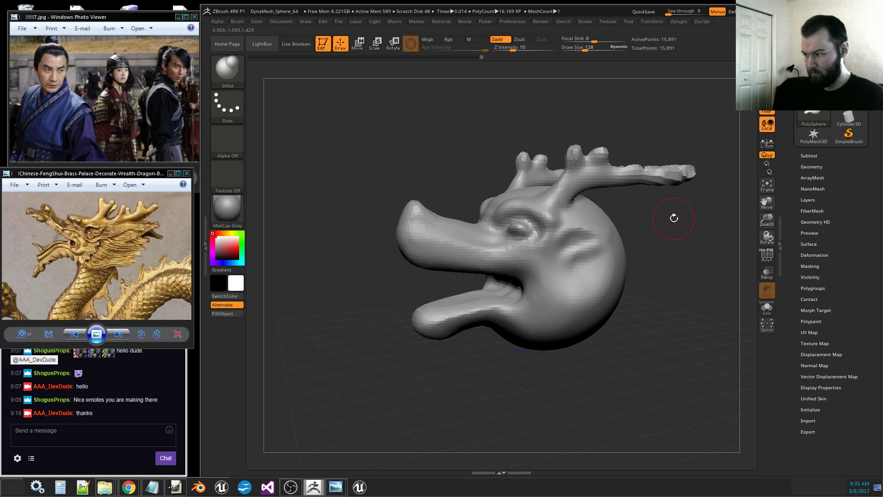
ctrl+drag(682, 219, 664, 257)
mouse_move(696, 174)
shift+mouse_down()
mouse_move(686, 183)
mouse_move(700, 196)
mouse_move(656, 174)
shift+mouse_up()
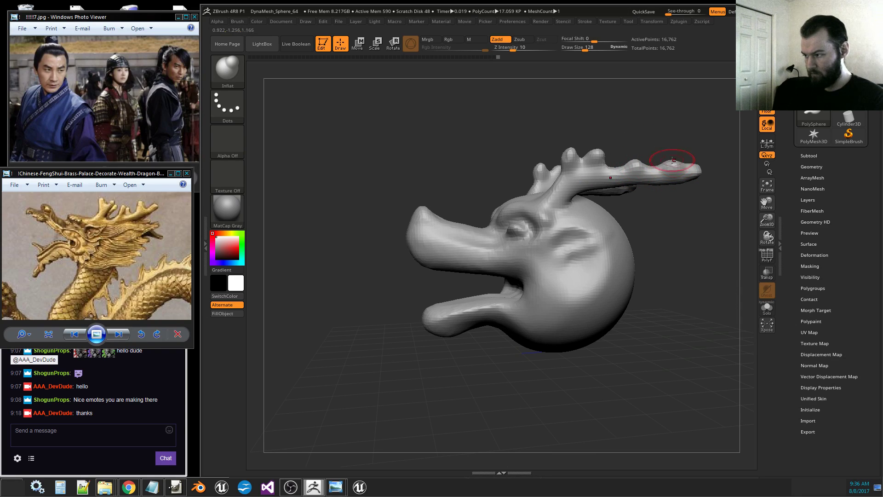
Dock the Brush palette in the side tray above the Material palette.
click(237, 73)
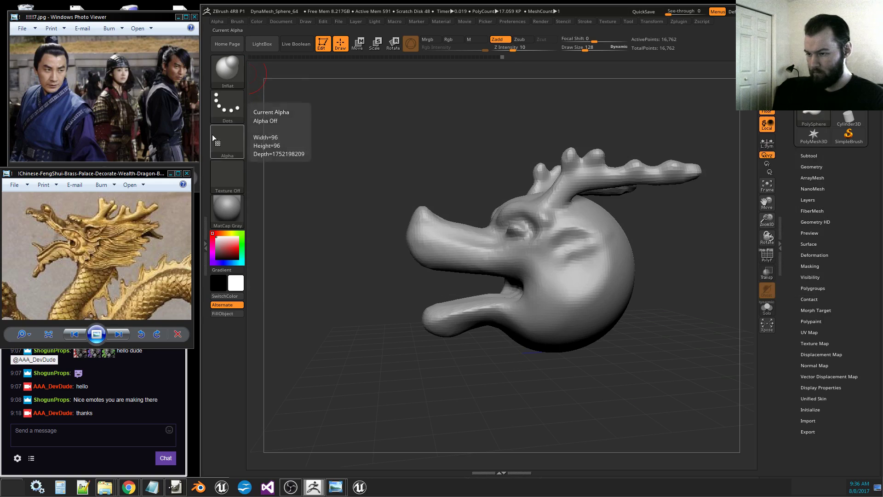
double_click(207, 143)
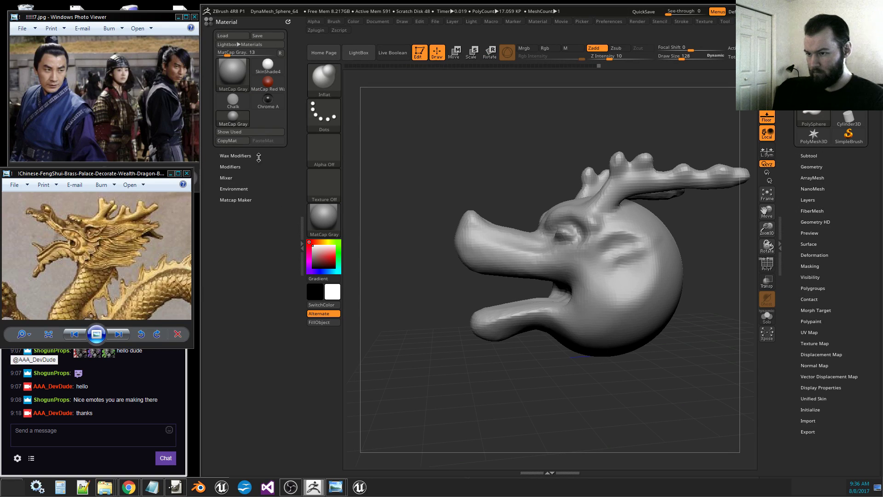
click(333, 22)
drag(333, 29, 237, 31)
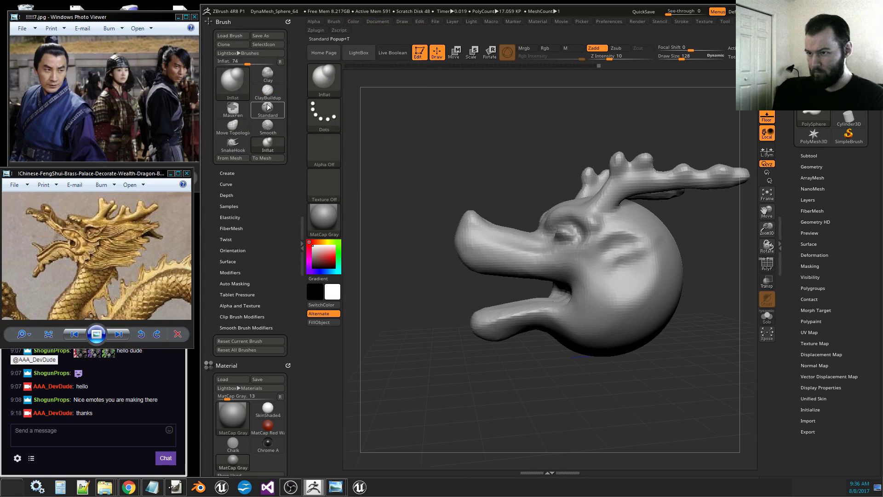
Pull extra prongs up from the swept-back horns with SnakeHook, and bend the horn shafts at draw size 168.
click(240, 146)
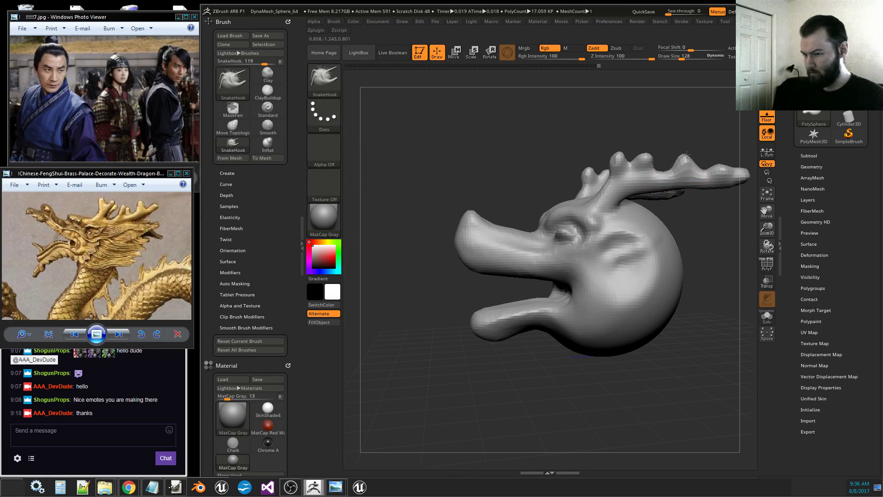
mouse_move(698, 169)
mouse_down()
mouse_move(683, 152)
mouse_move(718, 162)
mouse_up()
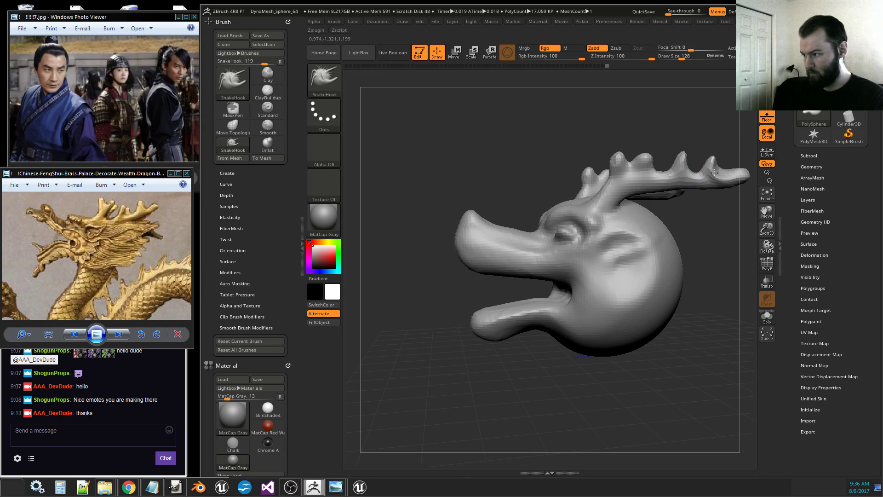
mouse_move(725, 241)
mouse_down()
mouse_move(686, 243)
mouse_move(724, 236)
mouse_up()
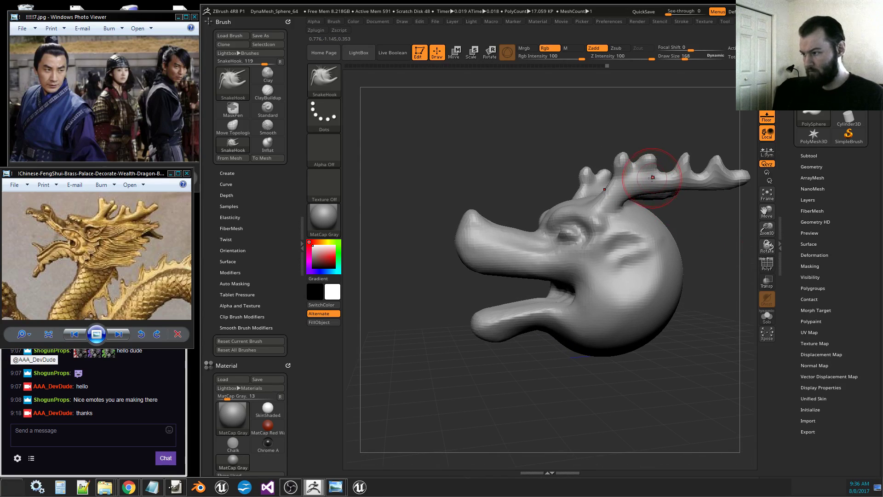
drag(657, 176, 637, 193)
mouse_move(708, 232)
mouse_down()
mouse_move(603, 230)
mouse_move(704, 230)
mouse_up()
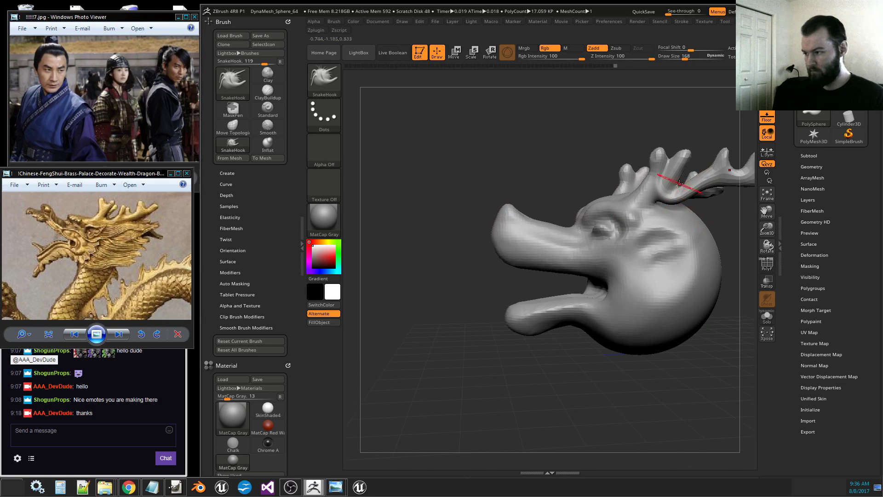
mouse_move(669, 184)
mouse_down()
mouse_move(653, 192)
mouse_move(673, 213)
mouse_move(580, 257)
mouse_move(635, 198)
mouse_up()
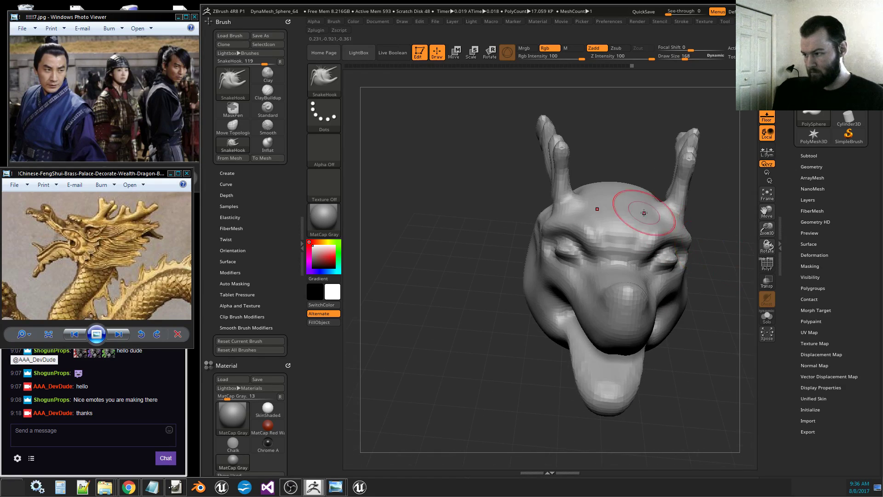
Carve the brow area between the eyes with DamStandard in Zsub mode at draw size 152.
click(329, 80)
key(d)
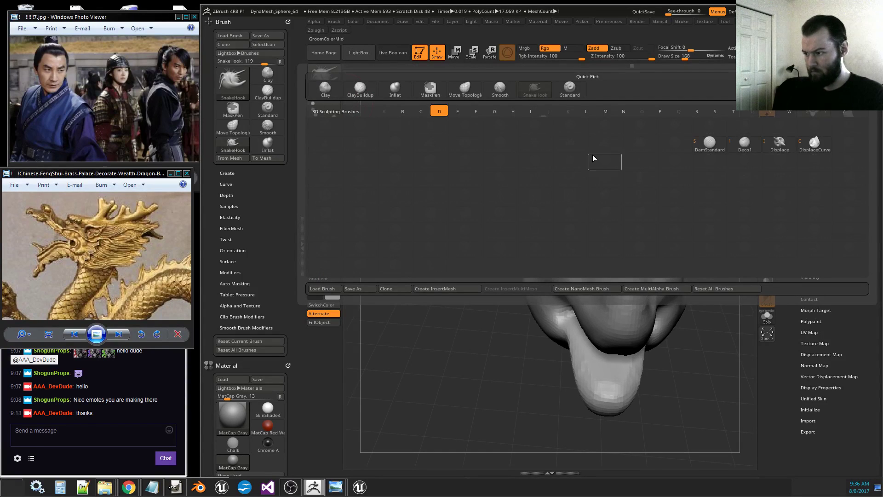
click(709, 143)
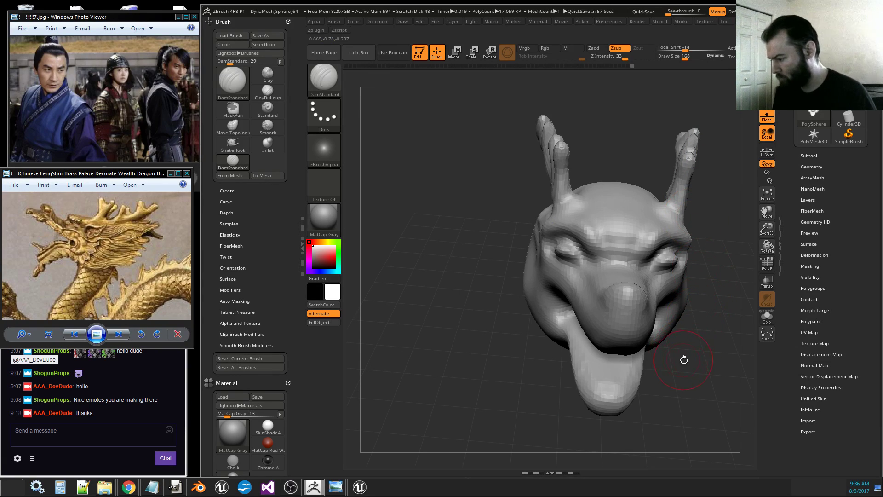
drag(685, 360, 650, 288)
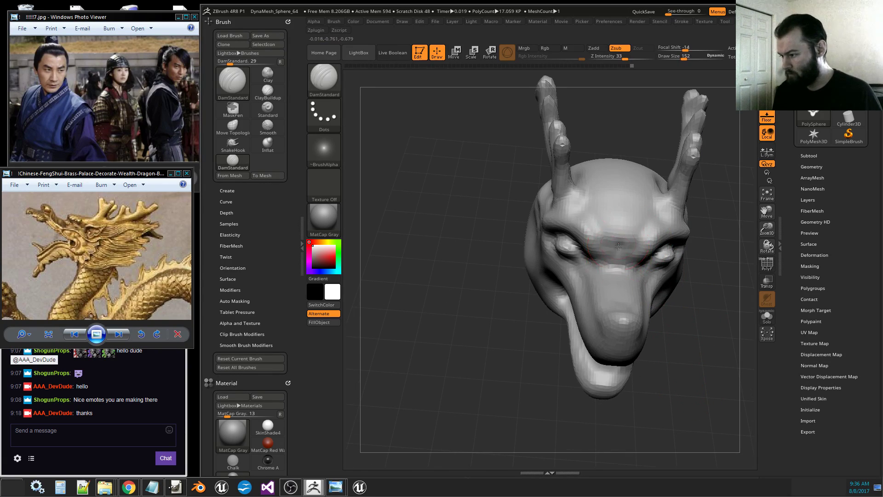
mouse_move(619, 247)
mouse_down()
mouse_move(619, 265)
mouse_move(631, 241)
mouse_up()
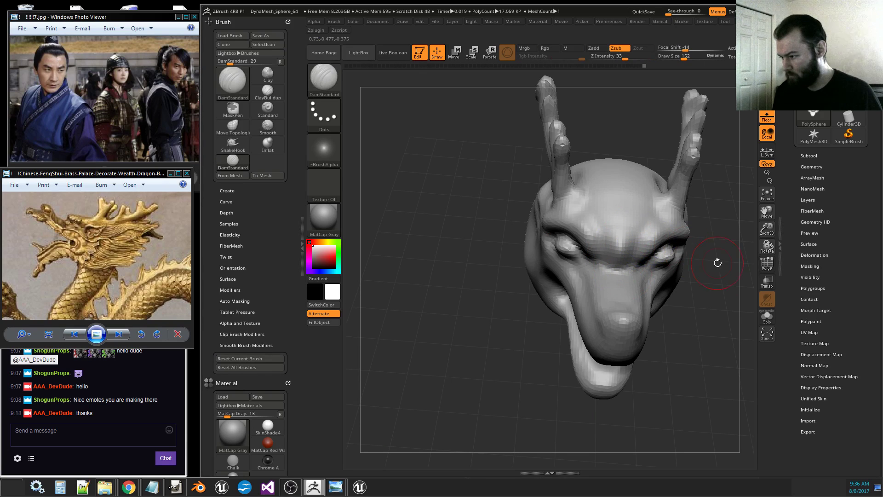
Raise an oval ridge on the forehead and lines back over the crown with DamStandard in Zadd mode, smoothing the forehead.
mouse_move(727, 352)
mouse_down()
mouse_move(642, 236)
mouse_move(650, 220)
mouse_move(662, 221)
mouse_move(660, 203)
mouse_move(640, 137)
mouse_move(644, 155)
mouse_move(630, 140)
mouse_up()
click(597, 48)
mouse_move(650, 177)
mouse_down()
mouse_move(628, 148)
mouse_move(646, 162)
mouse_move(627, 191)
mouse_move(641, 168)
mouse_move(632, 197)
mouse_move(632, 188)
mouse_up()
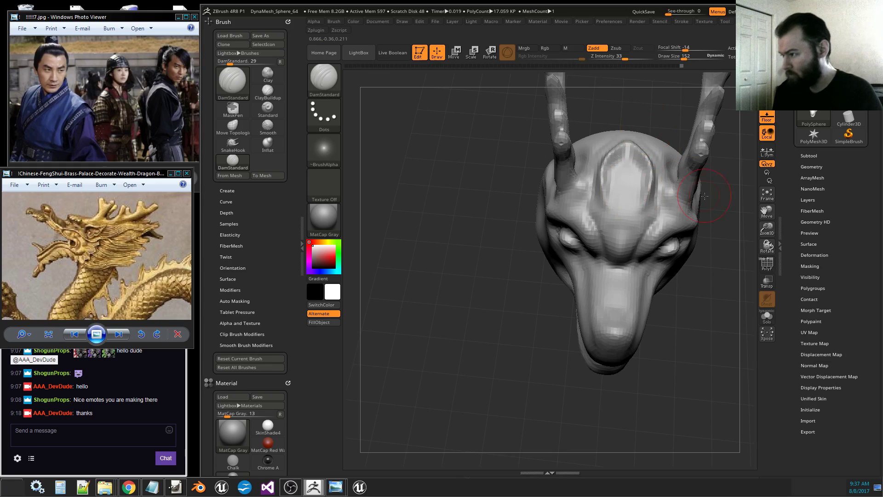
drag(711, 188, 719, 221)
drag(631, 175, 652, 89)
mouse_move(631, 122)
mouse_down()
mouse_move(652, 102)
mouse_move(637, 134)
mouse_move(663, 115)
mouse_up()
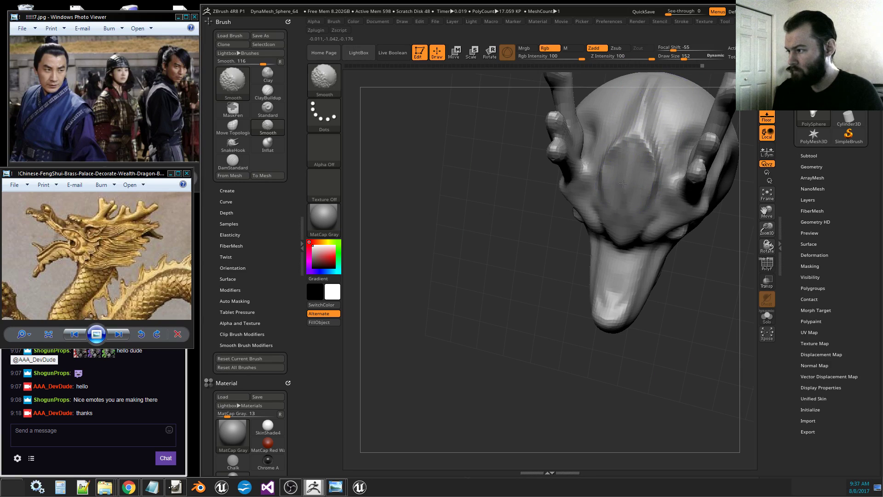
Build up raised brow and eyelid ridges around the eyes with DamStandard at draw size 152, smoothing the eye area.
mouse_move(721, 341)
mouse_down()
mouse_move(691, 272)
mouse_move(702, 275)
mouse_up()
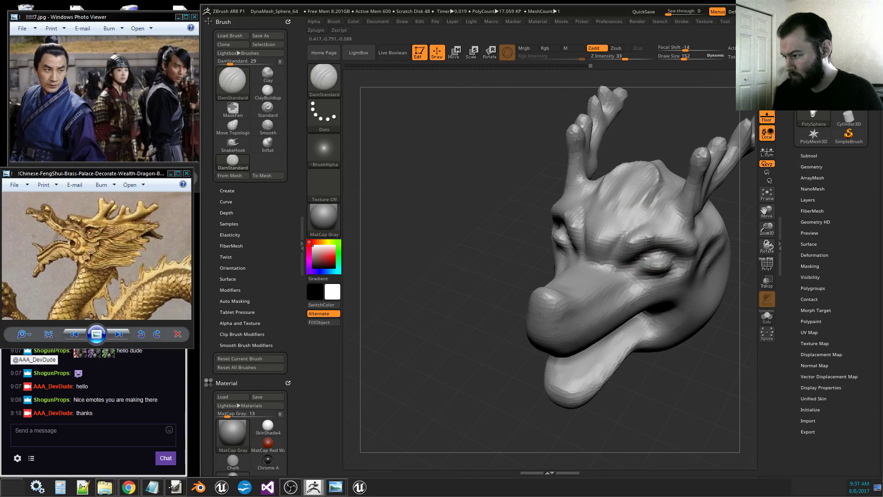
drag(647, 241, 677, 240)
drag(720, 345, 688, 284)
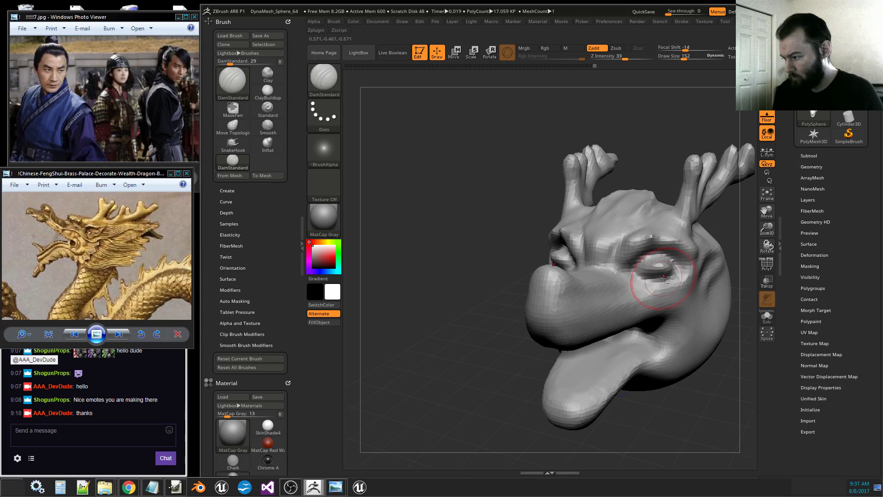
mouse_move(664, 278)
mouse_down()
mouse_move(673, 287)
mouse_move(651, 271)
mouse_move(661, 277)
mouse_move(659, 264)
mouse_up()
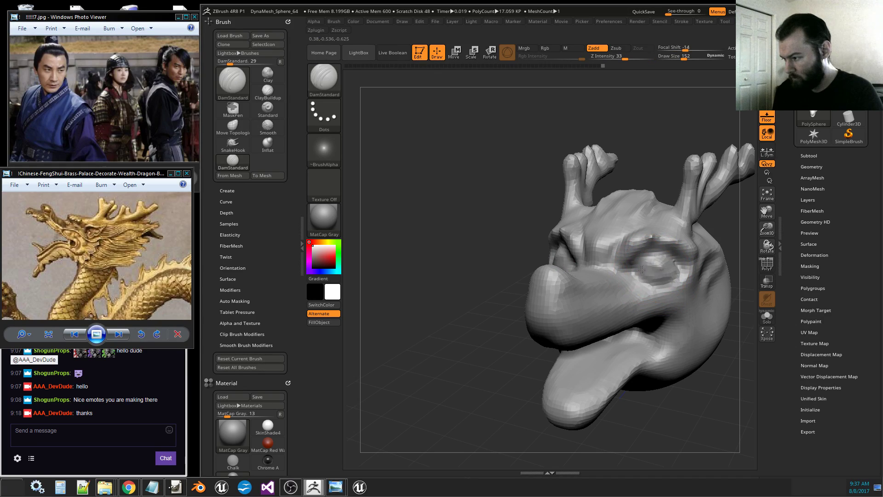
mouse_move(659, 271)
mouse_down()
mouse_move(667, 269)
mouse_move(660, 272)
mouse_up()
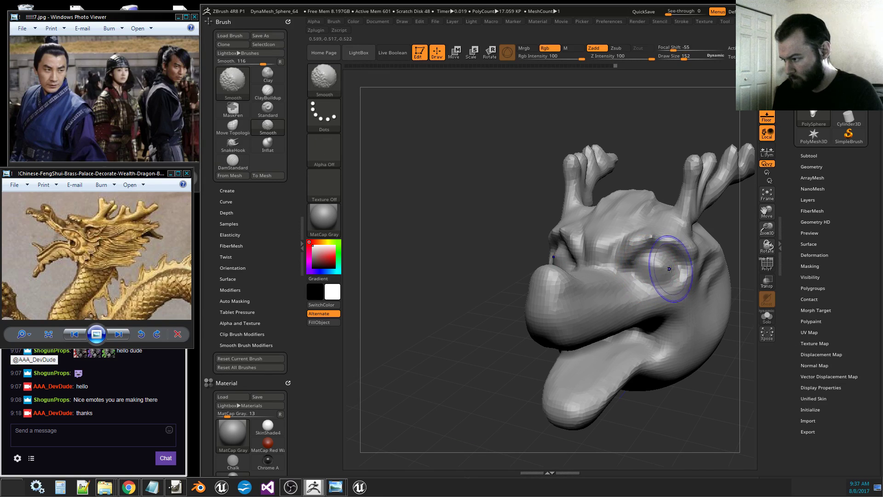
Add a row of raised wrinkles across the top of the snout from the brow to the nose with DamStandard.
drag(481, 365, 644, 348)
drag(697, 382, 552, 401)
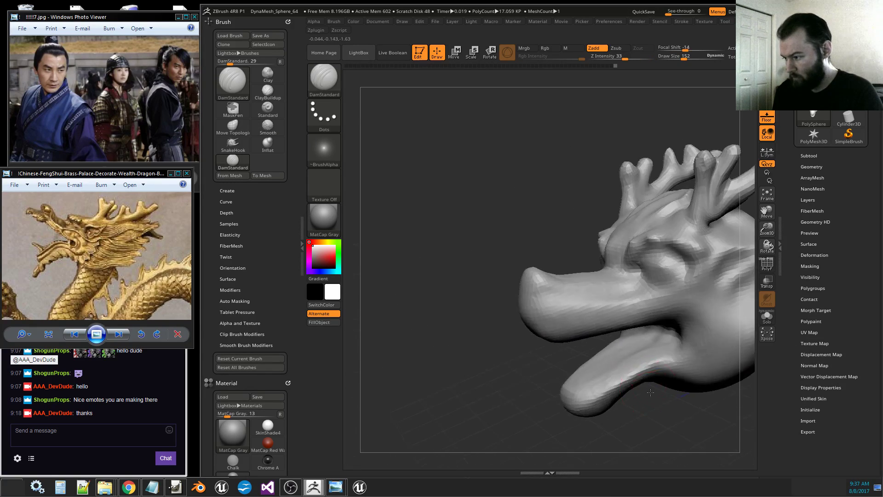
drag(539, 242, 578, 282)
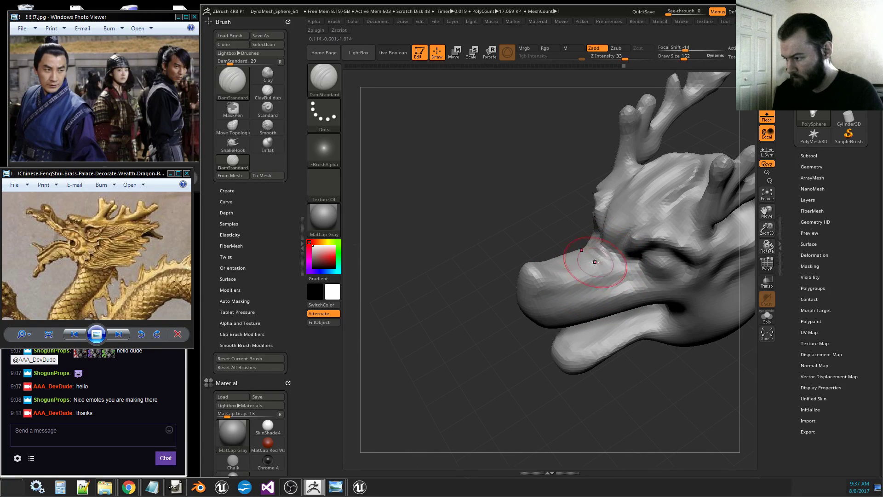
mouse_move(595, 261)
mouse_down()
mouse_move(604, 271)
mouse_move(570, 279)
mouse_move(567, 290)
mouse_up()
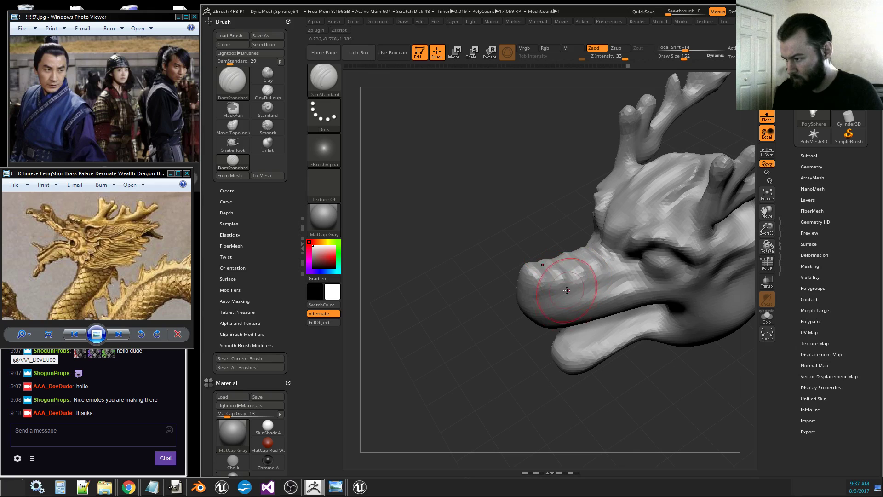
drag(515, 375, 539, 295)
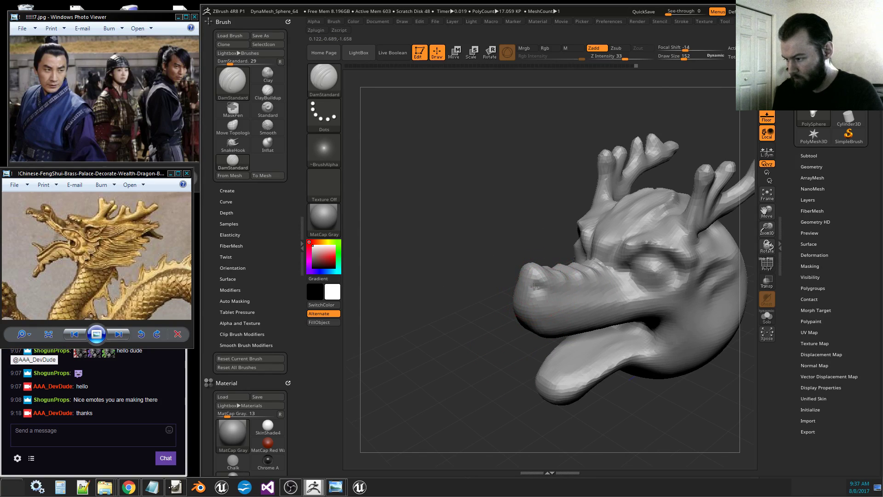
Pull the sides of the snout tip outward with SnakeHook to form wide nostrils.
right_drag(527, 292, 390, 152)
click(233, 144)
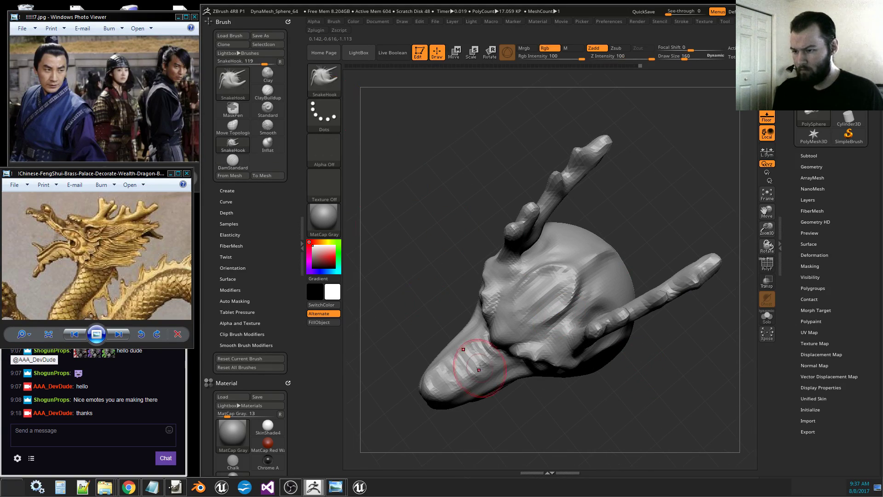
mouse_move(479, 417)
right_down()
mouse_move(497, 422)
mouse_move(536, 292)
mouse_move(509, 332)
right_up()
mouse_move(446, 426)
mouse_down()
mouse_move(461, 421)
mouse_move(443, 414)
mouse_move(453, 414)
mouse_up()
right_drag(519, 355, 579, 367)
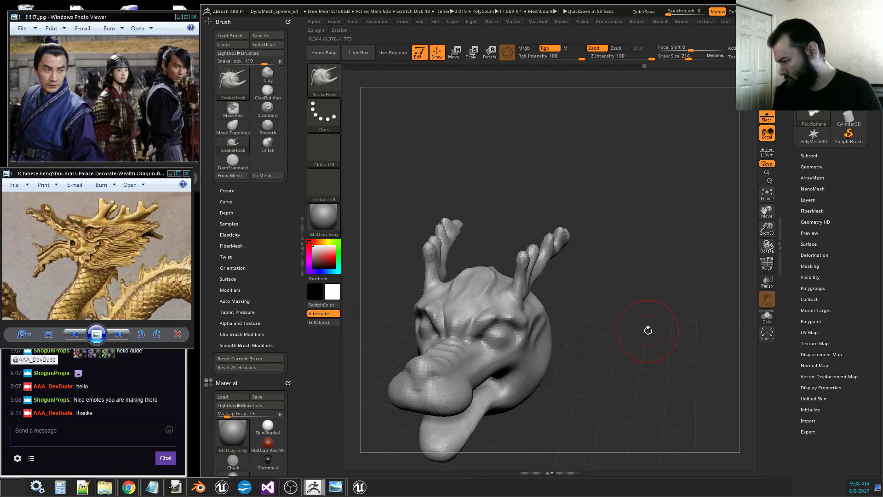
Pull the tip of the lower jaw down and outward into a two-pronged chin with SnakeHook at draw size 216.
mouse_move(649, 330)
right_down()
mouse_move(683, 278)
mouse_move(683, 253)
mouse_move(655, 290)
mouse_move(659, 281)
mouse_move(621, 258)
right_up()
drag(621, 259, 649, 286)
mouse_move(675, 282)
right_down()
mouse_move(639, 314)
mouse_move(606, 318)
right_up()
drag(627, 263, 609, 251)
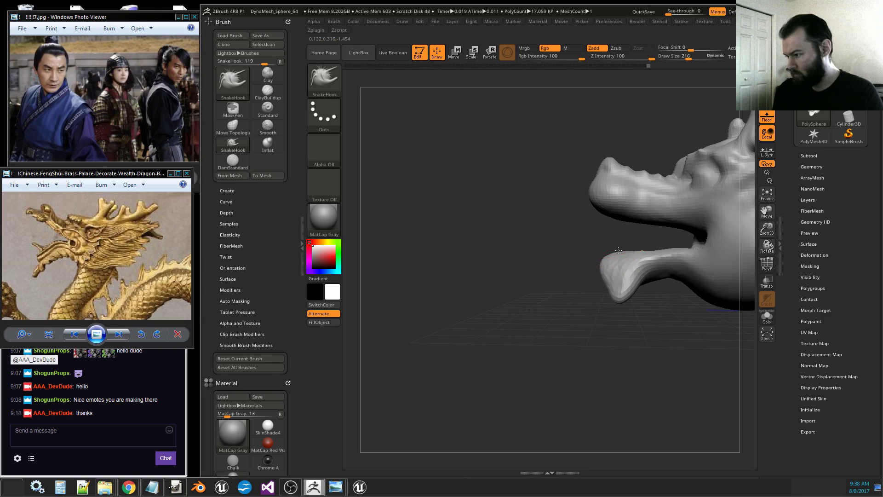
mouse_move(618, 258)
right_down()
mouse_move(667, 293)
mouse_move(564, 218)
mouse_move(565, 209)
right_up()
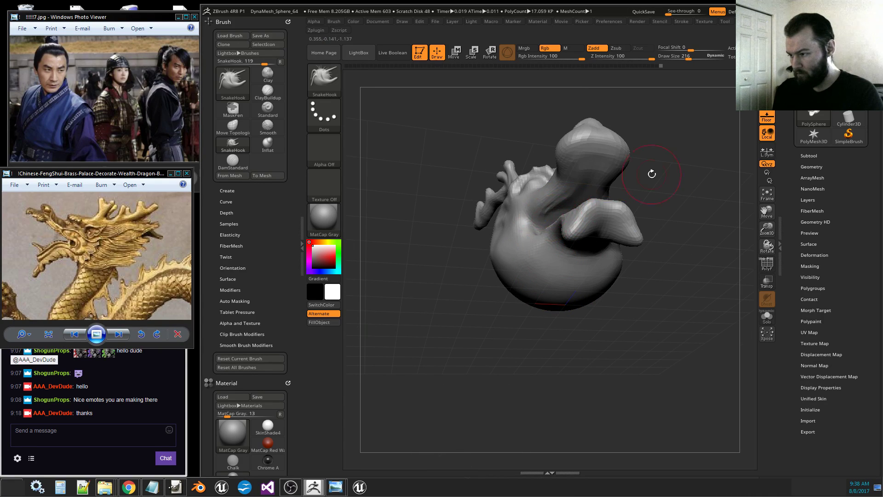
mouse_move(652, 173)
right_down()
mouse_move(656, 272)
mouse_move(624, 152)
mouse_move(630, 203)
mouse_move(662, 258)
mouse_move(685, 249)
mouse_move(672, 237)
mouse_move(678, 255)
right_up()
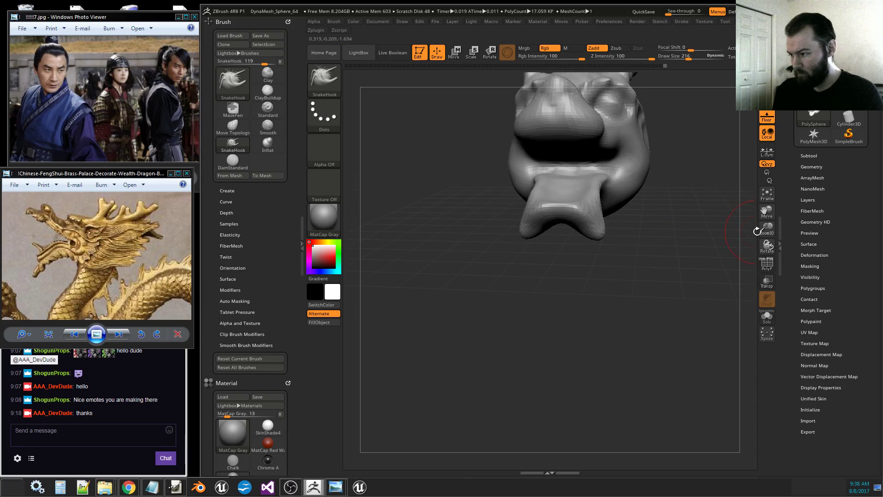
Pull the lower back of the head slightly down and outward with SnakeHook at draw size 396.
drag(764, 230, 717, 274)
right_drag(716, 275, 692, 274)
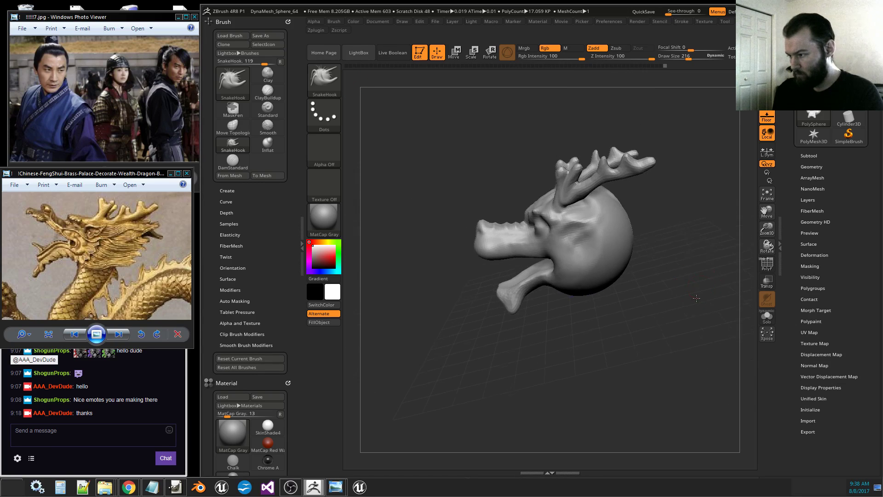
mouse_move(702, 233)
right_down()
mouse_move(675, 274)
mouse_move(676, 257)
right_up()
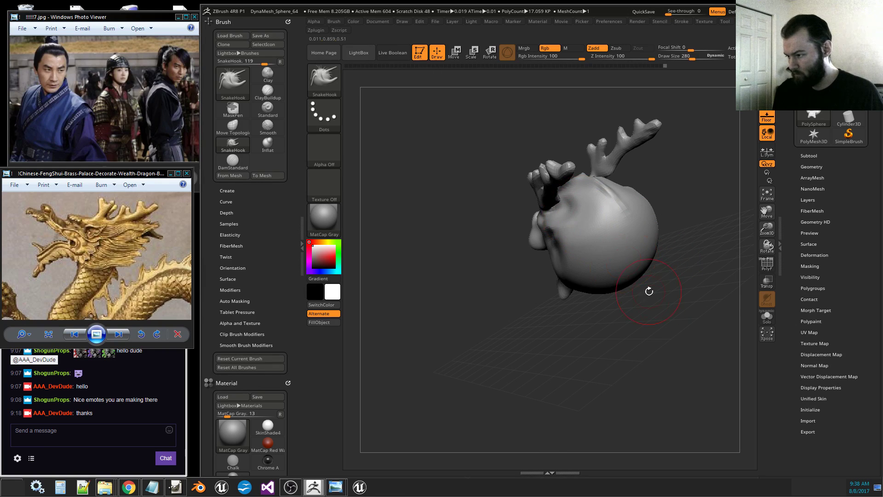
right_drag(649, 291, 580, 225)
right_drag(631, 260, 631, 264)
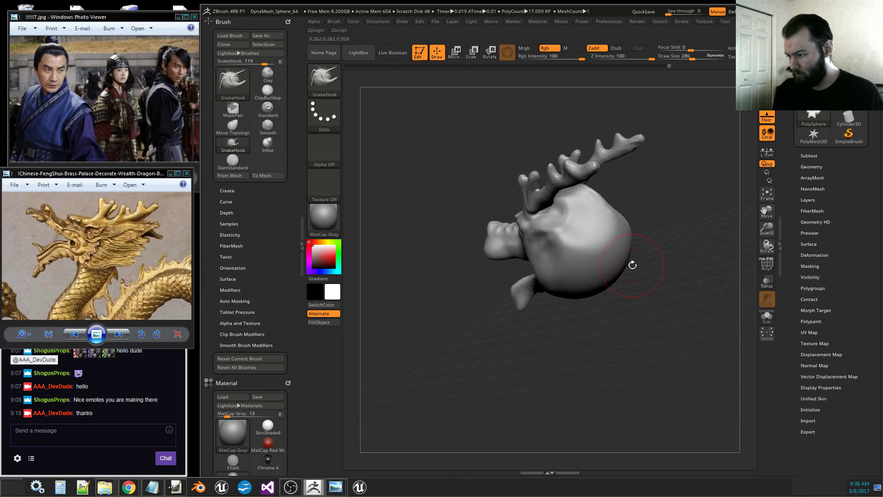
mouse_move(608, 286)
mouse_down()
mouse_move(658, 286)
mouse_move(640, 279)
mouse_up()
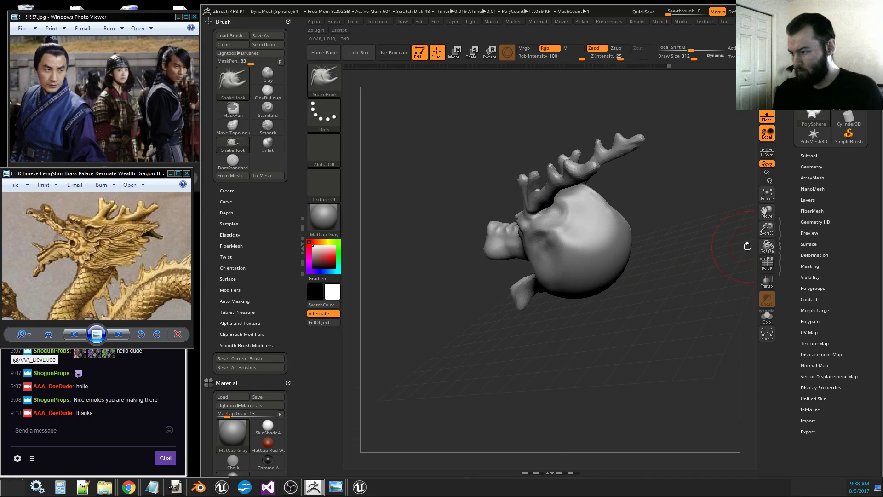
right_drag(653, 258, 684, 220)
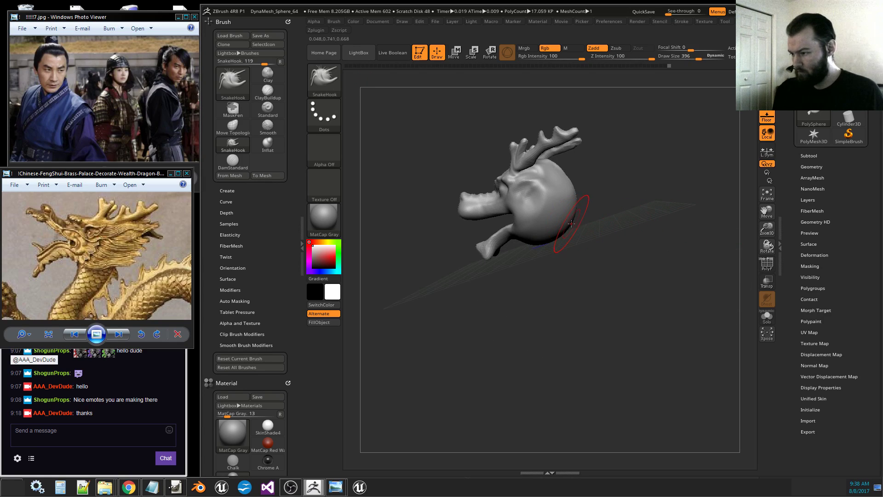
key(])
drag(699, 57, 710, 57)
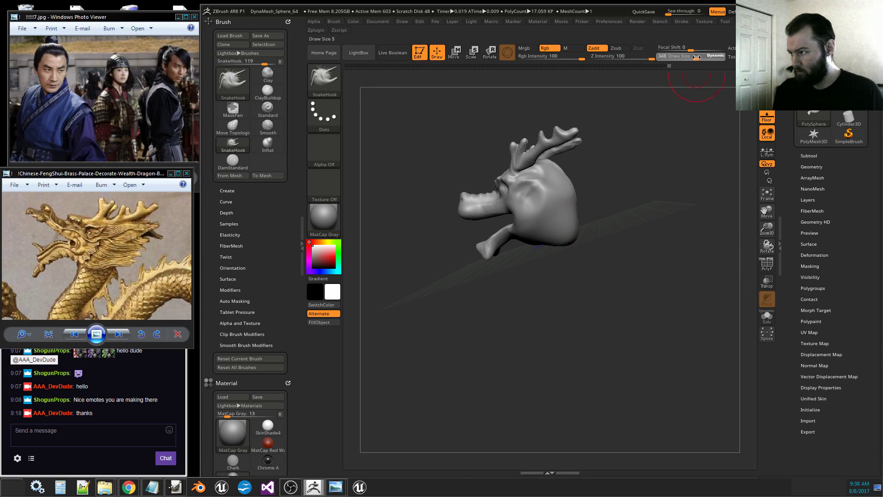
drag(569, 223, 583, 241)
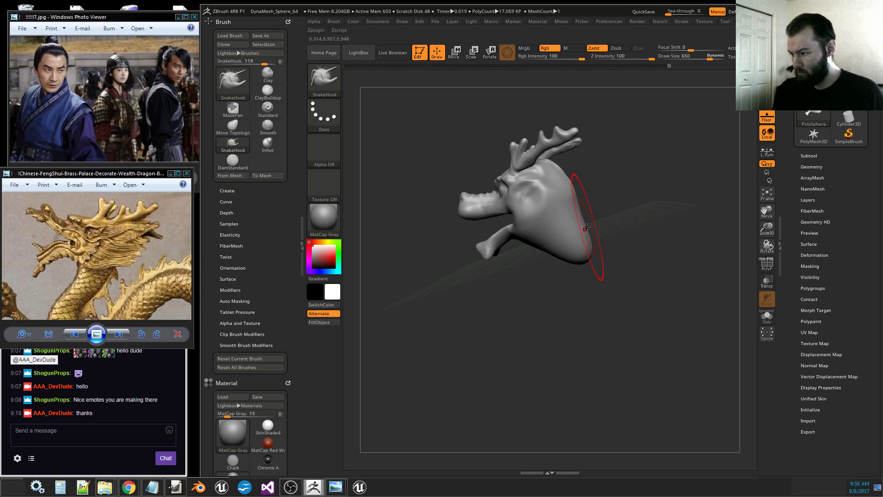
key(ctrl+z)
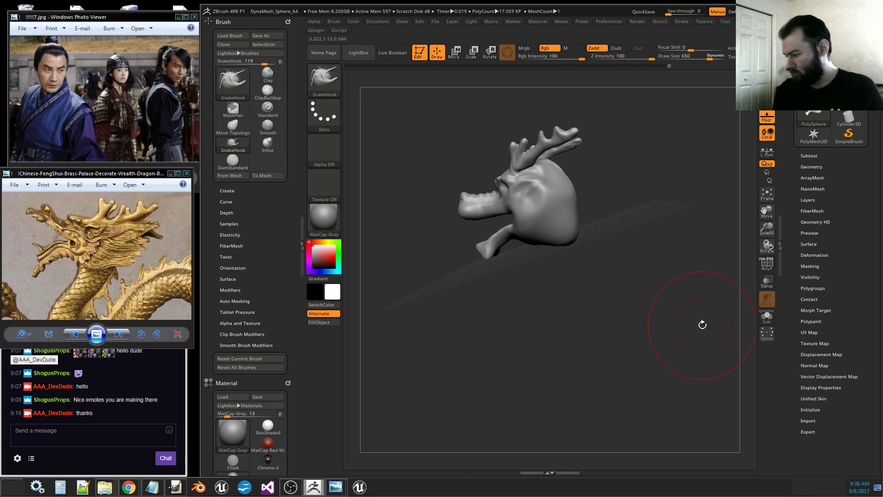
Pull the back of the head down and backward into a thick neck with SnakeHook at draw size 486, smoothing its end.
mouse_move(702, 325)
mouse_down()
mouse_move(616, 257)
mouse_move(544, 252)
mouse_up()
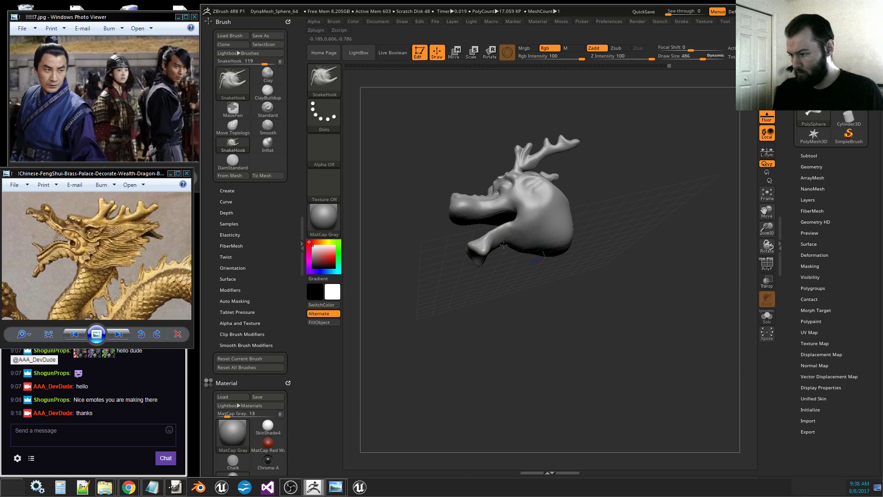
mouse_move(554, 279)
mouse_down()
mouse_move(563, 253)
mouse_move(591, 244)
mouse_move(595, 229)
mouse_move(604, 230)
mouse_move(591, 265)
mouse_move(620, 233)
mouse_up()
drag(693, 272, 636, 274)
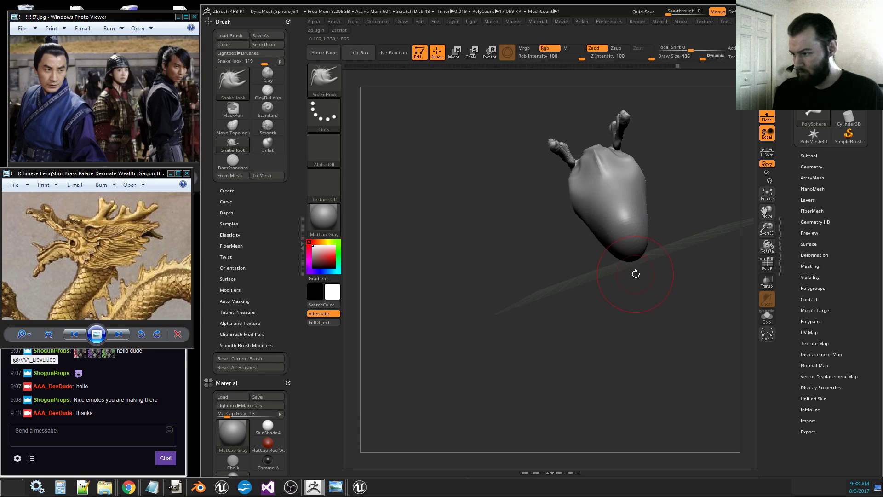
mouse_move(620, 241)
mouse_down()
mouse_move(608, 246)
mouse_move(637, 255)
mouse_move(606, 270)
mouse_move(614, 286)
mouse_move(644, 283)
mouse_up()
shift+drag(635, 245, 641, 254)
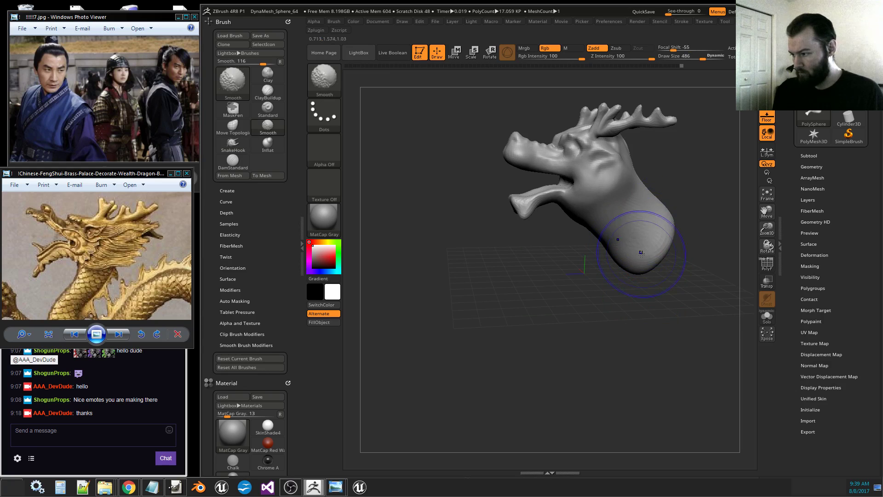
mouse_move(594, 286)
mouse_down()
mouse_move(694, 276)
mouse_move(688, 294)
mouse_up()
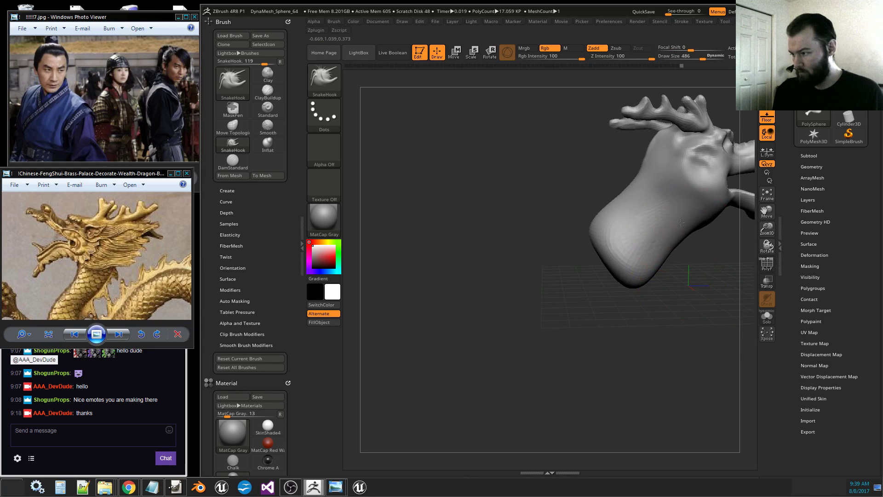
mouse_move(680, 223)
mouse_down()
mouse_move(695, 234)
mouse_move(695, 260)
mouse_move(612, 242)
mouse_up()
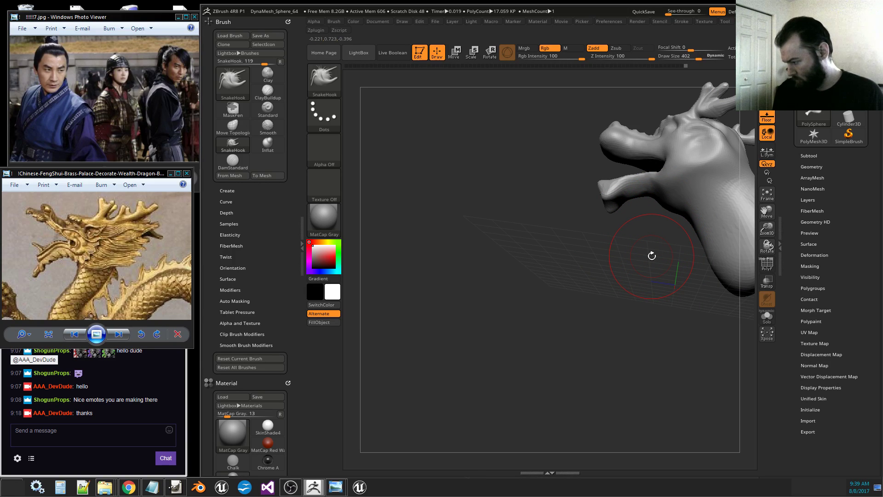
Push in the surface behind the base of the lower jaw with an inverted Inflat brush at draw size 370.
drag(549, 323, 529, 292)
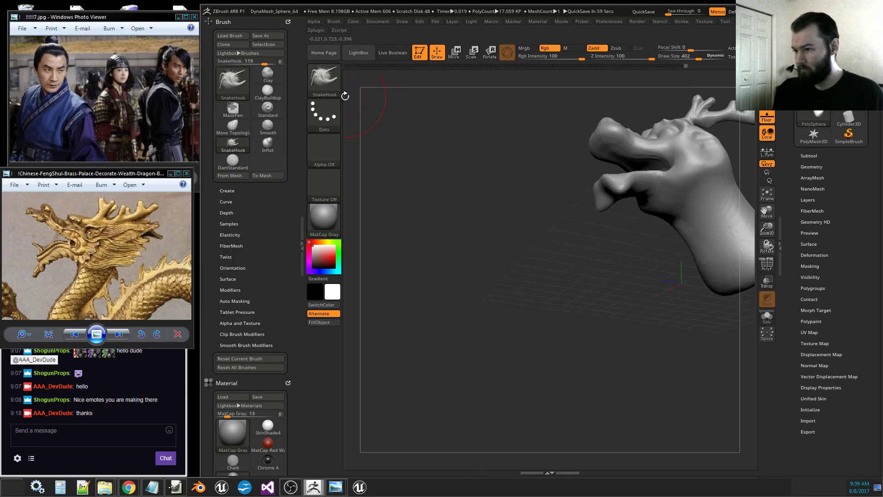
click(269, 147)
drag(481, 216, 472, 230)
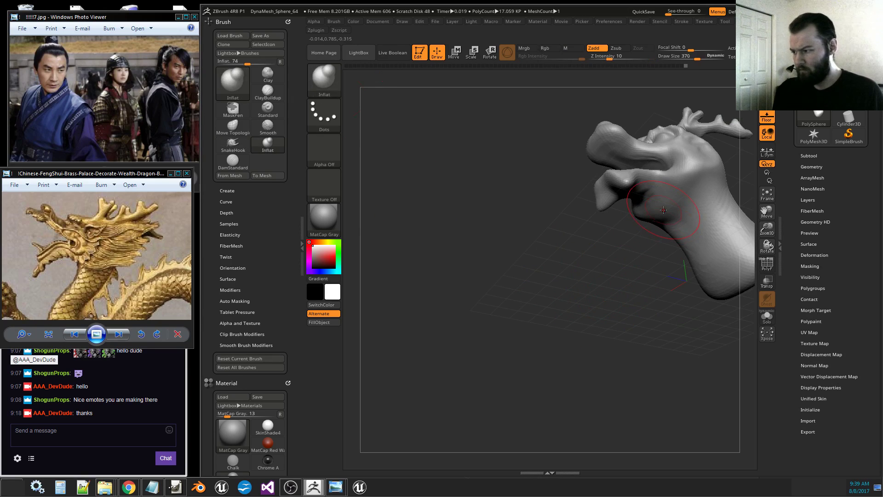
alt+drag(655, 195, 665, 197)
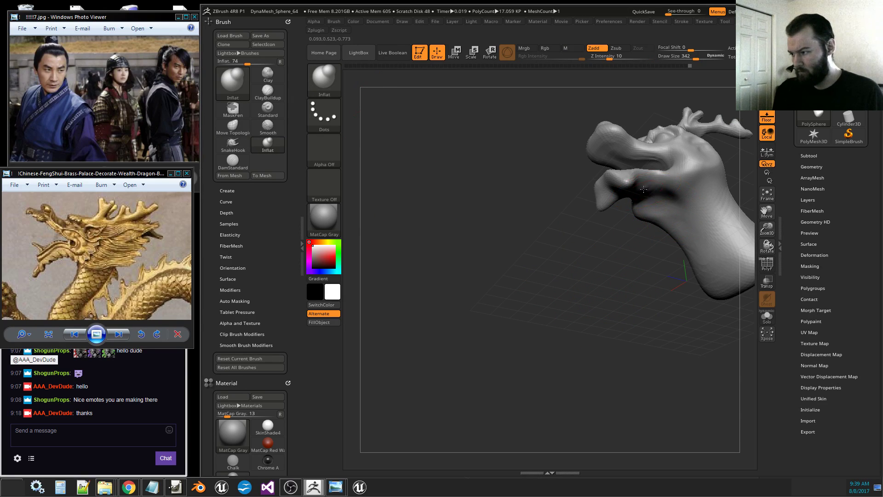
key(shift)
drag(641, 311, 626, 319)
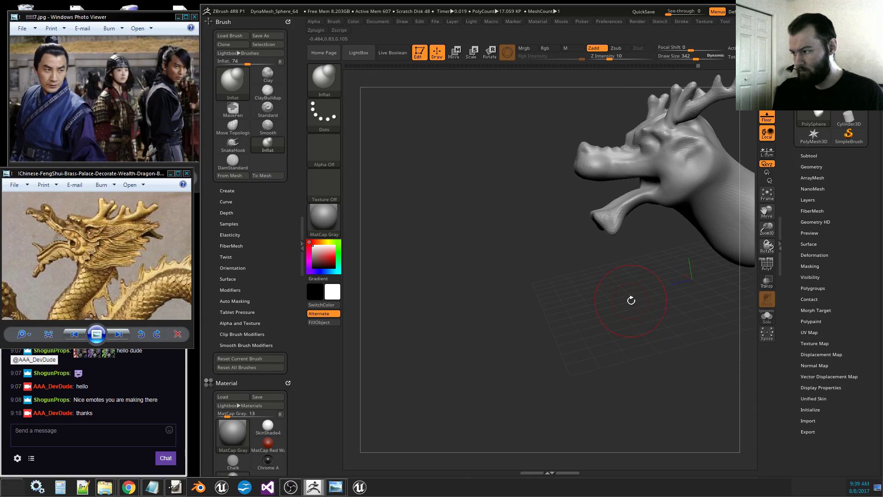
Switch the sculpting brush to DamStandard.
click(271, 114)
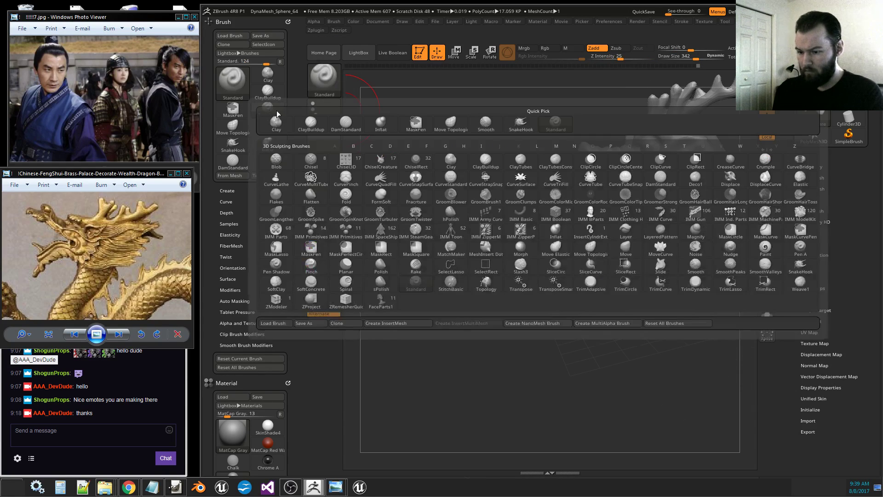
key(d)
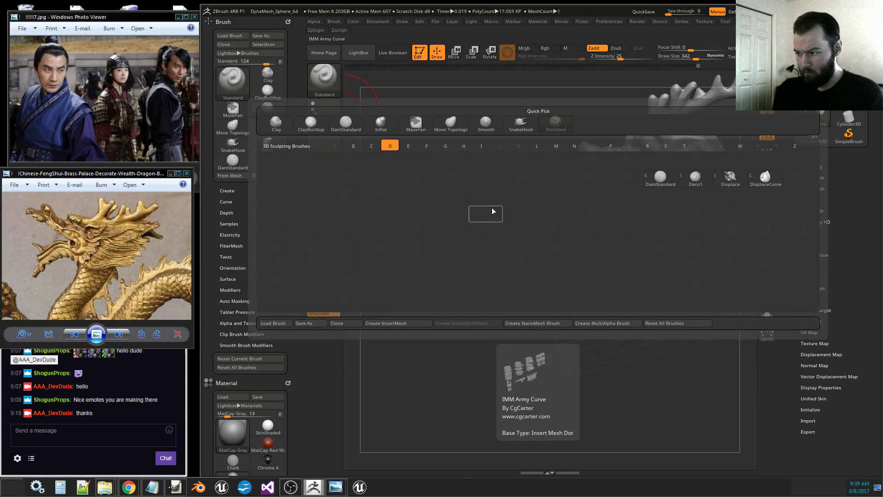
click(663, 189)
drag(767, 212, 716, 245)
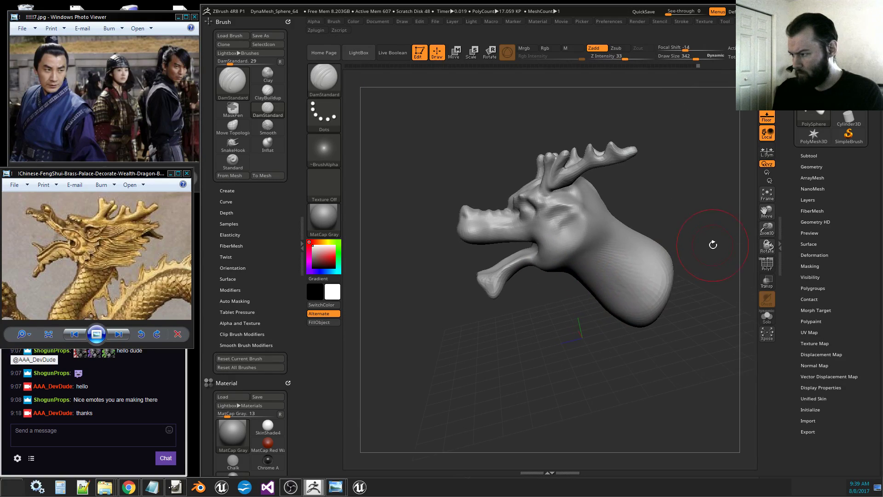
Set the DynaMesh resolution to 280 and remesh the dragon head.
click(815, 157)
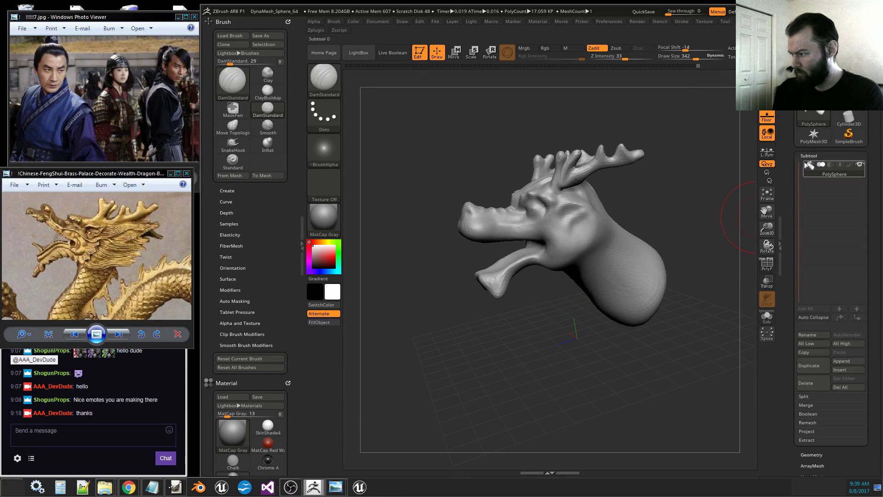
click(811, 156)
click(812, 167)
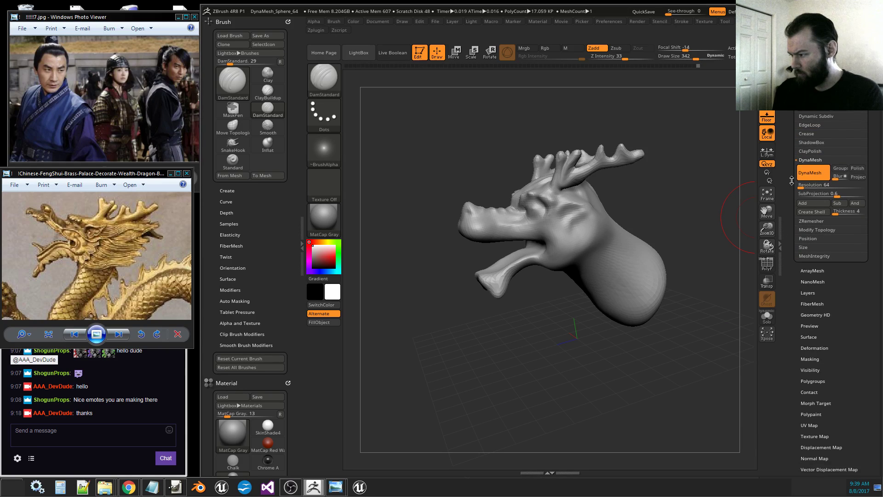
click(802, 190)
text(280)
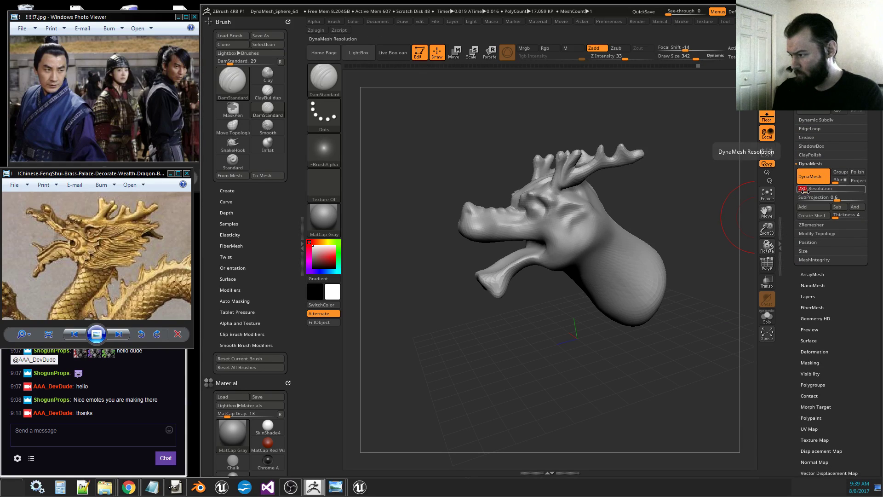
key(Return)
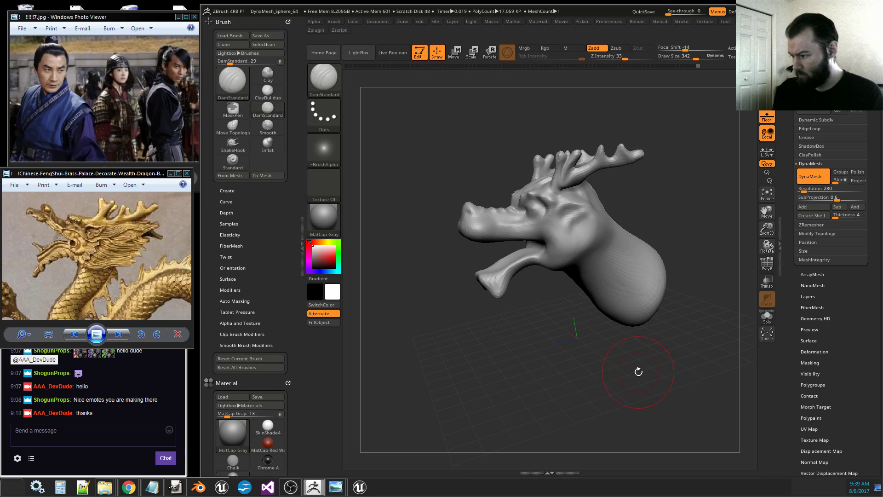
drag(636, 372, 644, 347)
Smooth the brow and forehead around the eyes at draw size 342.
mouse_move(588, 220)
shift+mouse_down()
mouse_move(586, 210)
mouse_move(554, 212)
shift+mouse_up()
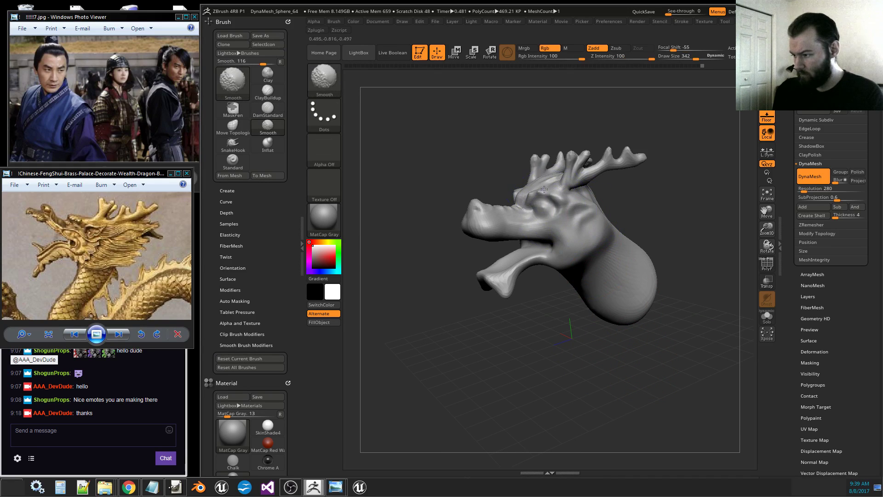
mouse_move(485, 353)
mouse_down()
mouse_move(506, 356)
mouse_move(574, 287)
mouse_move(562, 368)
mouse_move(510, 318)
mouse_move(479, 260)
mouse_move(458, 251)
mouse_up()
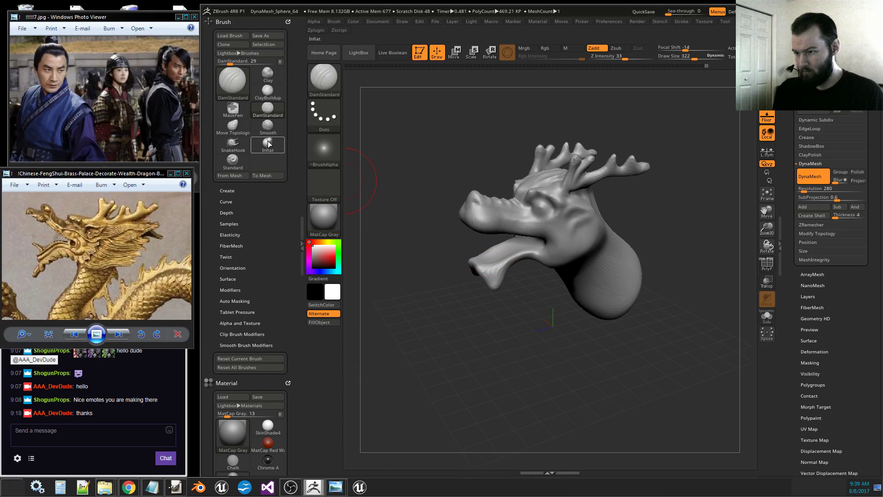
Build up the inner surface of the lower jaw and chin with Clay at draw size 150, smoothing the strokes.
click(267, 74)
drag(501, 340, 508, 308)
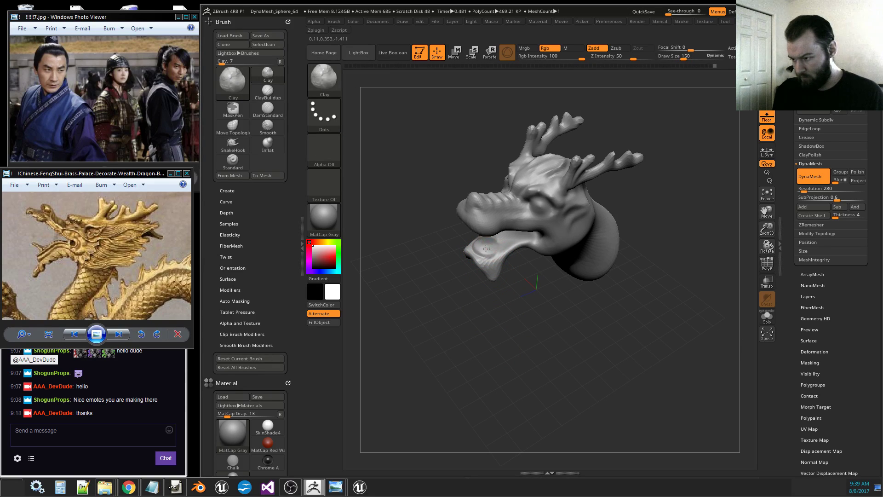
drag(587, 285, 540, 325)
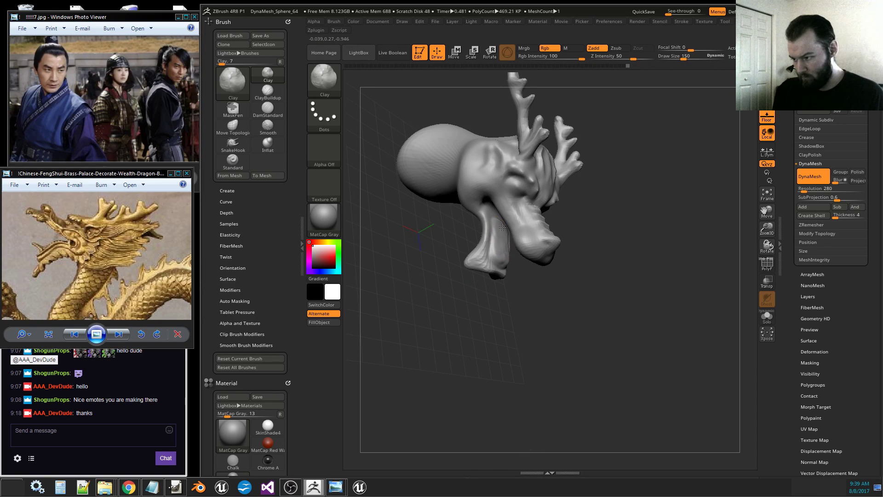
drag(502, 236, 502, 216)
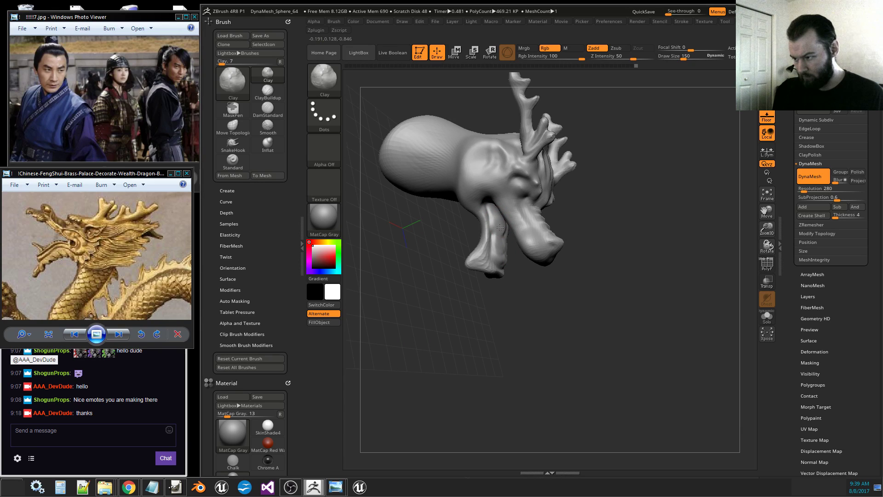
drag(501, 229, 501, 249)
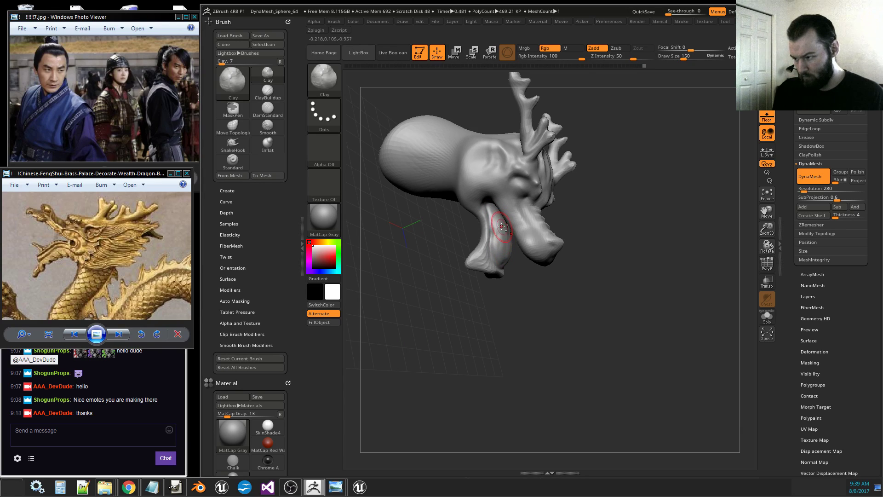
drag(523, 278, 519, 241)
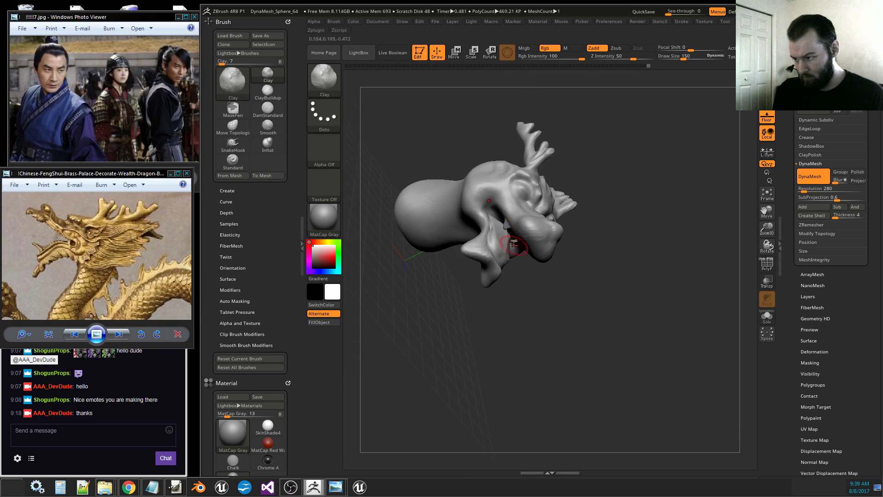
drag(532, 294, 508, 232)
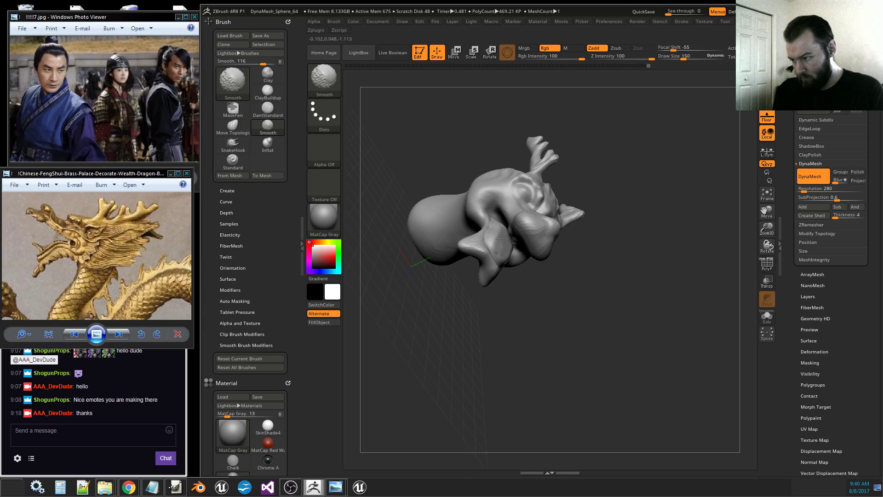
Lower the DynaMesh resolution to 160 and remesh the dragon head.
drag(809, 190, 804, 192)
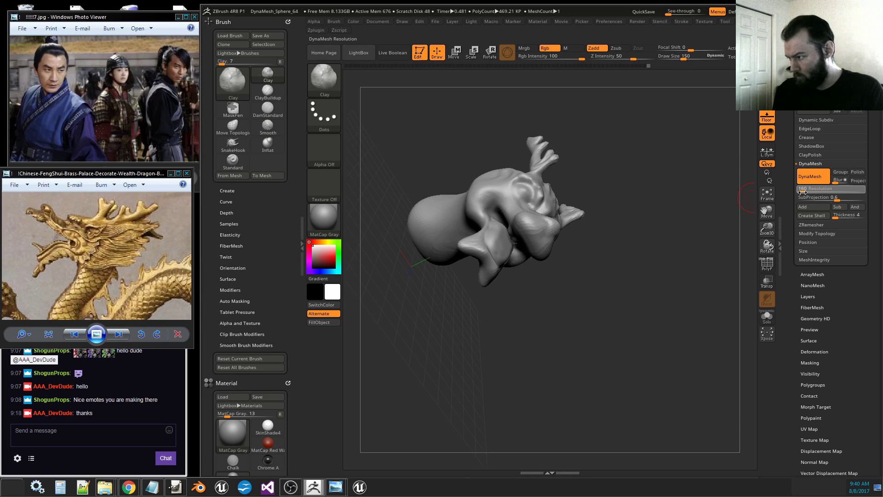
ctrl+drag(561, 295, 583, 350)
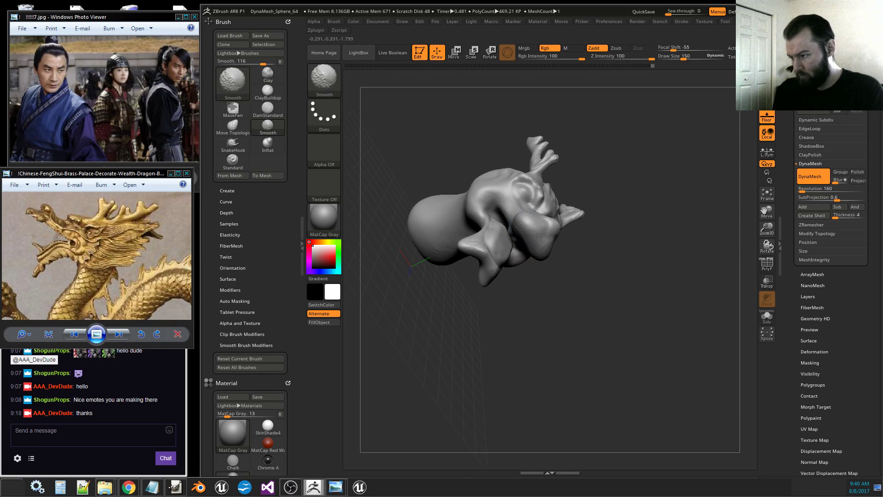
mouse_move(596, 269)
mouse_down()
mouse_move(594, 335)
mouse_move(668, 320)
mouse_move(664, 256)
mouse_move(688, 284)
mouse_move(692, 221)
mouse_move(639, 322)
mouse_move(593, 366)
mouse_move(571, 253)
mouse_move(578, 331)
mouse_move(595, 333)
mouse_move(520, 302)
mouse_move(523, 276)
mouse_up()
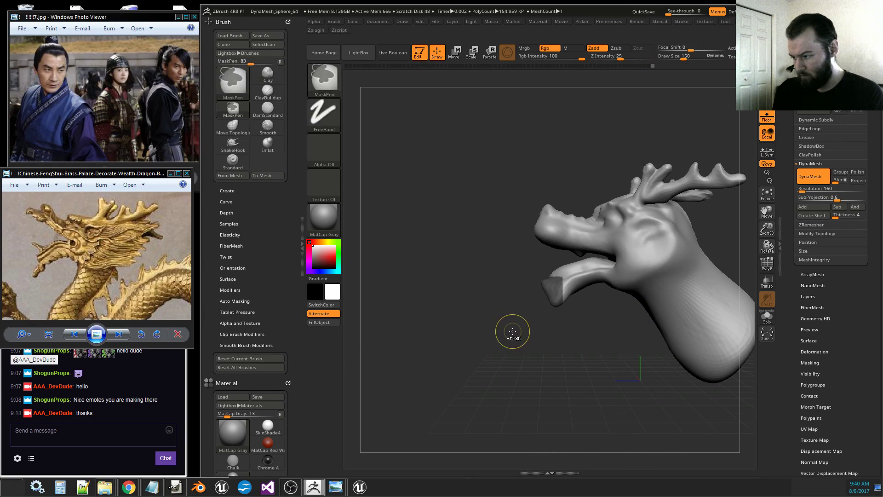
Mask the dragon's lower jaw and make the masked area its own polygroup.
ctrl+drag(487, 337, 644, 255)
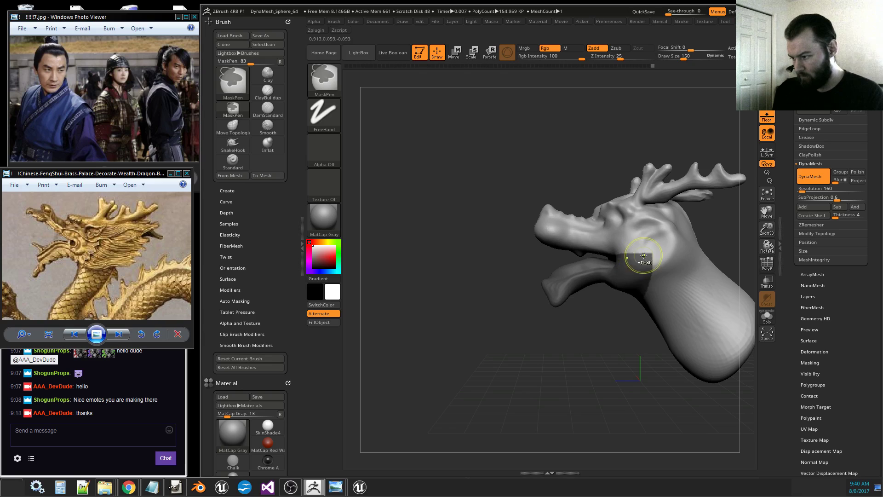
key(ctrl+i)
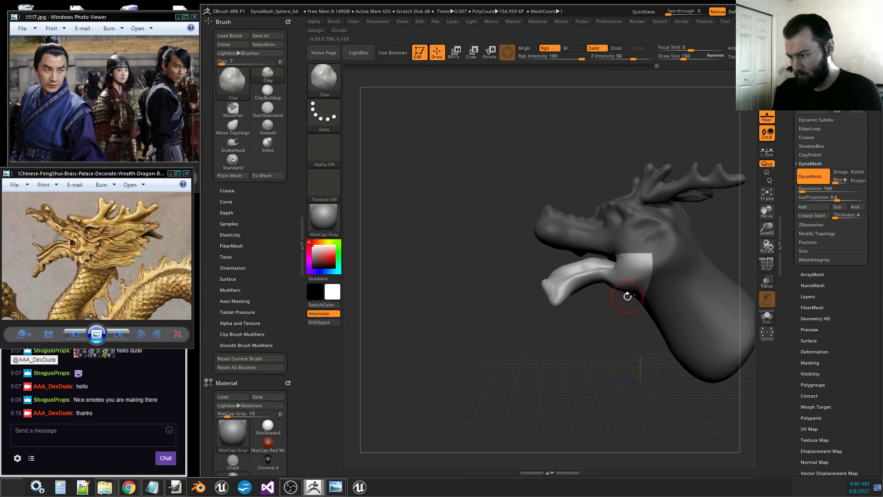
key(ctrl+shift+i)
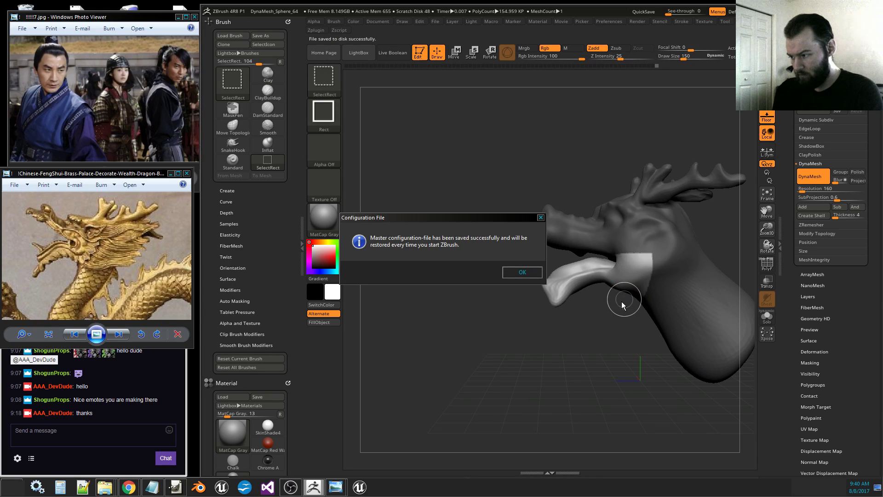
click(541, 218)
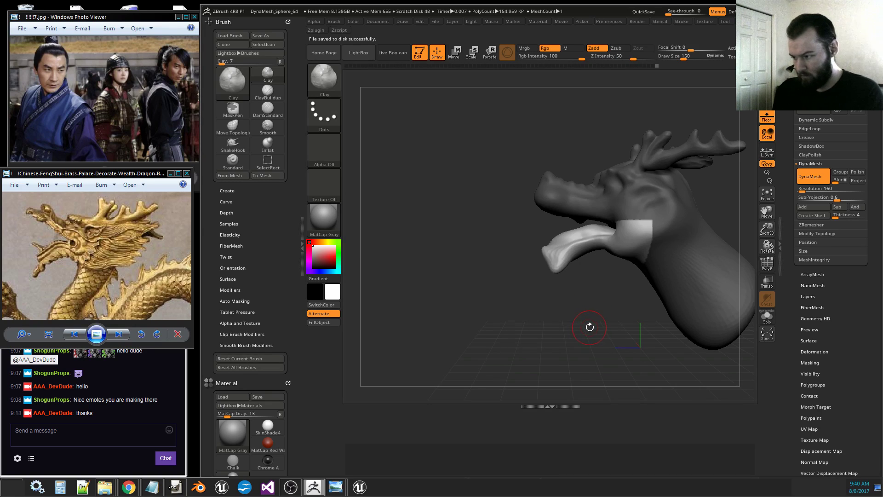
drag(587, 328, 591, 327)
key(ctrl+shift)
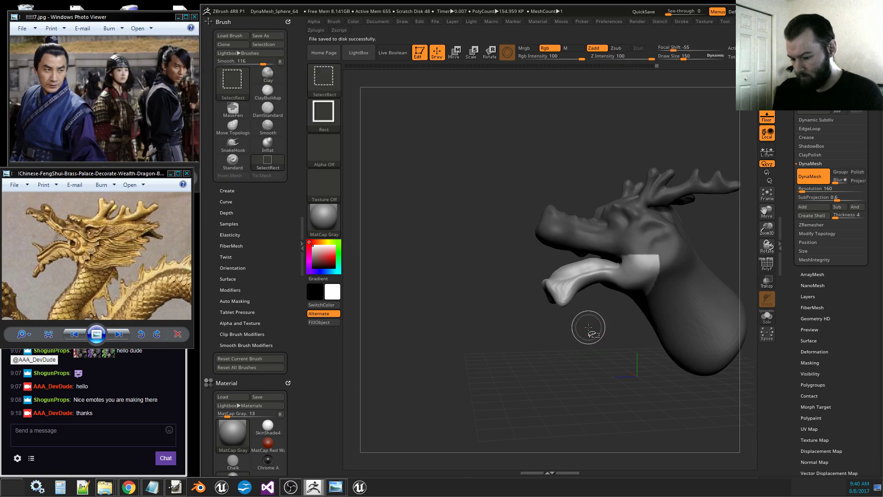
key(ctrl+shift)
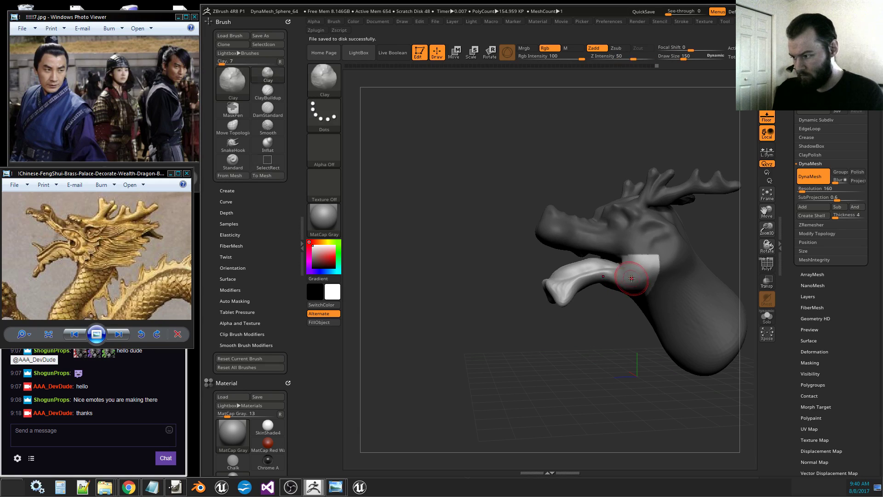
key(ctrl+shift)
key(ctrl+shift)
key(ctrl)
key(ctrl+w)
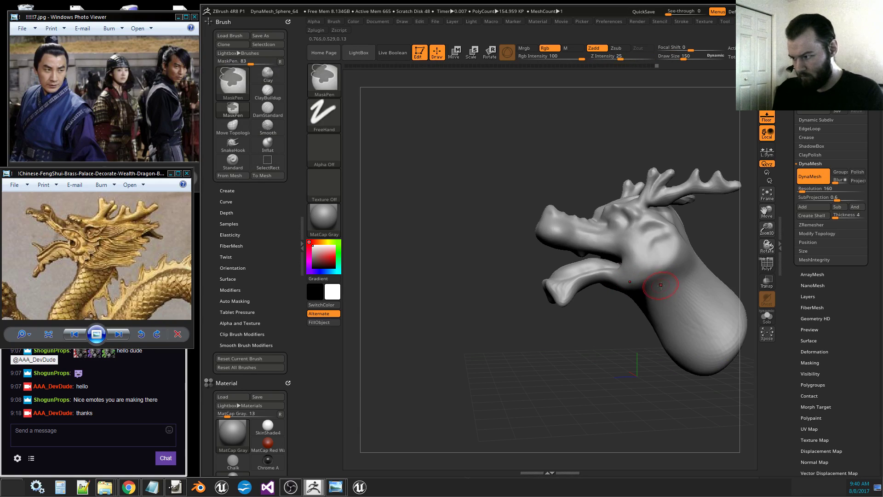
Isolate the lower jaw and sculpt a tongue along its inner surface with Clay at draw size 62, smoothing the strokes.
ctrl+shift+click(631, 280)
drag(630, 304, 661, 357)
mouse_move(576, 282)
mouse_down()
mouse_move(581, 267)
mouse_move(556, 293)
mouse_up()
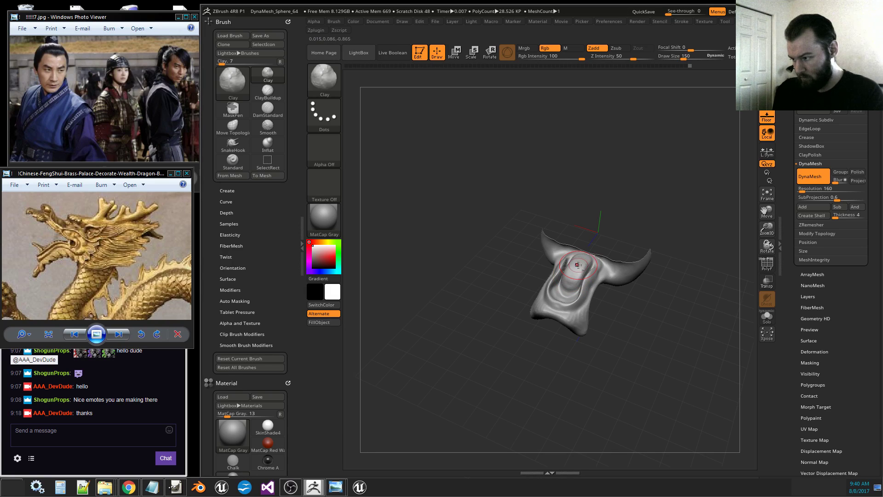
key(bracketleft)
drag(578, 269, 572, 275)
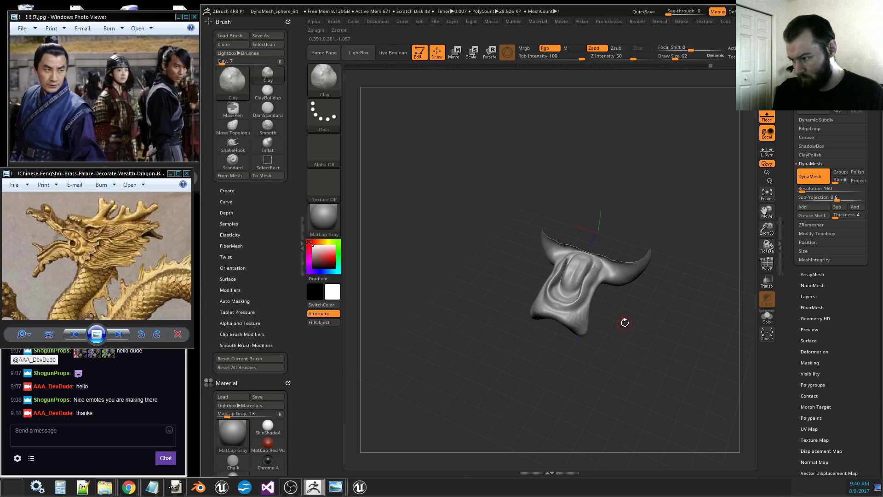
mouse_move(622, 321)
mouse_down()
mouse_move(601, 358)
mouse_move(569, 277)
mouse_up()
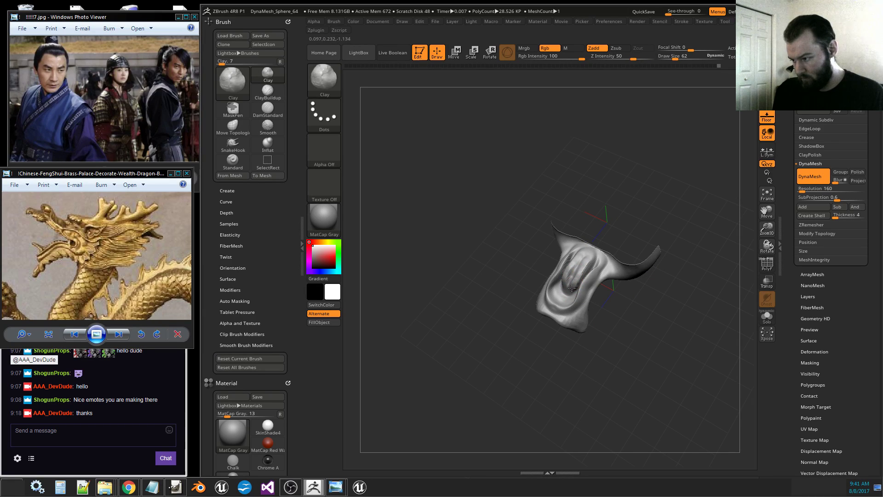
drag(572, 289, 564, 297)
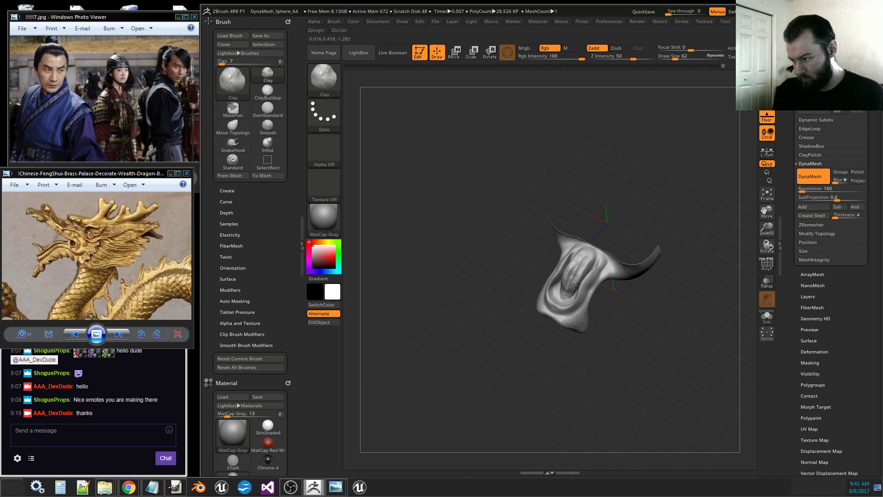
key(shift)
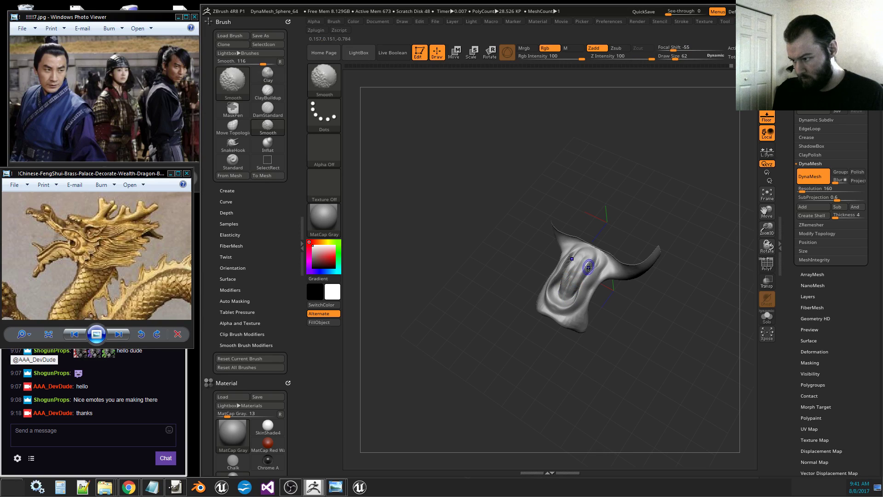
mouse_move(632, 295)
mouse_down()
mouse_move(664, 302)
mouse_move(635, 331)
mouse_up()
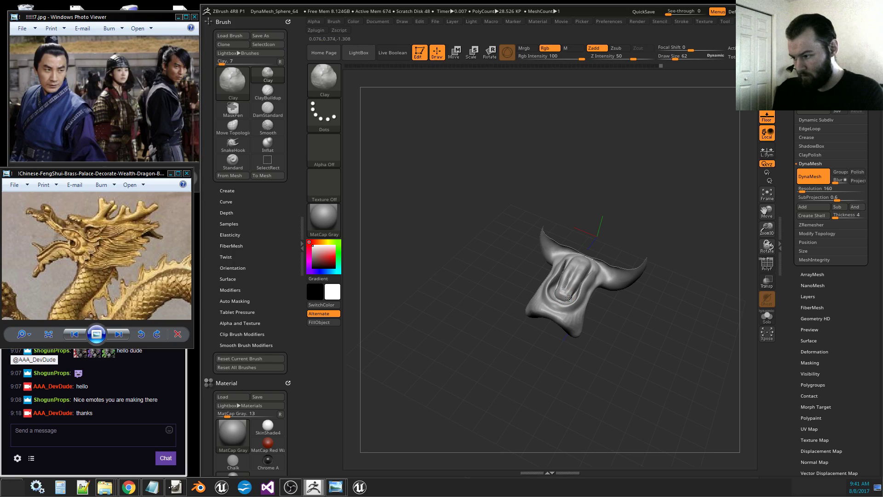
key(shift)
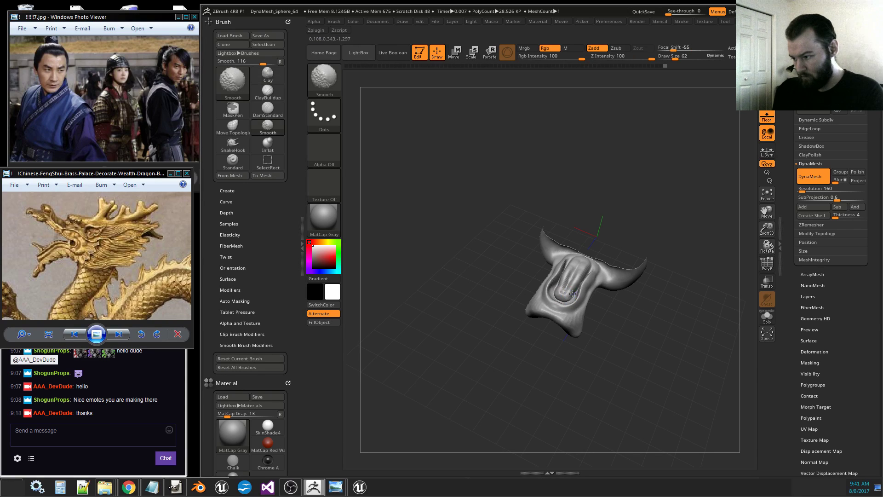
Hide only the lower jaw and smooth the exposed roof of the mouth.
mouse_move(654, 336)
mouse_down()
mouse_move(622, 322)
mouse_move(644, 327)
mouse_move(677, 377)
mouse_move(734, 334)
mouse_up()
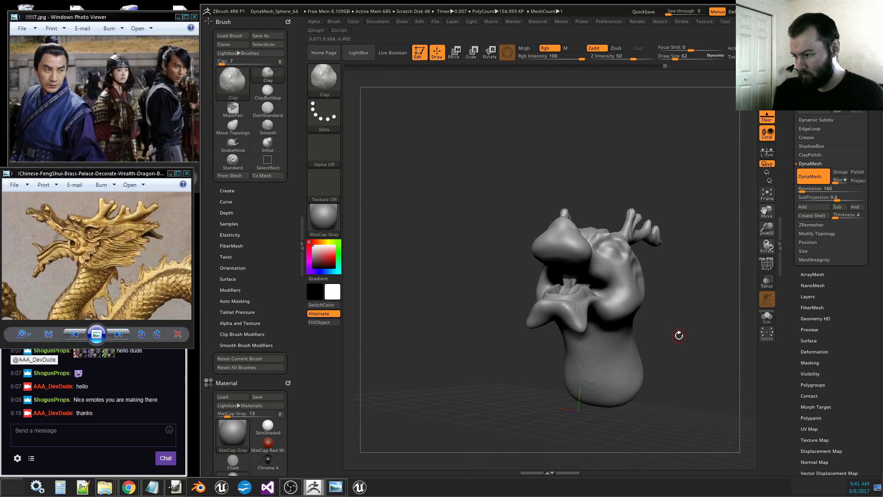
key(ctrl+shift)
ctrl+shift+click(623, 279)
mouse_move(661, 289)
mouse_down()
mouse_move(572, 270)
mouse_move(600, 264)
mouse_move(591, 263)
mouse_up()
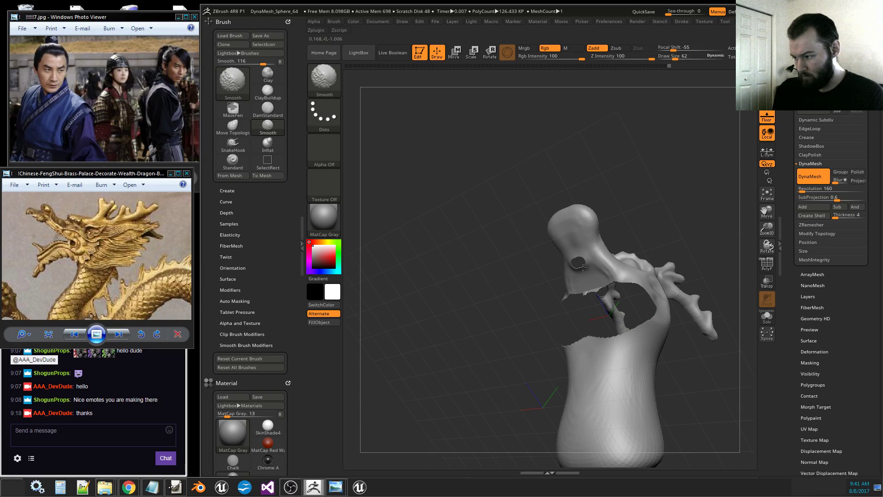
drag(581, 264, 667, 226)
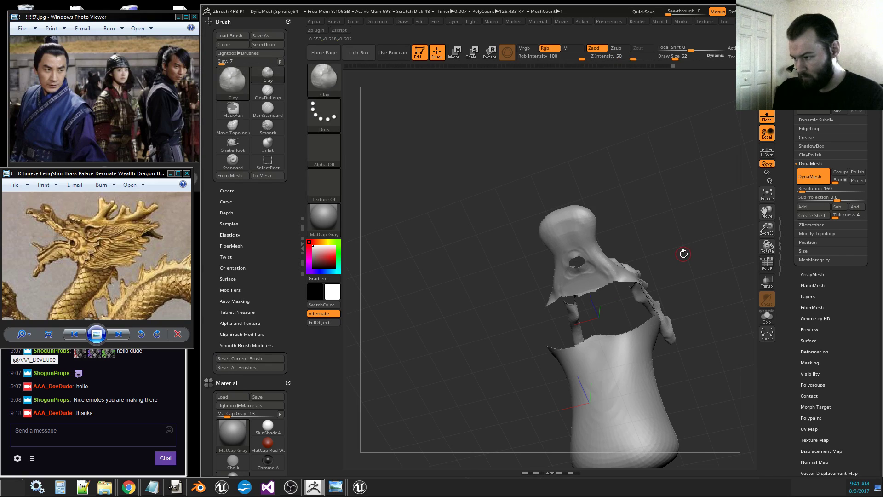
drag(677, 261, 675, 266)
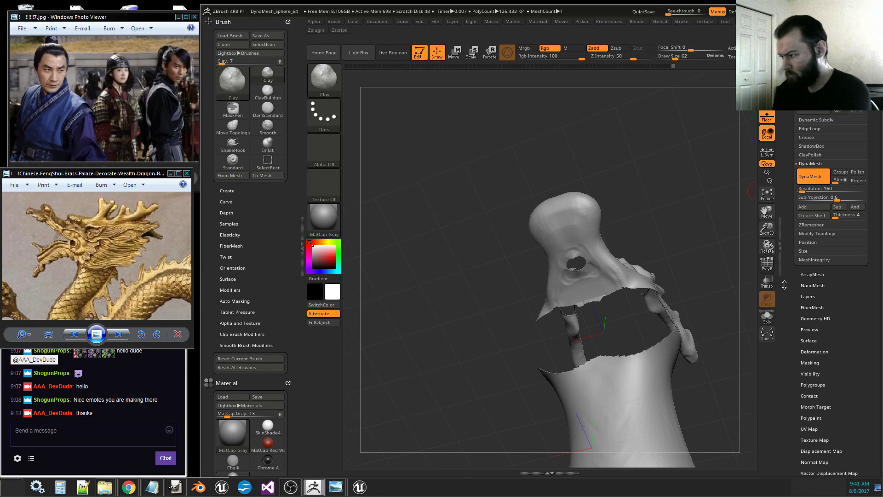
Expand the visible mesh around the hidden lower jaw with Grow, and undo showing all points.
scroll(806, 223, down, 5)
click(816, 194)
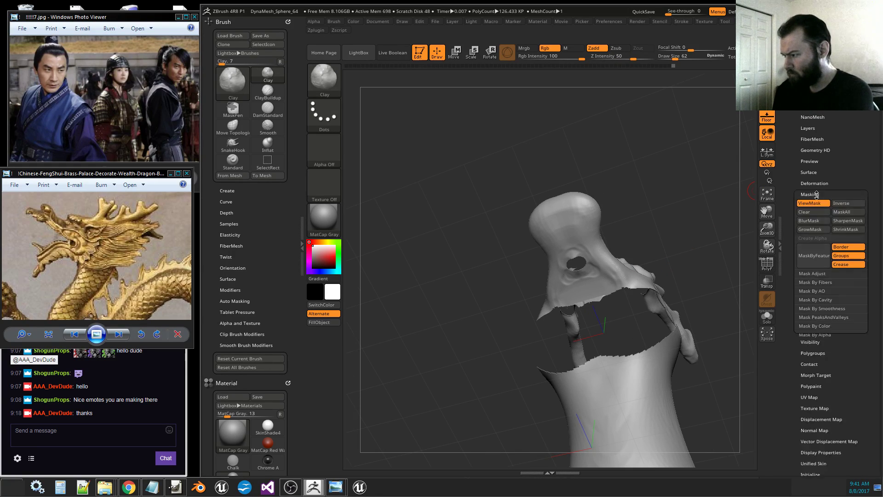
click(815, 194)
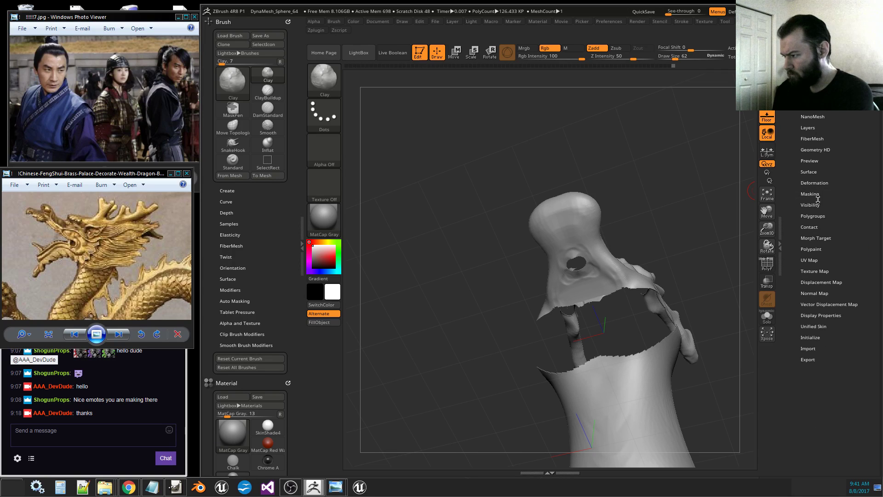
click(816, 205)
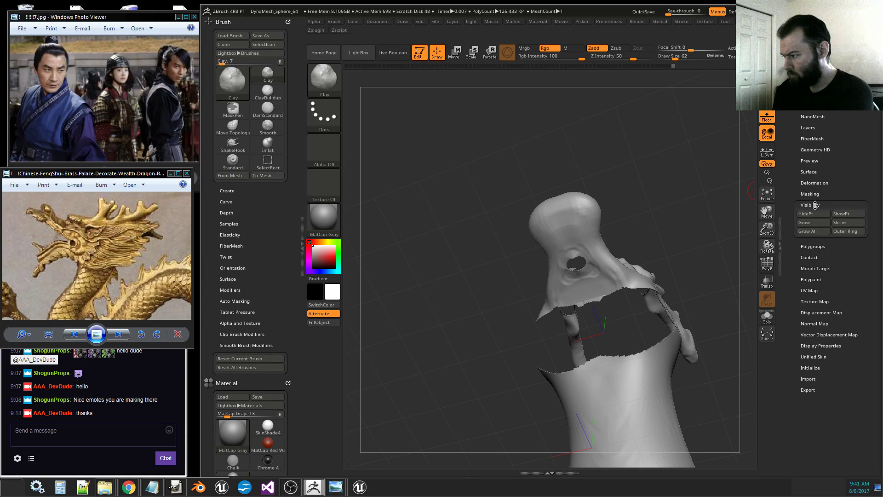
click(827, 225)
click(821, 227)
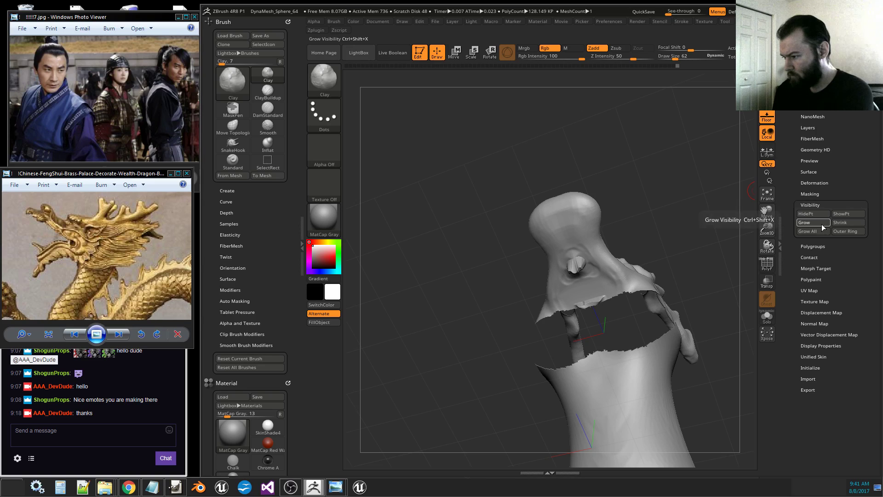
click(841, 214)
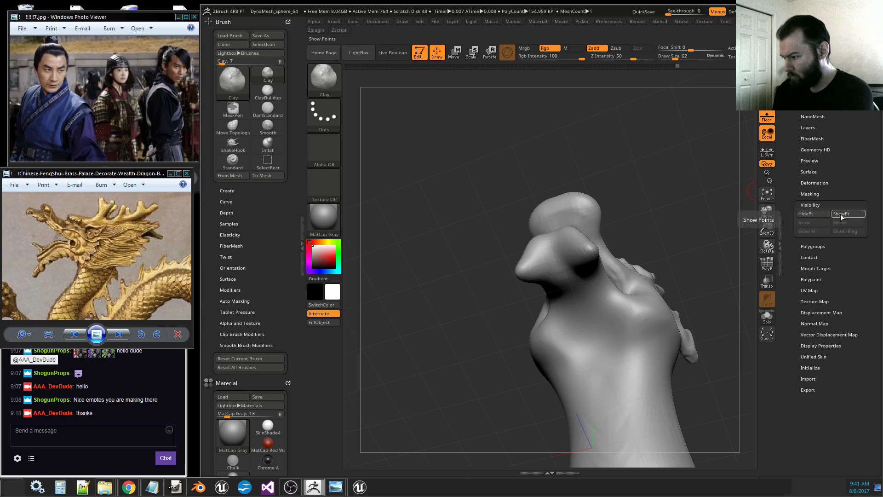
key(ctrl+z)
Shrink the visible mesh around the lower jaw opening several times.
click(842, 225)
click(844, 226)
click(843, 226)
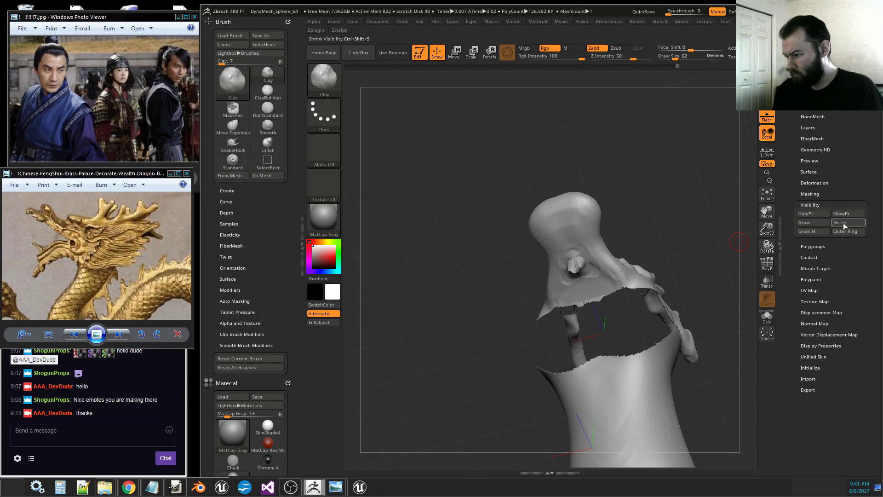
click(844, 227)
click(844, 227)
Smooth the roof of the mouth and add ClayBuildup strokes across the palate at draw size 62.
drag(716, 257, 580, 207)
key(shift)
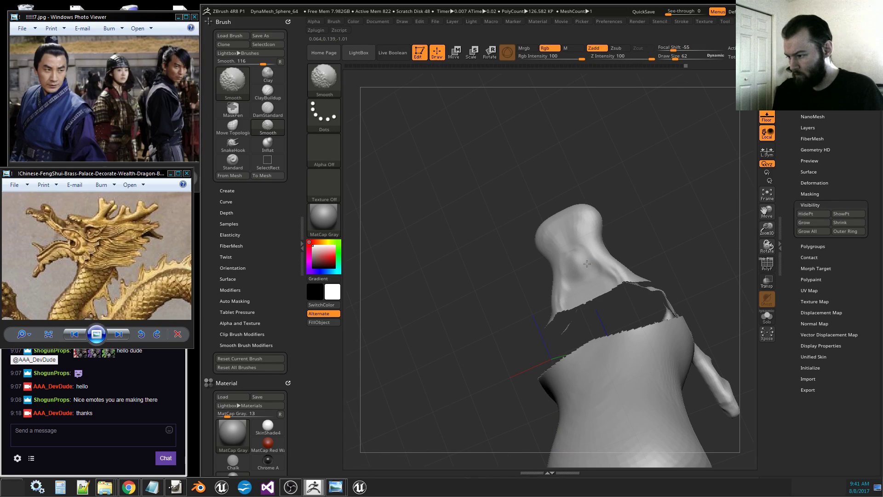
key(b)
key(c)
key(b)
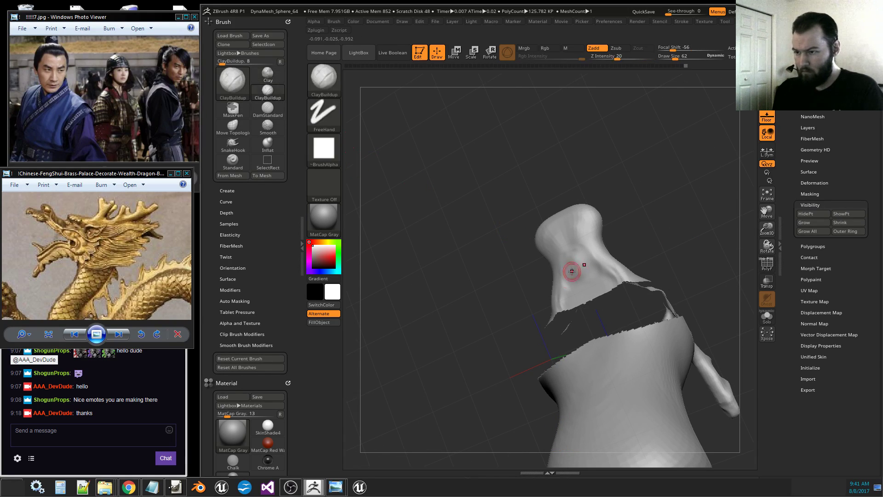
drag(583, 257, 610, 285)
mouse_move(568, 307)
mouse_down()
mouse_move(569, 275)
mouse_move(589, 276)
mouse_move(596, 292)
mouse_move(577, 300)
mouse_move(562, 229)
mouse_up()
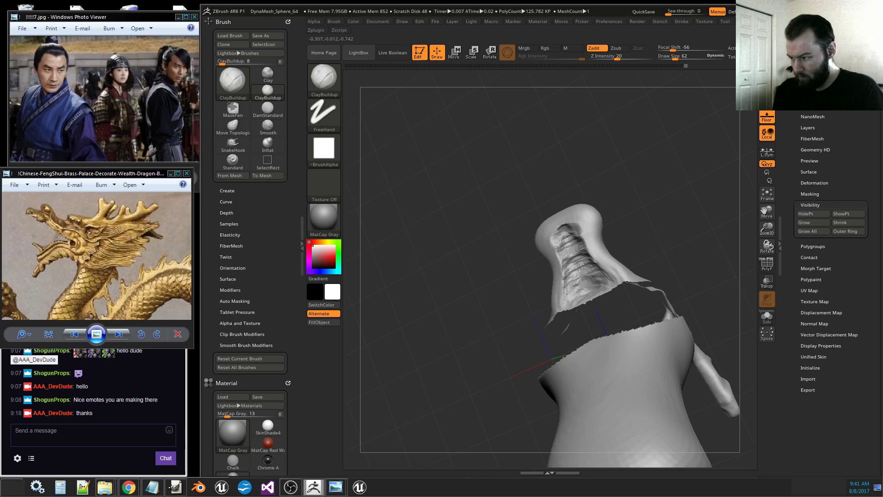
Build up a raised gum ridge around the edge of the palate with ClayBuildup at draw size 62.
drag(651, 202, 670, 236)
mouse_move(565, 230)
mouse_down()
mouse_move(584, 227)
mouse_move(573, 225)
mouse_move(598, 264)
mouse_move(621, 275)
mouse_up()
mouse_move(658, 260)
mouse_down()
mouse_move(602, 264)
mouse_move(663, 263)
mouse_up()
drag(571, 298, 554, 239)
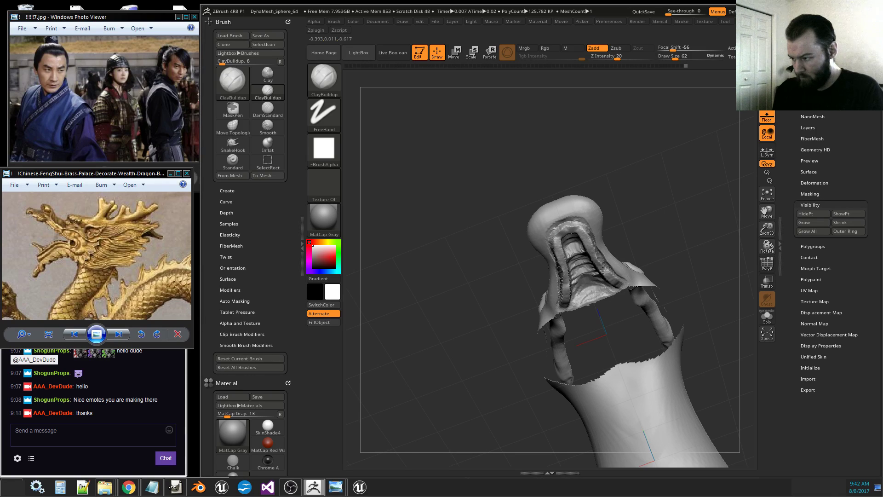
drag(679, 230, 698, 275)
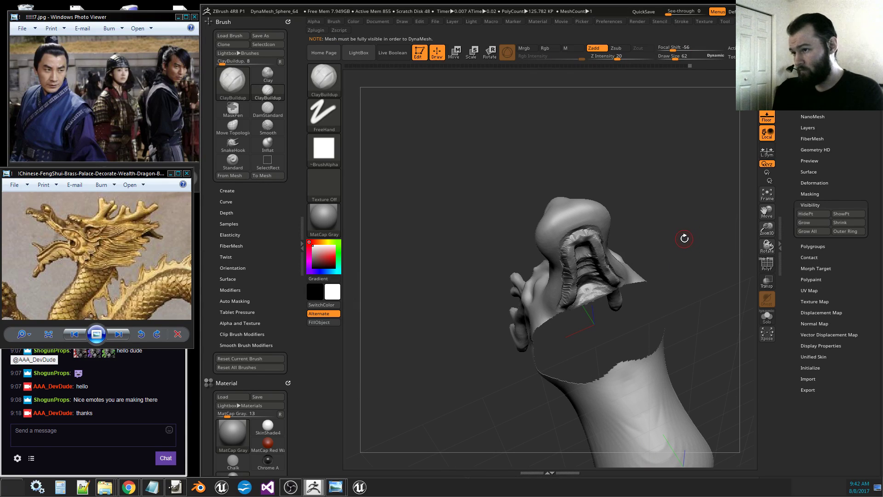
Show the whole head and try to remesh it with DynaMesh at resolution 160.
mouse_move(684, 238)
mouse_down()
mouse_move(704, 247)
mouse_move(645, 247)
mouse_up()
ctrl+shift+click(692, 243)
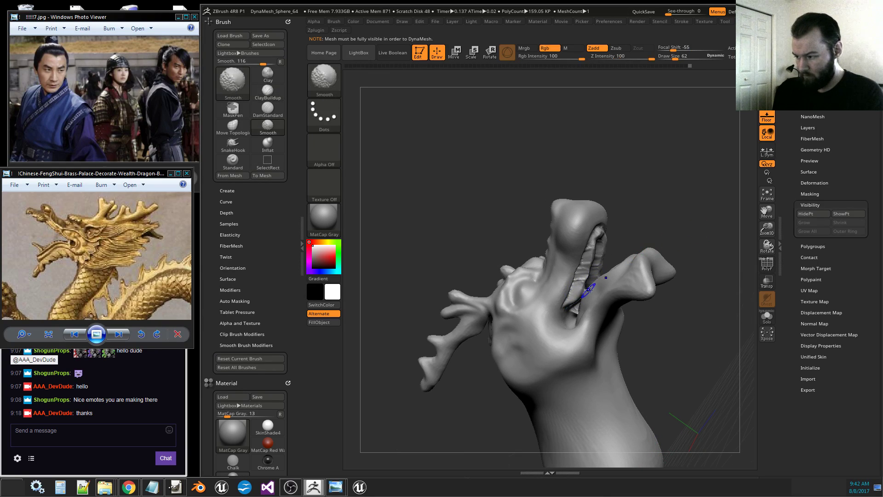
ctrl+drag(705, 230, 700, 235)
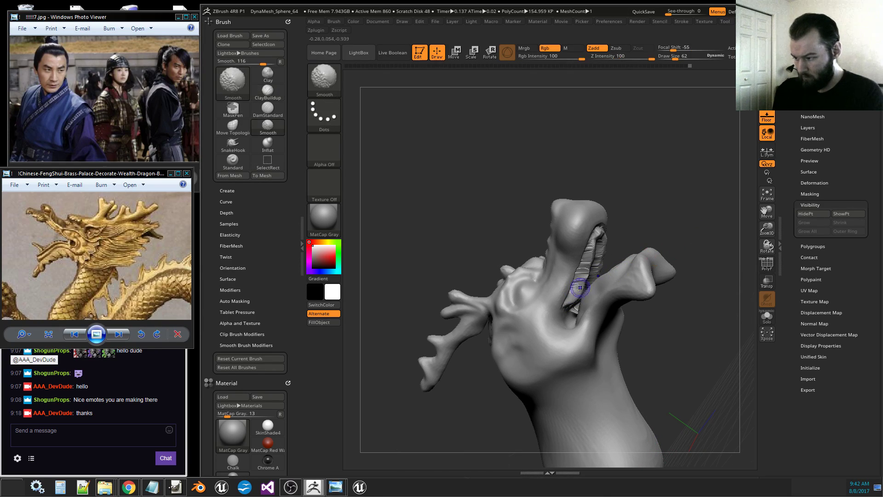
Hide the lower jaw and pull small tooth-like bumps out of the upper gum ridge with SnakeHook at draw size 62.
ctrl+shift+click(612, 279)
mouse_move(679, 199)
ctrl+shift+mouse_down()
mouse_move(692, 232)
mouse_move(637, 248)
ctrl+shift+mouse_up()
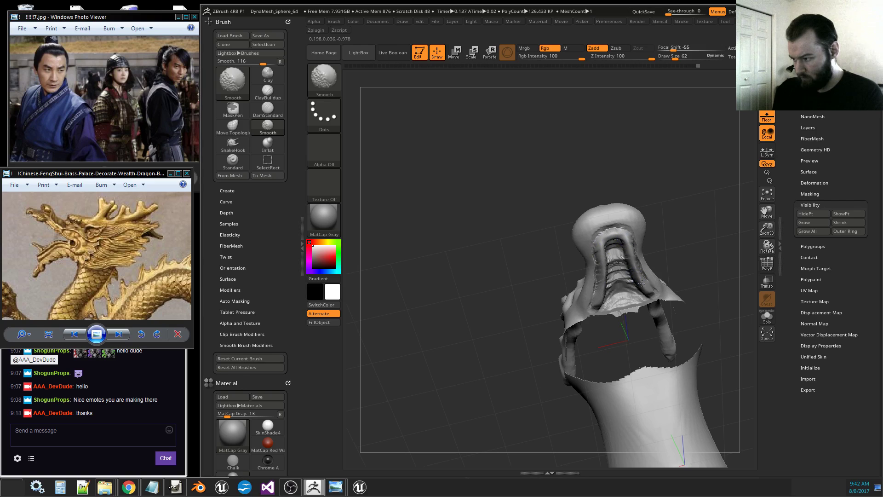
mouse_move(694, 270)
mouse_down()
mouse_move(679, 279)
mouse_move(662, 267)
mouse_up()
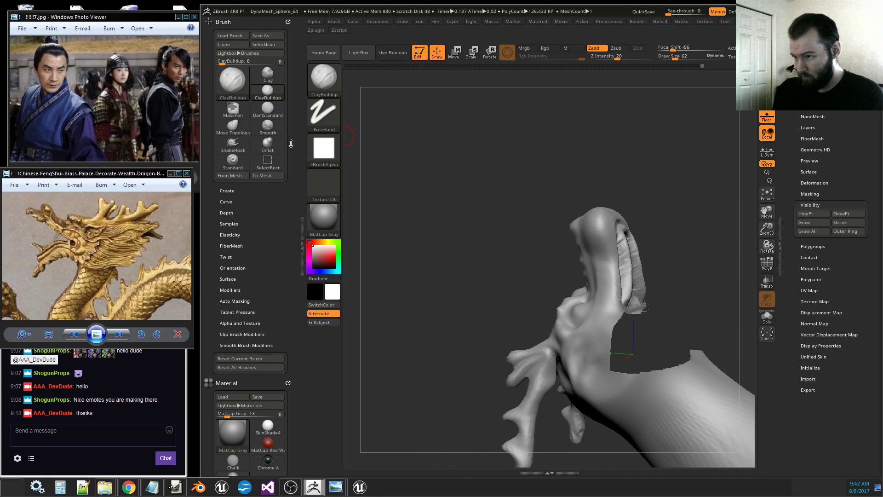
click(233, 145)
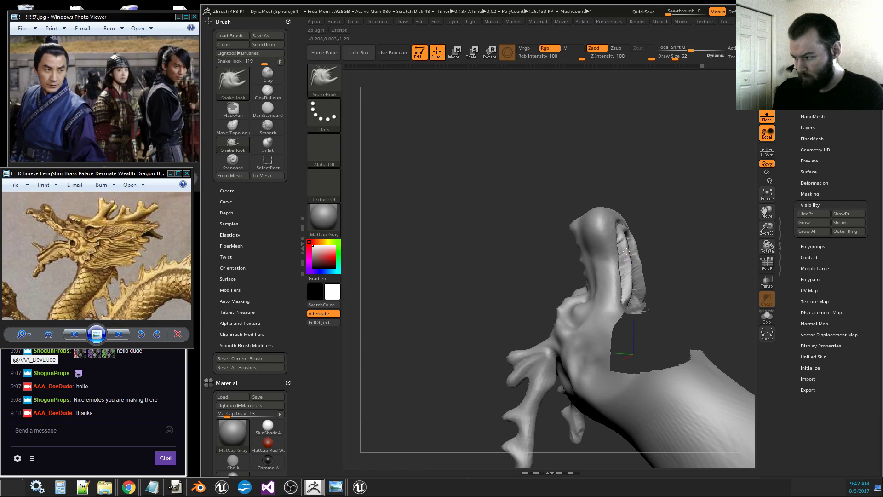
drag(628, 267, 624, 285)
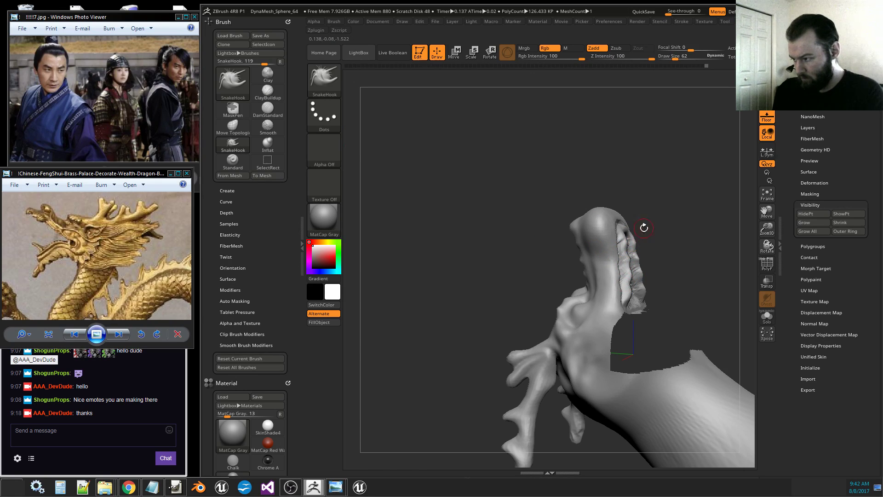
Pull more pointed teeth out along both sides of the upper gum ridge with SnakeHook, reducing the draw size to 46.
drag(645, 228, 654, 286)
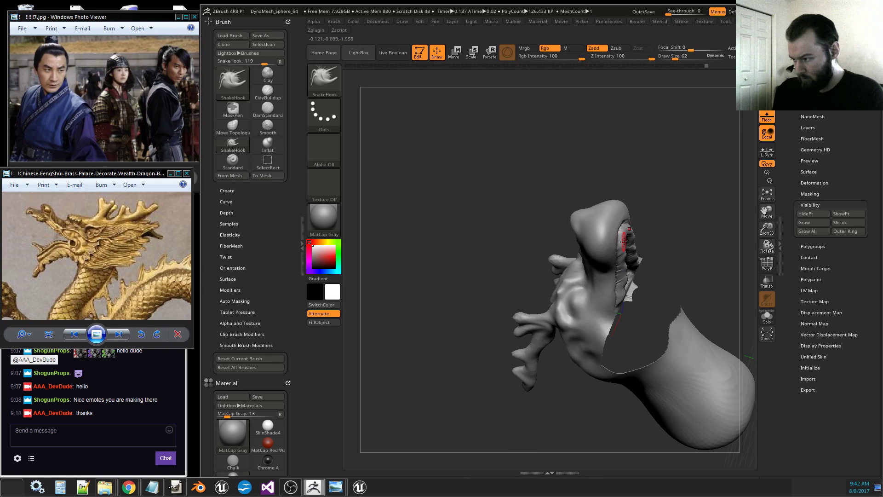
drag(668, 224, 630, 233)
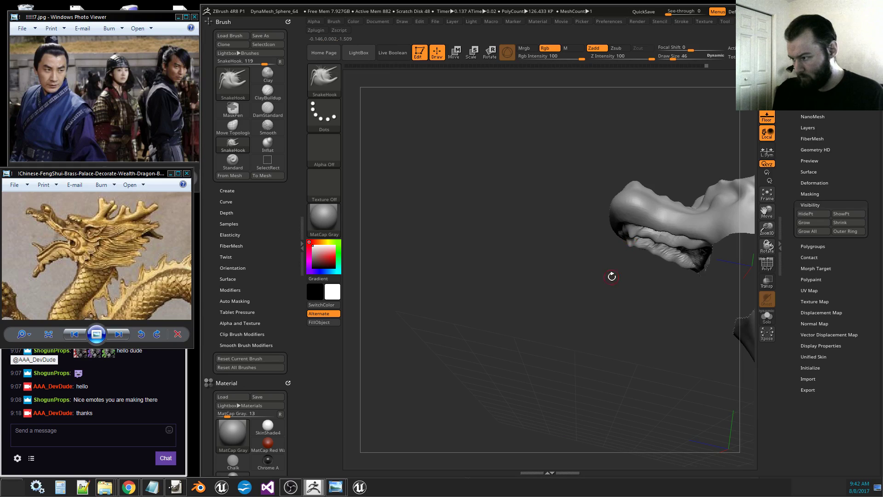
drag(612, 277, 625, 250)
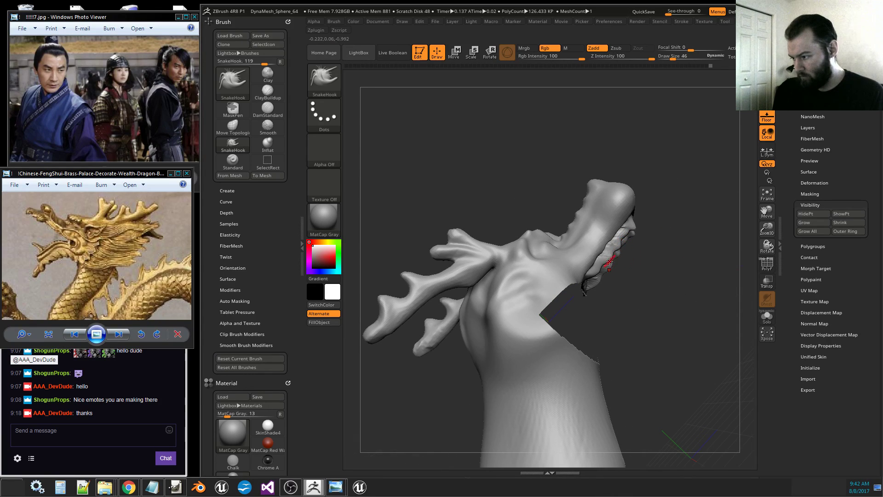
mouse_move(610, 280)
mouse_down()
mouse_move(595, 275)
mouse_move(653, 287)
mouse_up()
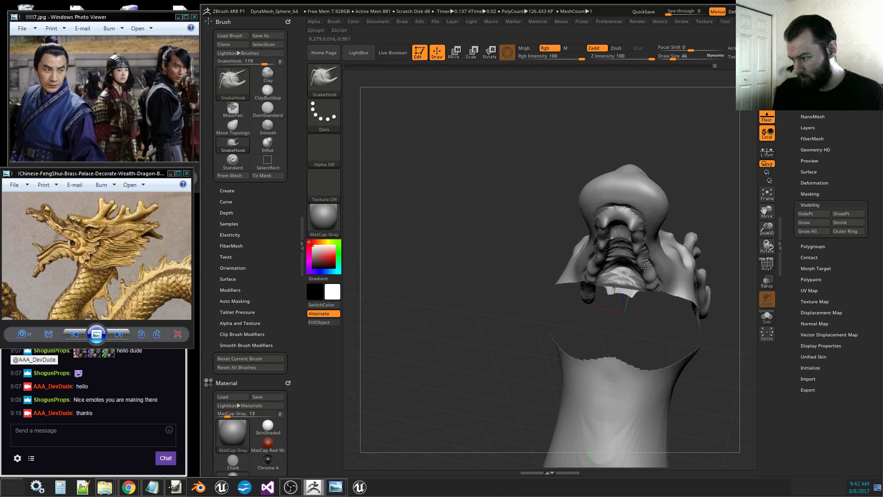
drag(645, 268, 631, 276)
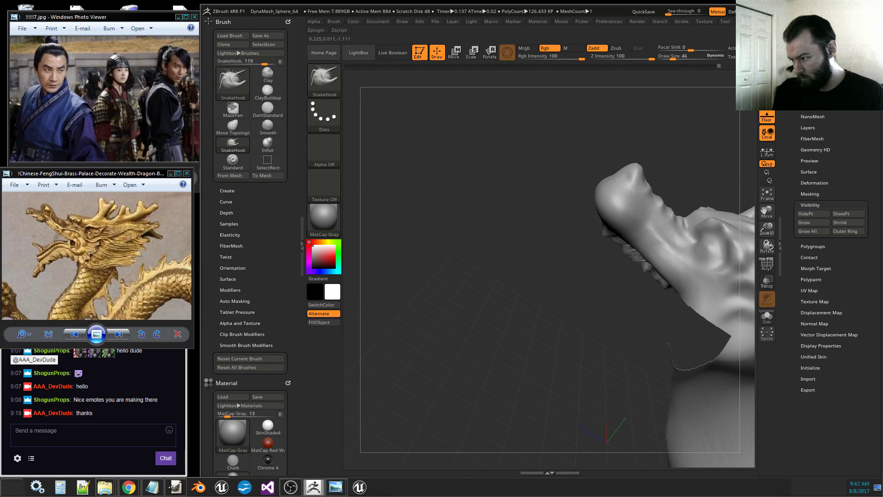
drag(483, 262, 690, 307)
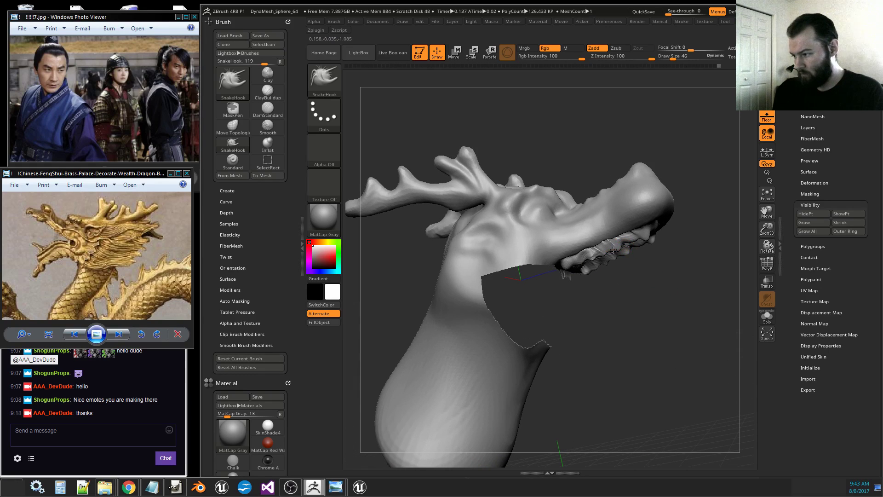
mouse_move(640, 260)
mouse_down()
mouse_move(615, 254)
mouse_move(658, 236)
mouse_move(652, 231)
mouse_up()
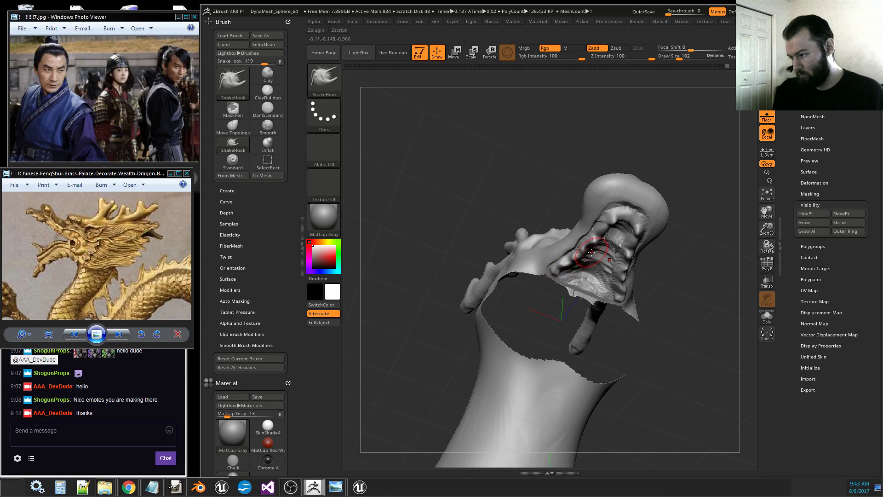
Reshape the palate and inner gum ridge with SnakeHook at draw size 102, and refine the side teeth at draw size 46.
drag(592, 252, 602, 234)
mouse_move(596, 237)
right_down()
mouse_move(611, 247)
mouse_move(600, 228)
right_up()
drag(599, 230, 603, 227)
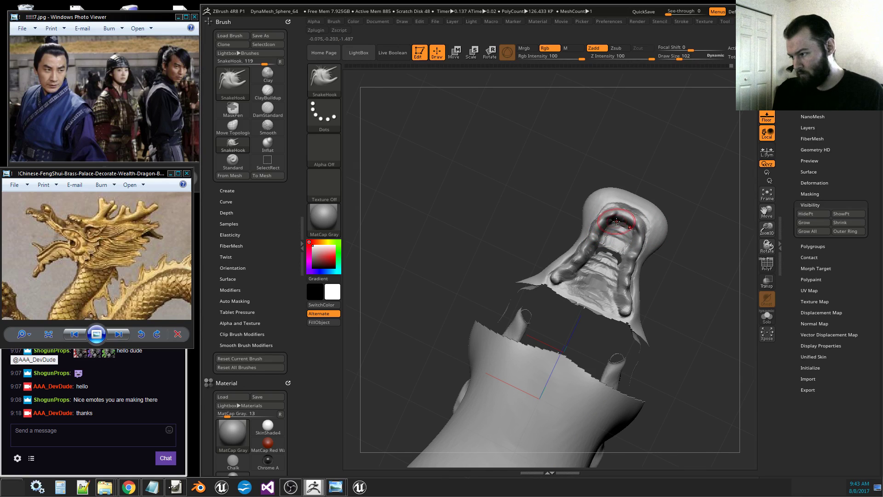
mouse_move(689, 259)
mouse_down()
mouse_move(676, 324)
mouse_move(622, 228)
mouse_up()
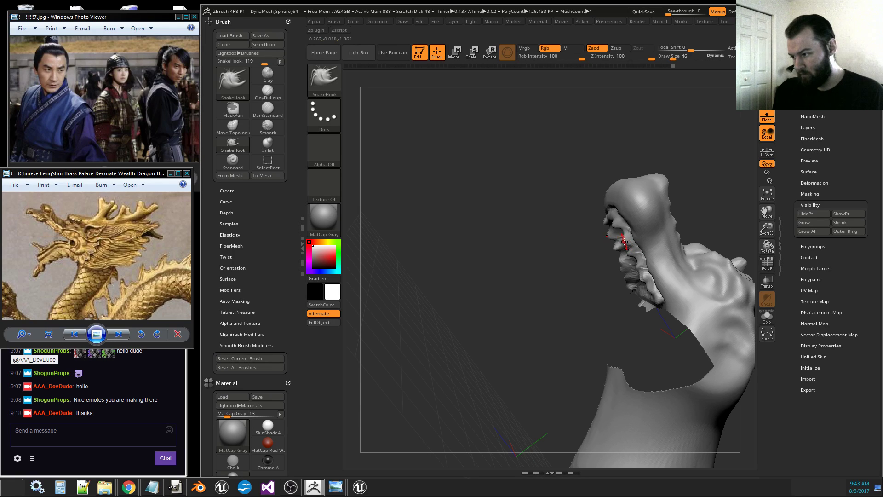
Pull fangs down from the front of the upper gum with SnakeHook at draw sizes 30 to 38, undoing unwanted strokes.
mouse_move(596, 241)
mouse_down()
mouse_move(608, 235)
mouse_move(670, 263)
mouse_move(620, 222)
mouse_move(633, 225)
mouse_up()
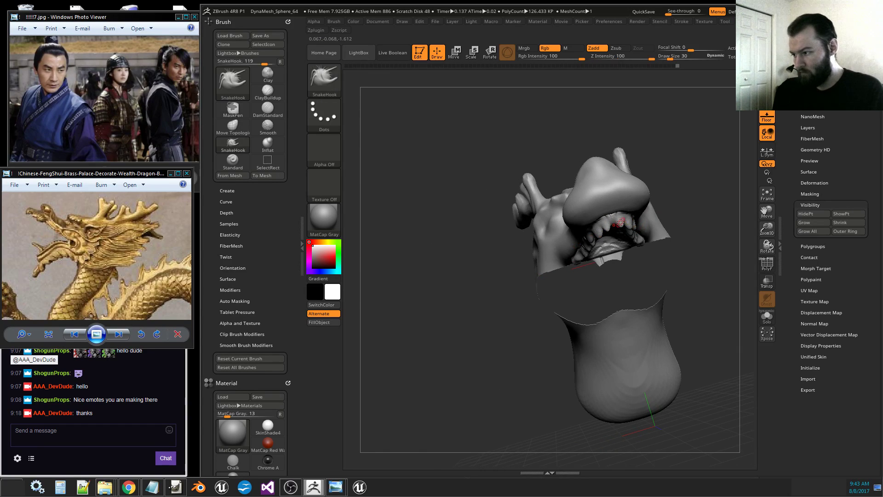
key(ctrl+z)
mouse_move(704, 258)
mouse_down()
mouse_move(649, 269)
mouse_move(645, 250)
mouse_move(642, 263)
mouse_up()
key(ctrl+z)
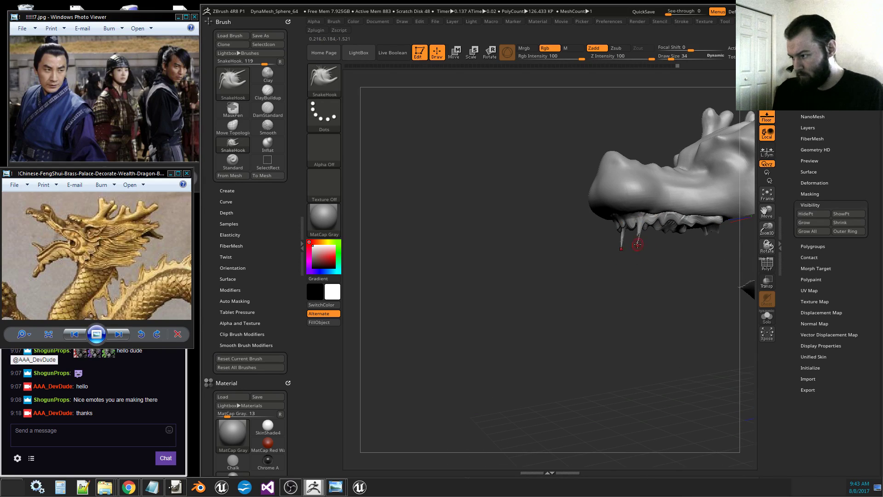
key(ctrl+z)
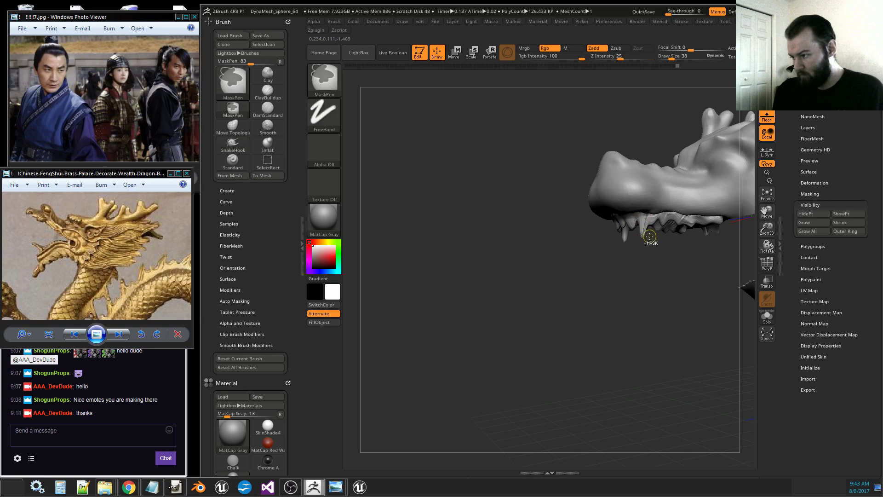
key(f)
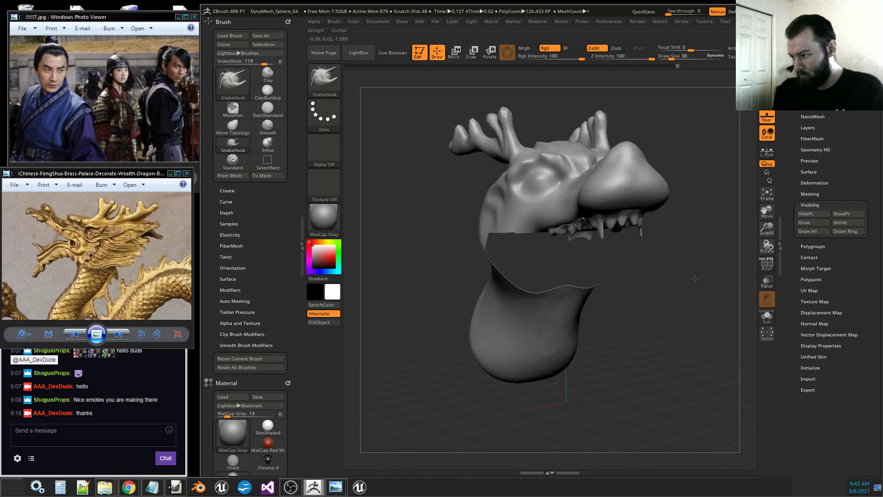
Thicken the front fangs with Inflat at draw size 62, and adjust their tips with SnakeHook.
click(268, 145)
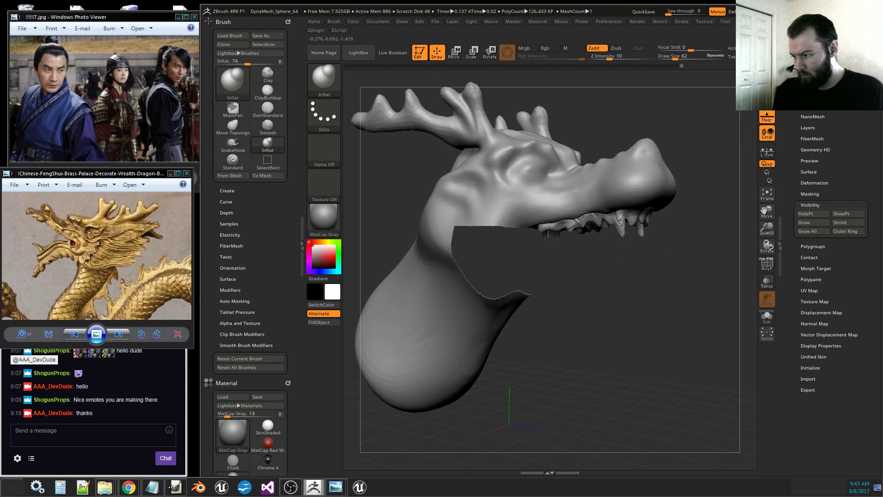
mouse_move(651, 249)
mouse_down()
mouse_move(629, 264)
mouse_move(643, 237)
mouse_move(633, 258)
mouse_up()
key(shift)
click(233, 145)
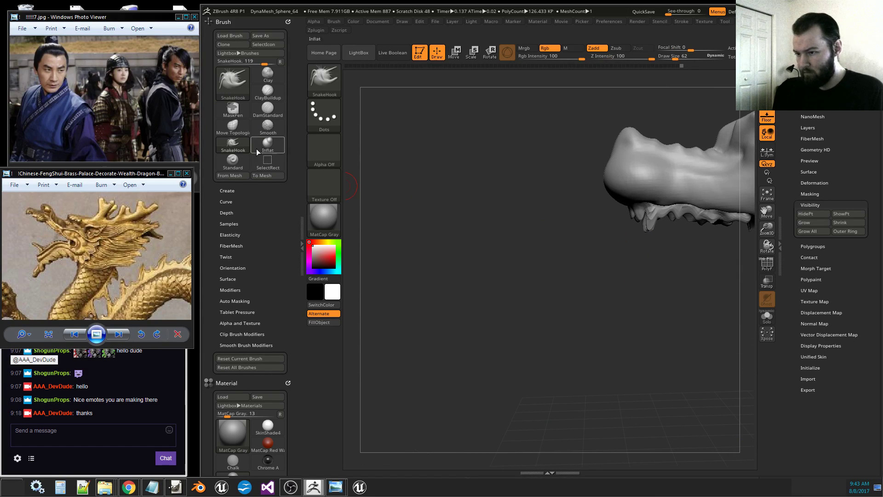
drag(647, 229, 648, 241)
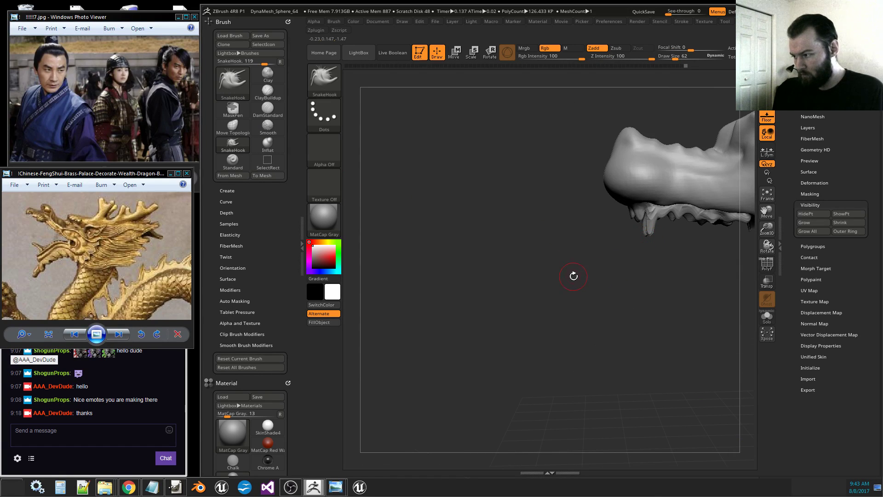
Show the whole head again and remesh it with DynaMesh.
drag(572, 276, 686, 319)
drag(766, 232, 692, 217)
drag(692, 216, 744, 263)
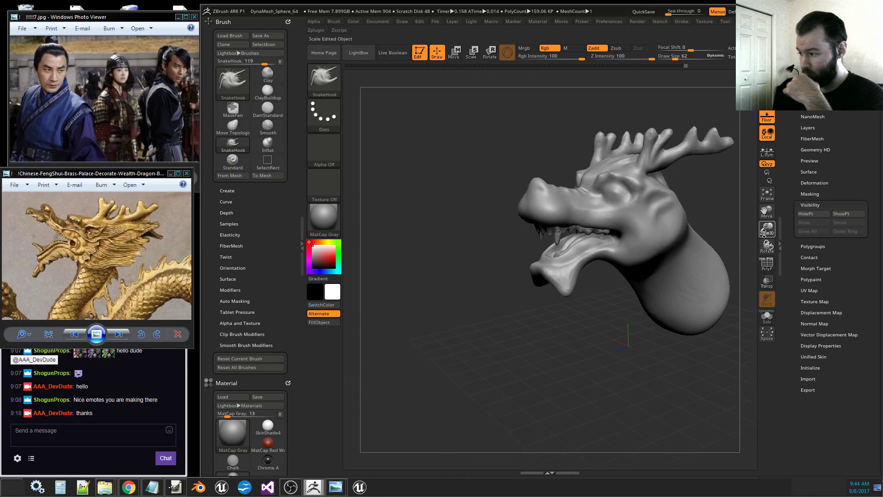
drag(767, 230, 766, 211)
drag(767, 211, 722, 263)
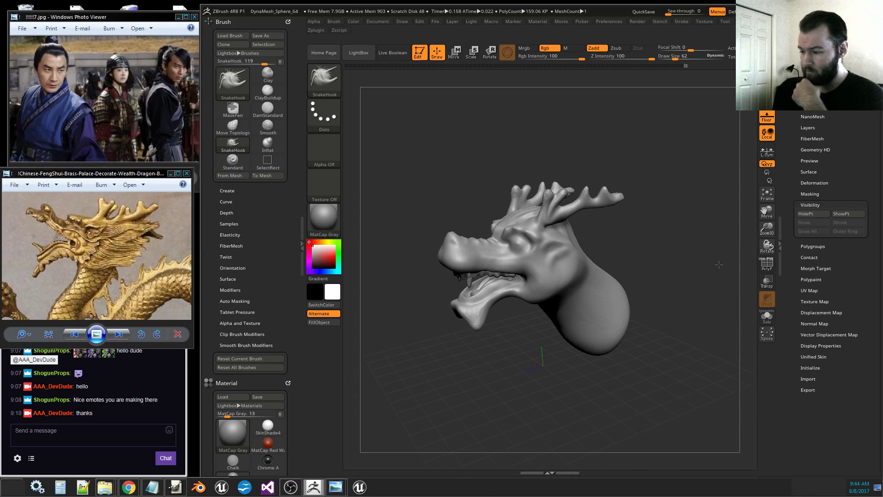
Switch to OBS to check the stream status, and return to the sculpt in ZBrush.
click(290, 487)
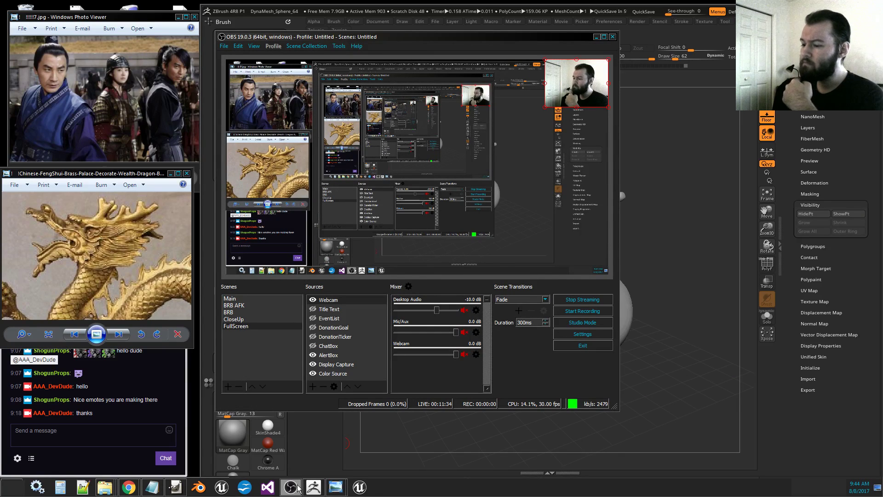
click(299, 489)
mouse_move(672, 317)
mouse_down()
mouse_move(700, 318)
mouse_move(690, 323)
mouse_move(663, 306)
mouse_move(656, 315)
mouse_up()
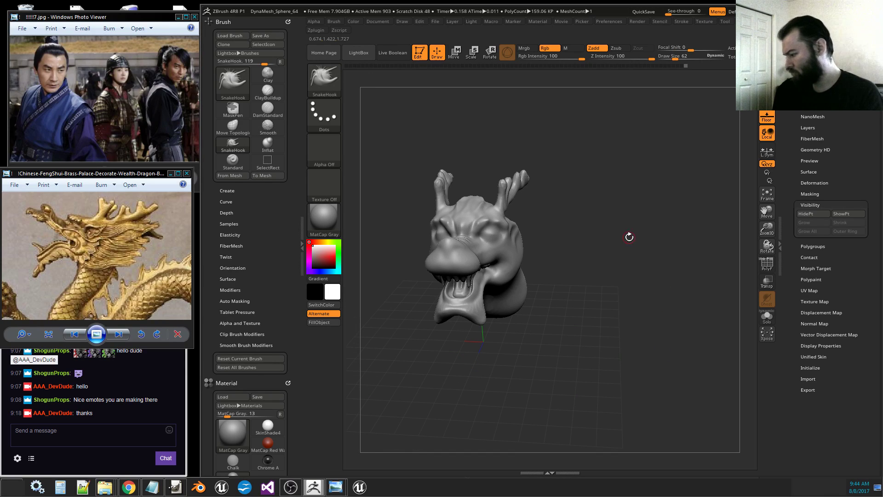
Fill the hollow on top of the skull between the horns with Clay at draw size 62, and smooth it.
drag(629, 237, 691, 323)
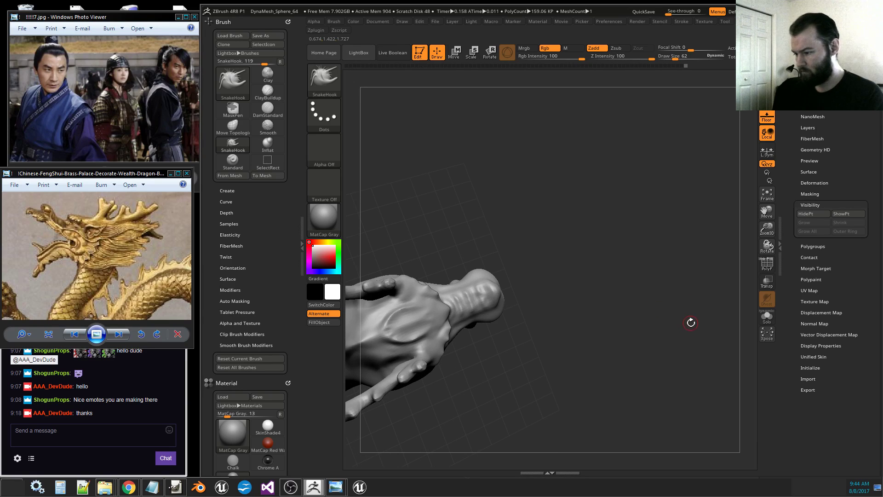
drag(767, 213, 767, 207)
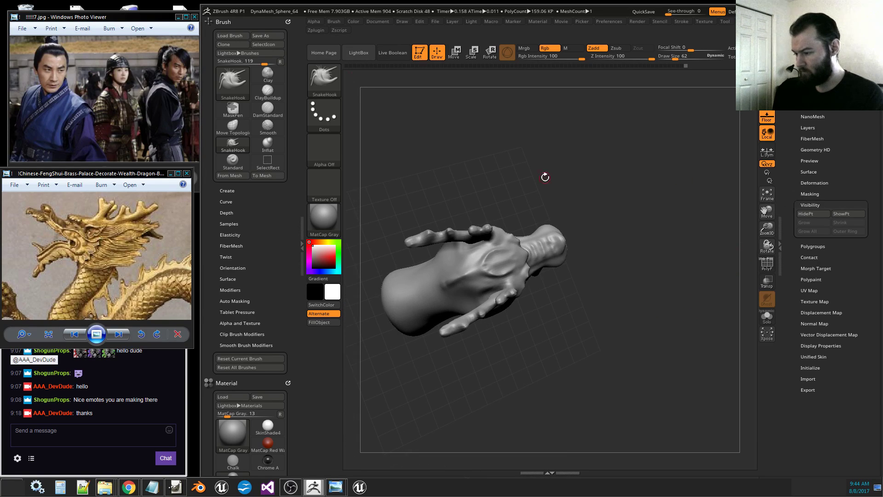
click(267, 74)
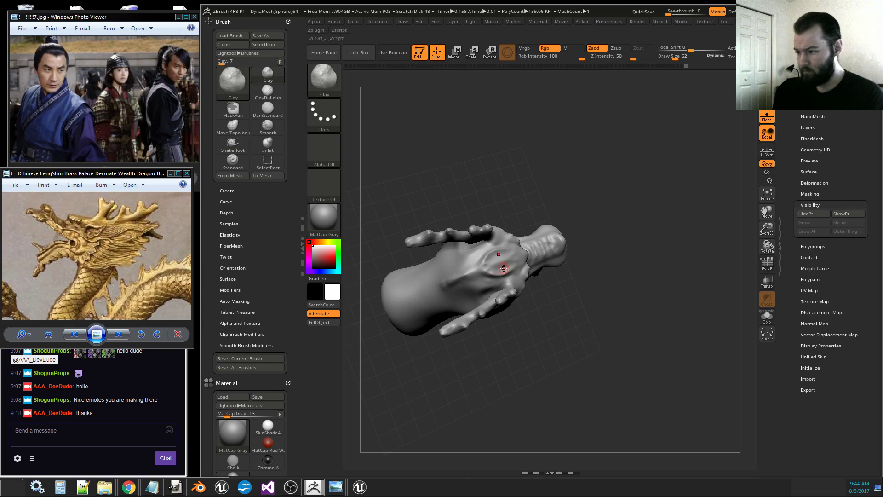
drag(491, 260, 506, 251)
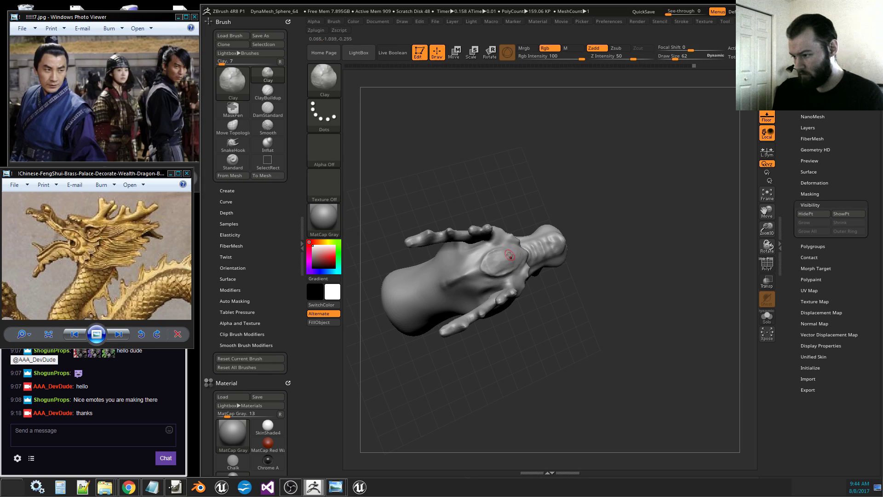
key(shift)
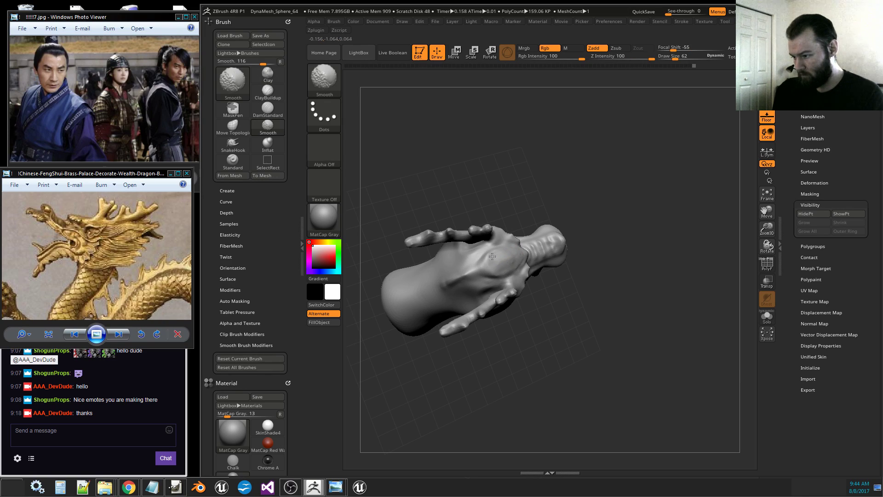
drag(618, 316, 397, 198)
Thicken the horn shafts and prongs with Inflat, raising the draw size to 102.
click(268, 146)
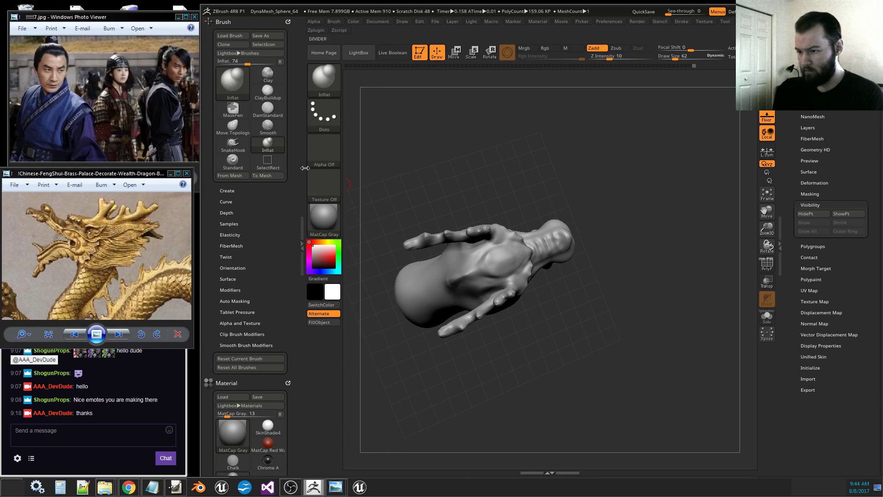
mouse_move(502, 289)
mouse_down()
mouse_move(514, 282)
mouse_move(444, 329)
mouse_move(505, 286)
mouse_move(554, 267)
mouse_move(532, 250)
mouse_move(540, 250)
mouse_up()
mouse_move(567, 344)
mouse_down()
mouse_move(482, 384)
mouse_move(470, 346)
mouse_move(432, 382)
mouse_move(465, 320)
mouse_move(516, 294)
mouse_move(510, 272)
mouse_move(478, 331)
mouse_move(434, 306)
mouse_up()
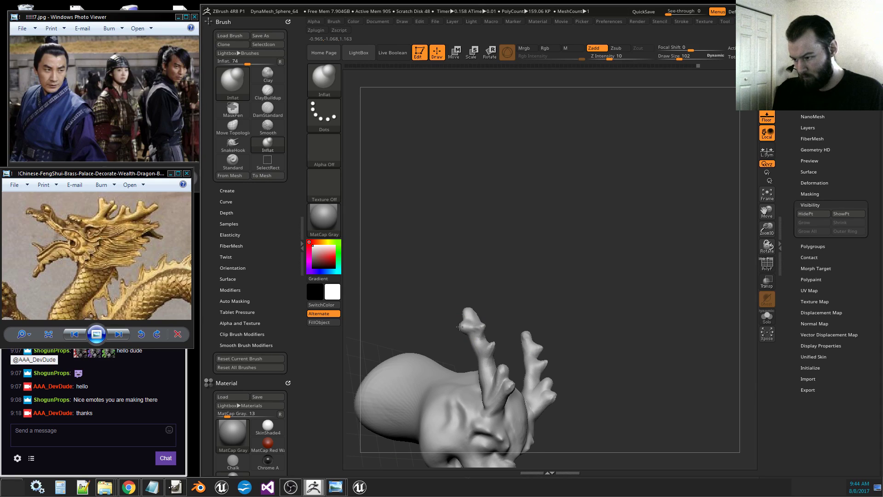
mouse_move(499, 302)
mouse_down()
mouse_move(474, 309)
mouse_move(474, 302)
mouse_move(504, 332)
mouse_up()
drag(475, 318, 472, 327)
click(472, 327)
click(477, 348)
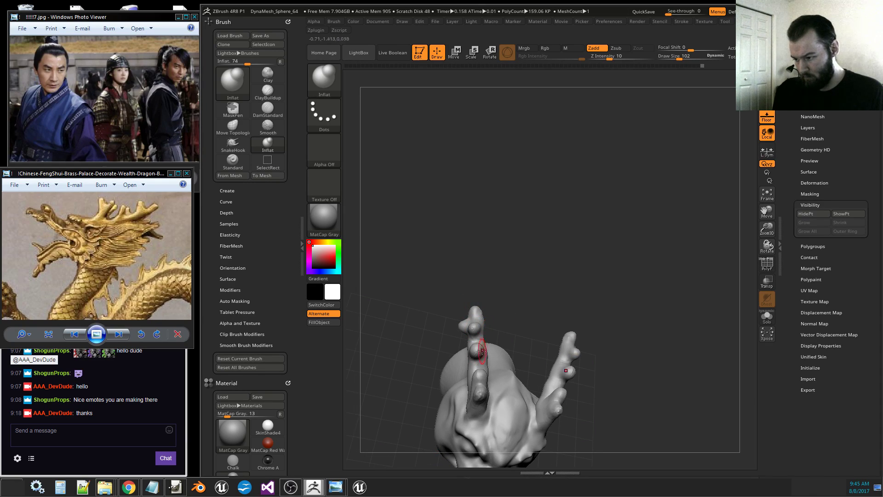
mouse_move(591, 390)
mouse_down()
mouse_move(566, 406)
mouse_move(511, 390)
mouse_move(517, 377)
mouse_move(481, 385)
mouse_up()
drag(550, 372, 501, 419)
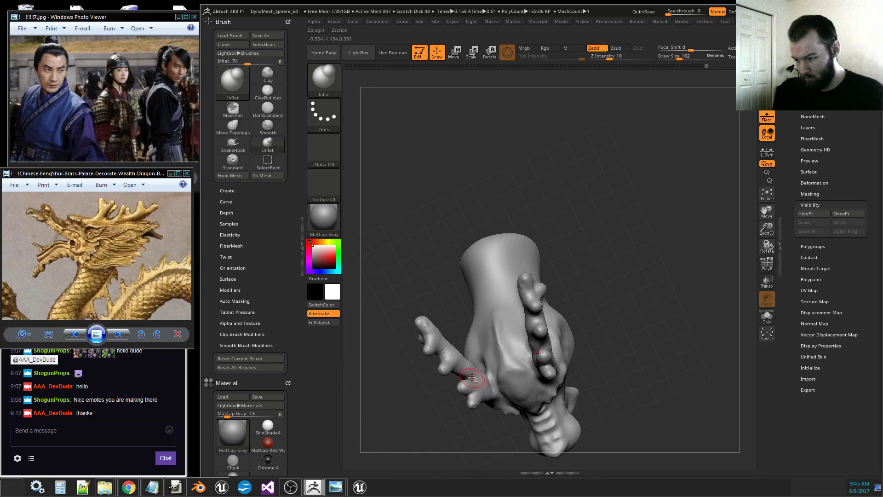
drag(449, 391, 477, 393)
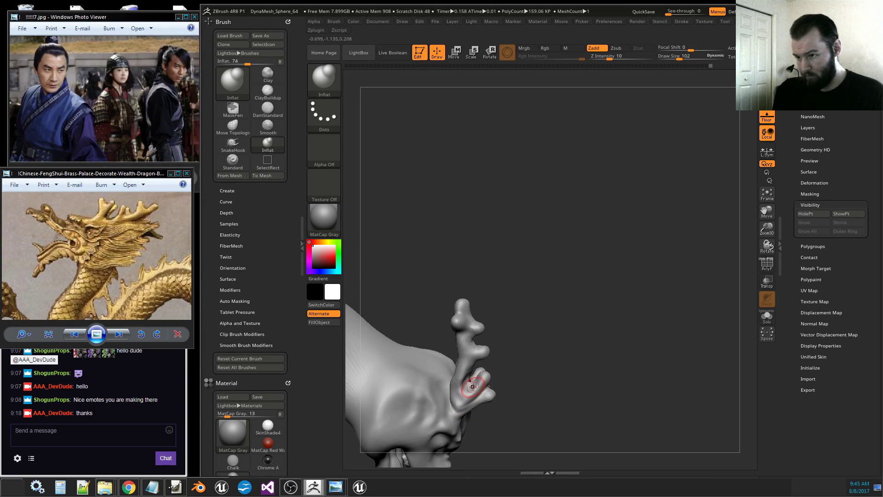
Isolate the small mesh patch at the fork near the base of the horn, showing the whole mesh again between selections.
drag(526, 359, 531, 320)
key(ctrl+shift)
ctrl+shift+drag(469, 377, 463, 388)
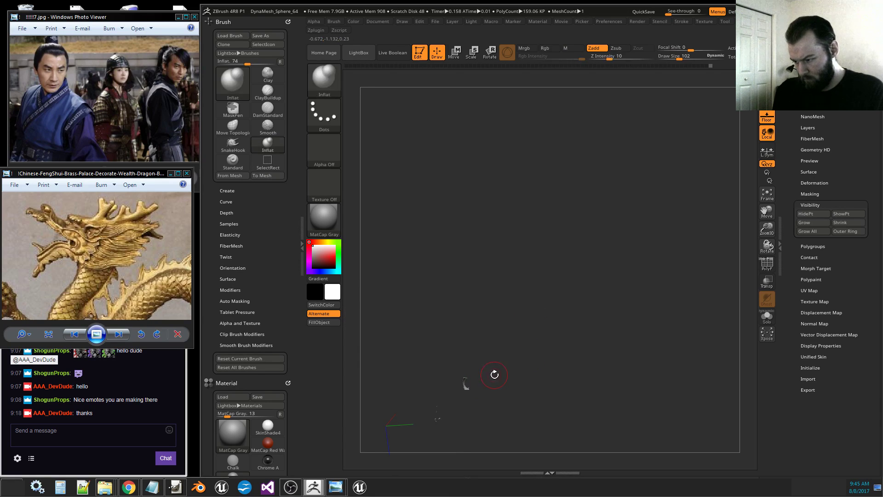
ctrl+shift+click(495, 373)
drag(767, 228, 767, 257)
key(ctrl+shift)
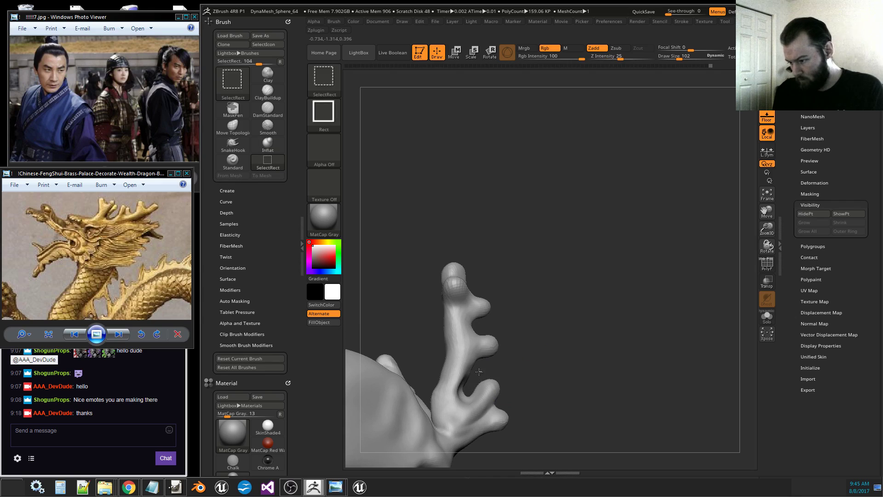
ctrl+shift+drag(458, 404, 457, 404)
Pull the isolated horn patches into shape with SnakeHook at draw size 102.
mouse_move(504, 389)
mouse_down()
mouse_move(563, 385)
mouse_move(534, 384)
mouse_move(491, 346)
mouse_up()
key(b)
key(s)
key(h)
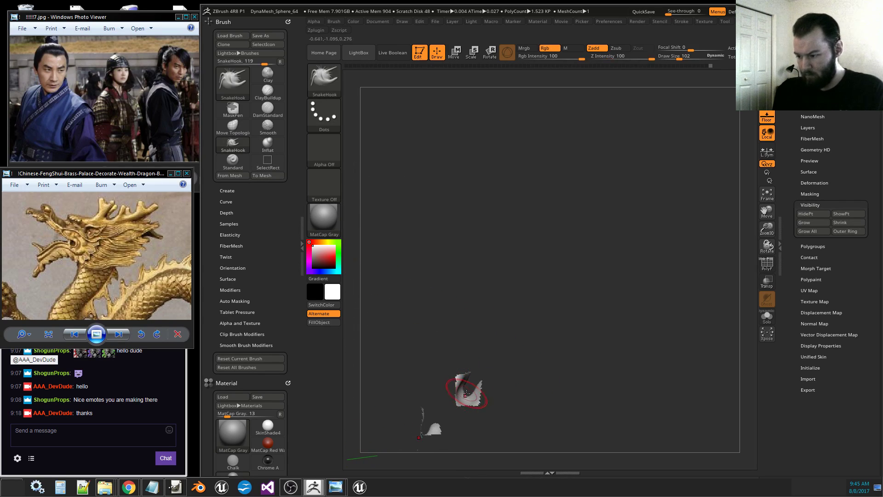
drag(515, 369, 510, 388)
drag(472, 409, 469, 406)
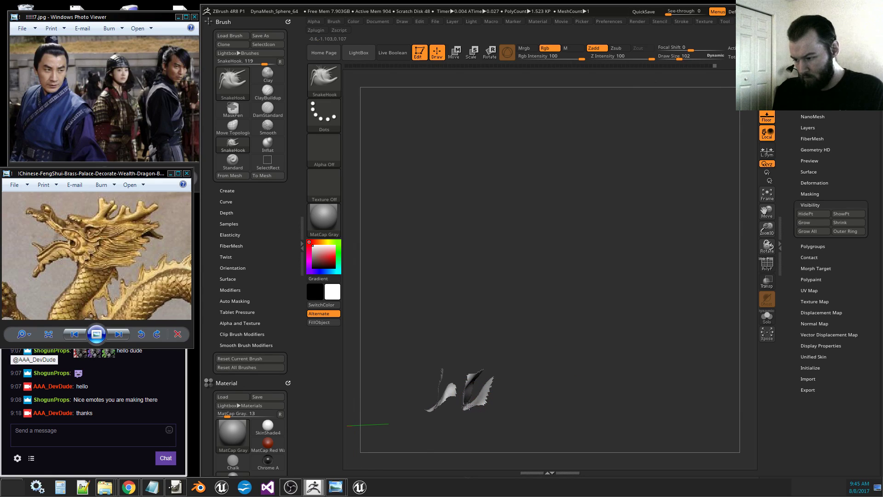
Show the whole mesh again, smooth the fork near the base of the horn and update the DynaMesh.
key(b)
key(i)
key(n)
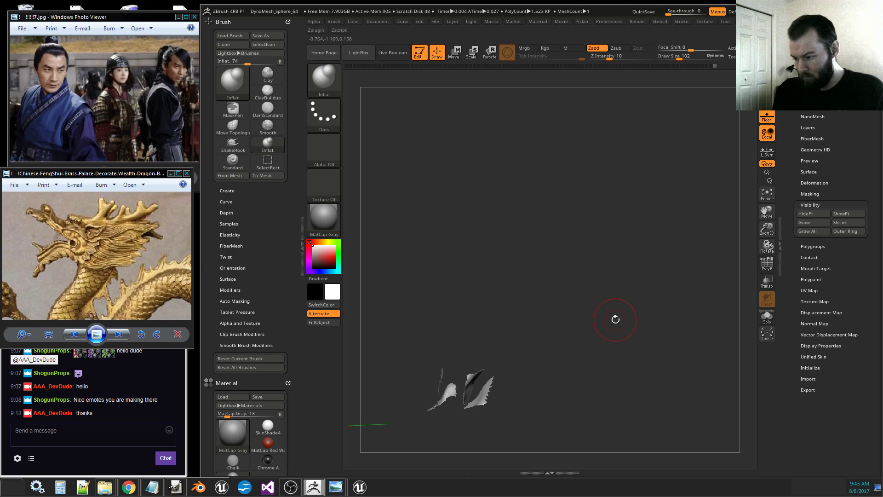
ctrl+shift+click(619, 319)
mouse_move(631, 327)
mouse_down()
mouse_move(614, 358)
mouse_move(624, 386)
mouse_up()
shift+drag(471, 405, 473, 401)
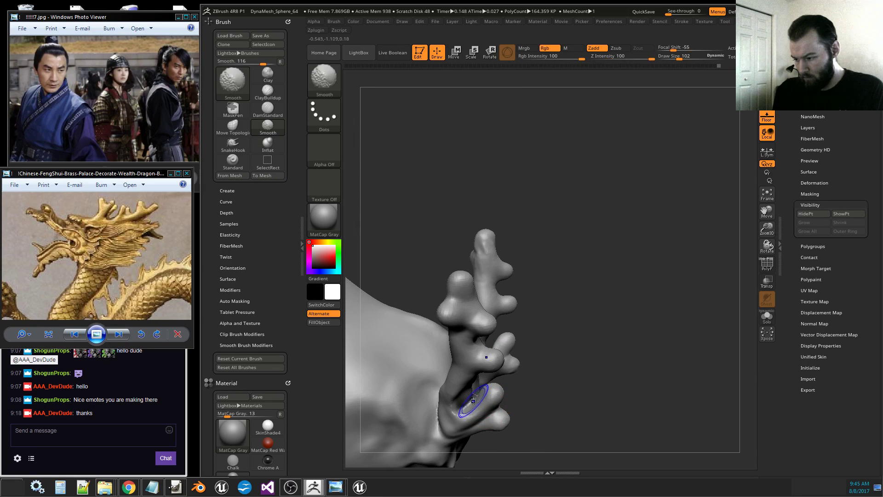
ctrl+drag(584, 400, 589, 412)
Smooth the lower horn prongs and the skull around the horn's base at draw size 102.
shift+drag(475, 390, 474, 400)
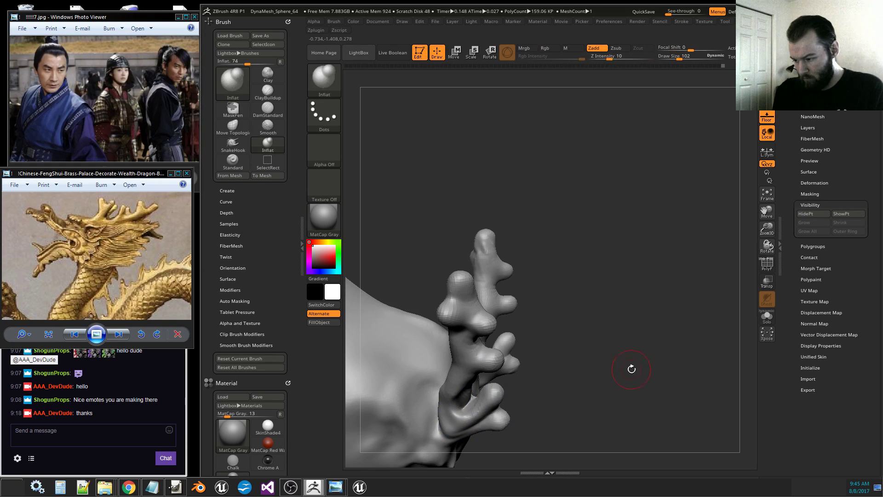
mouse_move(669, 411)
mouse_down()
mouse_move(656, 373)
mouse_move(688, 374)
mouse_up()
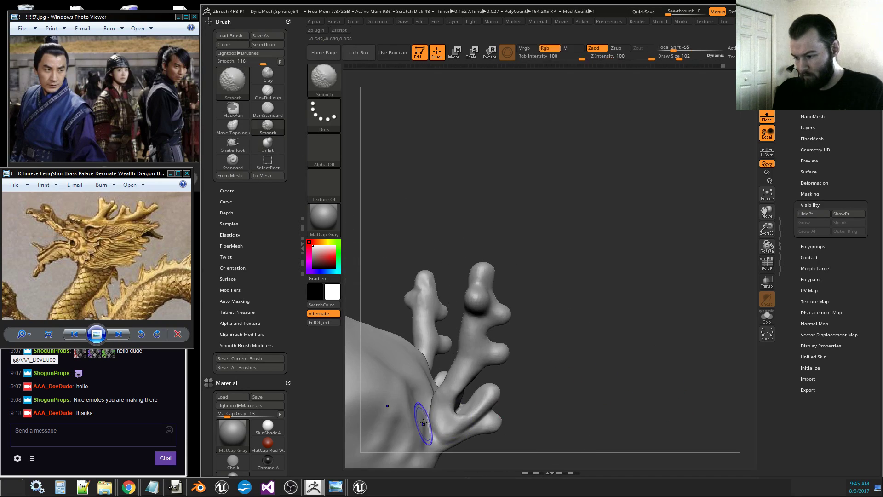
shift+drag(424, 424, 441, 429)
Examine the whole head, horns and jaws from several sides and distances.
drag(767, 230, 754, 207)
shift+drag(690, 258, 657, 273)
drag(675, 328, 768, 224)
drag(767, 216, 759, 196)
drag(730, 184, 670, 292)
drag(675, 309, 706, 279)
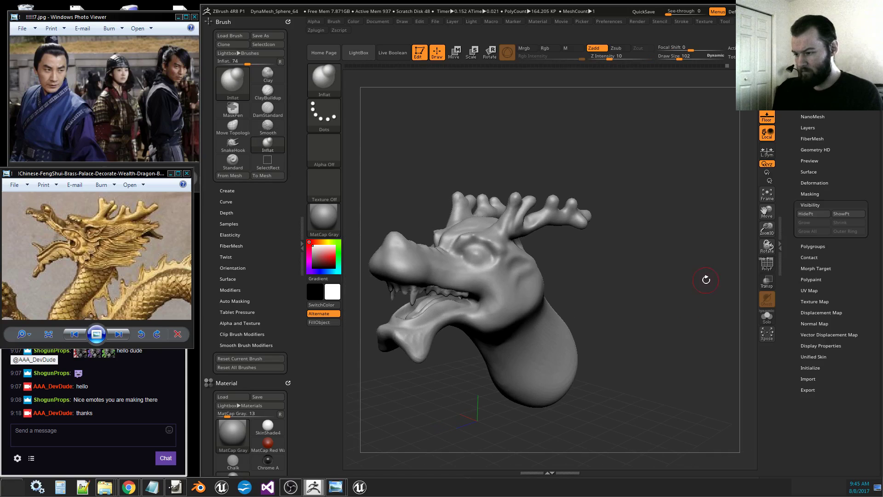
drag(768, 229, 767, 211)
mouse_move(729, 279)
mouse_down()
mouse_move(704, 282)
mouse_move(723, 278)
mouse_up()
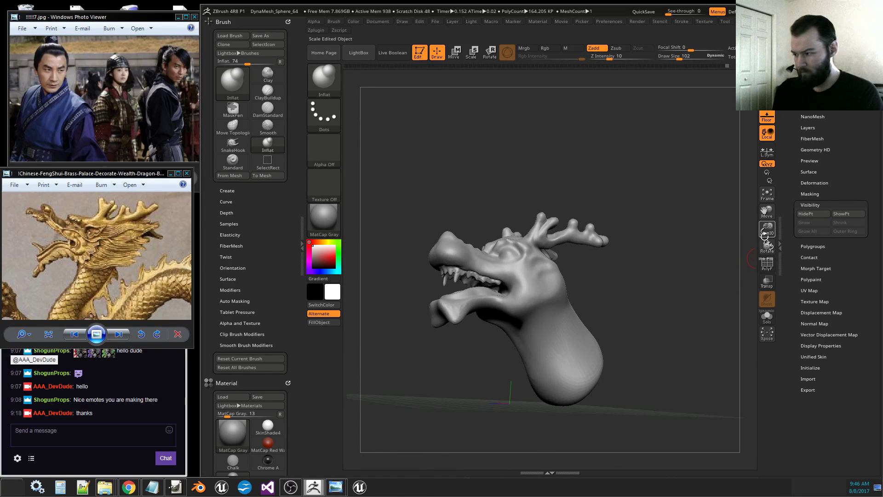
drag(767, 230, 767, 245)
drag(767, 211, 778, 173)
drag(733, 239, 785, 261)
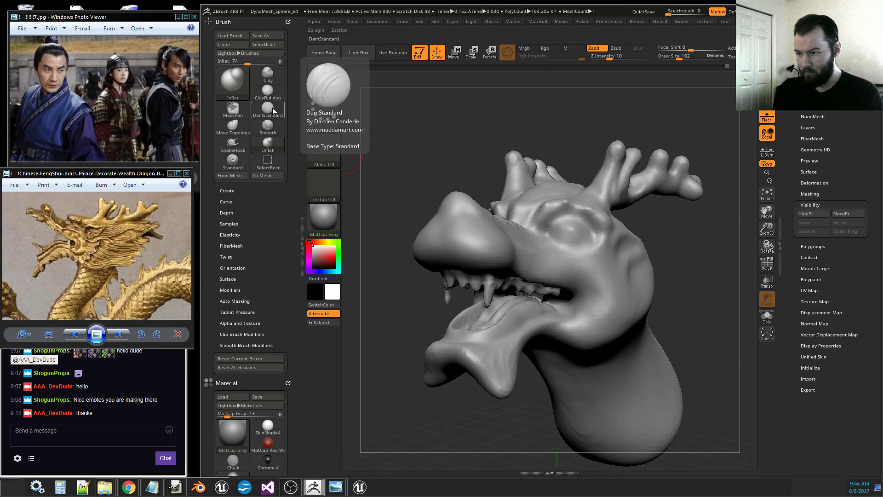
Build up the front and side of the lower jaw with Clay, reducing the draw size to 50.
click(268, 75)
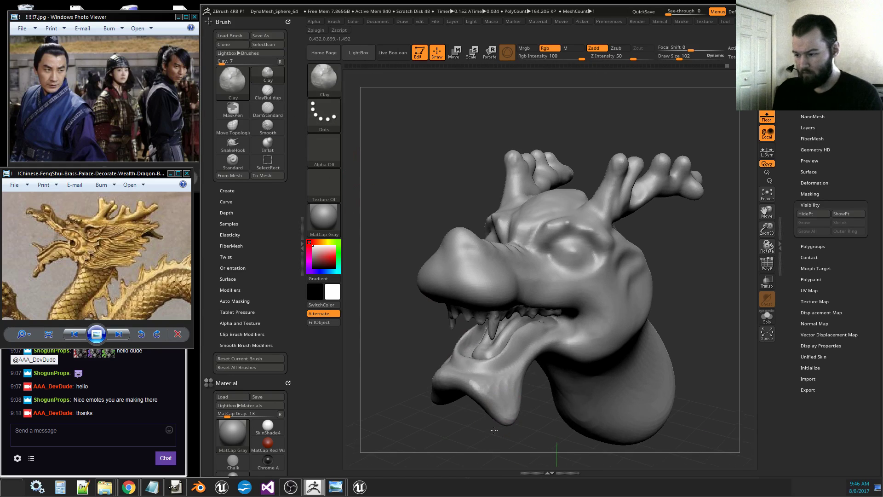
drag(436, 288, 465, 372)
key(bracketleft)
key(bracketleft)
key(bracketleft)
key(bracketleft)
key(bracketleft)
key(bracketleft)
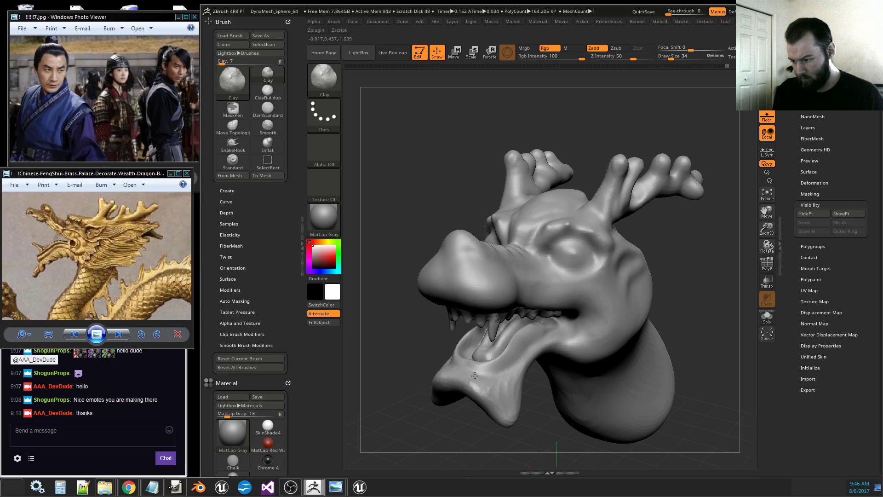
key(])
key(])
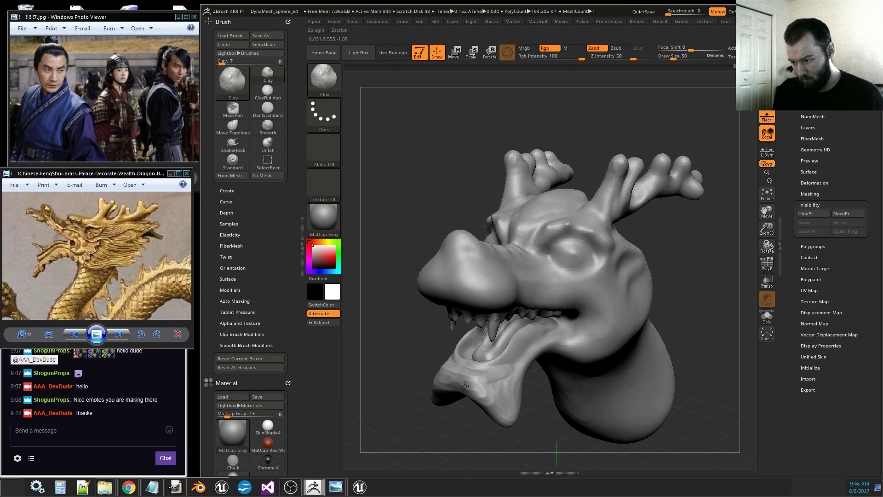
drag(545, 390, 465, 396)
Pull a row of small spikes out of the lower edge of the jaw with SnakeHook at draw size 50.
drag(767, 228, 749, 168)
drag(734, 258, 716, 261)
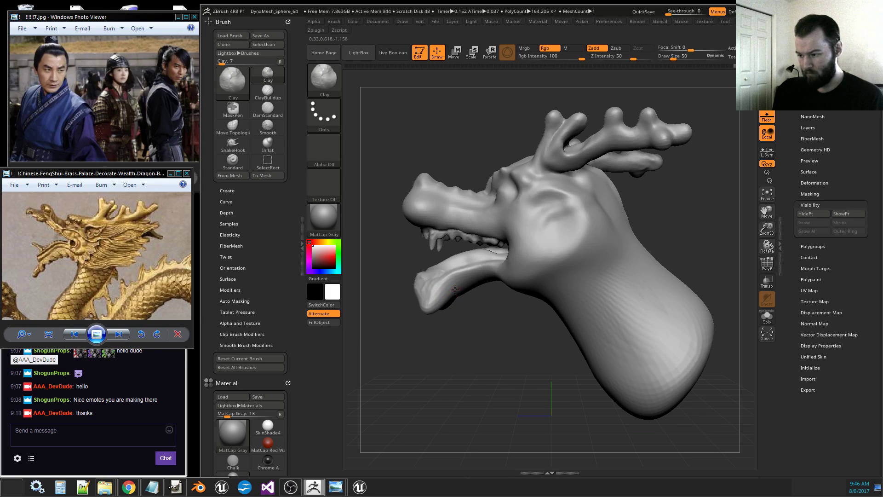
click(233, 143)
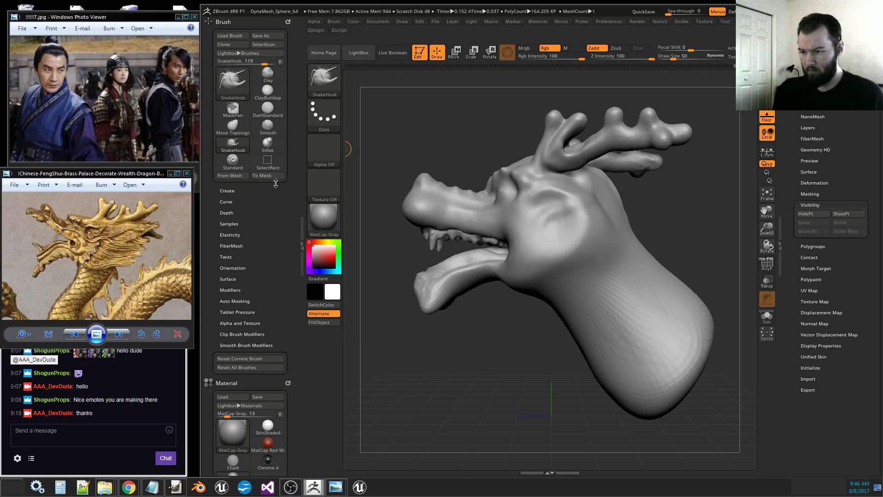
drag(434, 311, 434, 322)
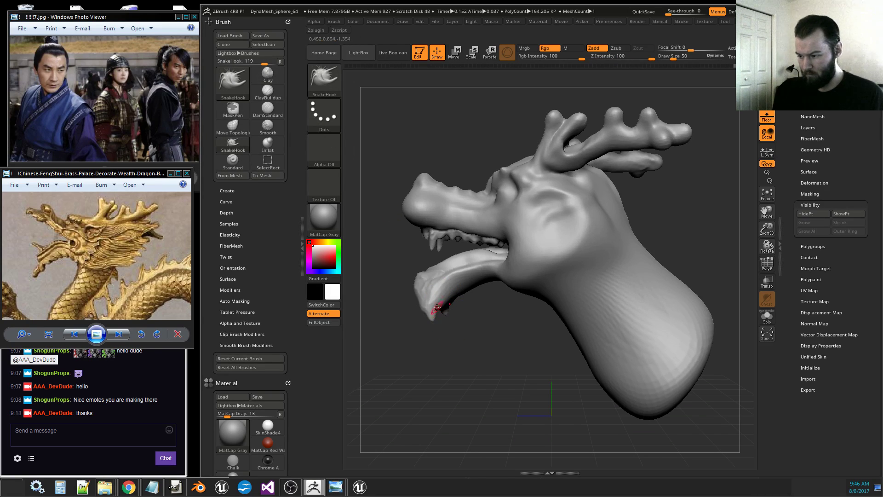
key(ctrl+z)
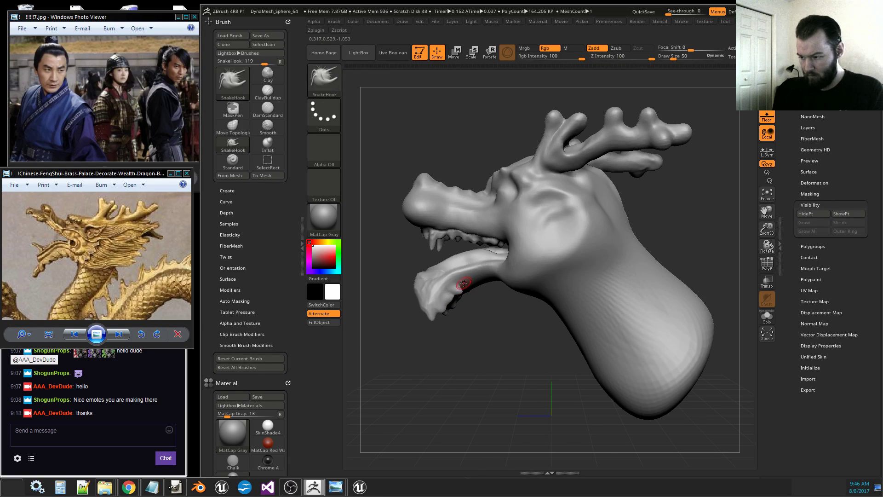
drag(482, 285, 483, 305)
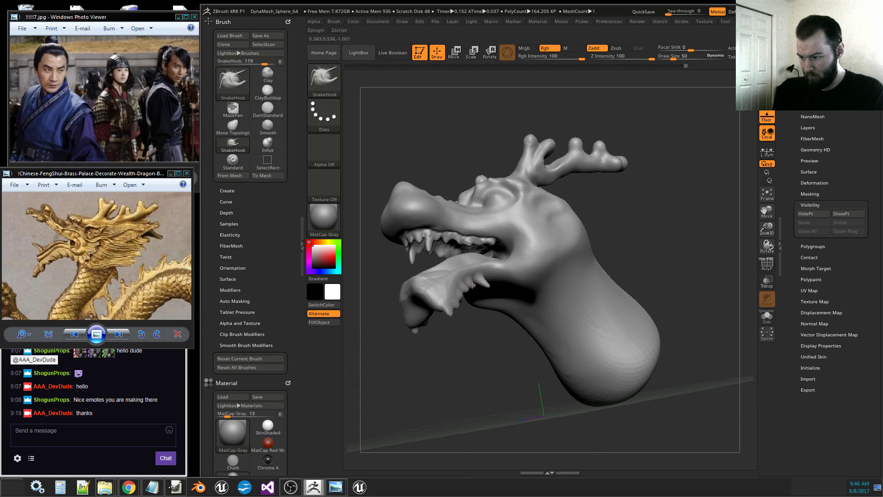
drag(494, 279, 502, 289)
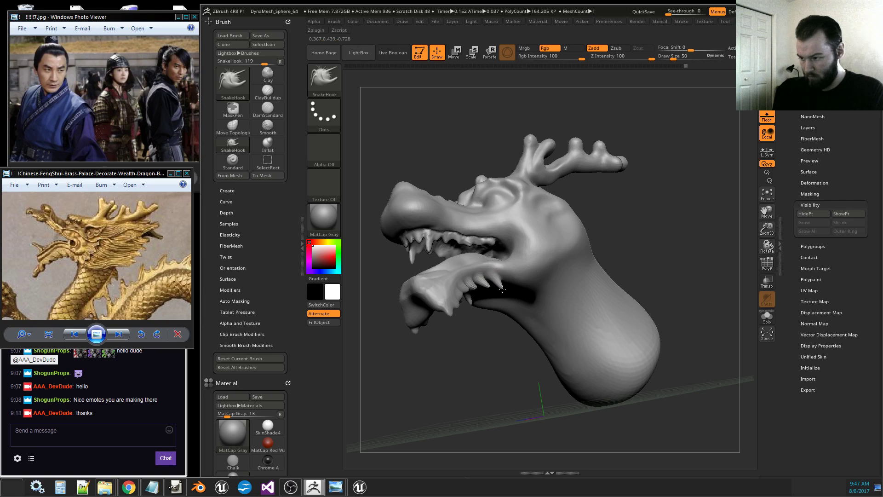
Extend the row of jaw spikes back to the rear corner of the jaw with SnakeHook at draw size 74.
drag(489, 321, 501, 292)
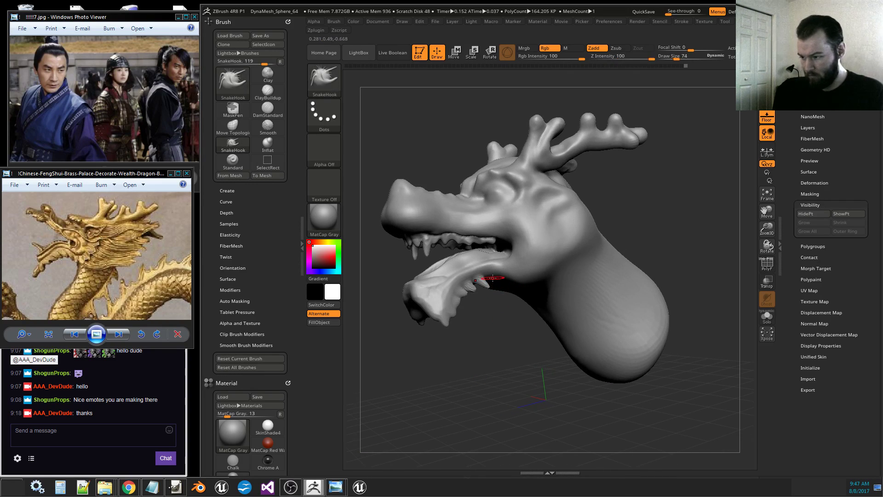
mouse_move(501, 323)
mouse_down()
mouse_move(509, 285)
mouse_move(518, 296)
mouse_up()
drag(477, 361, 468, 363)
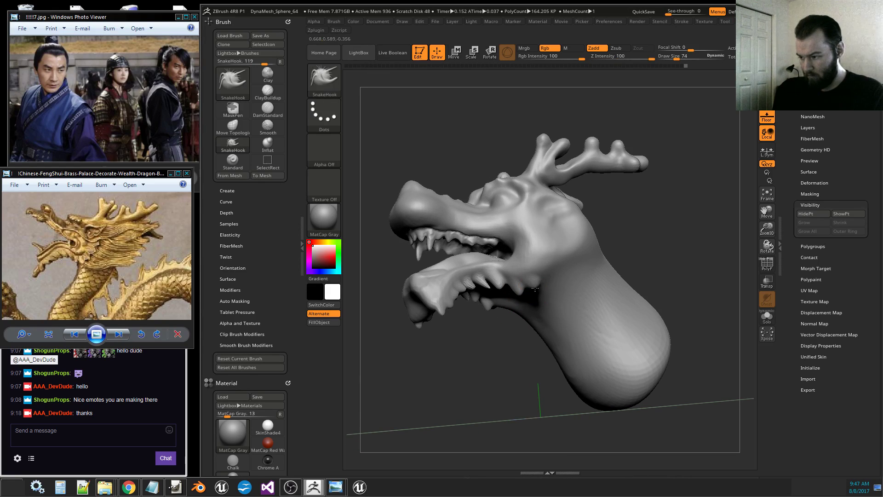
drag(625, 238, 596, 260)
drag(547, 276, 555, 286)
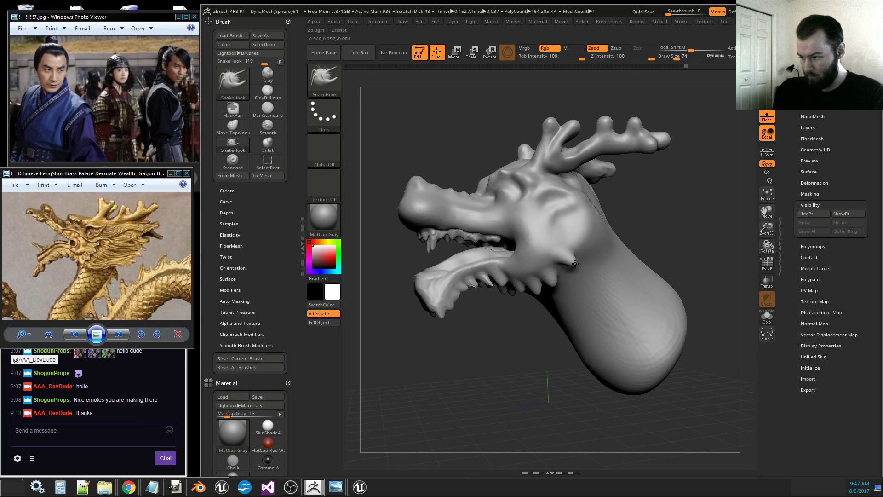
Pull larger pointed spikes out of the rear edge of the cheek with SnakeHook, undoing the misplaced pull.
mouse_move(555, 239)
mouse_down()
mouse_move(579, 249)
mouse_move(562, 226)
mouse_move(582, 231)
mouse_up()
key(ctrl+z)
mouse_move(587, 223)
right_down()
mouse_move(533, 213)
mouse_move(573, 226)
right_up()
mouse_move(549, 219)
mouse_down()
mouse_move(570, 212)
mouse_move(555, 185)
mouse_move(581, 183)
mouse_up()
right_drag(581, 183, 546, 197)
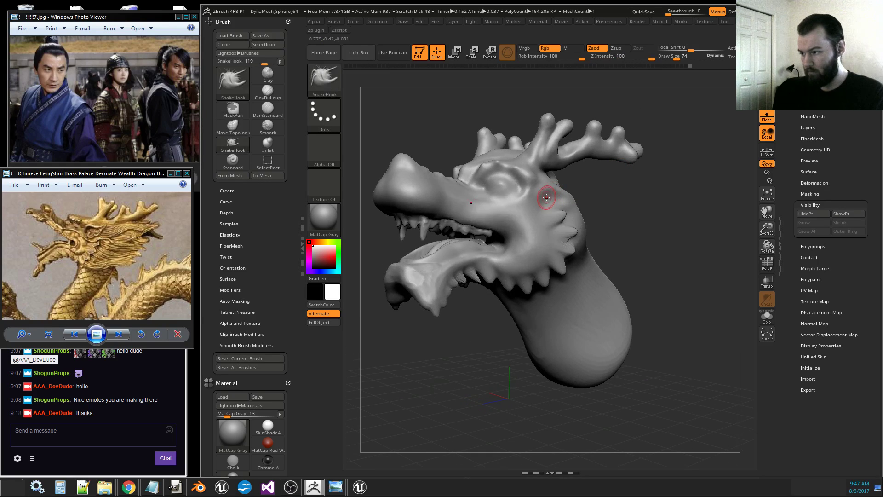
Pull a pointed ear out of the head behind the eye with SnakeHook, smooth it and update the DynaMesh.
drag(552, 190, 572, 188)
right_drag(583, 186, 552, 194)
right_drag(630, 197, 542, 202)
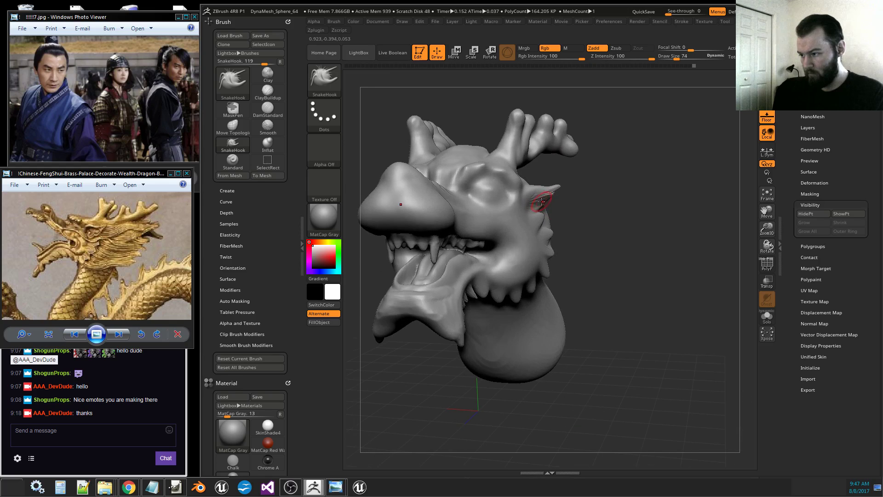
key(shift)
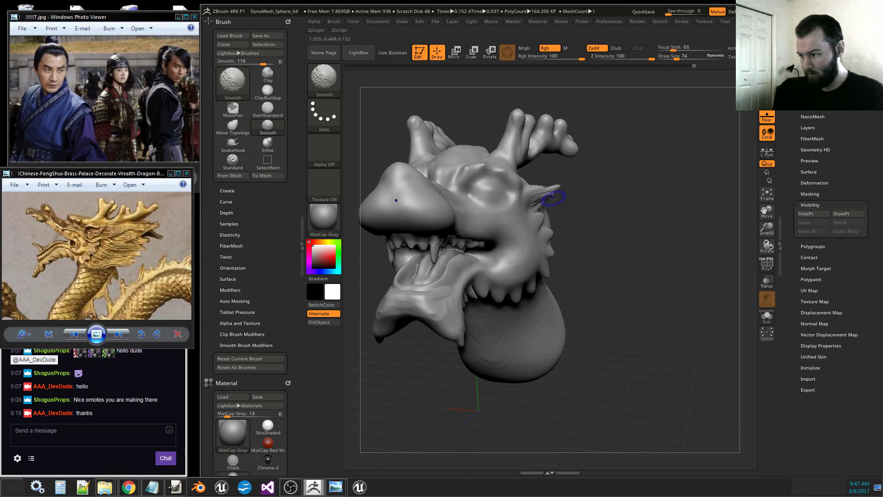
ctrl+drag(597, 207, 616, 232)
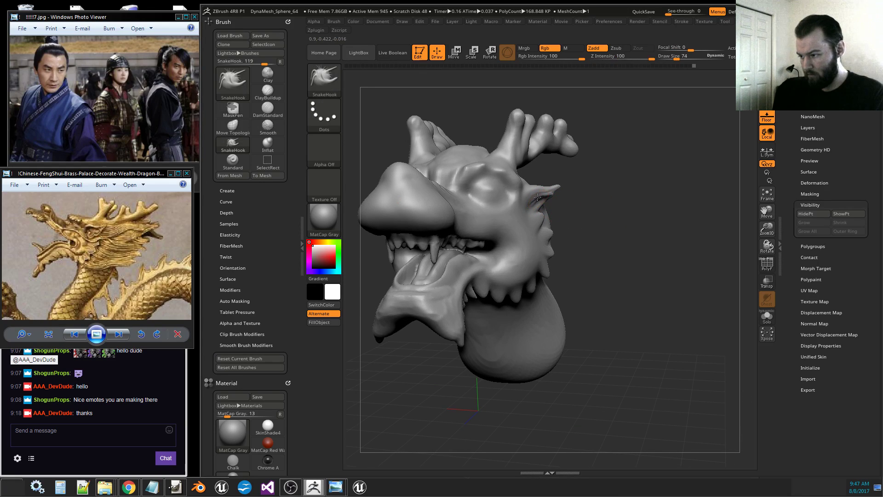
right_drag(545, 195, 520, 259)
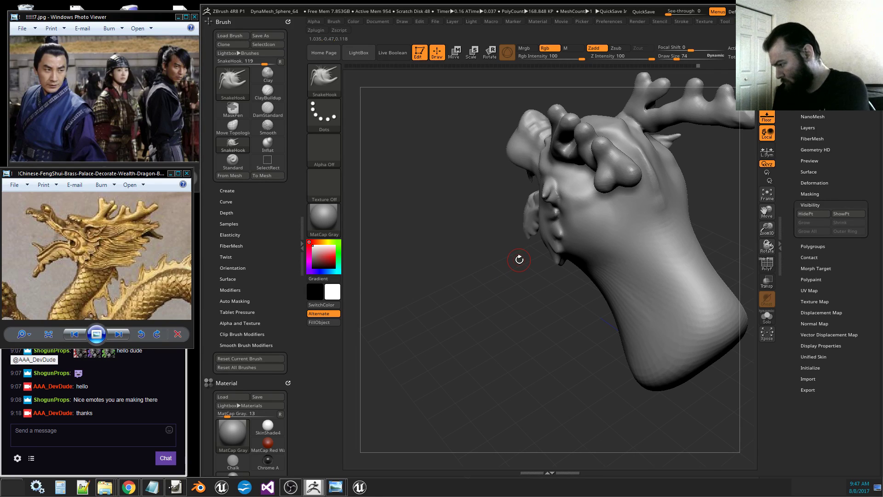
mouse_move(519, 260)
right_down()
mouse_move(563, 311)
mouse_move(569, 305)
mouse_move(451, 242)
right_up()
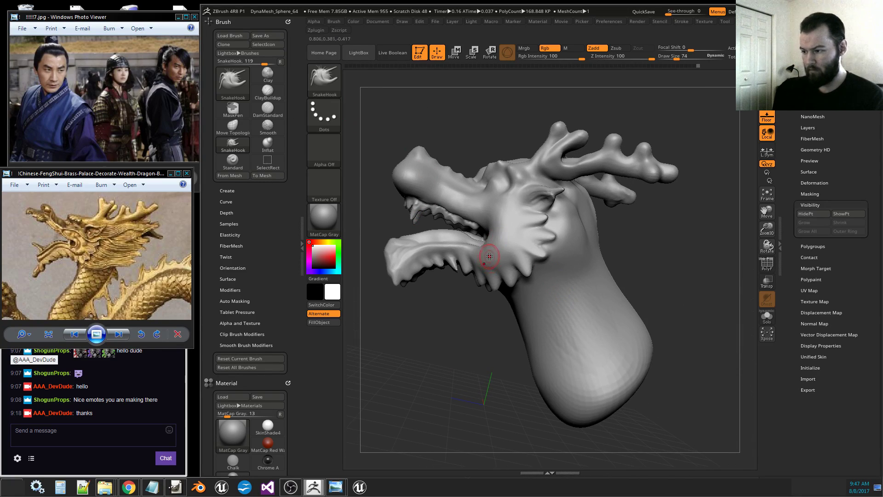
Reshape the side of the lower jaw near the mouth corner with SnakeHook at draw size 222.
key(])
drag(485, 270, 485, 264)
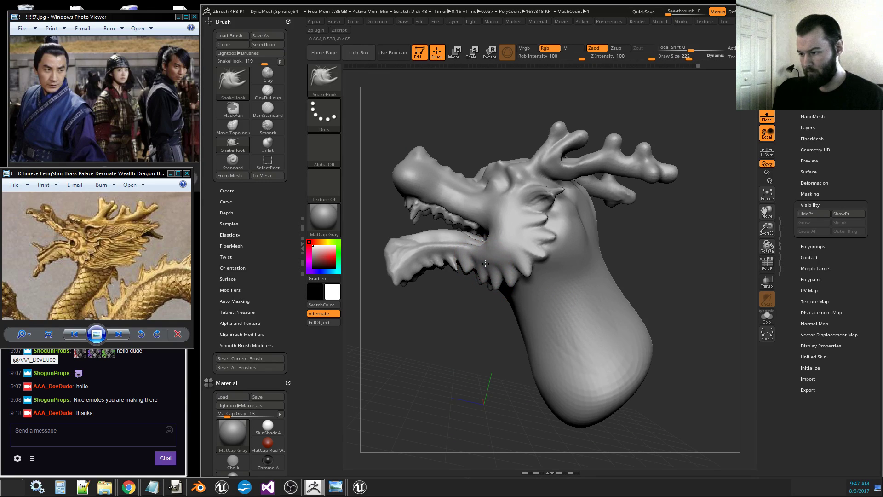
mouse_move(474, 272)
right_down()
mouse_move(467, 328)
mouse_move(557, 260)
mouse_move(462, 262)
mouse_move(555, 322)
mouse_move(624, 345)
mouse_move(598, 375)
mouse_move(538, 301)
mouse_move(456, 276)
right_up()
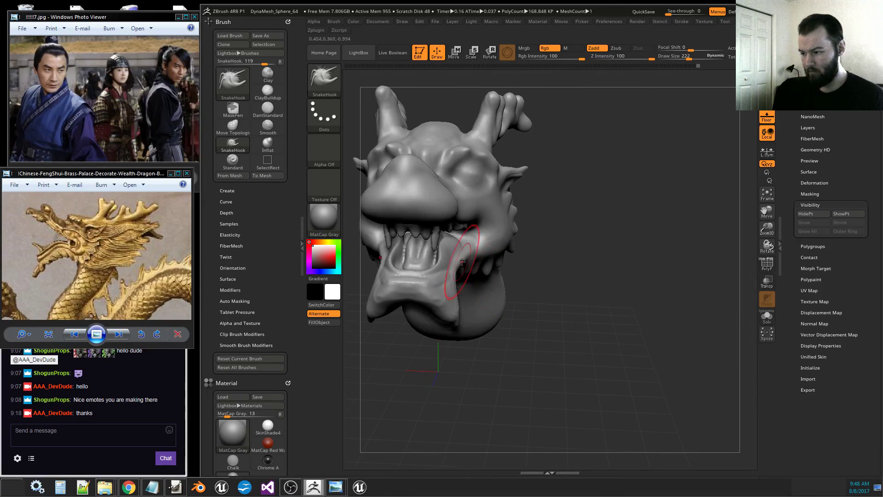
mouse_move(446, 266)
mouse_down()
mouse_move(440, 257)
mouse_move(455, 247)
mouse_up()
mouse_move(457, 238)
right_down()
mouse_move(474, 243)
mouse_move(450, 237)
right_up()
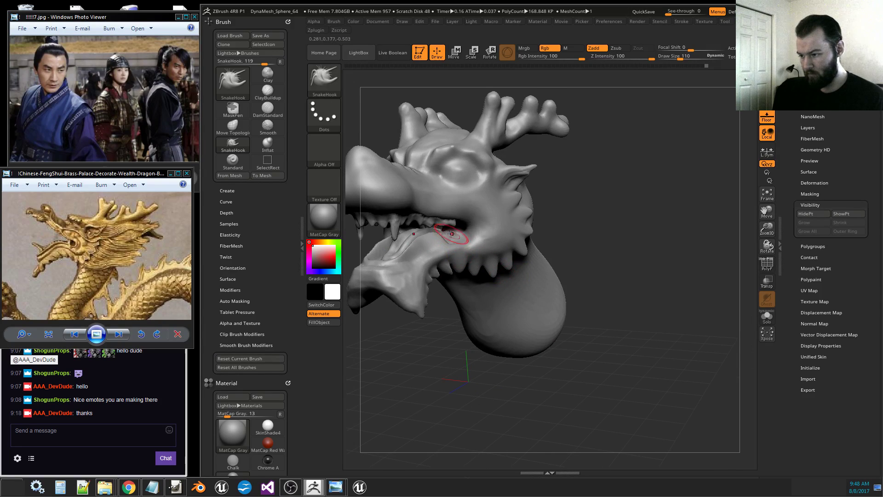
Pull the mouth corner and the lower jaw beside the tongue into shape with SnakeHook at draw size 110, and update the DynaMesh.
drag(451, 234, 404, 257)
mouse_move(456, 368)
mouse_down()
mouse_move(387, 374)
mouse_move(453, 368)
mouse_up()
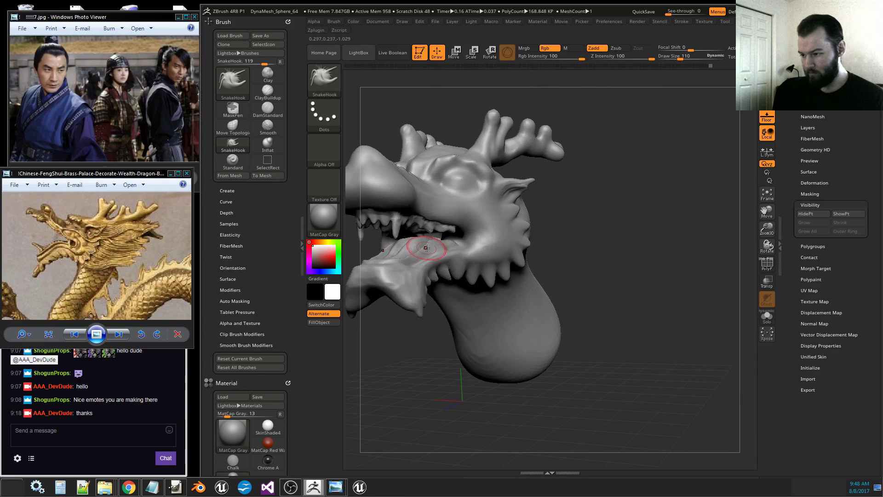
mouse_move(428, 244)
right_down()
mouse_move(719, 311)
mouse_move(453, 248)
right_up()
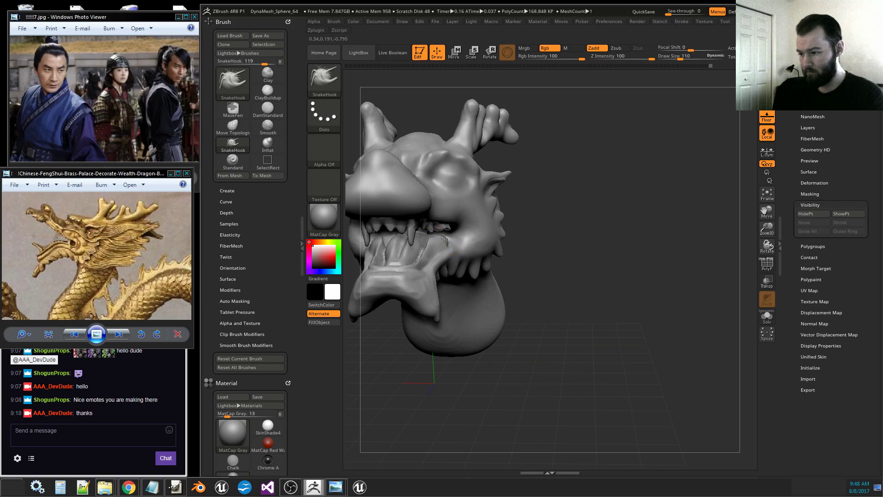
right_drag(459, 250, 489, 301)
key(ctrl)
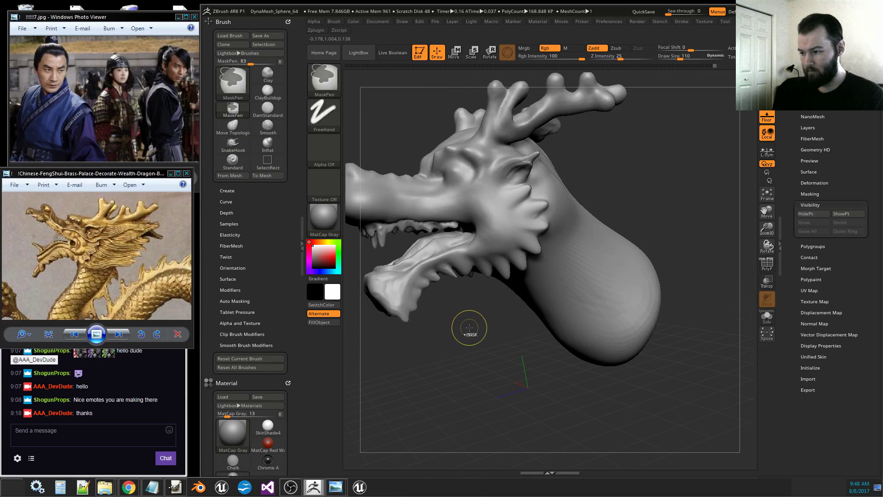
mouse_move(481, 341)
right_down()
mouse_move(496, 354)
mouse_move(633, 261)
right_up()
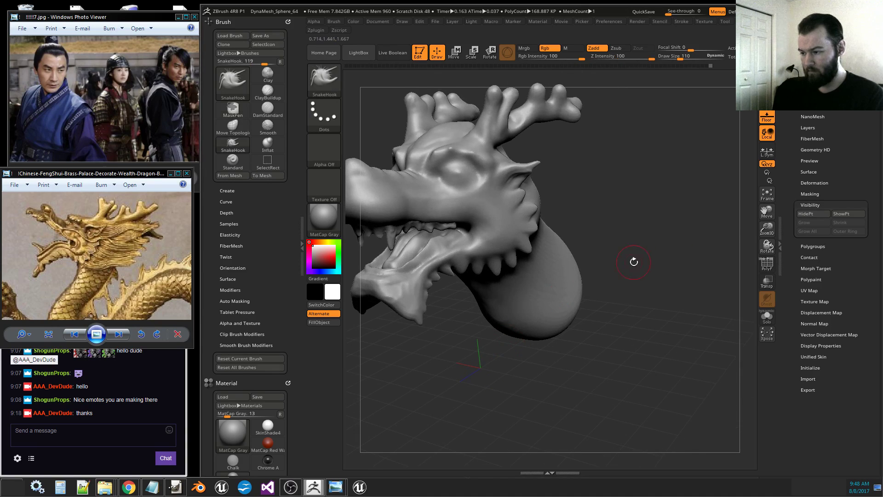
Smooth the eye area at draw size 110, and select the Standard brush.
drag(767, 228, 767, 216)
drag(767, 211, 805, 240)
mouse_move(732, 272)
right_down()
mouse_move(688, 292)
mouse_move(744, 280)
mouse_move(703, 275)
right_up()
drag(767, 228, 755, 245)
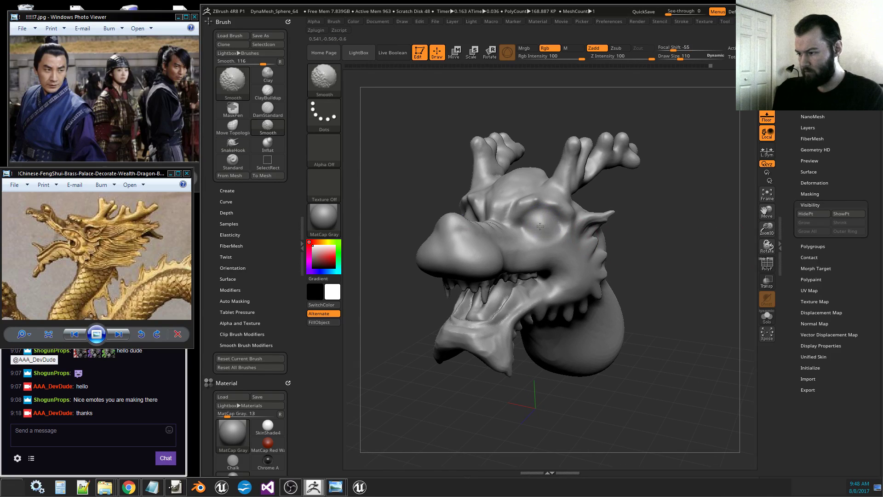
shift+drag(539, 229, 543, 228)
right_drag(543, 227, 398, 144)
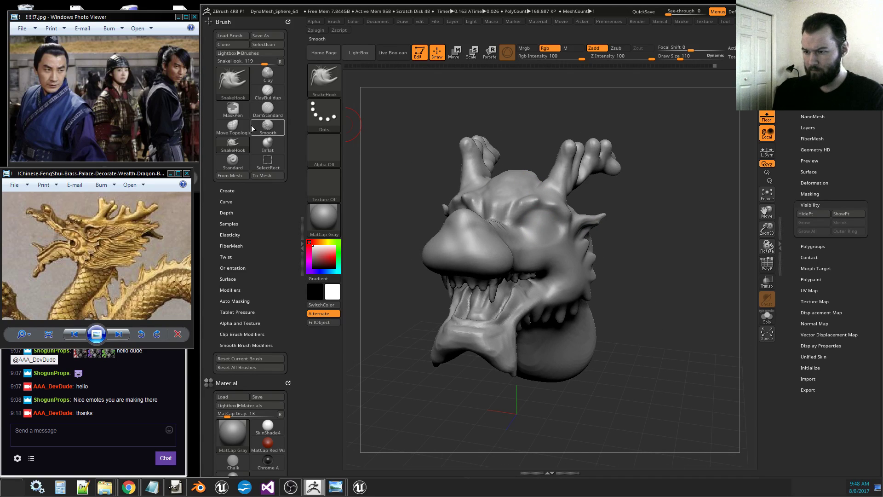
click(247, 166)
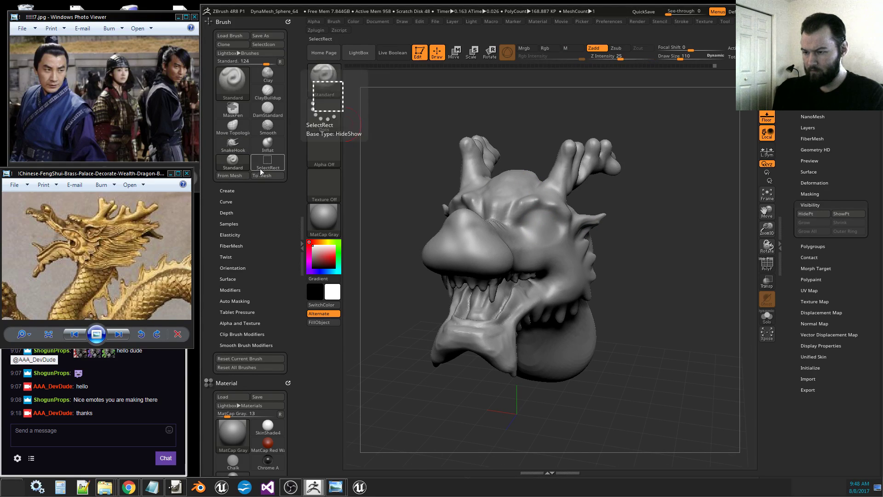
Carve the eyelid creases and the eyeball detail with the DamStandard brush at draw size 110.
click(323, 79)
key(d)
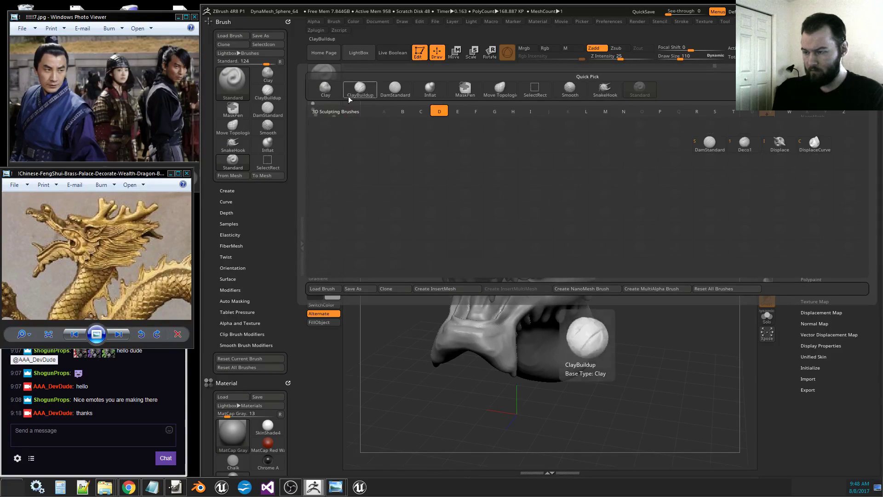
click(704, 144)
drag(615, 239, 665, 281)
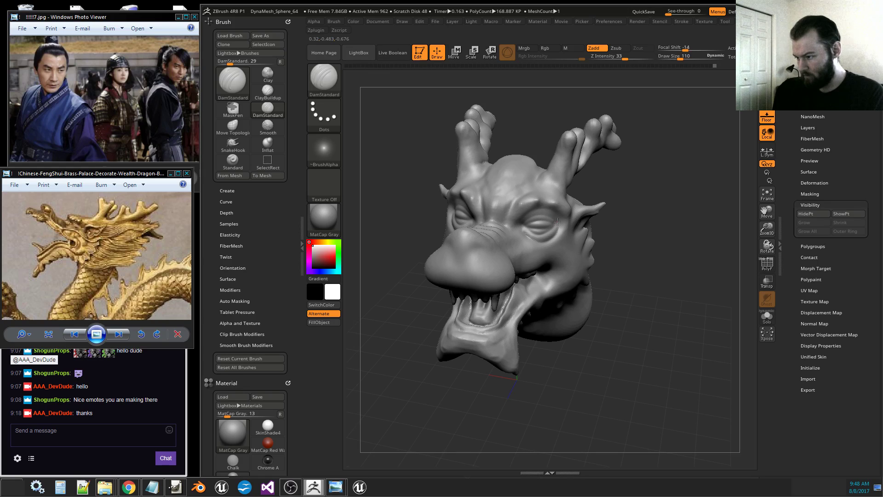
drag(649, 239, 624, 245)
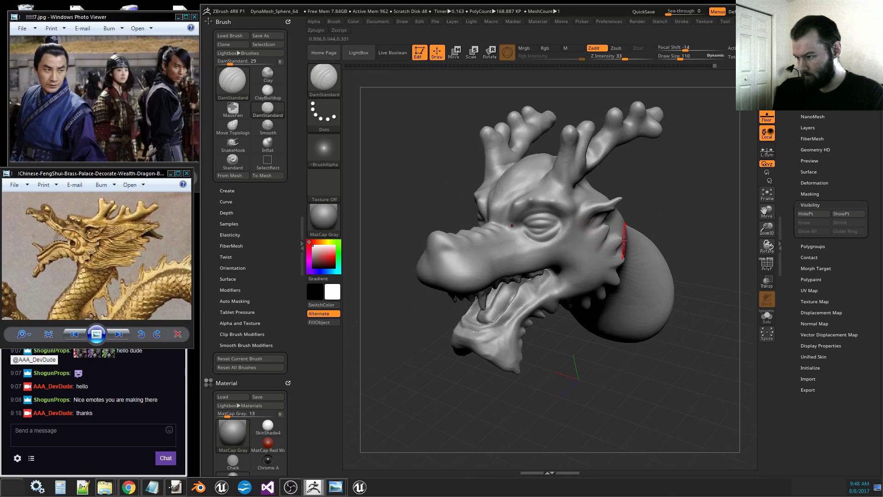
drag(553, 225, 545, 225)
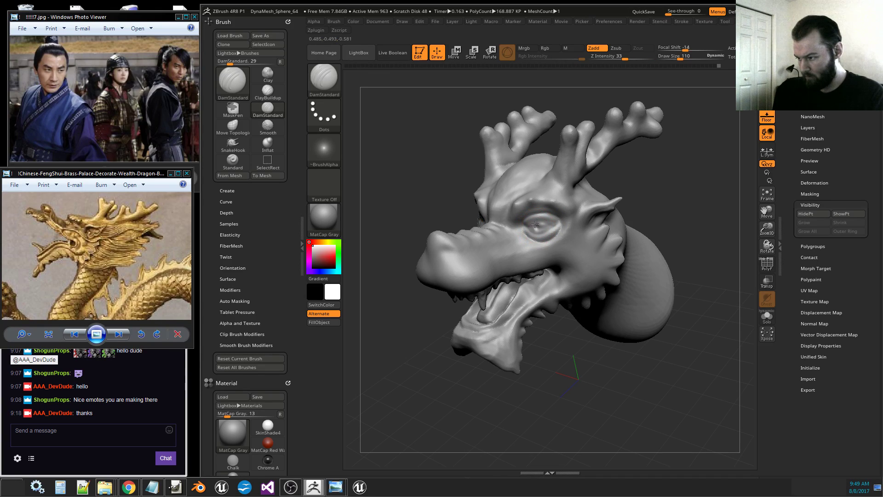
drag(545, 236, 530, 229)
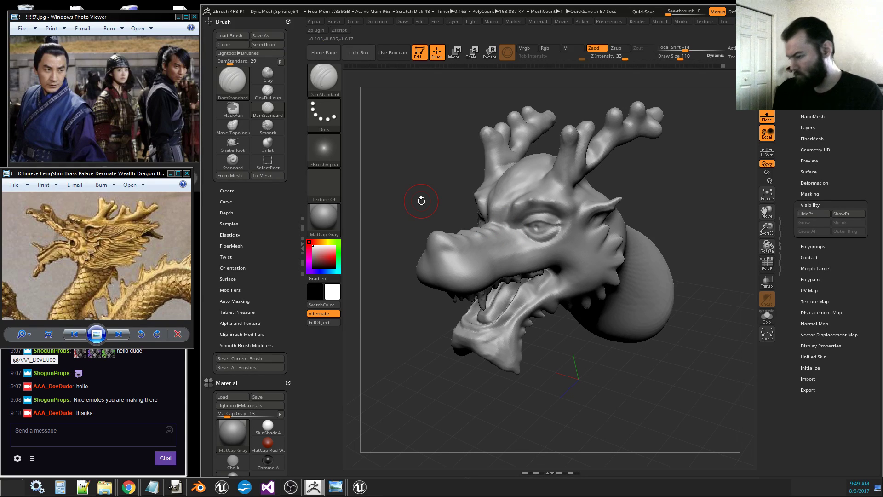
Carve the nostril crease and a row of wrinkles across the bridge of the snout with DamStandard.
drag(542, 410, 566, 410)
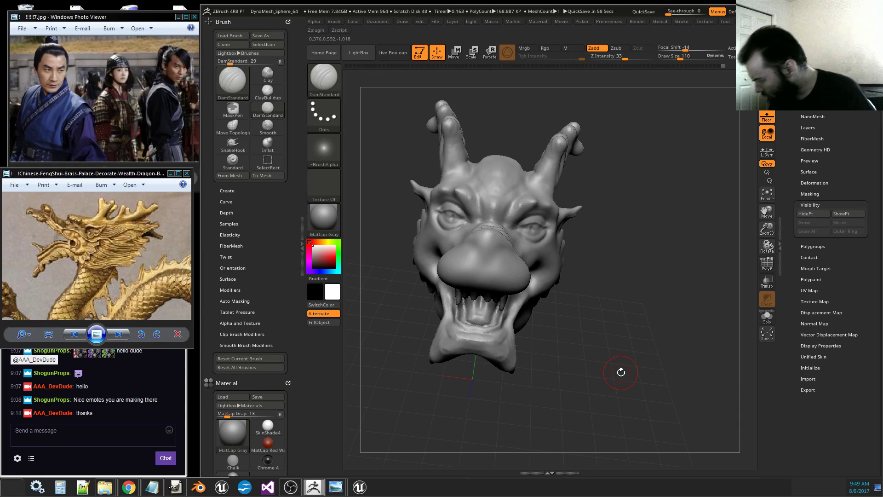
right_drag(526, 234, 469, 280)
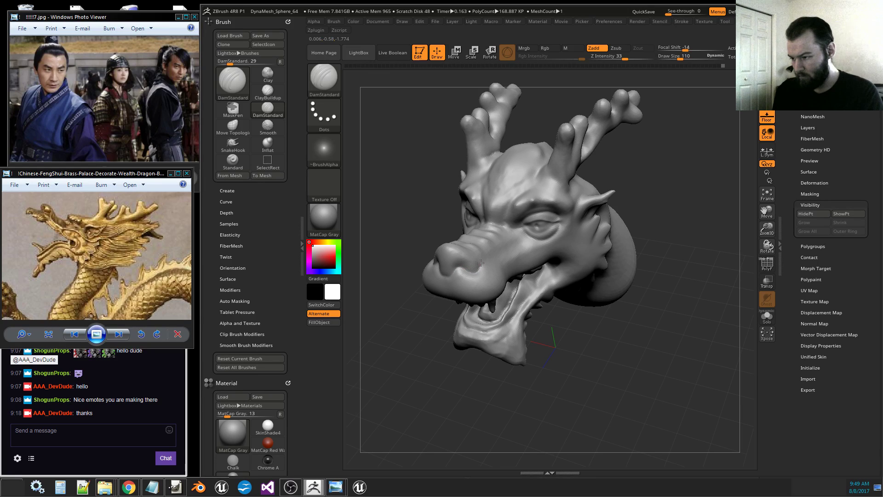
mouse_move(562, 296)
right_down()
mouse_move(584, 390)
mouse_move(481, 267)
right_up()
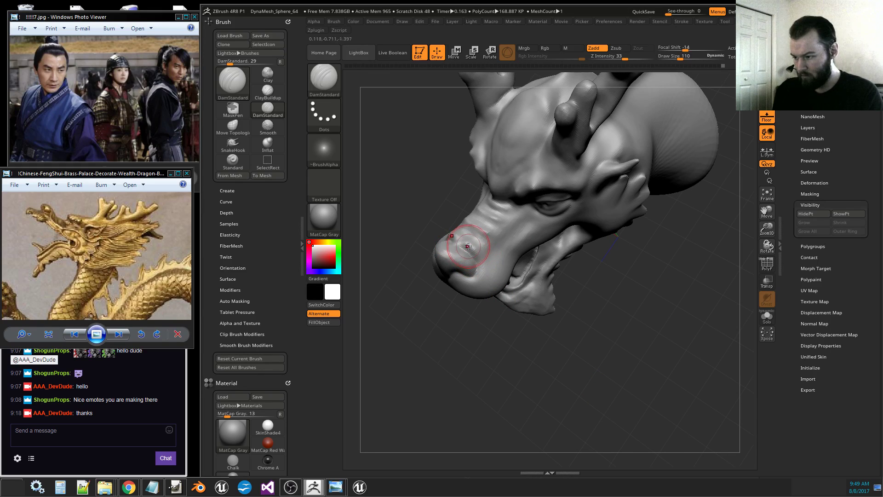
mouse_move(465, 242)
mouse_down()
mouse_move(471, 231)
mouse_move(495, 229)
mouse_up()
mouse_move(481, 214)
mouse_down()
mouse_move(501, 224)
mouse_move(504, 213)
mouse_up()
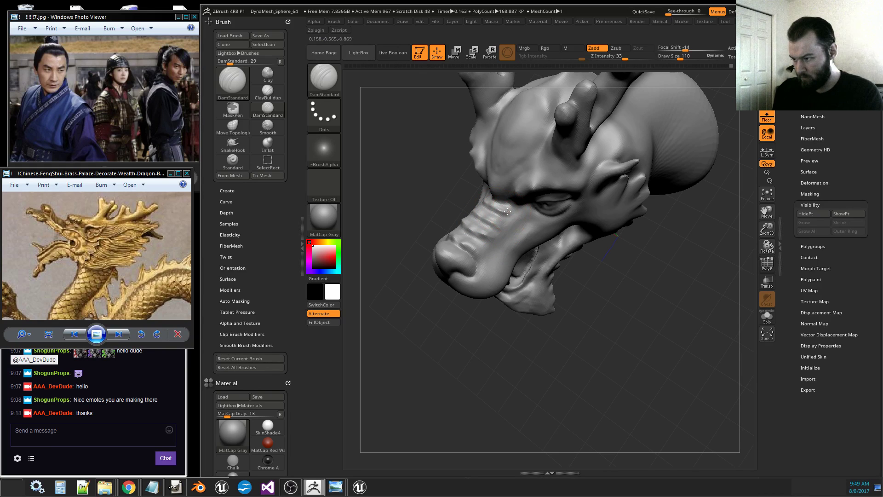
Carve a central cleft down the front of the nose to the upper lip with DamStandard.
mouse_move(485, 382)
mouse_down()
mouse_move(599, 317)
mouse_move(608, 326)
mouse_move(593, 325)
mouse_up()
drag(465, 211, 456, 241)
drag(652, 331, 493, 269)
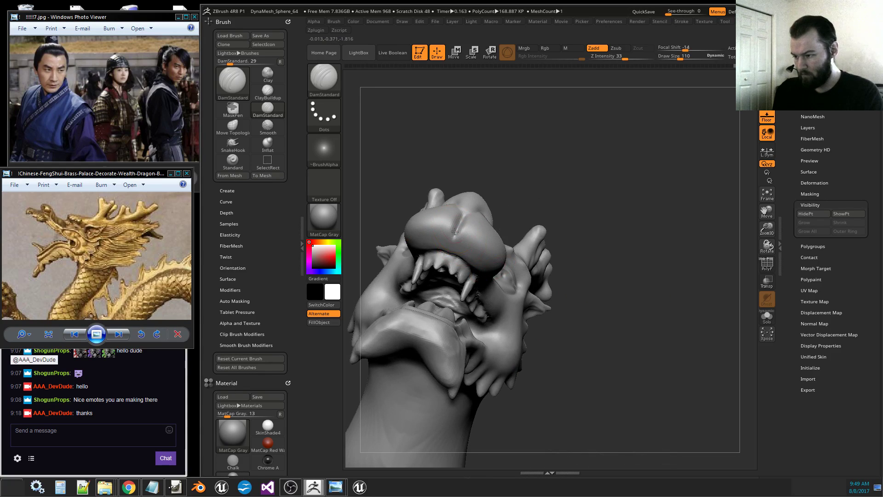
mouse_move(455, 231)
mouse_down()
mouse_move(453, 248)
mouse_move(488, 269)
mouse_up()
Carve the gum line above the upper teeth from the nose tip back to the mouth corner with DamStandard.
drag(633, 301, 648, 327)
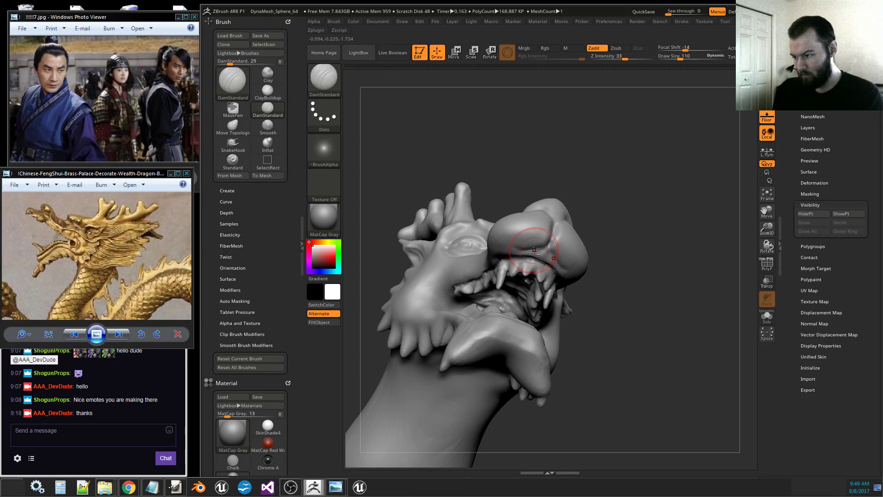
mouse_move(534, 250)
mouse_down()
mouse_move(519, 251)
mouse_move(498, 275)
mouse_up()
mouse_move(648, 295)
mouse_down()
mouse_move(667, 280)
mouse_move(552, 256)
mouse_move(582, 295)
mouse_move(544, 255)
mouse_up()
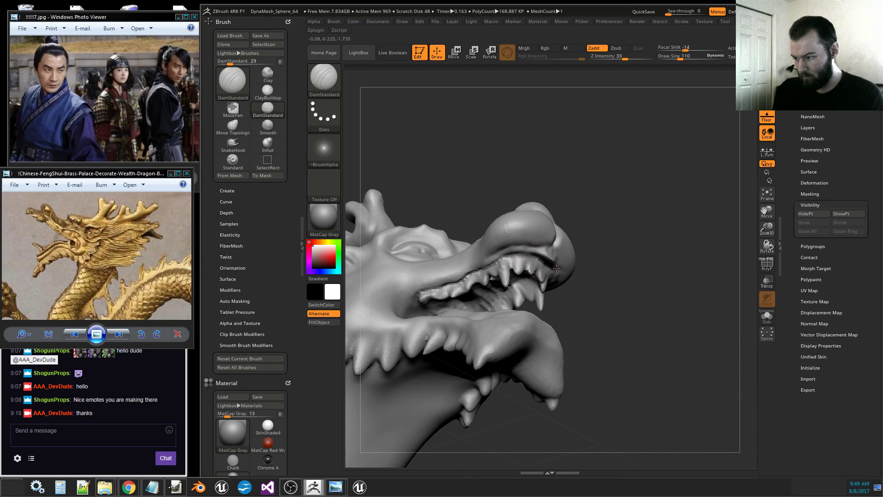
drag(529, 250, 416, 287)
drag(638, 305, 665, 336)
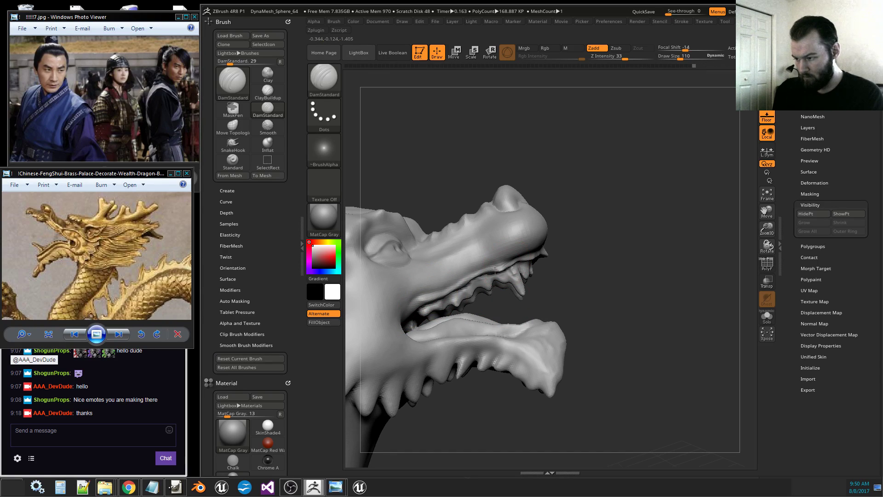
drag(495, 269, 439, 295)
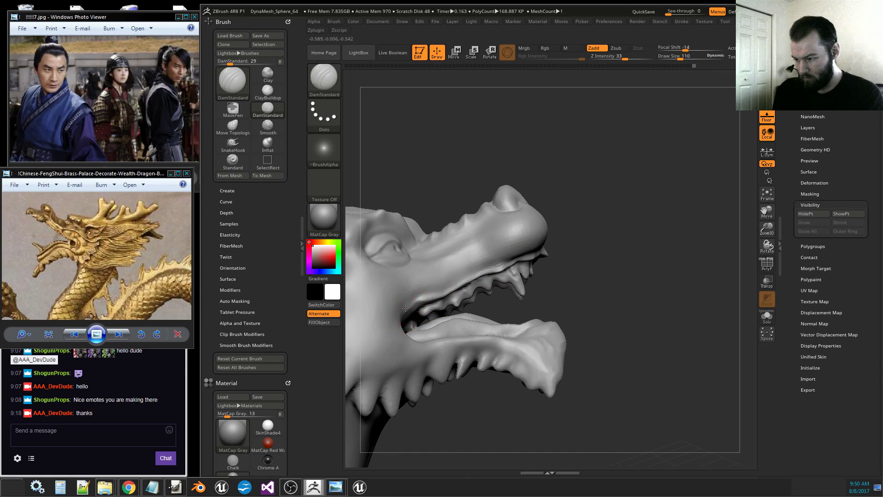
Carve a crease along the side of the lower jaw from the mouth corner to the chin with DamStandard.
drag(578, 265, 657, 299)
drag(603, 322, 590, 355)
drag(421, 337, 467, 327)
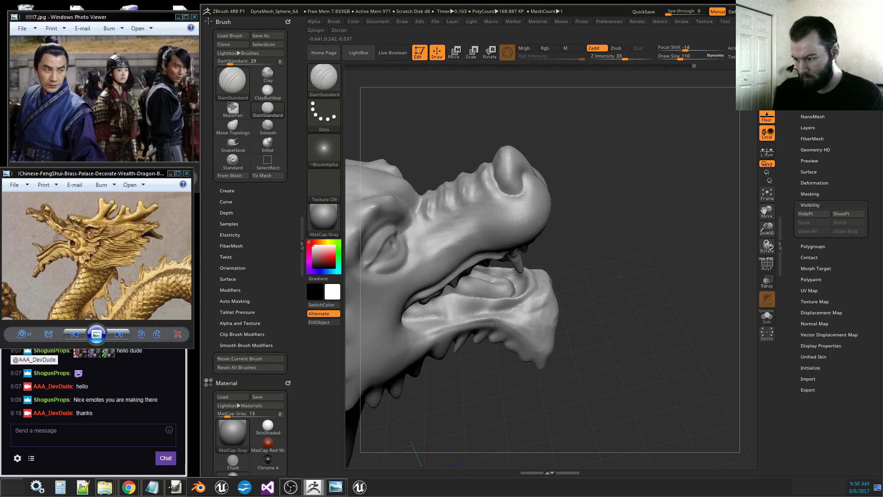
mouse_move(587, 293)
mouse_down()
mouse_move(582, 312)
mouse_move(556, 298)
mouse_move(570, 267)
mouse_move(554, 308)
mouse_move(566, 322)
mouse_move(608, 326)
mouse_move(572, 316)
mouse_up()
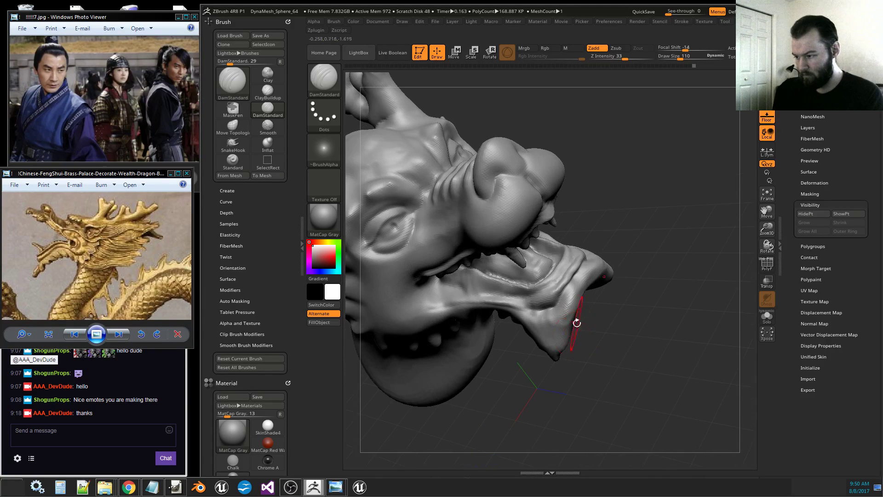
Thicken the rim of the lower jaw from the chin back to the mouth corner with the Inflat brush.
click(268, 143)
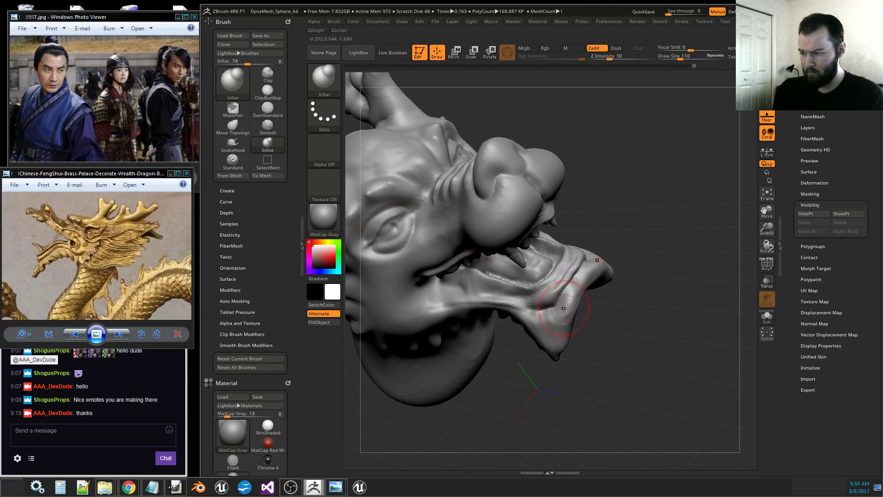
drag(571, 281, 572, 276)
mouse_move(639, 279)
mouse_down()
mouse_move(538, 220)
mouse_move(423, 317)
mouse_up()
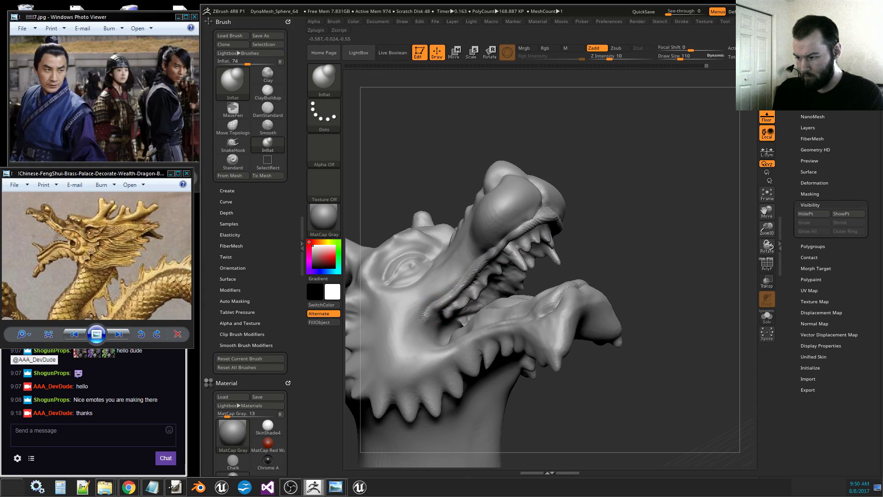
drag(584, 258, 661, 287)
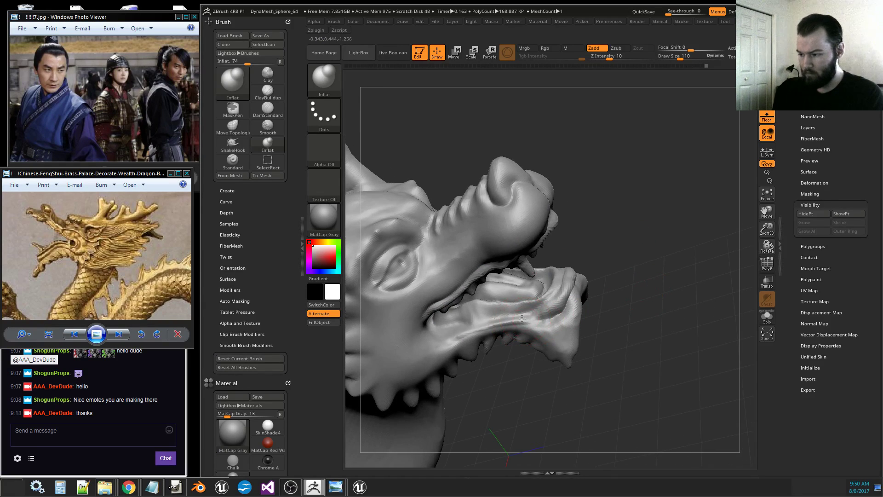
drag(522, 319, 465, 318)
drag(598, 308, 621, 311)
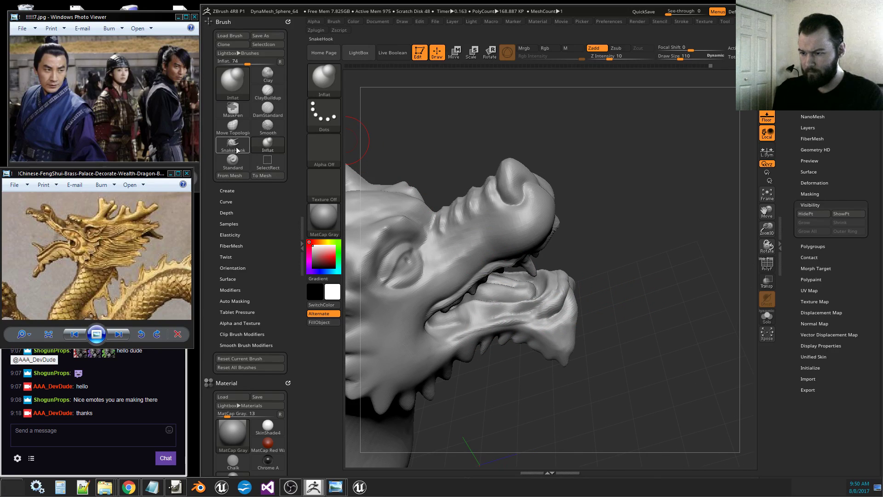
Sharpen the creases along the lower lip and around the chin with the DamStandard brush at draw size 110.
click(238, 169)
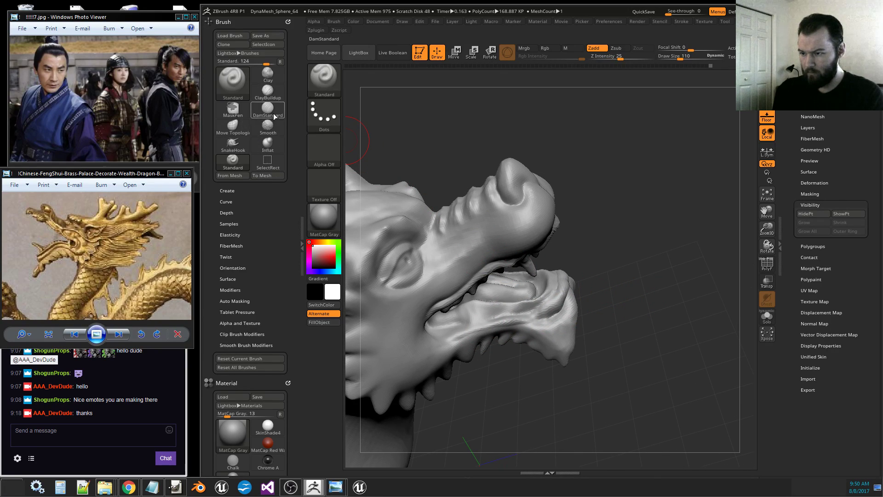
click(310, 91)
key(d)
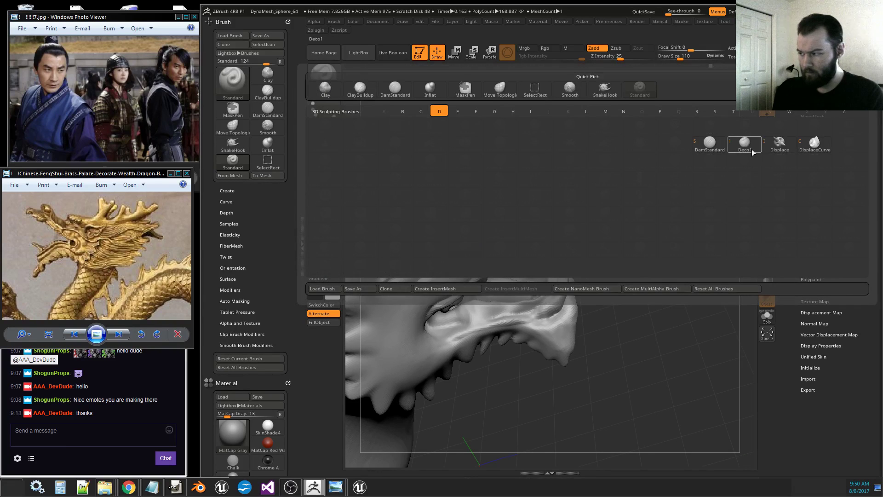
click(710, 144)
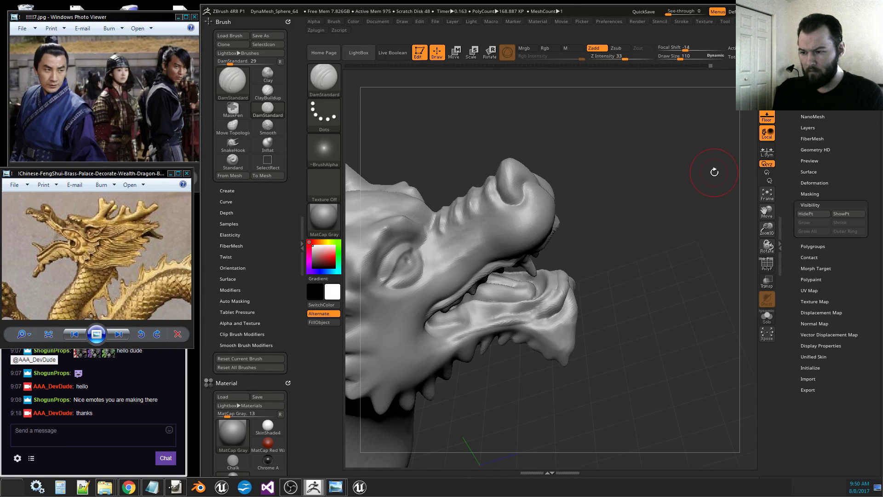
mouse_move(594, 320)
mouse_down()
mouse_move(456, 323)
mouse_move(502, 317)
mouse_move(511, 316)
mouse_move(460, 325)
mouse_move(446, 337)
mouse_move(556, 320)
mouse_up()
right_drag(558, 311, 603, 313)
mouse_move(566, 295)
mouse_down()
mouse_move(567, 307)
mouse_move(589, 279)
mouse_move(569, 309)
mouse_up()
mouse_move(625, 325)
mouse_down()
mouse_move(565, 375)
mouse_move(599, 332)
mouse_up()
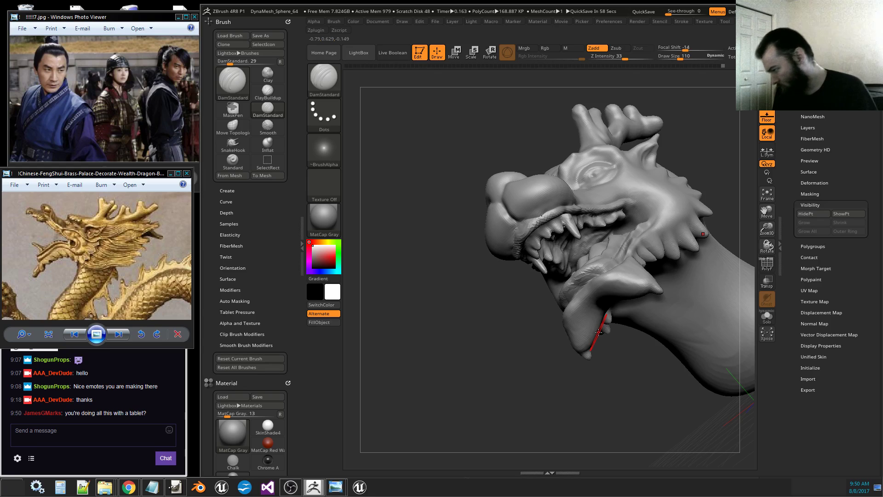
drag(611, 403, 656, 375)
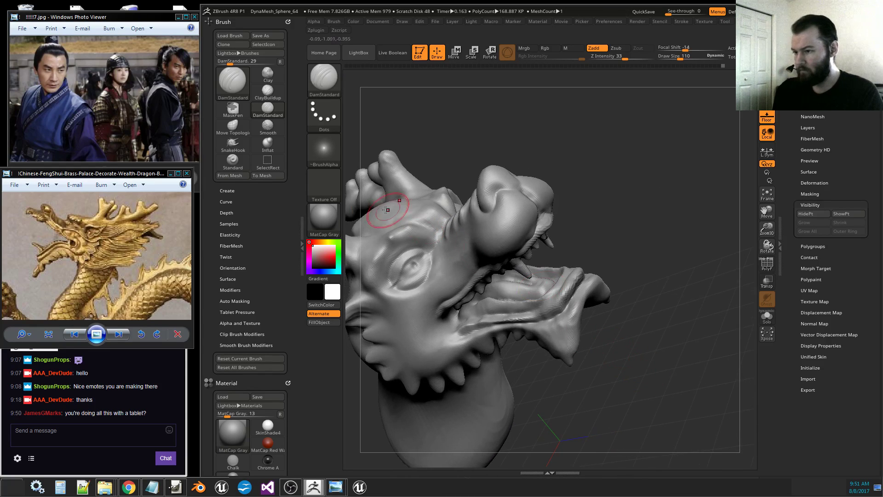
Pull small spikes out of the chin's lower edge with SnakeHook, reducing the draw size to 46, and select the DamStandard brush.
click(233, 144)
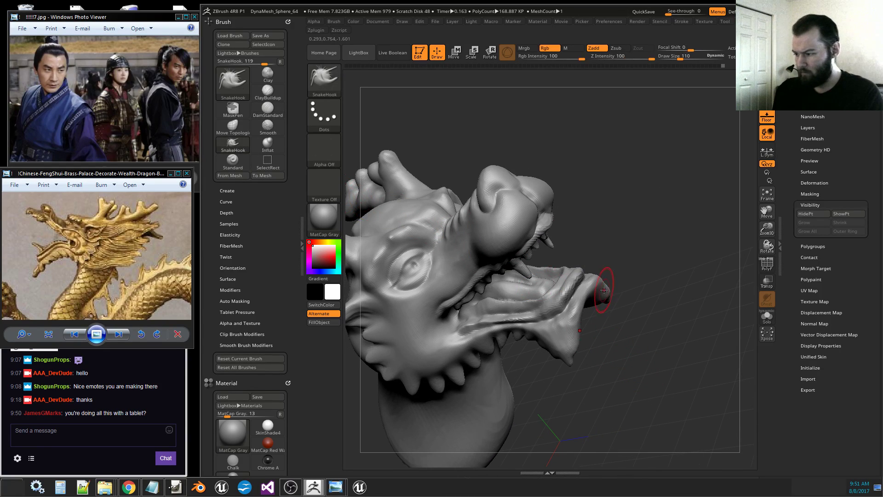
mouse_move(631, 322)
mouse_down()
mouse_move(599, 318)
mouse_move(619, 317)
mouse_move(627, 301)
mouse_up()
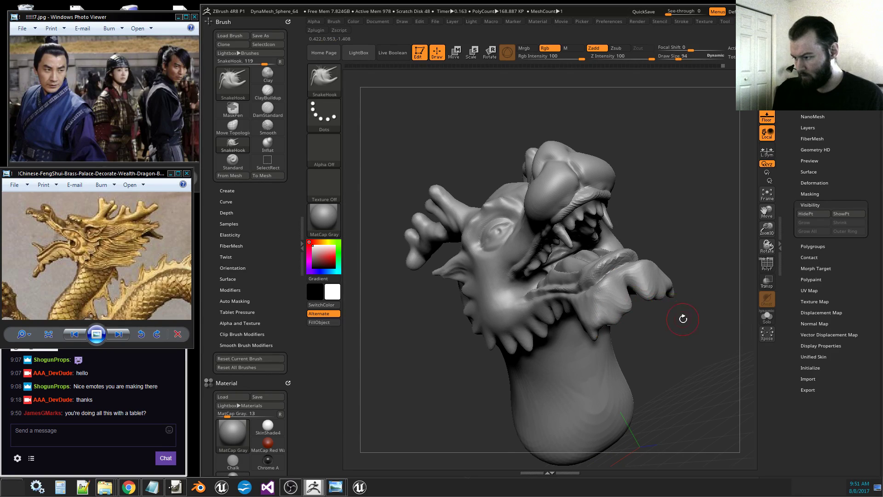
mouse_move(684, 319)
mouse_down()
mouse_move(630, 292)
mouse_move(621, 297)
mouse_move(631, 290)
mouse_move(606, 300)
mouse_move(639, 296)
mouse_up()
mouse_move(615, 348)
mouse_down()
mouse_move(629, 310)
mouse_move(623, 299)
mouse_move(655, 292)
mouse_up()
drag(553, 283, 605, 318)
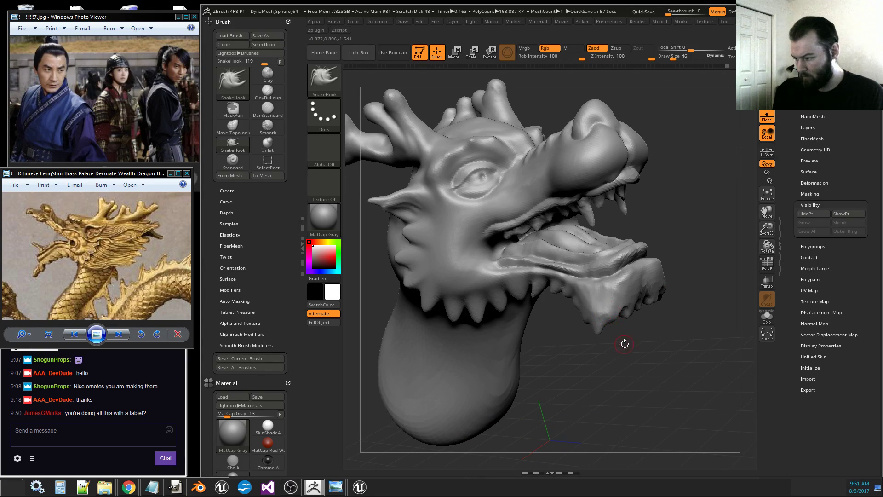
drag(623, 347, 594, 308)
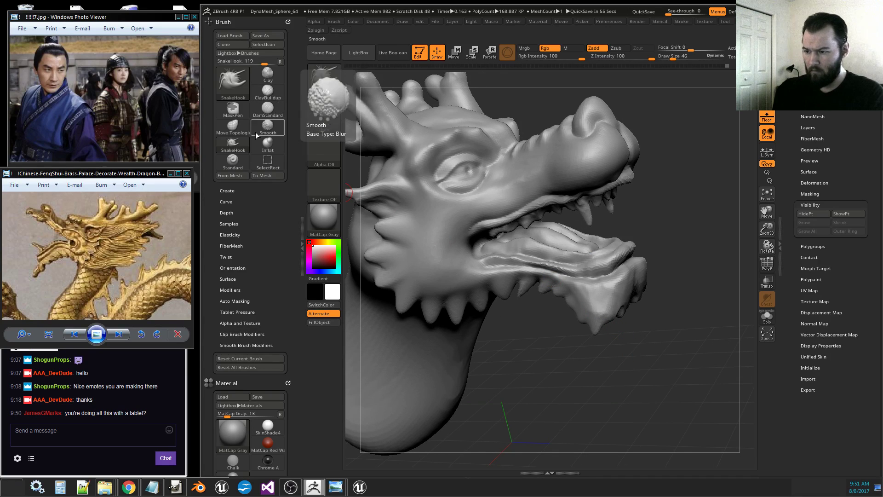
click(268, 111)
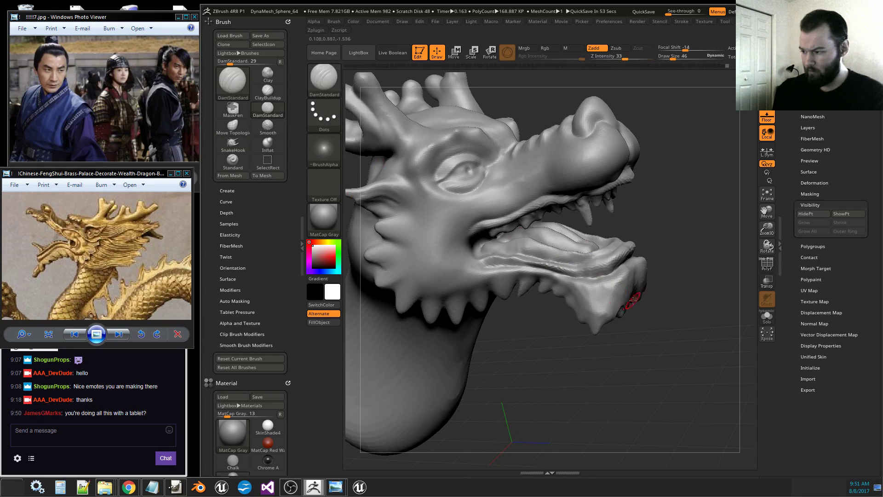
Carve strand grooves into the dragon's chin beard with the DamStandard brush and smooth the strands near its tip.
mouse_move(633, 299)
mouse_down()
mouse_move(582, 317)
mouse_move(586, 292)
mouse_up()
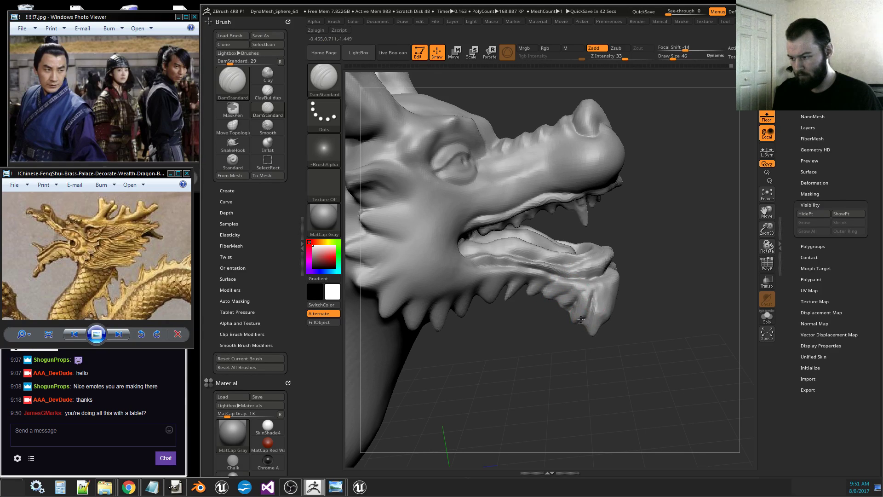
mouse_move(606, 332)
mouse_down()
mouse_move(602, 316)
mouse_move(621, 318)
mouse_move(645, 282)
mouse_up()
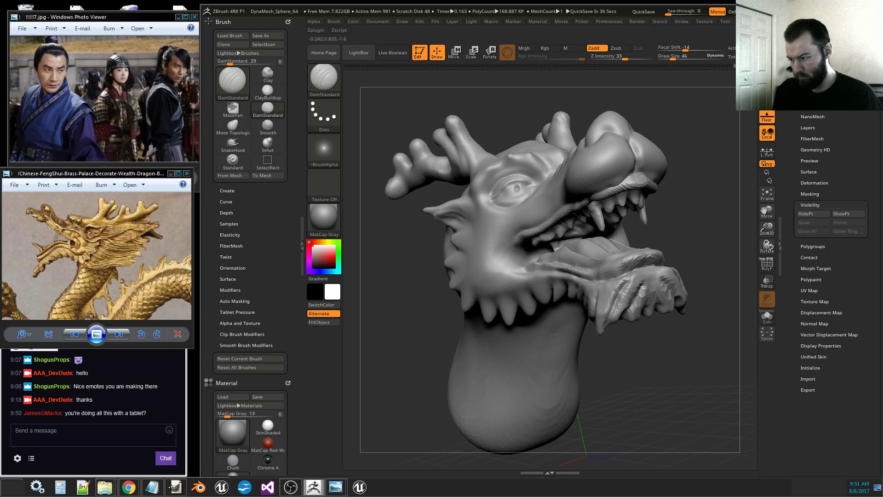
drag(691, 324, 661, 285)
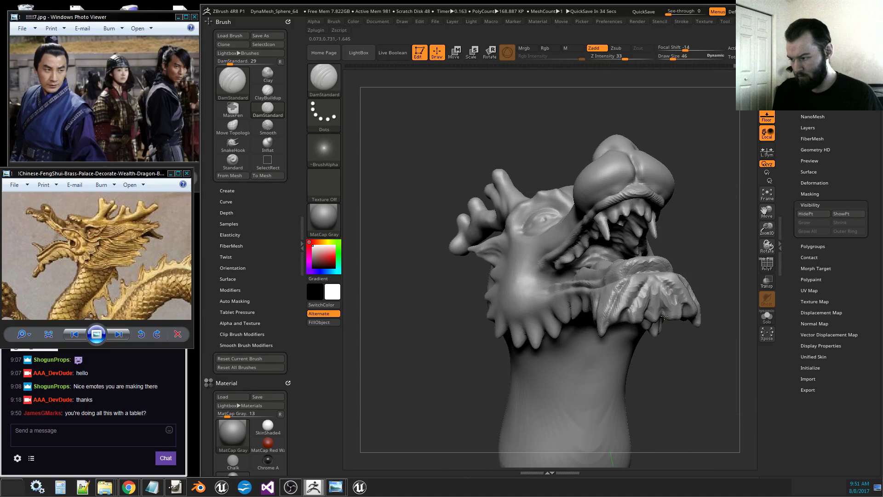
drag(690, 335, 716, 339)
key(shift)
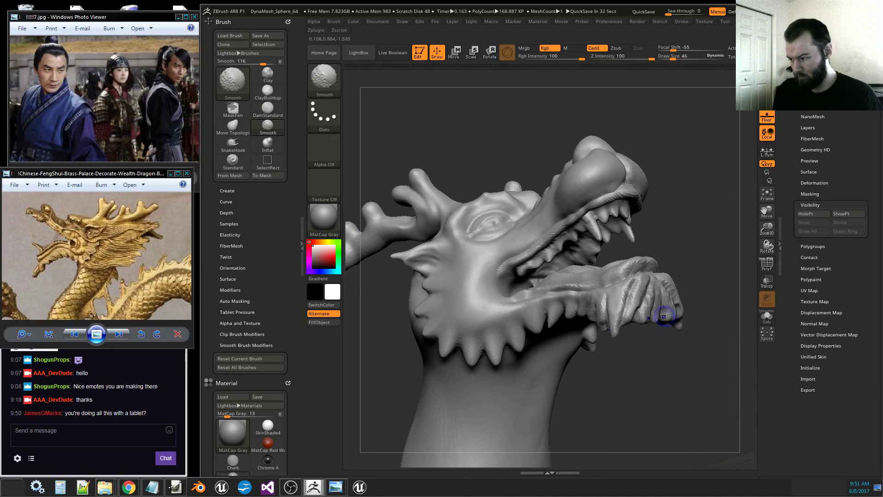
shift+drag(663, 348, 640, 327)
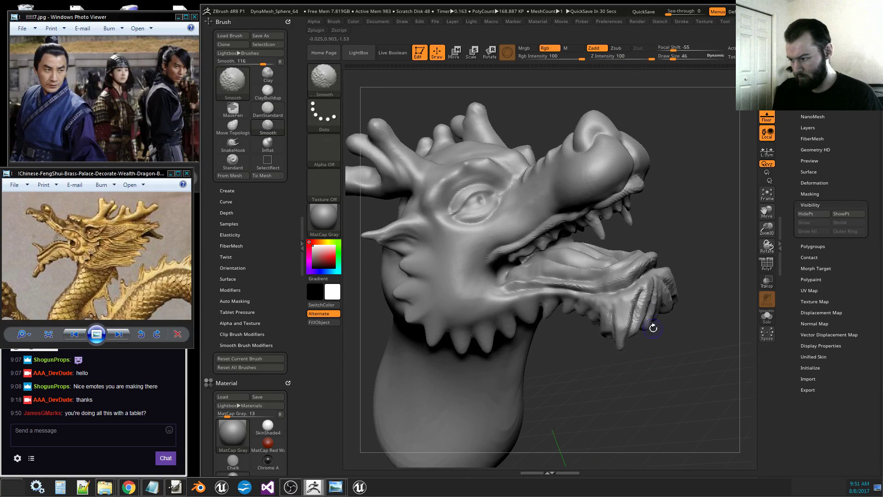
shift+drag(658, 370, 637, 300)
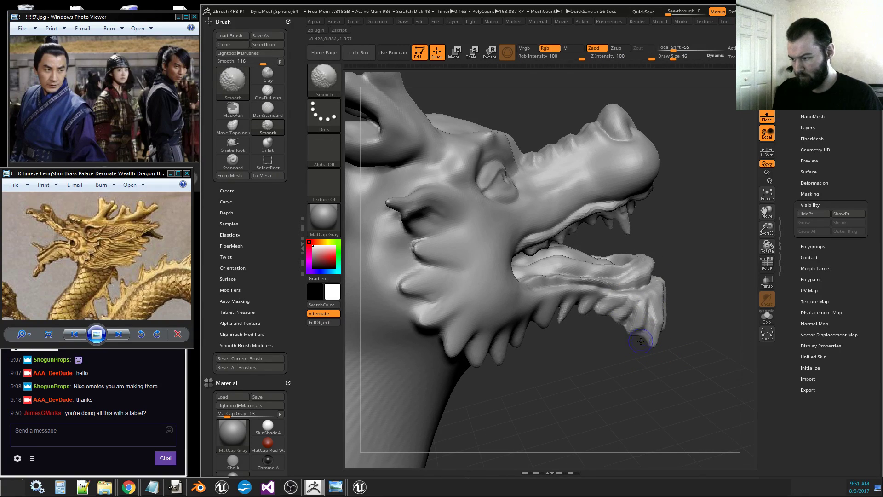
Carve grooves between and along the row of spikes under the lower jaw with the DamStandard brush.
drag(641, 341, 647, 329)
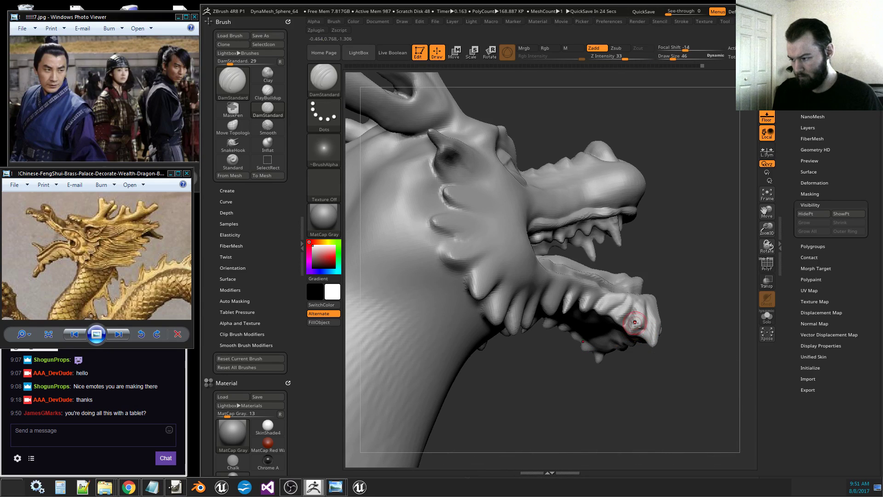
right_drag(618, 334, 614, 322)
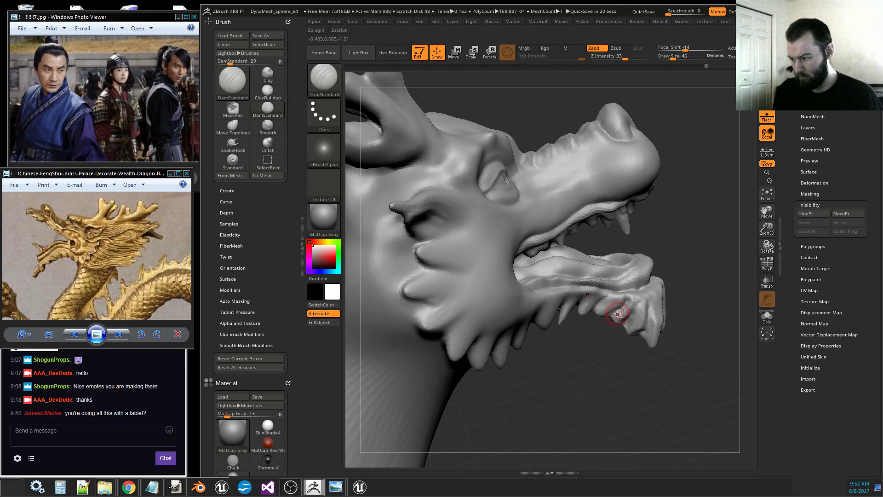
mouse_move(614, 275)
shift+mouse_down()
mouse_move(623, 286)
mouse_move(616, 291)
shift+mouse_up()
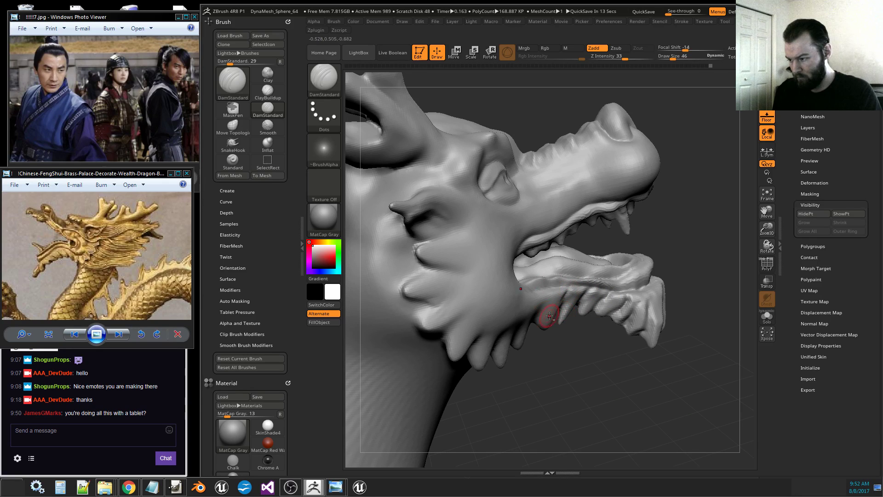
drag(533, 326, 547, 337)
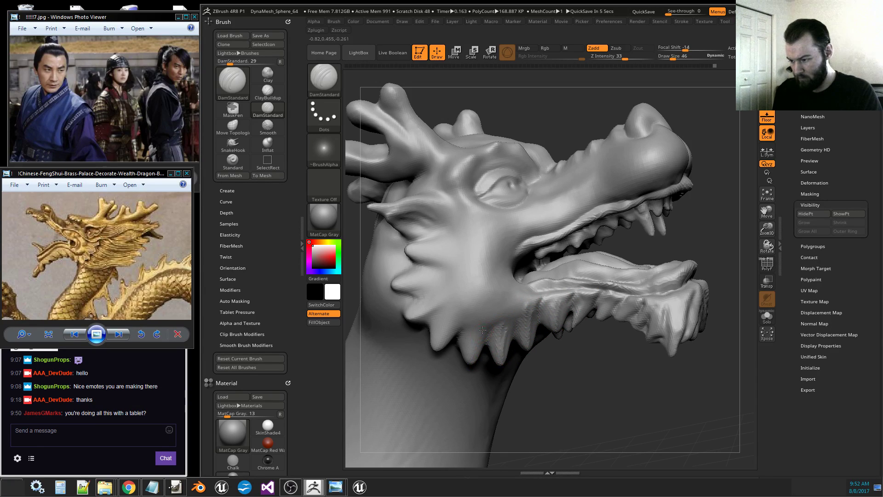
Carve lengthwise grooves into the spikes of the cheek frill and remesh the sculpt with DynaMesh.
drag(456, 357, 440, 346)
mouse_move(437, 304)
mouse_down()
mouse_move(409, 318)
mouse_move(394, 284)
mouse_move(424, 288)
mouse_move(410, 290)
mouse_move(405, 250)
mouse_move(445, 256)
mouse_move(410, 254)
mouse_move(414, 244)
mouse_move(456, 233)
mouse_move(457, 256)
mouse_move(453, 244)
mouse_move(447, 253)
mouse_up()
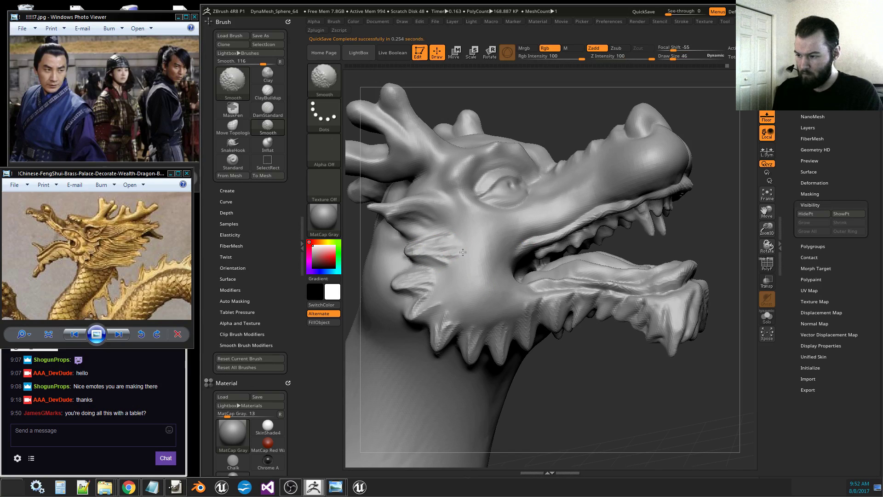
ctrl+drag(593, 383, 633, 412)
Deepen the crease around the corner of the mouth and carve folds into the inner cheek.
drag(648, 425, 615, 359)
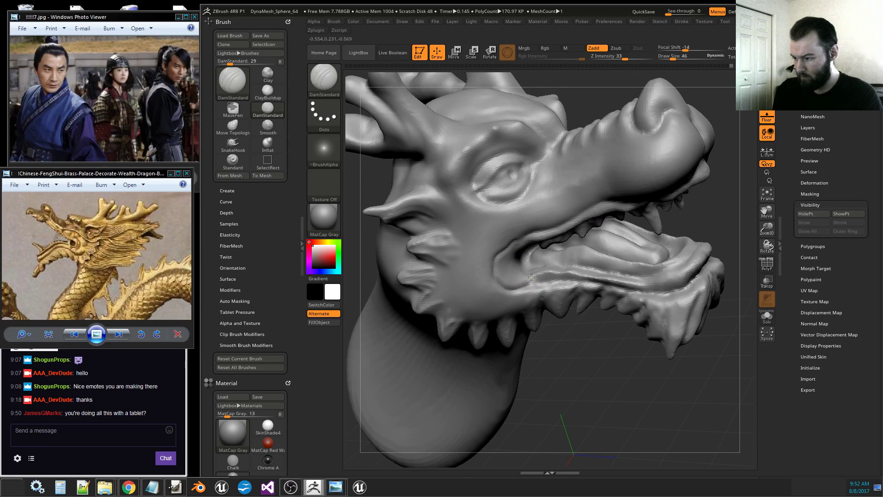
drag(499, 267, 511, 250)
drag(561, 354, 518, 346)
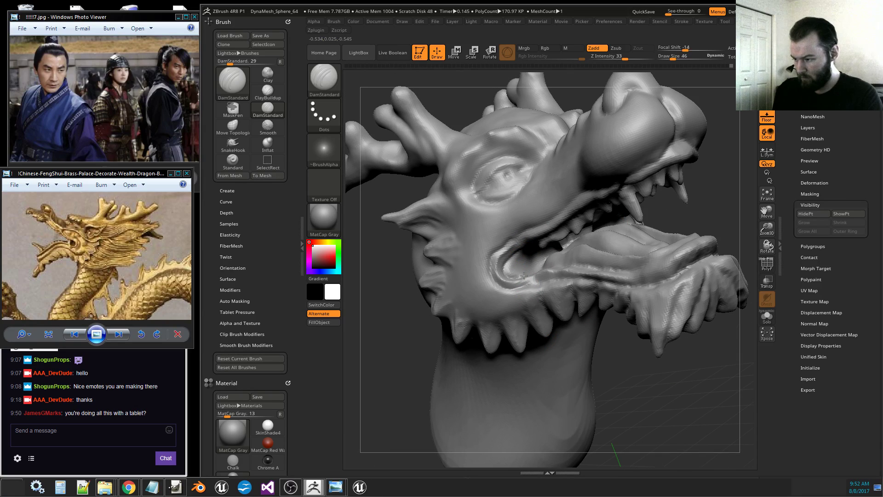
mouse_move(515, 271)
mouse_down()
mouse_move(521, 259)
mouse_move(510, 273)
mouse_up()
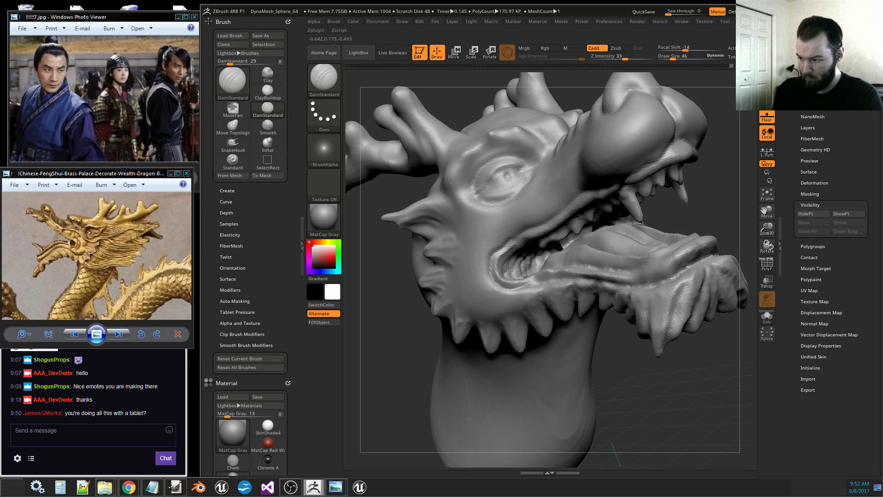
Carve a row of short vertical grooves along the inner gum of the lower jaw, from the mouth corner to the front.
drag(629, 355, 562, 309)
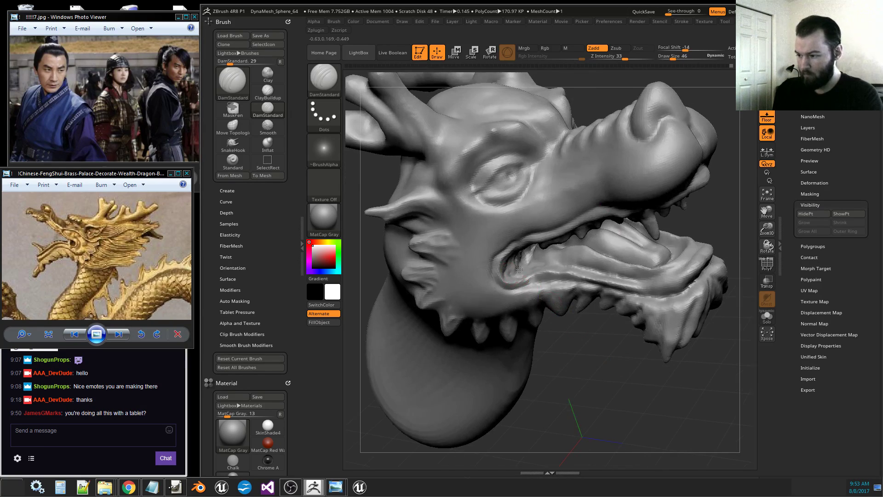
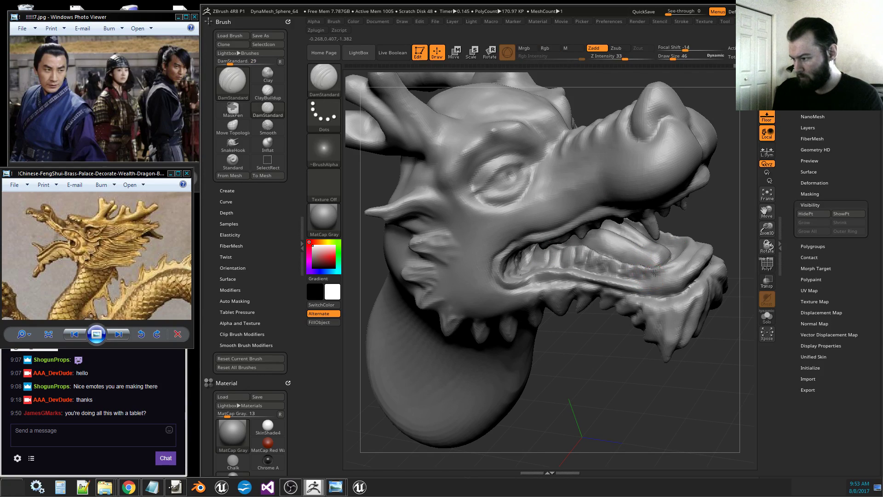
drag(721, 326, 728, 359)
drag(677, 267, 669, 265)
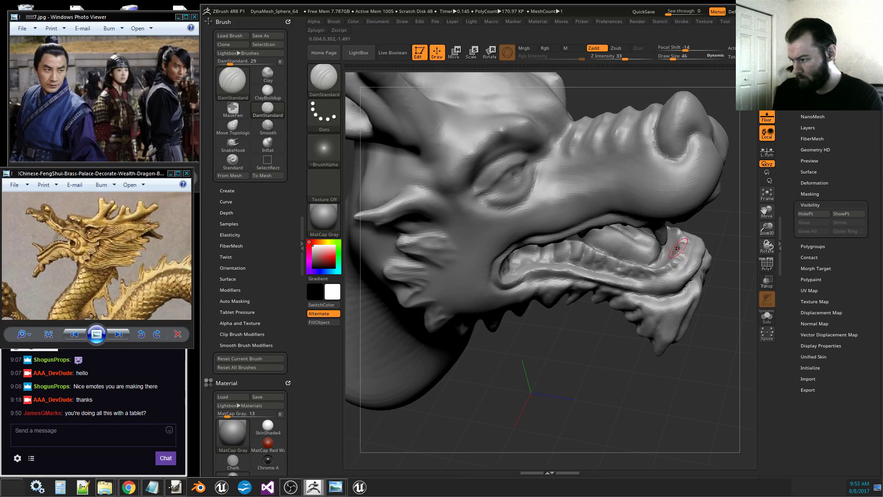
drag(726, 279, 705, 268)
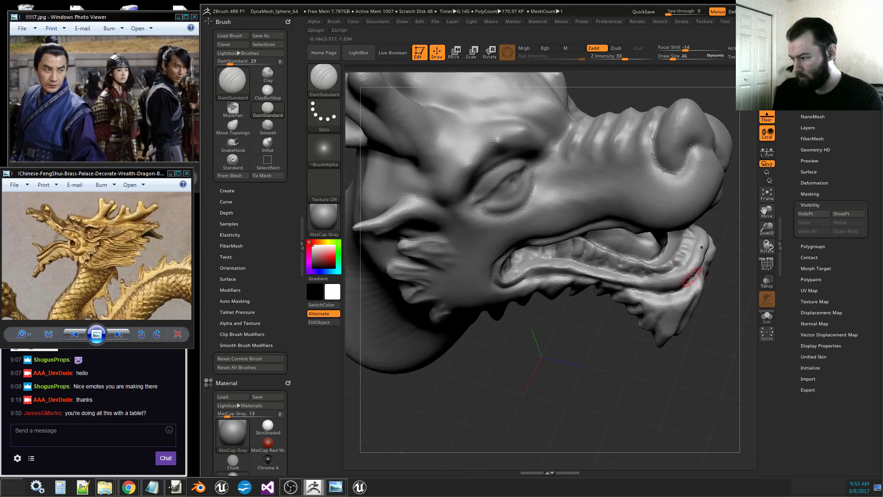
drag(675, 368, 674, 299)
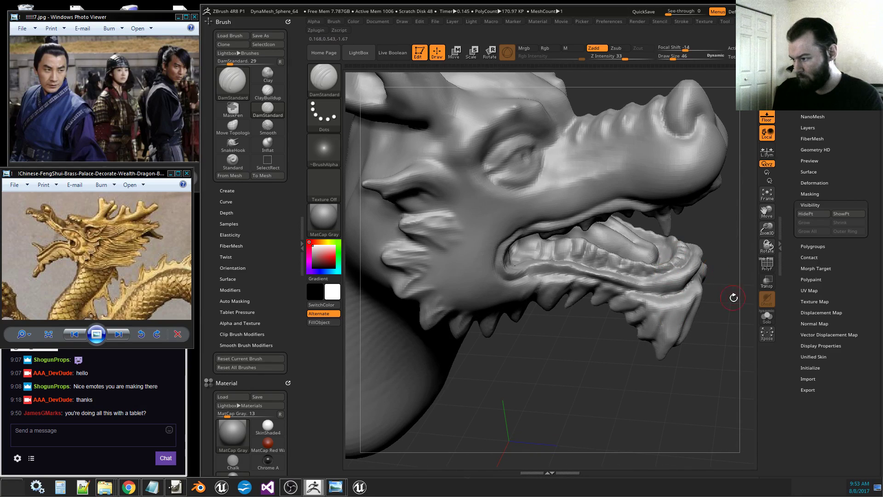
drag(693, 258, 676, 256)
drag(699, 290, 686, 292)
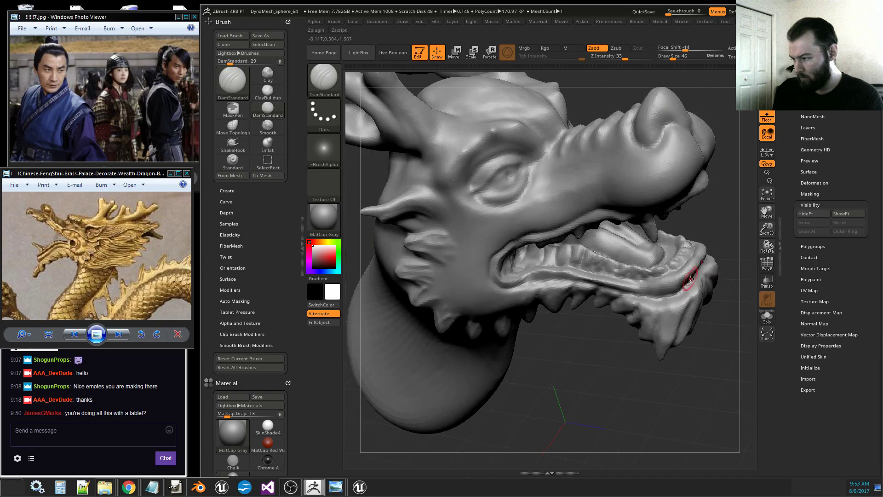
drag(711, 226, 668, 241)
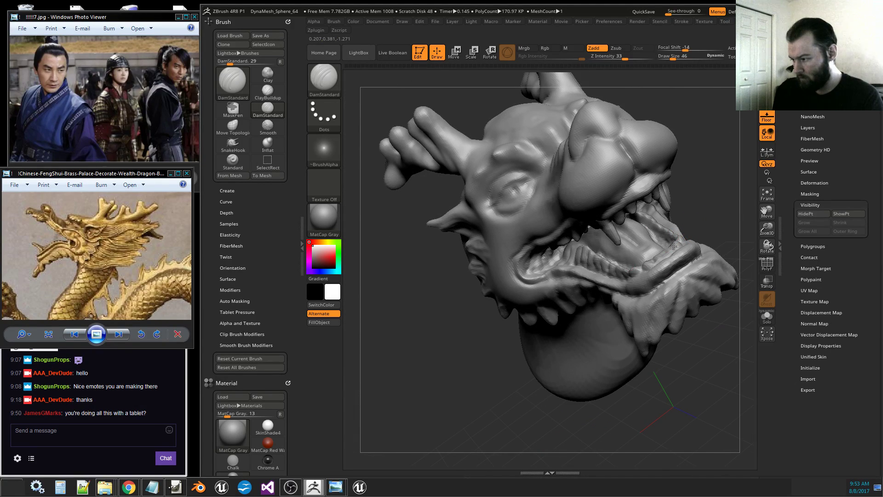
drag(720, 232, 741, 257)
drag(681, 313, 678, 362)
drag(767, 212, 700, 229)
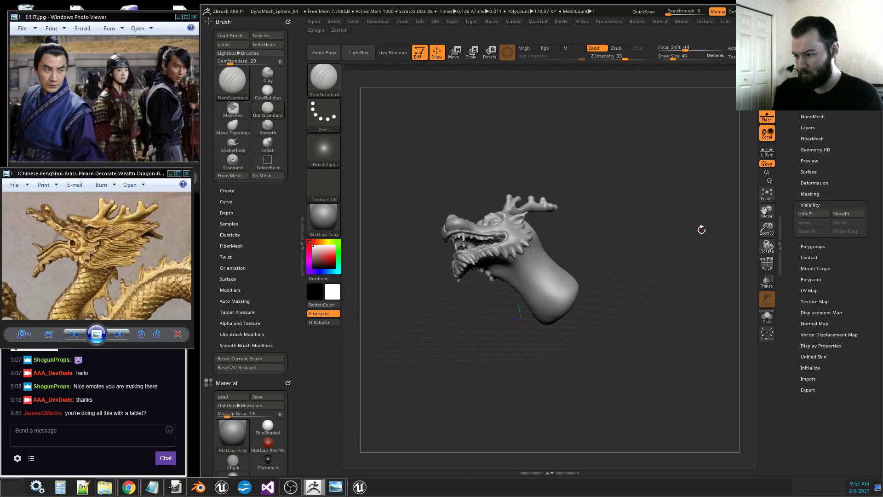
mouse_move(767, 228)
mouse_down()
mouse_move(733, 288)
mouse_move(544, 299)
mouse_move(572, 363)
mouse_up()
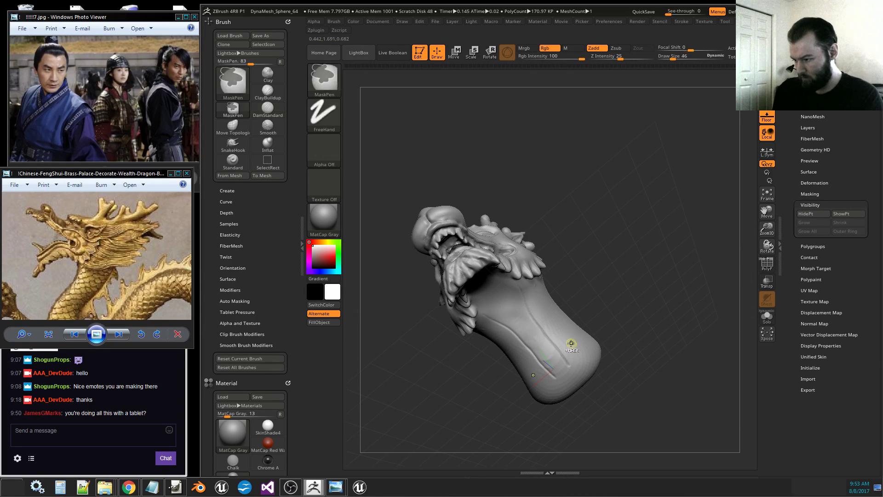
key(ctrl+z)
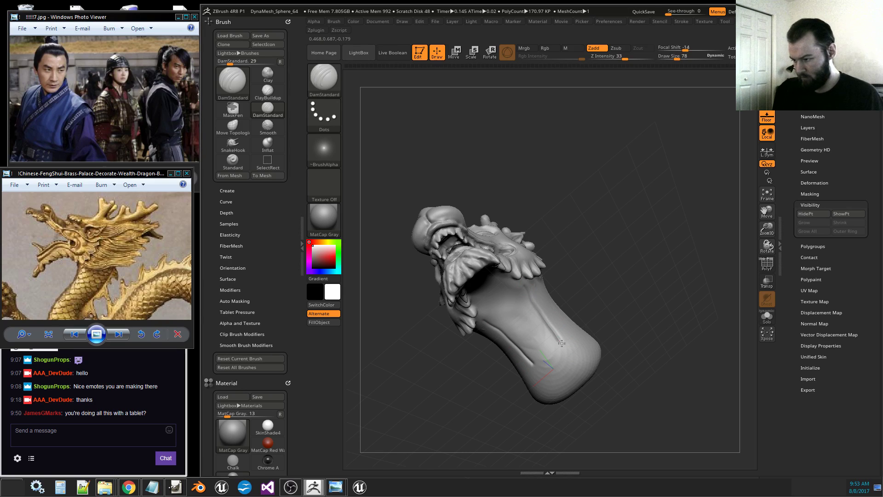
drag(646, 348, 627, 366)
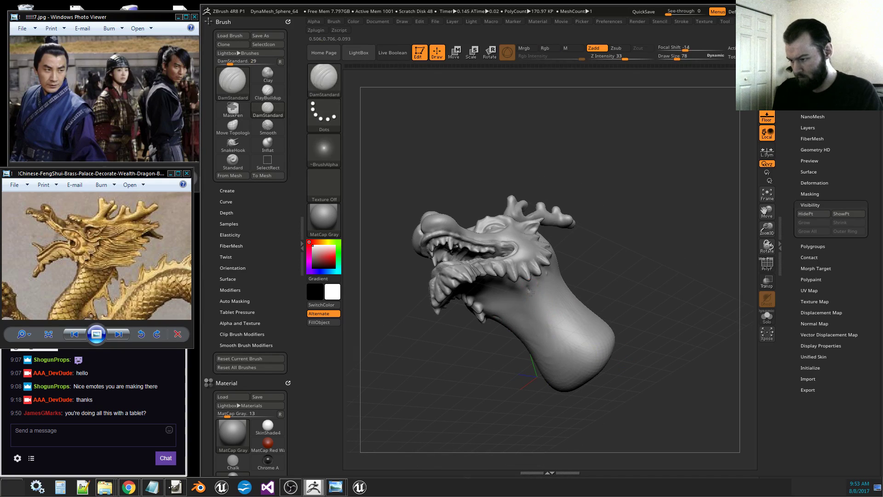
mouse_move(531, 292)
mouse_down()
mouse_move(537, 300)
mouse_move(511, 288)
mouse_move(529, 302)
mouse_move(598, 253)
mouse_up()
key(ctrl+z)
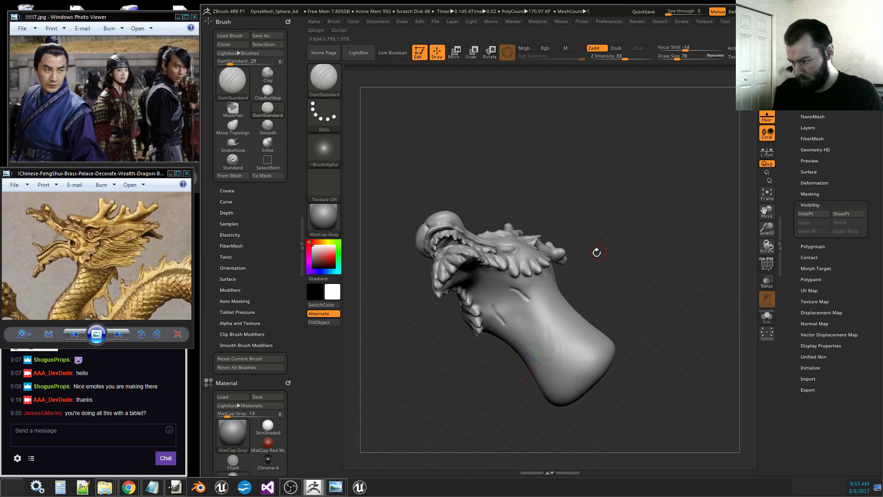
key(ctrl+z)
Carve grooves under the jaw that outline the first throat plate at the top of the neck.
drag(495, 318, 474, 299)
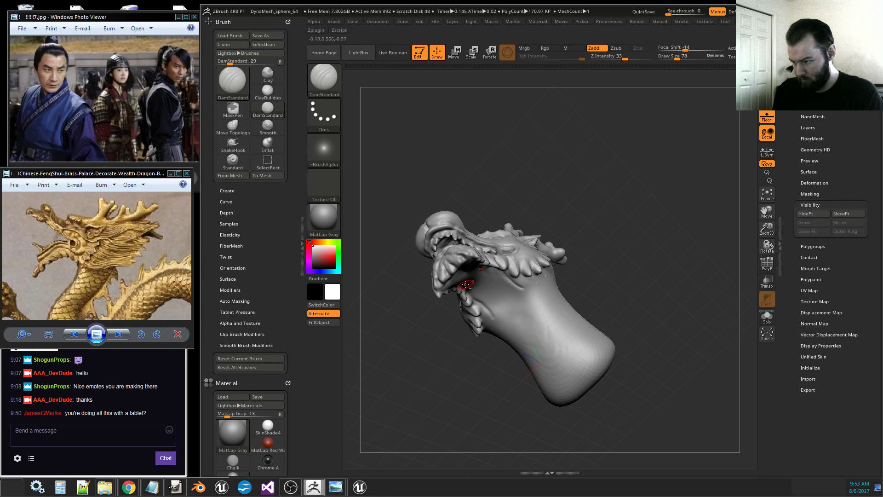
mouse_move(509, 379)
mouse_down()
mouse_move(471, 279)
mouse_move(494, 275)
mouse_move(460, 279)
mouse_up()
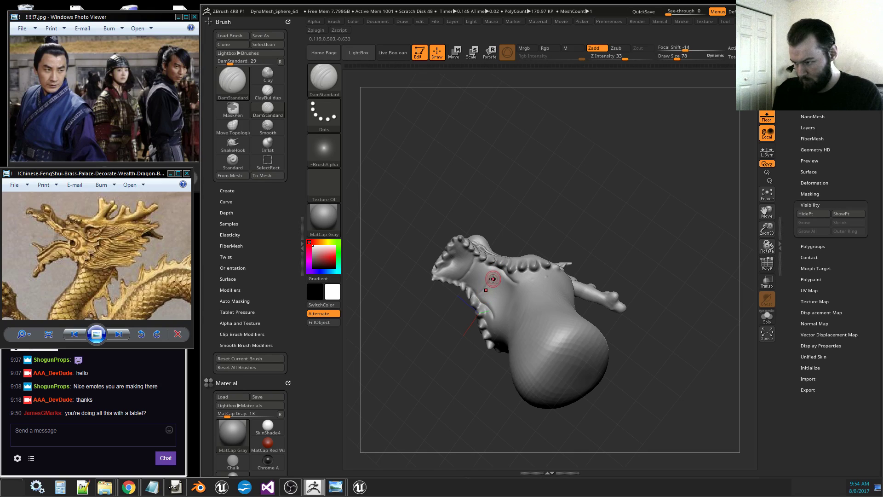
drag(432, 346, 467, 342)
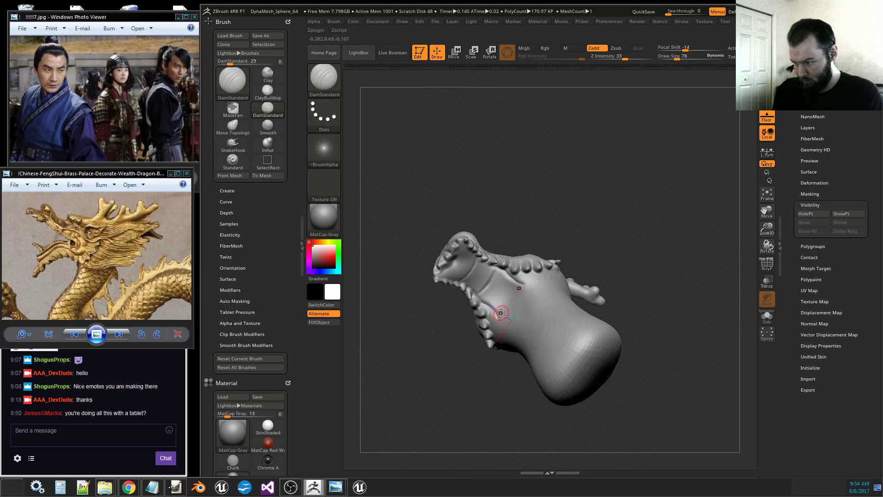
mouse_move(580, 258)
mouse_down()
mouse_move(598, 262)
mouse_move(624, 297)
mouse_move(611, 274)
mouse_up()
drag(497, 314, 516, 289)
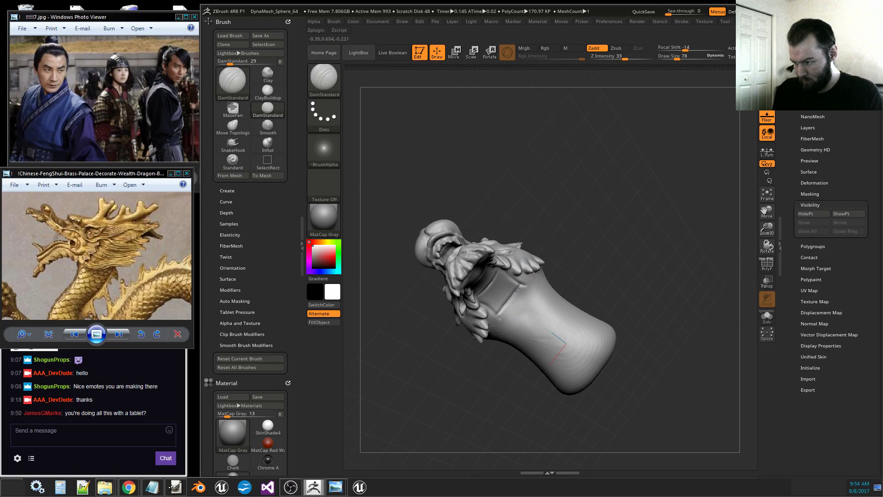
Carve side lines down the front of the neck and crosswise grooves that divide it into belly plates.
drag(601, 270, 566, 312)
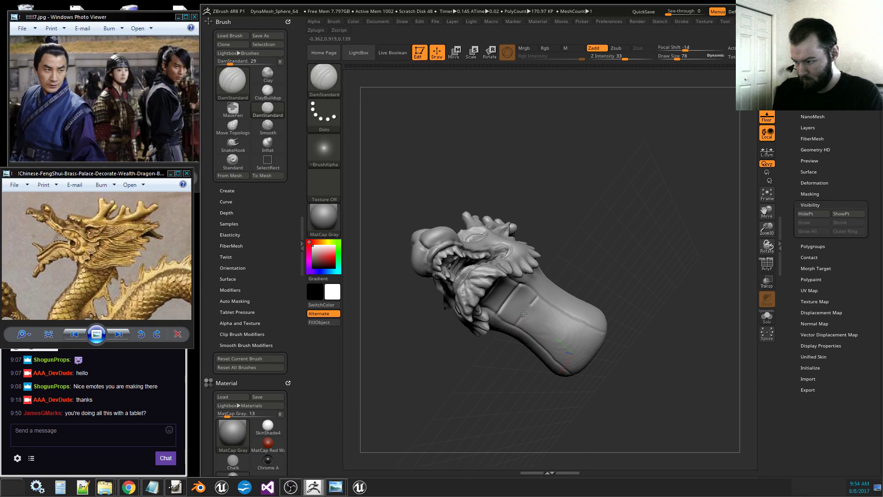
drag(534, 300, 527, 334)
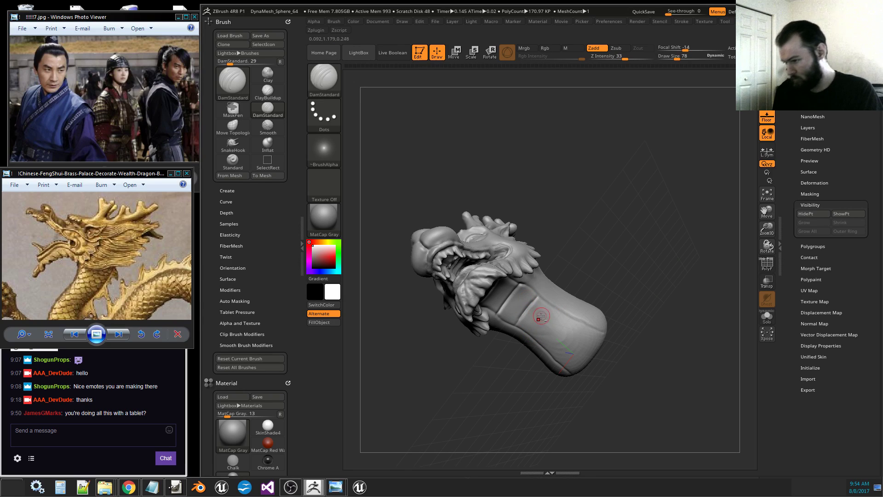
mouse_move(572, 320)
mouse_down()
mouse_move(547, 352)
mouse_move(586, 339)
mouse_up()
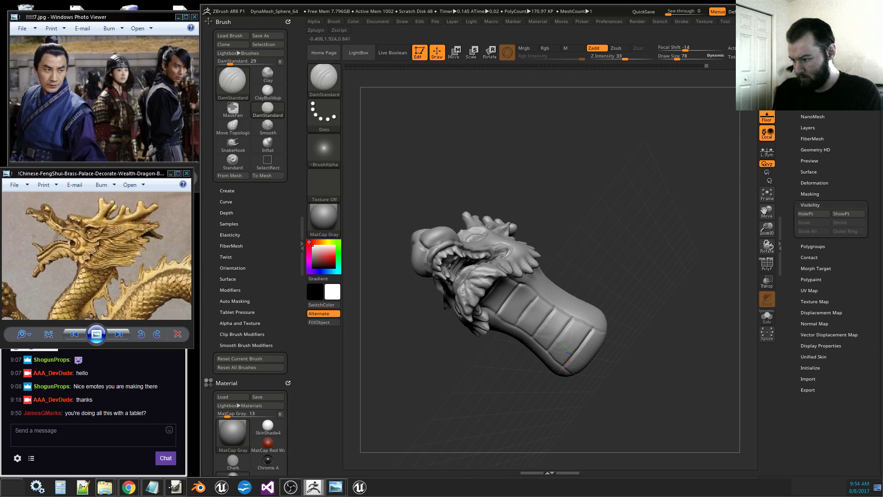
Deepen the grooves between the neck's belly plates with the DamStandard brush enlarged to draw sizes of 170 and 202.
key(bracketright)
key(bracketright)
key(bracketright)
key(bracketright)
key(bracketright)
key(bracketright)
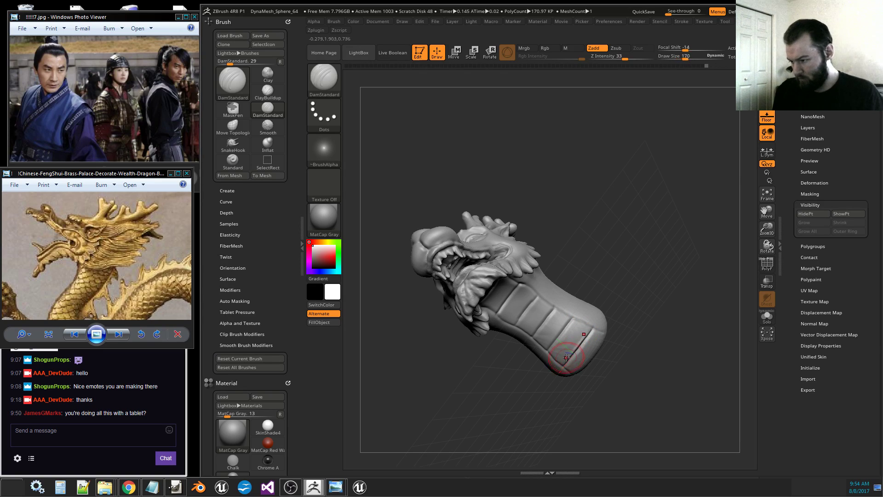
mouse_move(559, 367)
mouse_down()
mouse_move(590, 327)
mouse_move(548, 347)
mouse_move(554, 308)
mouse_move(532, 298)
mouse_move(540, 291)
mouse_up()
drag(576, 258, 549, 235)
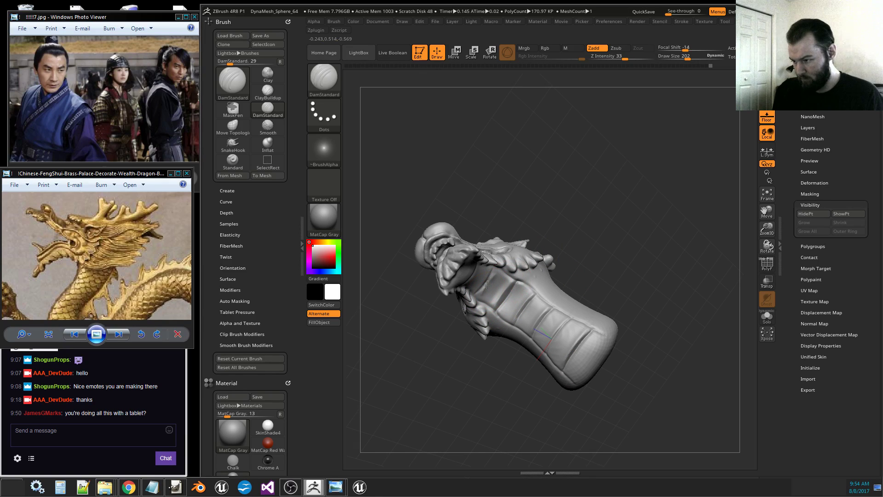
Carve crosswise grooves under the jaw with the DamStandard brush at draw size 202, continuing the belly plates up the throat.
drag(477, 292, 493, 271)
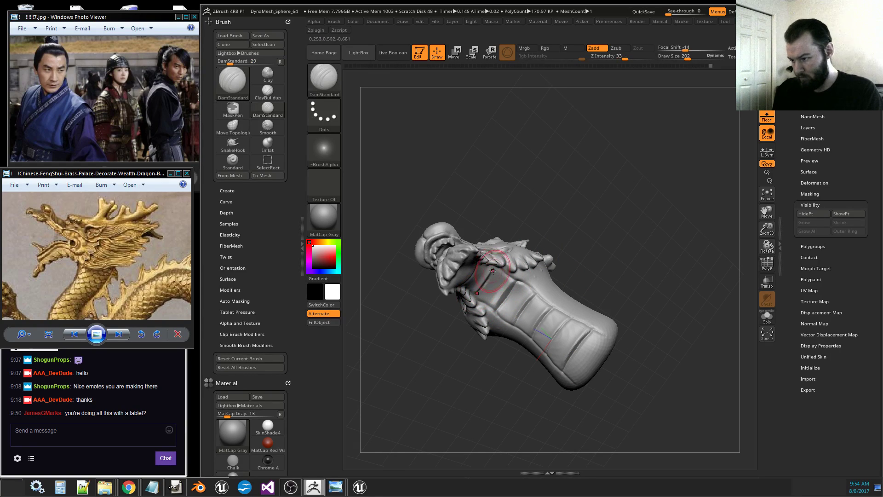
drag(490, 369, 453, 378)
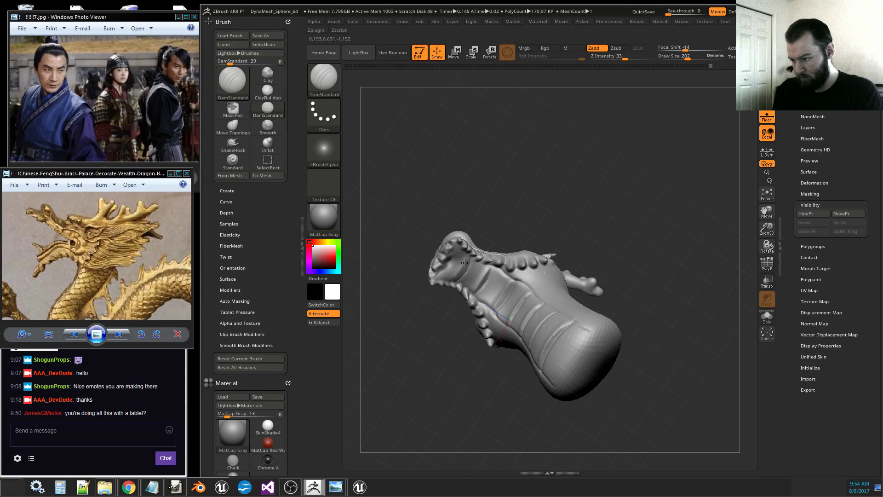
mouse_move(454, 346)
mouse_down()
mouse_move(484, 296)
mouse_move(503, 285)
mouse_move(496, 276)
mouse_up()
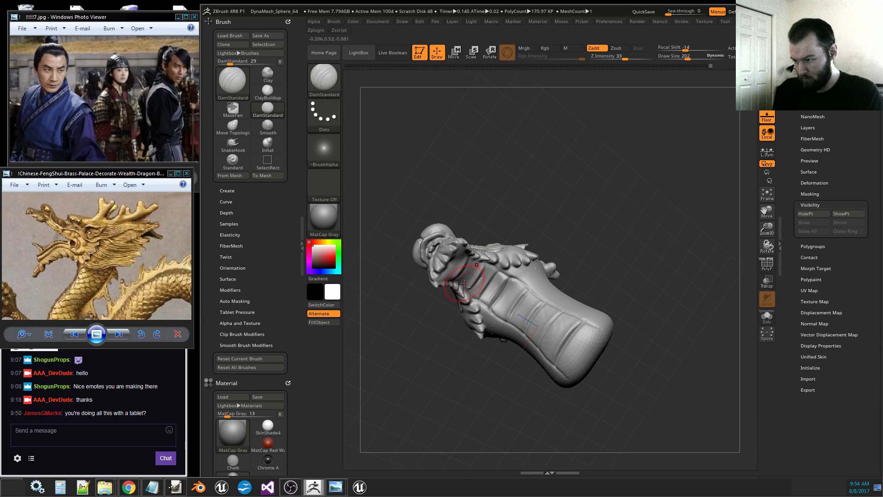
drag(446, 340, 467, 274)
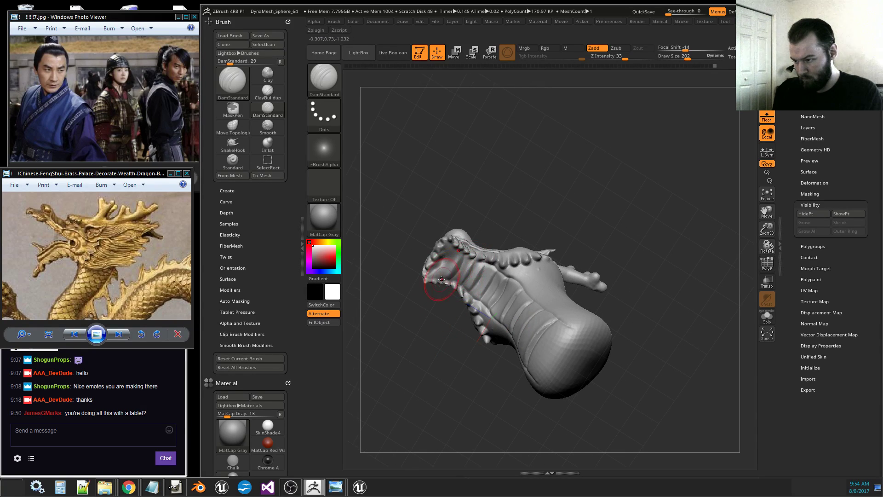
drag(428, 319, 455, 261)
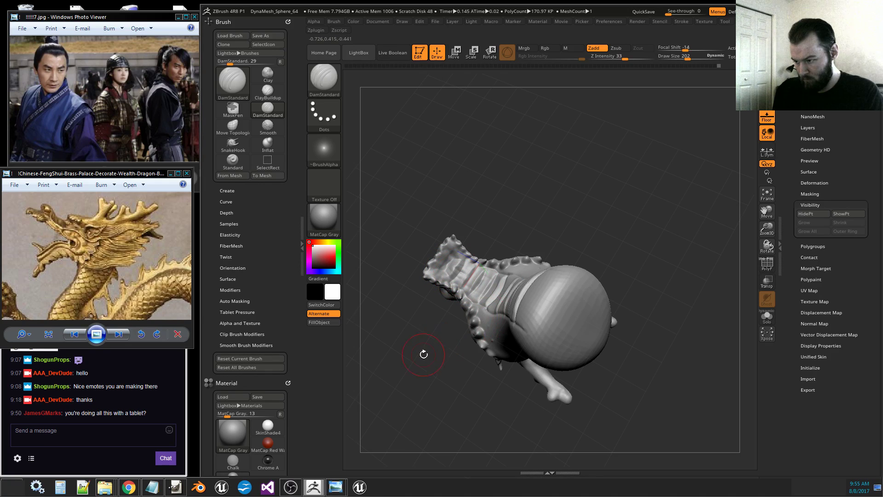
right_drag(424, 354, 478, 300)
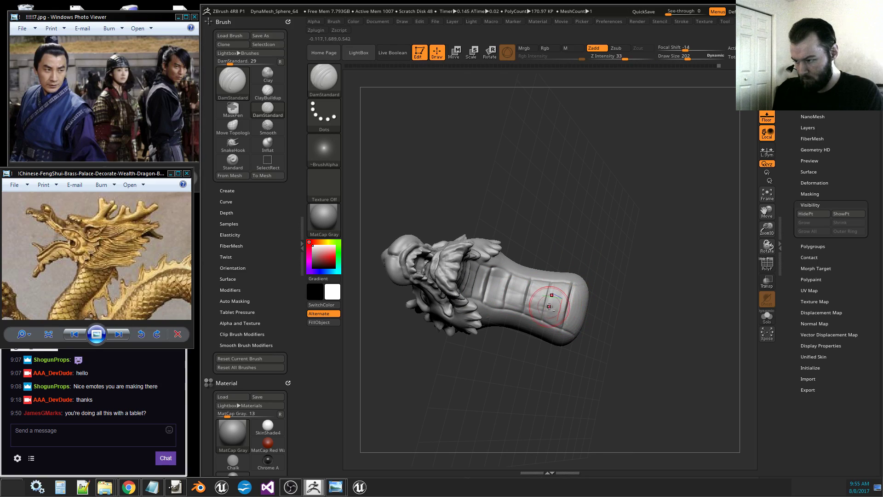
Smooth the surface of the belly plates along the lower front of the neck.
right_drag(608, 295, 591, 298)
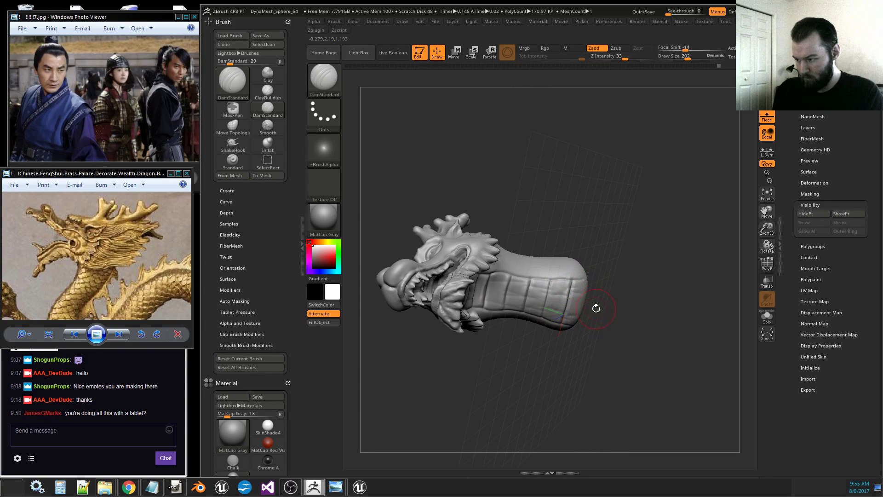
shift+drag(546, 291, 519, 291)
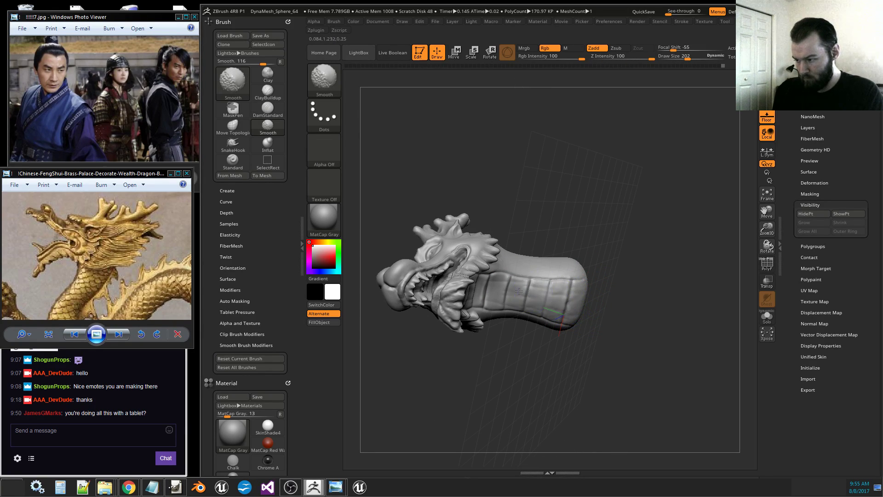
mouse_move(519, 292)
right_down()
mouse_move(518, 326)
mouse_move(552, 370)
mouse_move(485, 285)
right_up()
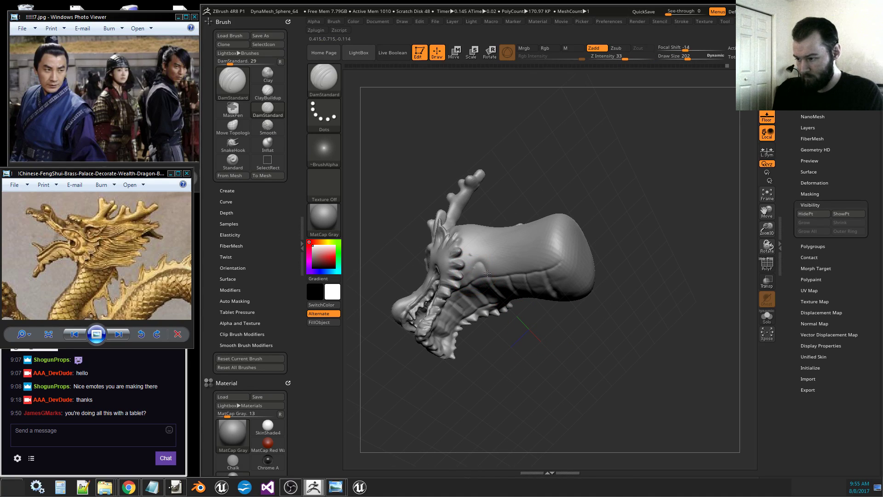
Reshape the cheek and the spikes behind the jaw with the Move Topological brush at draw sizes of 250 and 242.
right_drag(553, 267, 558, 315)
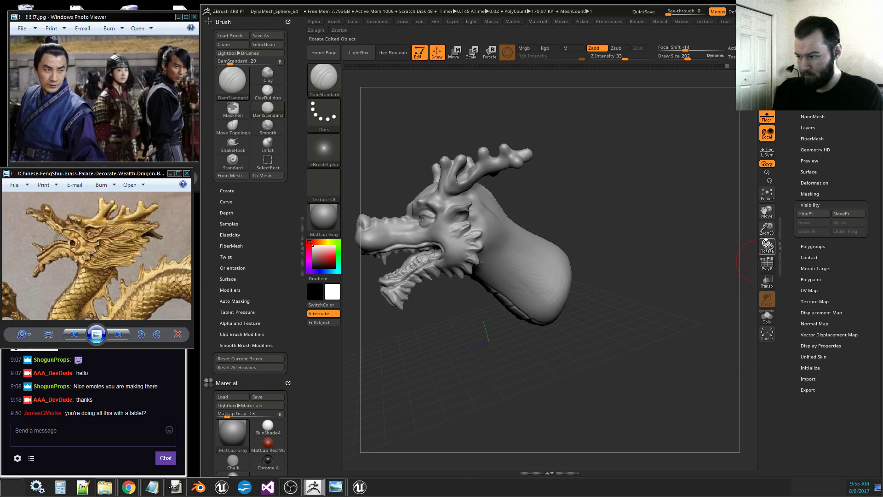
drag(767, 229, 798, 274)
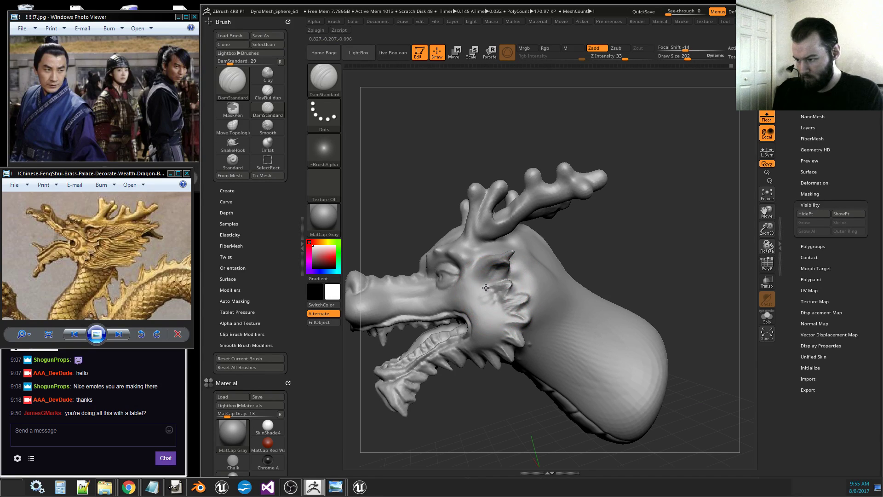
drag(582, 247, 467, 315)
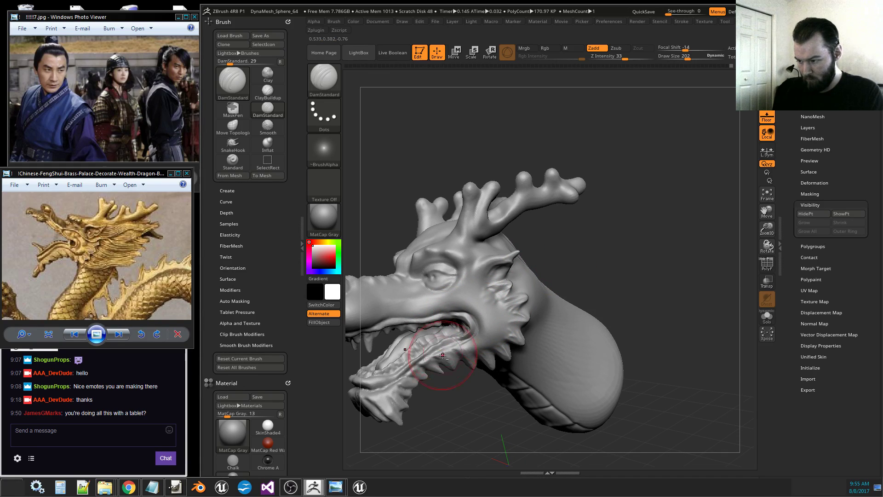
mouse_move(465, 410)
mouse_down()
mouse_move(562, 411)
mouse_move(552, 421)
mouse_move(456, 431)
mouse_move(505, 417)
mouse_up()
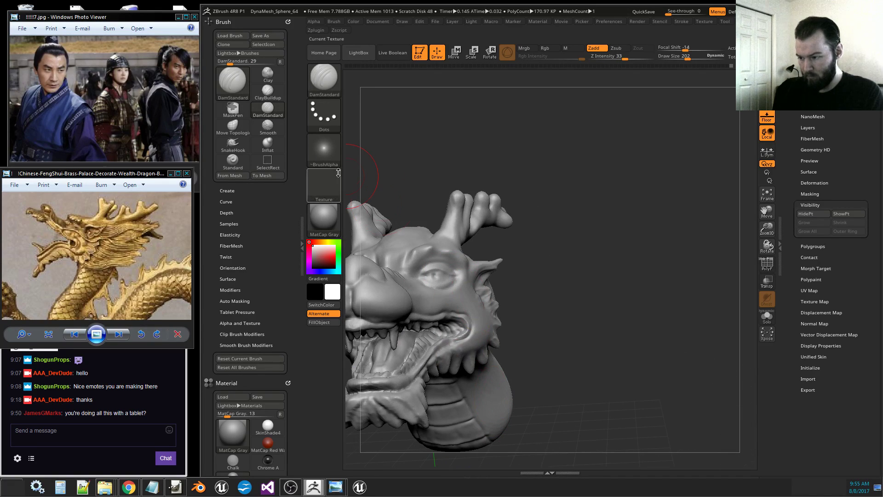
click(233, 129)
mouse_move(474, 330)
mouse_down()
mouse_move(464, 333)
mouse_move(480, 342)
mouse_up()
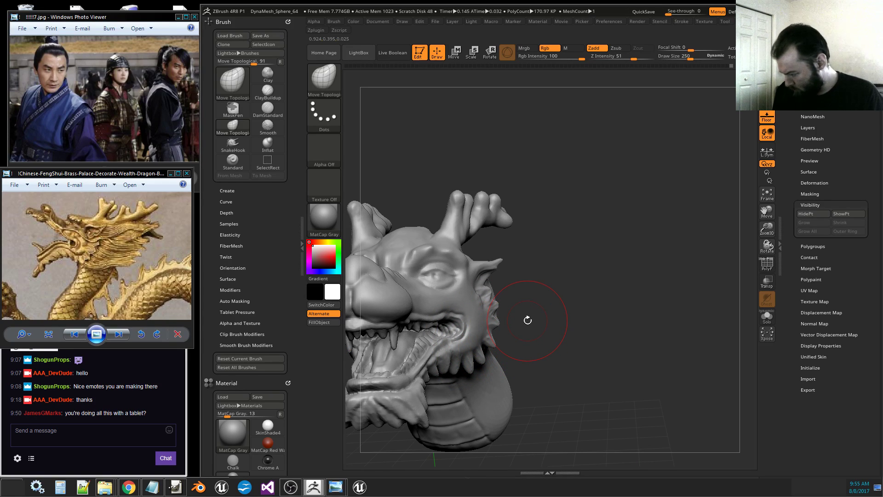
mouse_move(528, 319)
mouse_down()
mouse_move(497, 381)
mouse_move(491, 363)
mouse_move(479, 368)
mouse_move(485, 360)
mouse_move(523, 366)
mouse_move(510, 325)
mouse_move(514, 293)
mouse_up()
drag(474, 332, 519, 318)
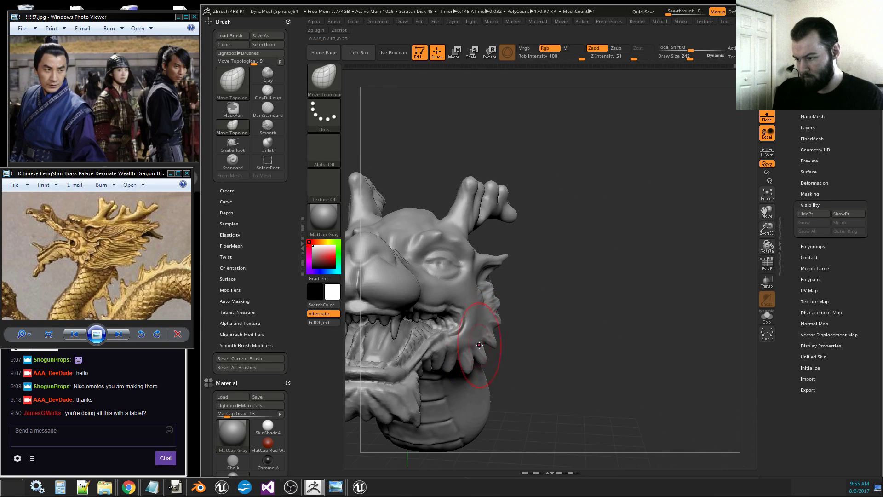
drag(479, 344, 450, 408)
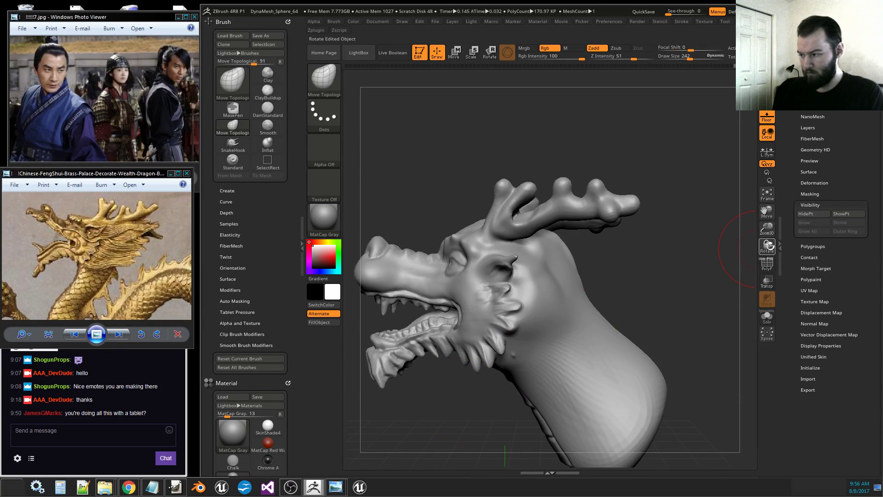
Adjust the shape of the lower jaw, chin beard and mouth corner with Move Topological, reducing the draw size from 358 to 246.
drag(768, 229, 732, 244)
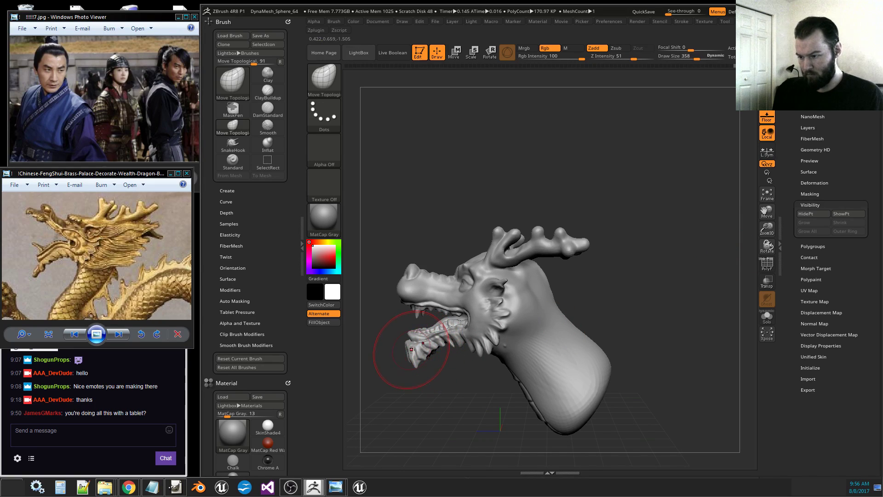
drag(414, 358, 409, 344)
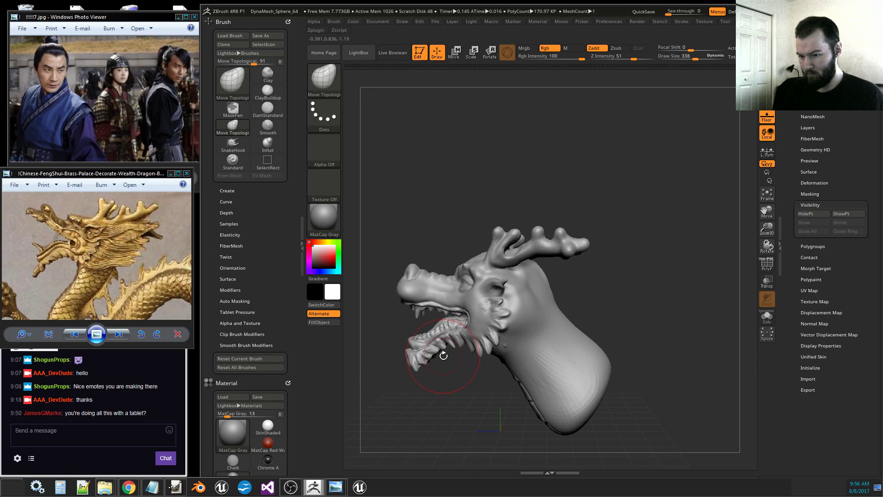
right_drag(438, 355, 489, 378)
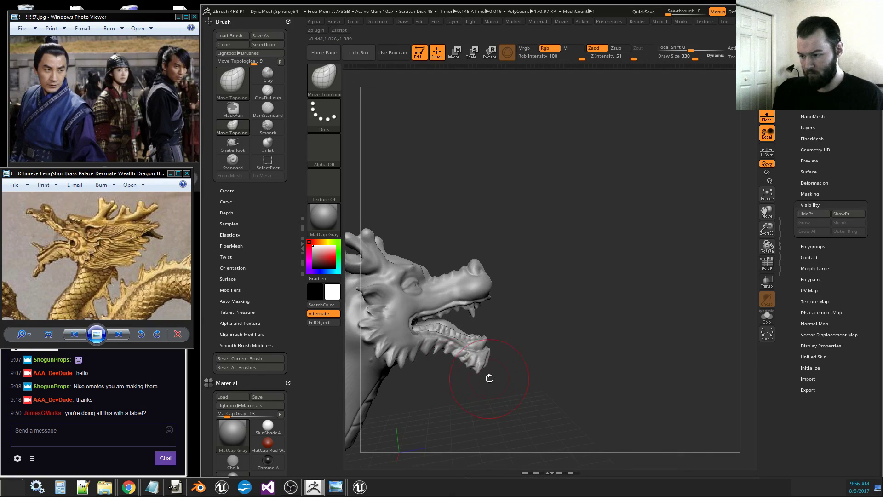
drag(444, 354, 442, 345)
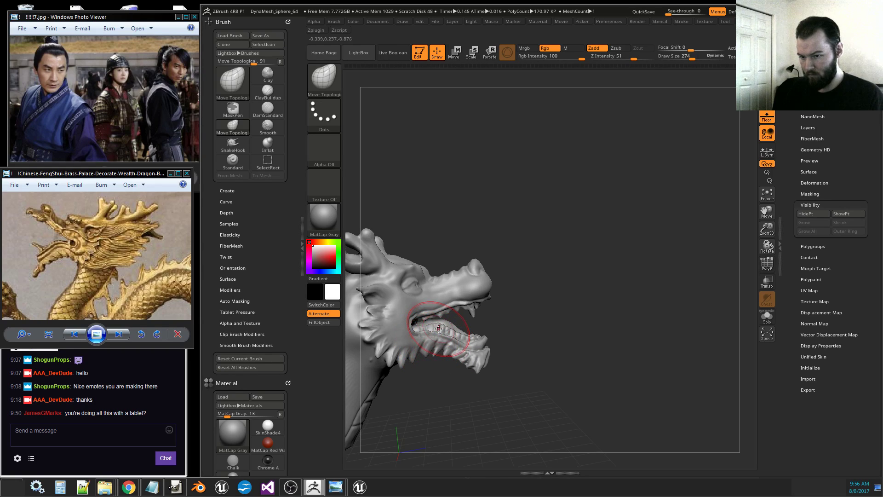
key([)
drag(422, 312, 416, 316)
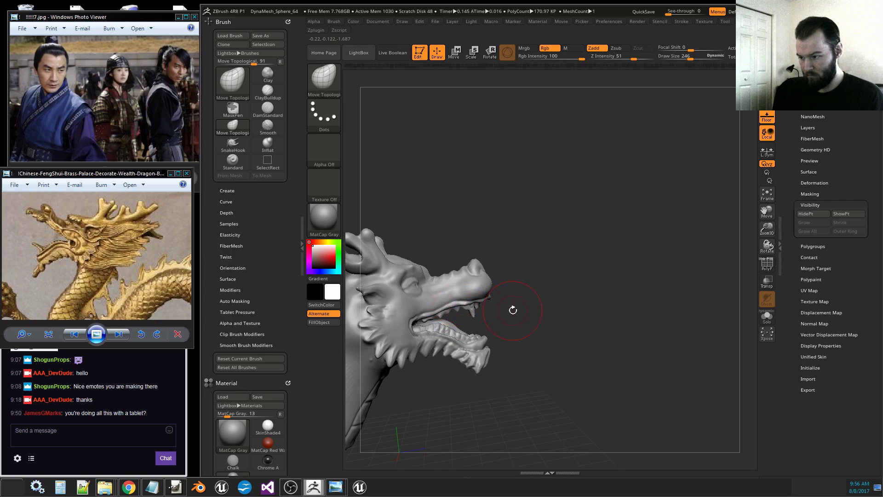
Refine the snout bridge and the area around the eye with Move Topological, reducing the draw size to 178.
drag(513, 309, 520, 317)
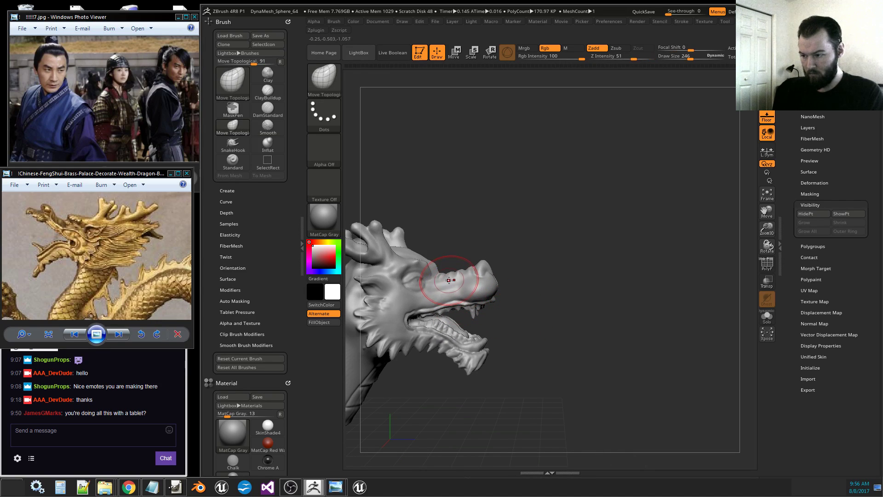
drag(444, 277, 460, 281)
mouse_move(527, 279)
mouse_down()
mouse_move(536, 294)
mouse_move(463, 303)
mouse_up()
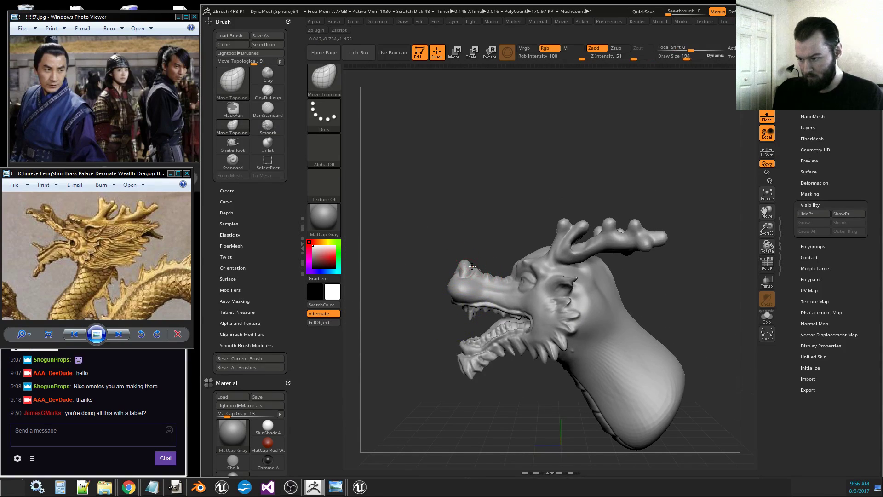
mouse_move(485, 251)
mouse_down()
mouse_move(561, 277)
mouse_move(488, 251)
mouse_move(501, 242)
mouse_up()
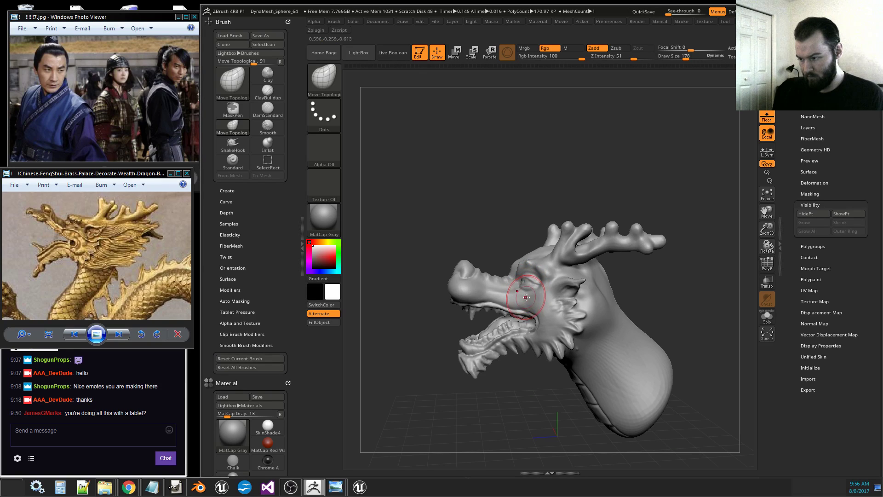
mouse_move(449, 317)
mouse_down()
mouse_move(519, 338)
mouse_move(519, 407)
mouse_move(614, 357)
mouse_move(581, 334)
mouse_move(635, 311)
mouse_move(616, 285)
mouse_move(666, 271)
mouse_move(663, 294)
mouse_move(647, 292)
mouse_up()
Pull up a central ridge along the back of the head and neck with SnakeHook at draw size 134, and smooth it.
click(233, 144)
mouse_move(629, 243)
mouse_down()
mouse_move(616, 235)
mouse_move(466, 242)
mouse_move(437, 275)
mouse_move(421, 271)
mouse_move(367, 333)
mouse_move(432, 286)
mouse_move(458, 258)
mouse_move(450, 254)
mouse_up()
mouse_move(483, 418)
mouse_down()
mouse_move(460, 350)
mouse_move(417, 279)
mouse_move(418, 262)
mouse_move(420, 317)
mouse_move(428, 297)
mouse_up()
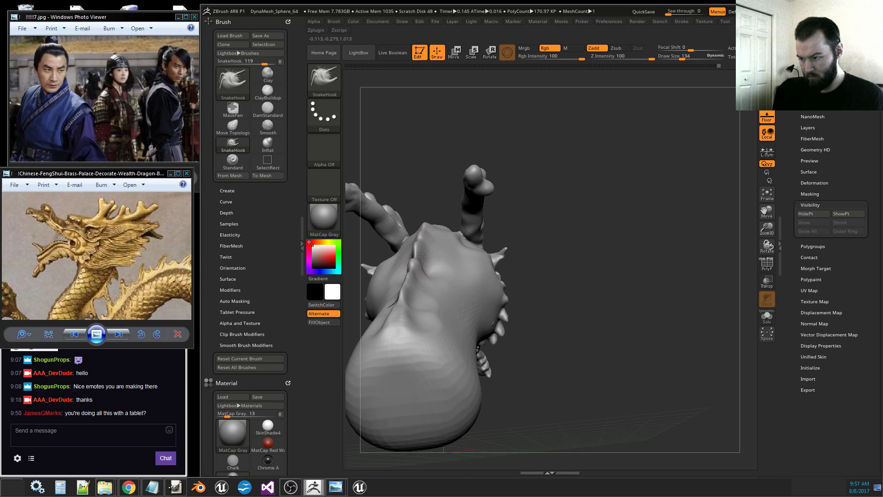
mouse_move(512, 226)
mouse_down()
mouse_move(550, 263)
mouse_move(464, 227)
mouse_up()
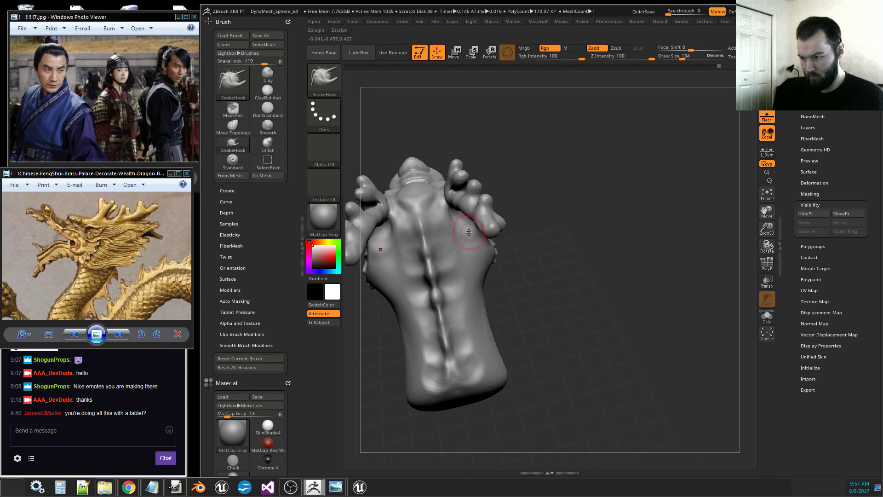
key(shift)
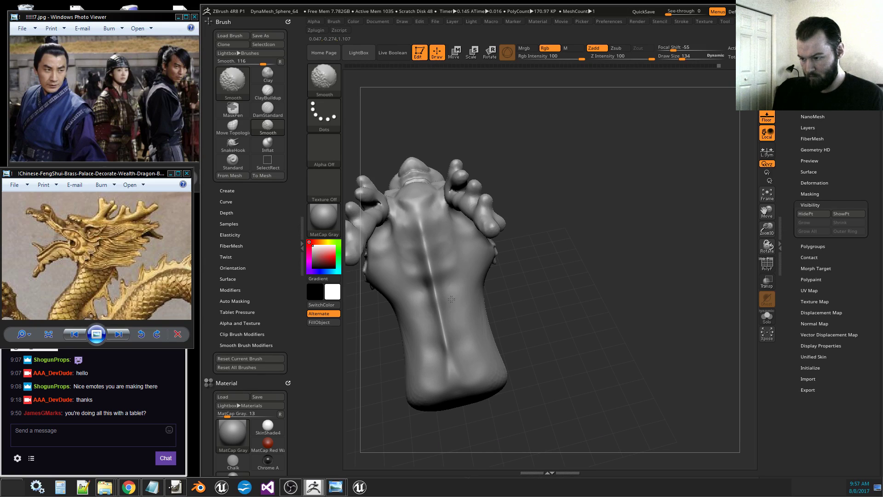
Pull a row of rounded bumps out of the neck ridge with SnakeHook at draw sizes of 126 and 98.
mouse_move(467, 237)
mouse_down()
mouse_move(518, 271)
mouse_move(549, 354)
mouse_move(539, 352)
mouse_up()
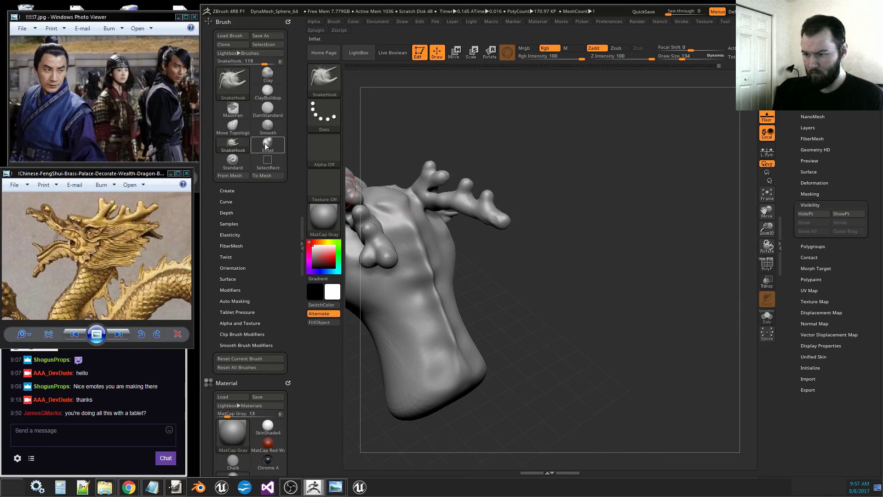
click(237, 151)
drag(599, 382, 640, 381)
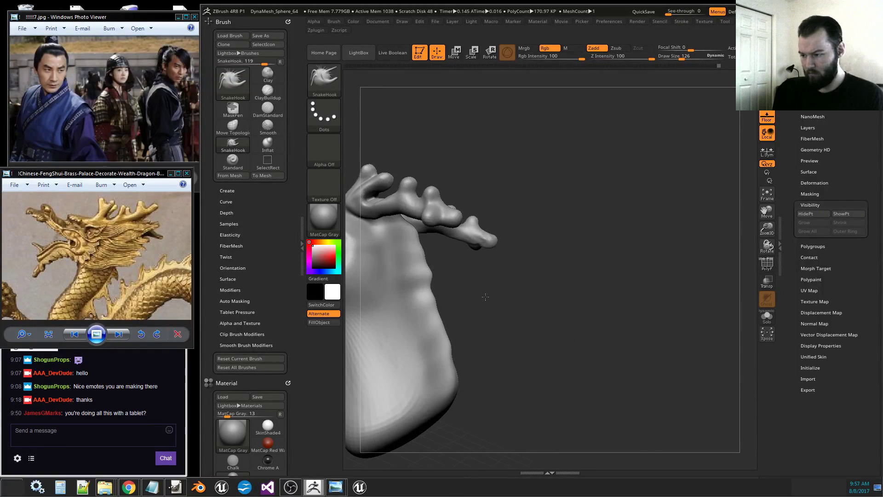
mouse_move(486, 297)
mouse_down()
mouse_move(428, 277)
mouse_move(437, 276)
mouse_move(455, 358)
mouse_up()
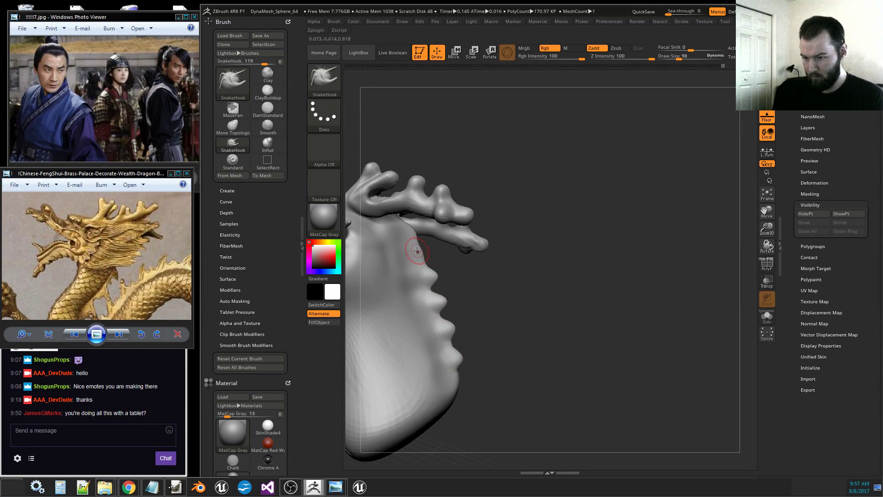
drag(417, 252, 422, 252)
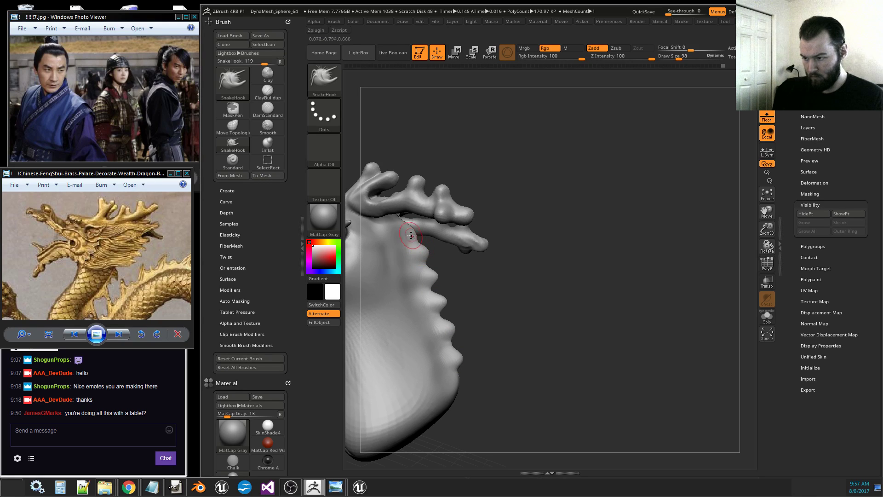
Draw the bumps along the back of the neck out into pointed spikes with SnakeHook at draw size 62.
drag(464, 285, 479, 280)
mouse_move(463, 249)
mouse_down()
mouse_move(431, 235)
mouse_move(446, 239)
mouse_move(438, 241)
mouse_move(435, 230)
mouse_move(426, 236)
mouse_move(465, 273)
mouse_move(508, 298)
mouse_move(453, 255)
mouse_up()
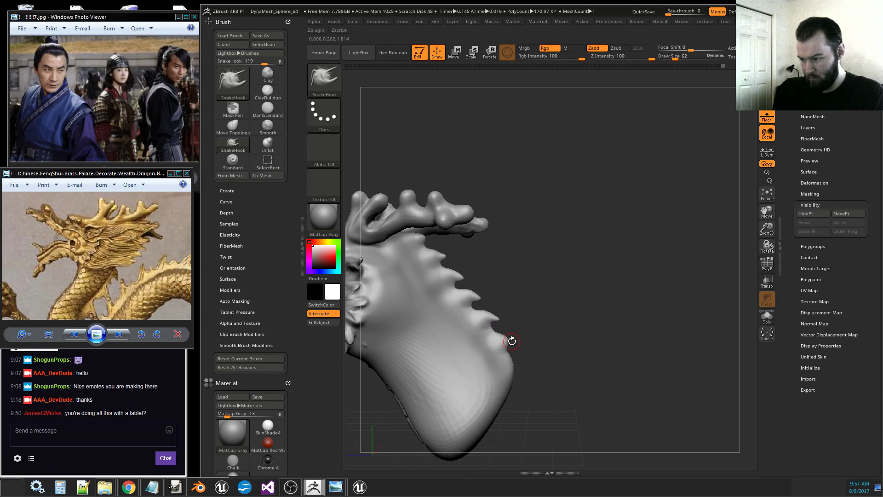
mouse_move(577, 327)
mouse_down()
mouse_move(560, 348)
mouse_move(450, 394)
mouse_up()
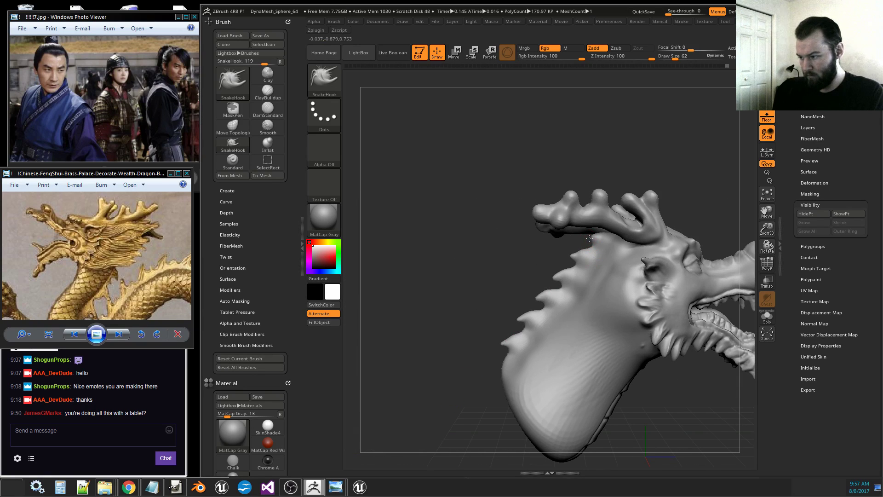
drag(608, 421, 732, 357)
drag(766, 234, 736, 207)
drag(663, 276, 689, 365)
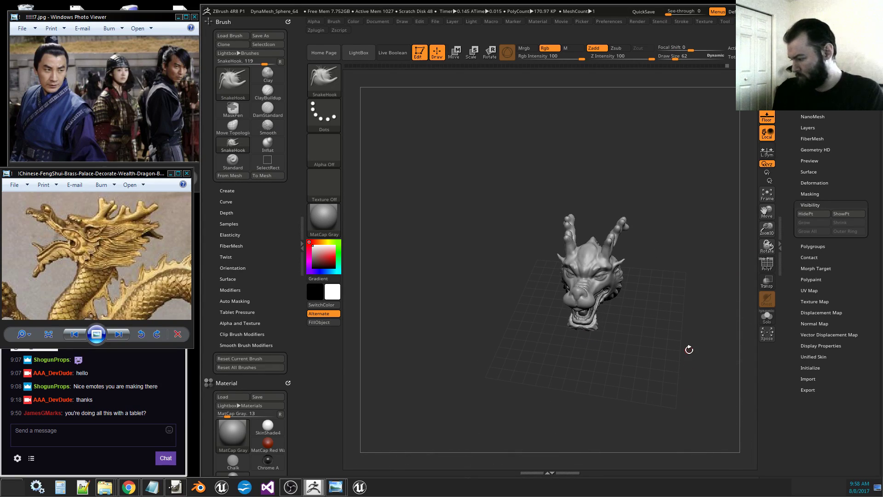
drag(705, 325, 689, 348)
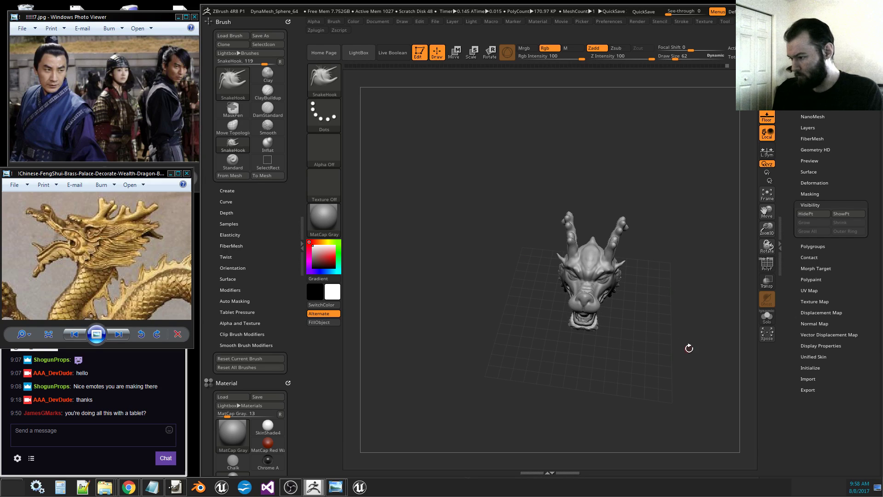
Reshape the brow and the area around the eyes with Move Topological, reducing the draw size to 154.
drag(767, 229, 748, 293)
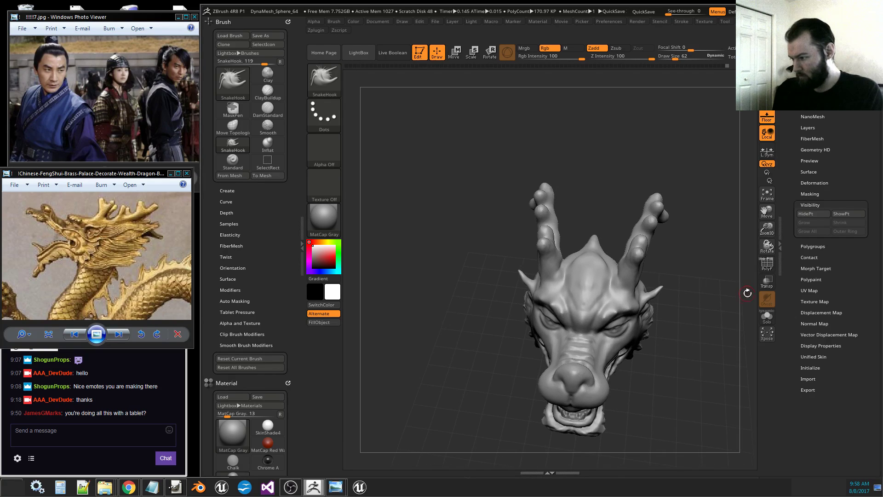
click(267, 145)
click(233, 127)
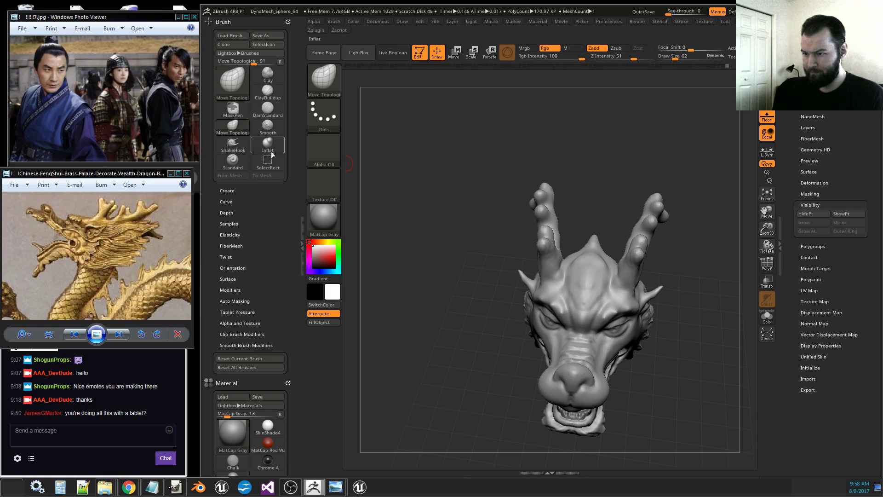
drag(636, 368, 619, 348)
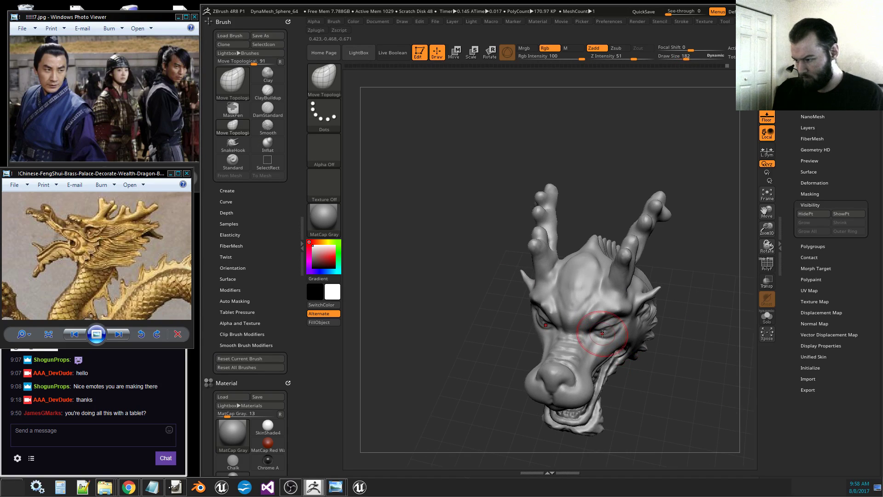
drag(643, 387, 664, 351)
key(bracketleft)
key(bracketleft)
key(bracketleft)
key(bracketleft)
key(bracketleft)
key(bracketleft)
key(bracketleft)
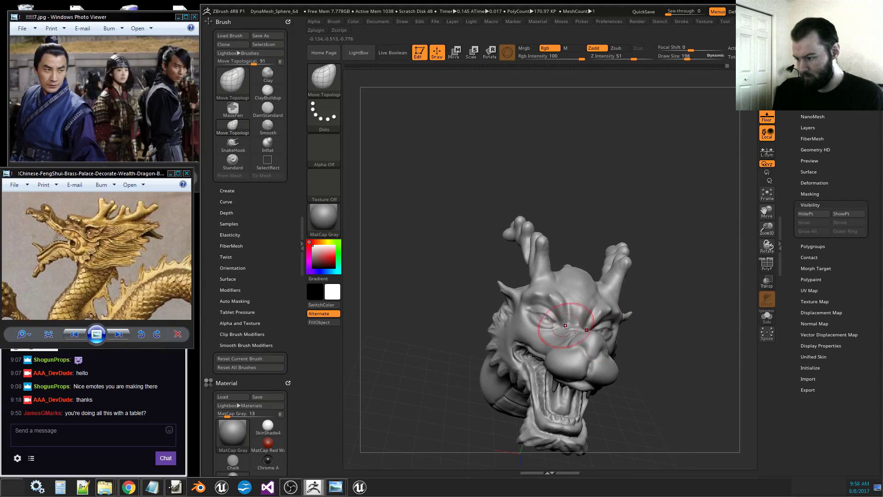
drag(672, 318, 559, 332)
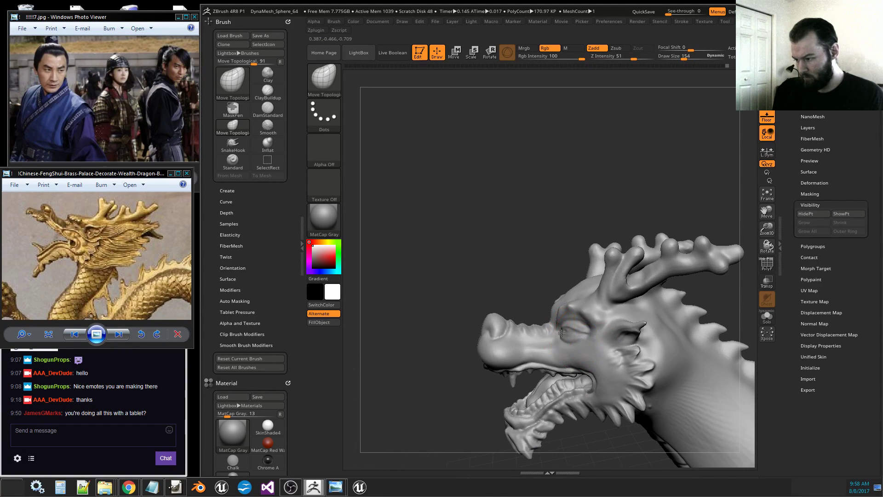
Refine the eyes, upper snout and cheeks from several angles with Move Topological at draw sizes of 146 and 122.
right_drag(516, 301, 572, 324)
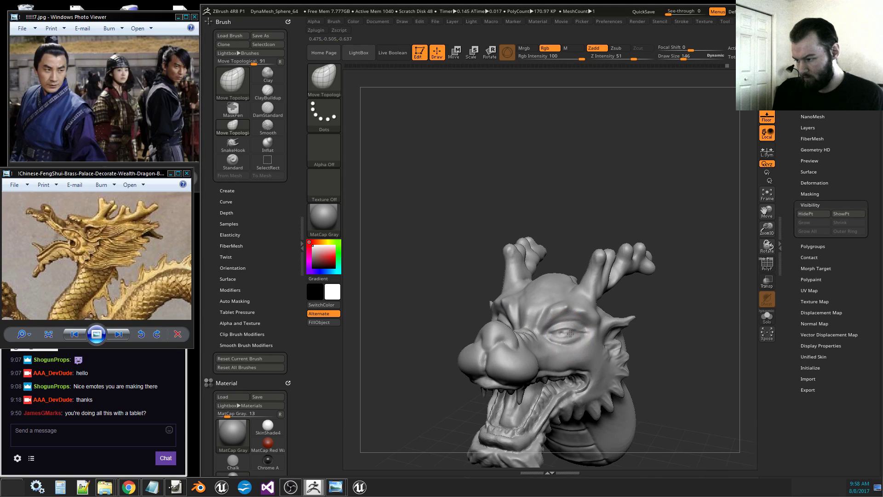
right_drag(637, 342, 590, 343)
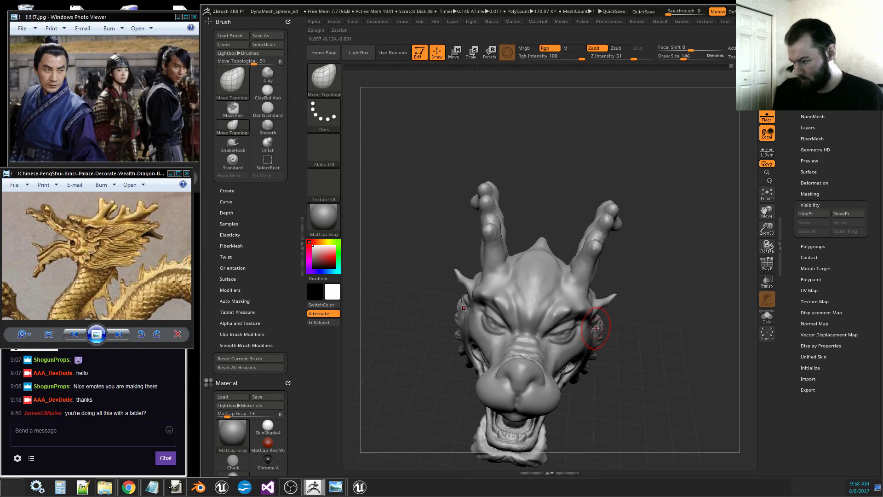
right_drag(605, 365, 570, 339)
mouse_move(499, 297)
right_down()
mouse_move(558, 315)
mouse_move(547, 290)
mouse_move(571, 313)
mouse_move(469, 319)
mouse_move(573, 326)
right_up()
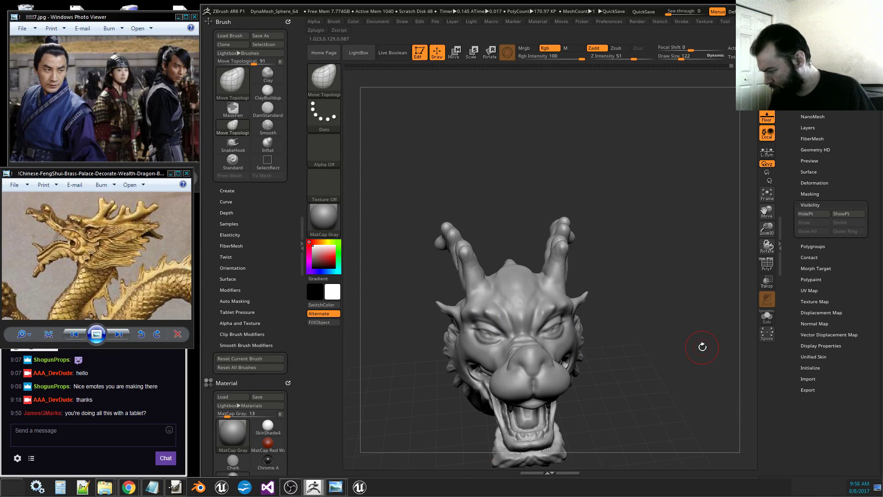
mouse_move(634, 339)
mouse_down()
mouse_move(594, 364)
mouse_move(538, 317)
mouse_up()
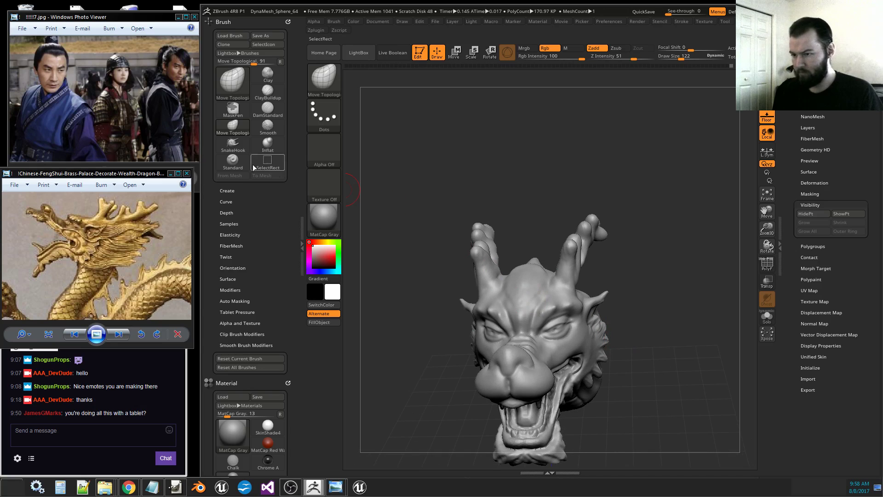
Pull the first small bumps out of the inner brow ridge with SnakeHook at draw sizes of 46 and 58.
click(233, 145)
right_drag(621, 292, 662, 269)
drag(767, 229, 708, 239)
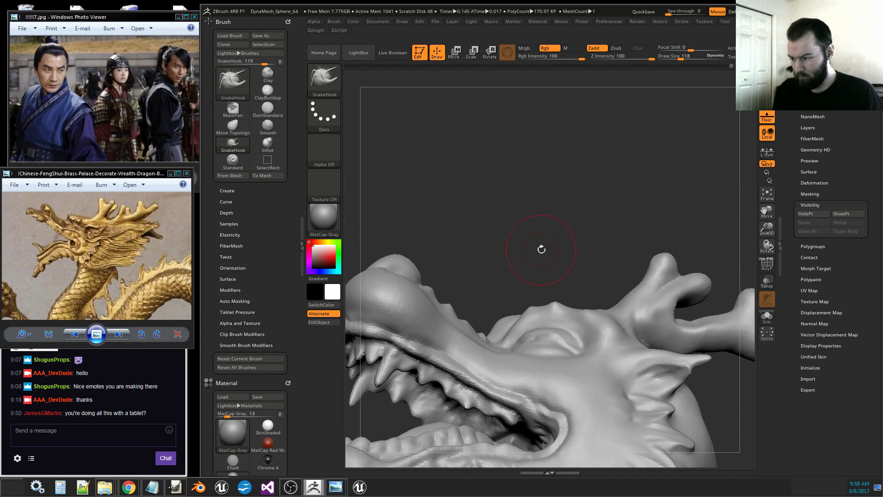
right_drag(542, 248, 529, 317)
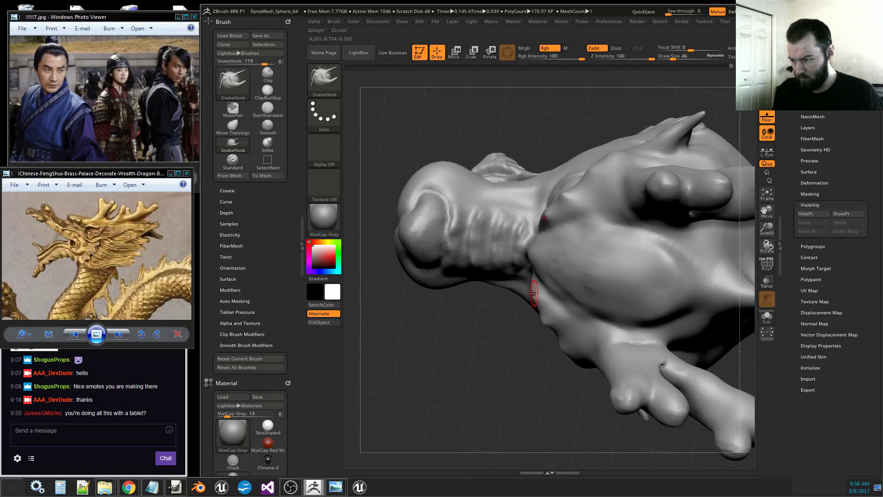
drag(535, 293, 538, 321)
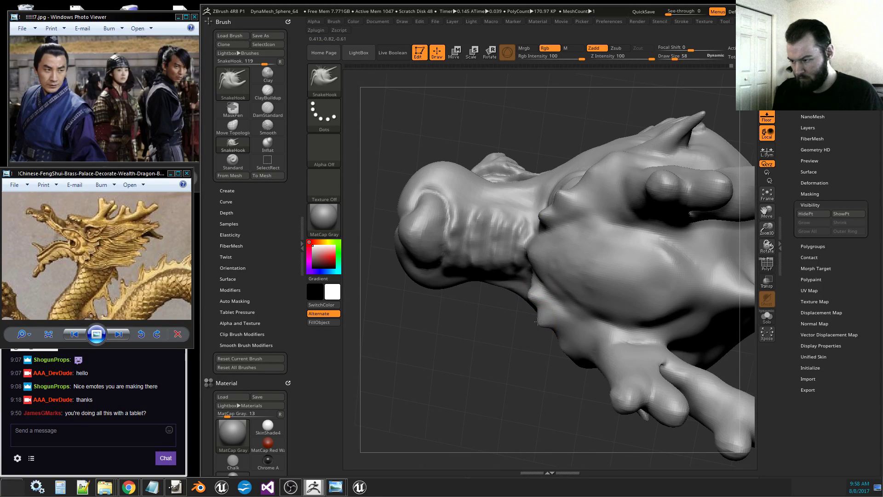
mouse_move(555, 335)
right_down()
mouse_move(540, 322)
mouse_move(556, 339)
right_up()
drag(556, 339, 550, 343)
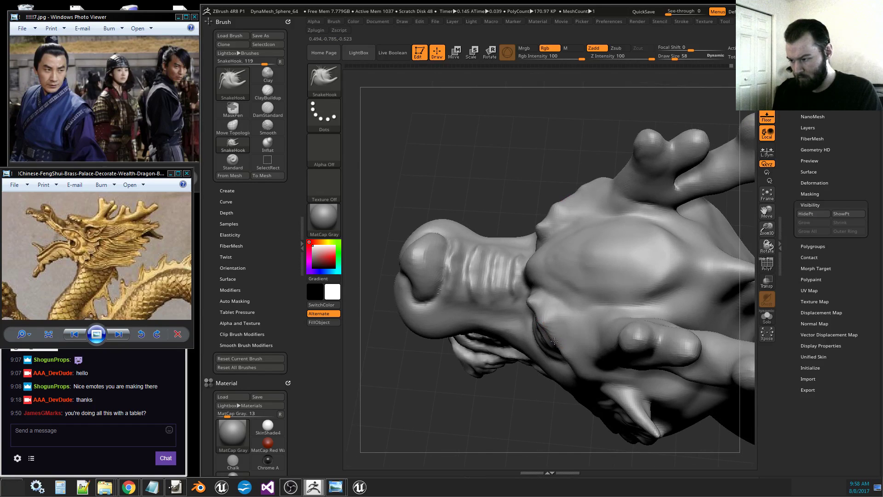
Continue the row of bumps along the outer brow ridge with SnakeHook at draw size 42.
mouse_move(525, 398)
right_down()
mouse_move(570, 306)
mouse_move(554, 357)
right_up()
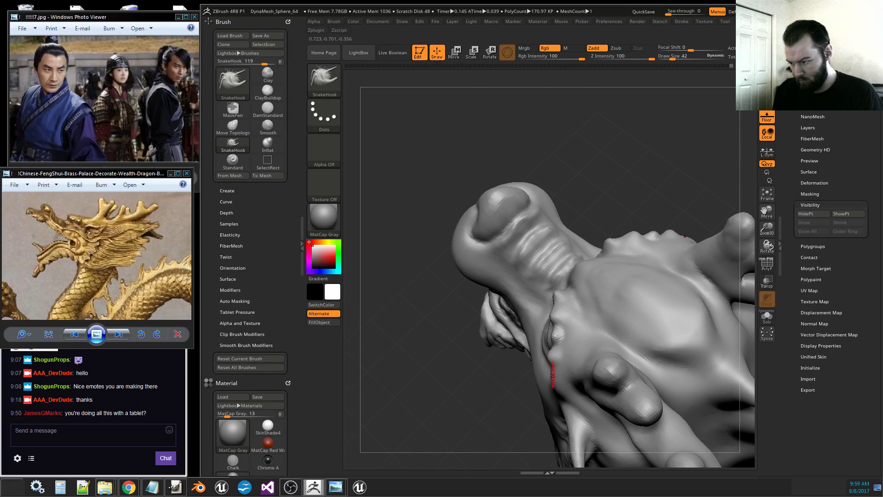
drag(553, 375, 547, 378)
right_drag(555, 389, 552, 397)
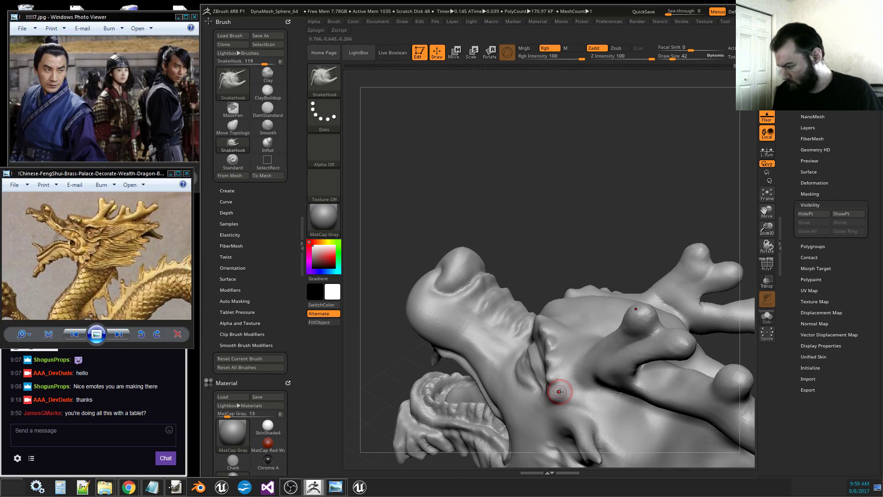
drag(484, 220, 515, 226)
right_drag(587, 325, 545, 369)
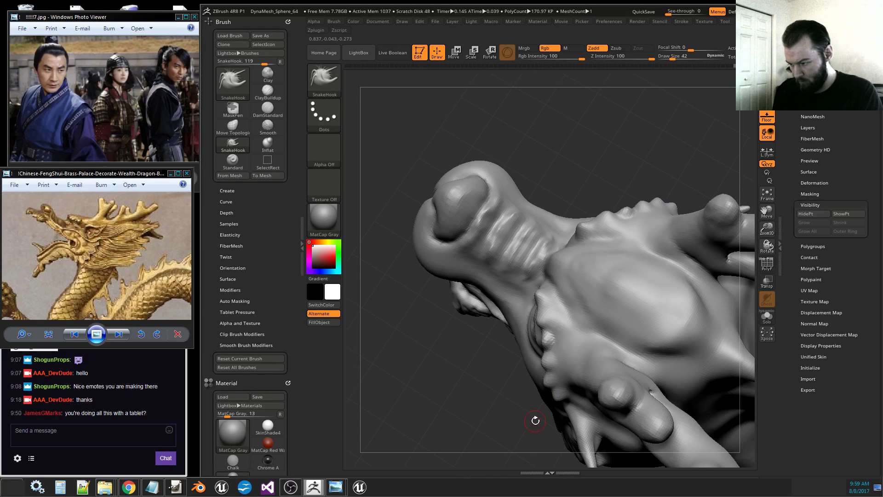
Extend the brow bumps back toward the ear and refine their shapes with SnakeHook at draw size 42.
right_drag(533, 418, 580, 407)
right_drag(496, 456, 575, 393)
drag(653, 262, 568, 410)
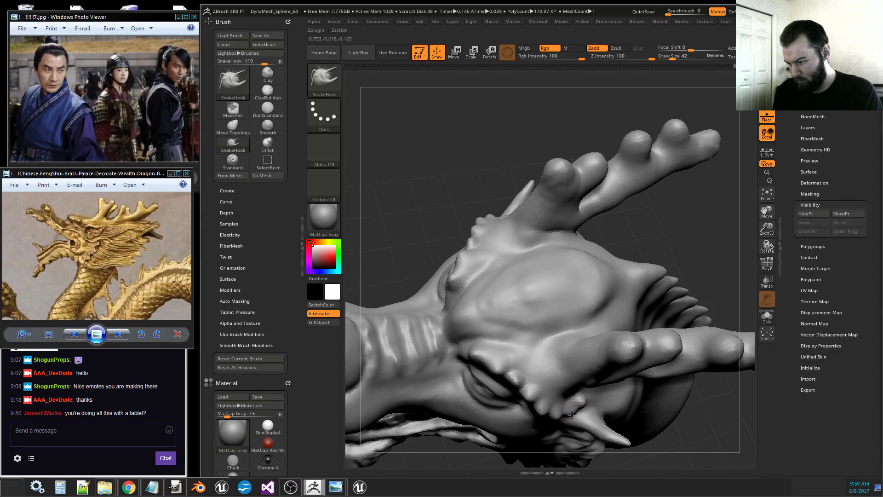
right_drag(575, 413, 582, 413)
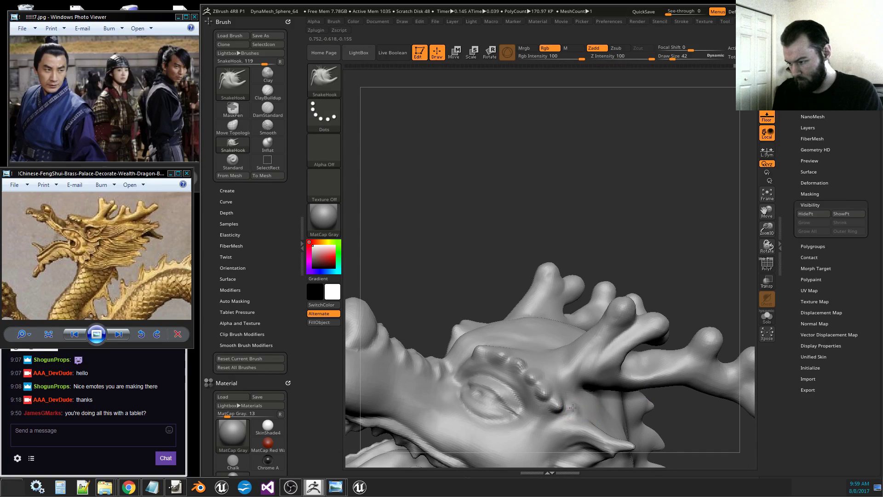
mouse_move(676, 430)
right_down()
mouse_move(681, 368)
mouse_move(599, 416)
mouse_move(557, 405)
mouse_move(576, 375)
right_up()
mouse_move(625, 294)
right_down()
mouse_move(681, 298)
mouse_move(666, 364)
mouse_move(711, 293)
right_up()
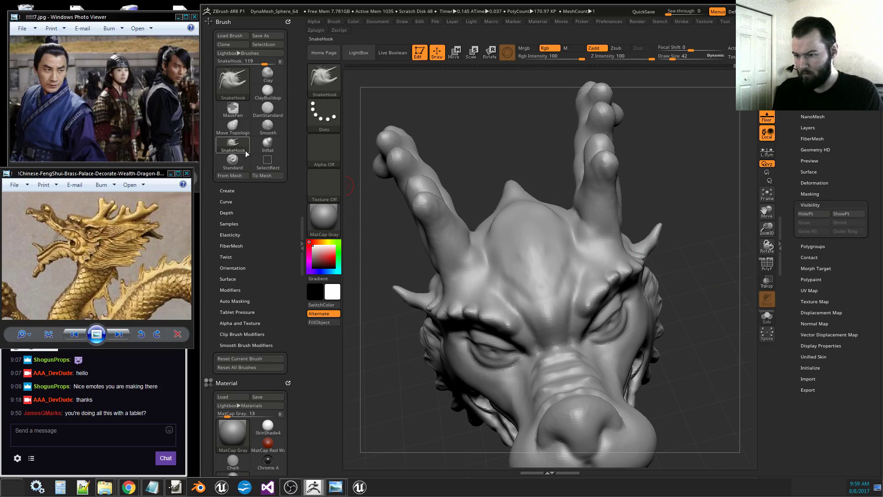
Swell the individual bumps along the brow ridge with the Inflat brush at draw size 42.
click(268, 143)
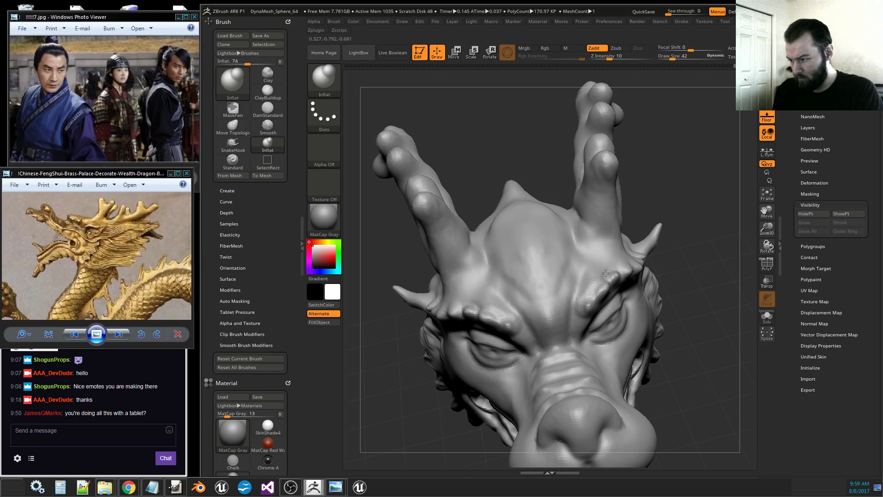
right_drag(606, 273, 628, 261)
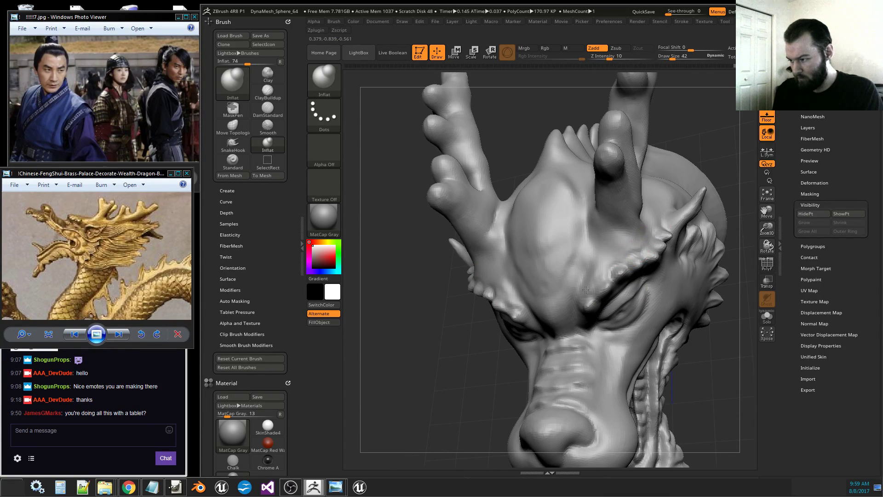
right_drag(665, 284, 713, 332)
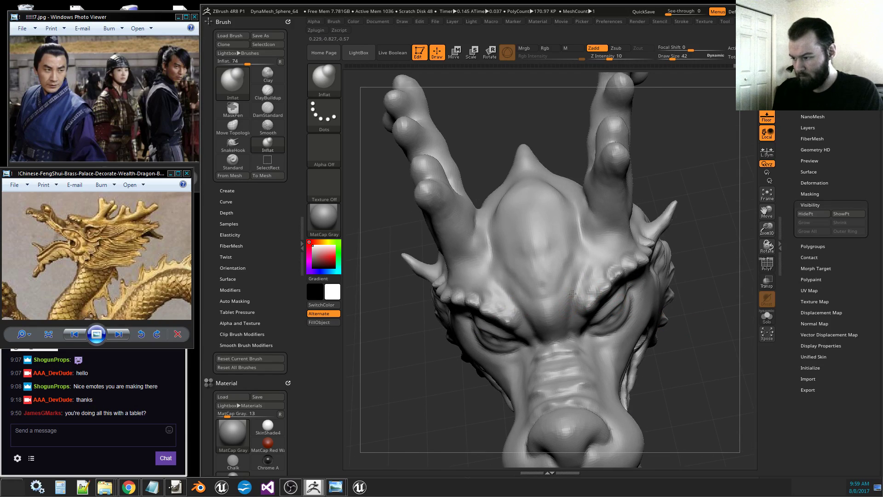
Build up furrowed wrinkles between the brows with Inflat at draw size 42, and smooth the lower forehead above them.
mouse_move(562, 305)
mouse_down()
mouse_move(540, 306)
mouse_move(558, 310)
mouse_up()
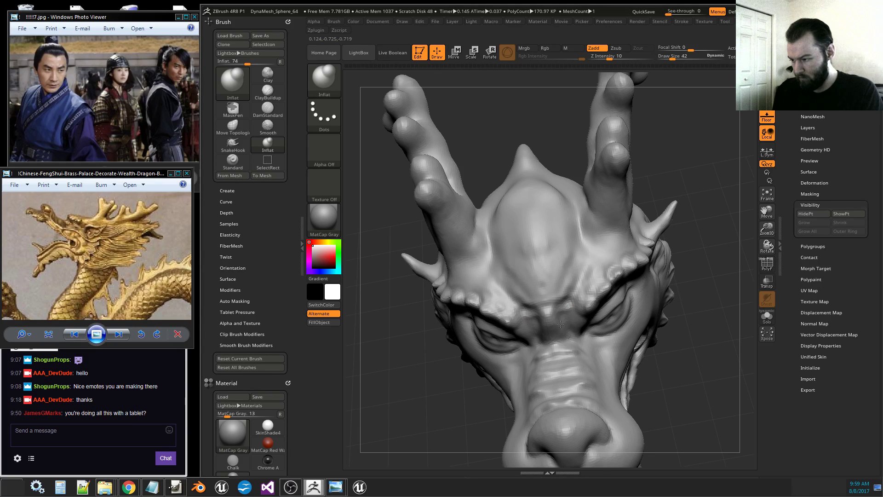
drag(562, 316, 571, 327)
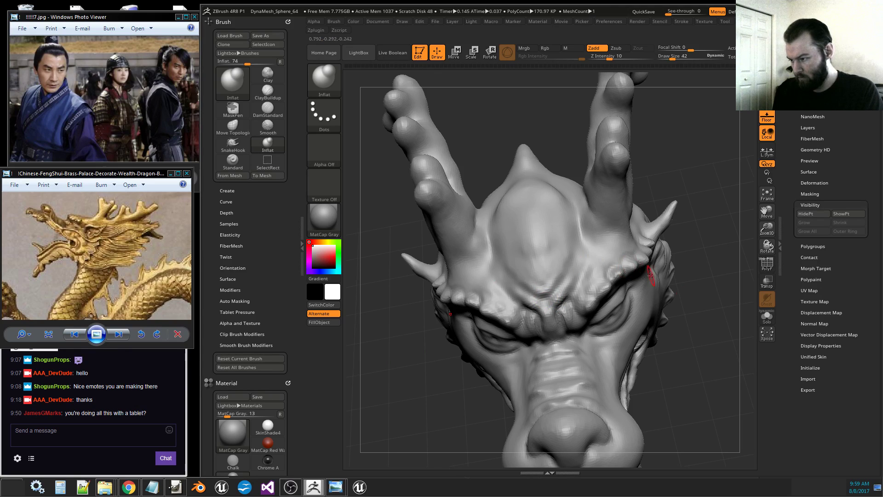
drag(695, 350, 561, 294)
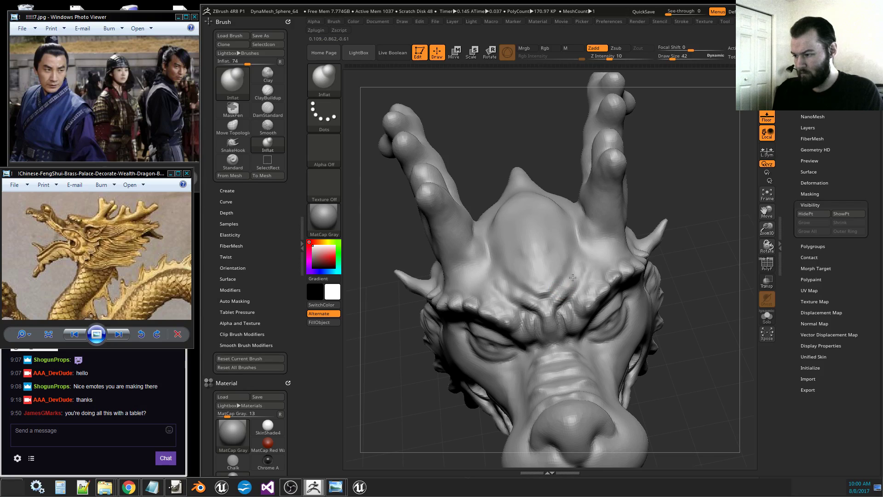
key(shift)
mouse_move(588, 283)
shift+mouse_down()
mouse_move(564, 301)
mouse_move(572, 287)
mouse_move(617, 273)
shift+mouse_up()
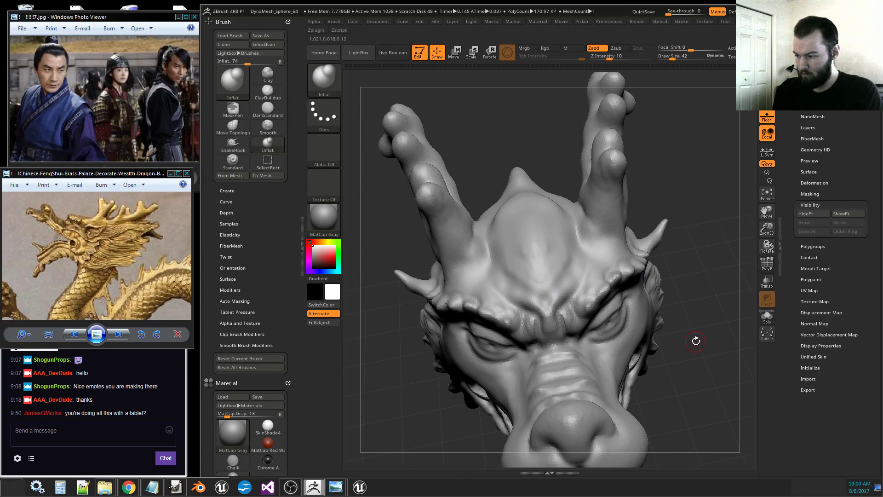
Reshape the hollow between the antler's front prongs into a cleaner fork with SnakeHook at draw sizes of 122 and 98.
drag(694, 341, 720, 294)
mouse_move(767, 230)
mouse_down()
mouse_move(674, 281)
mouse_move(707, 345)
mouse_up()
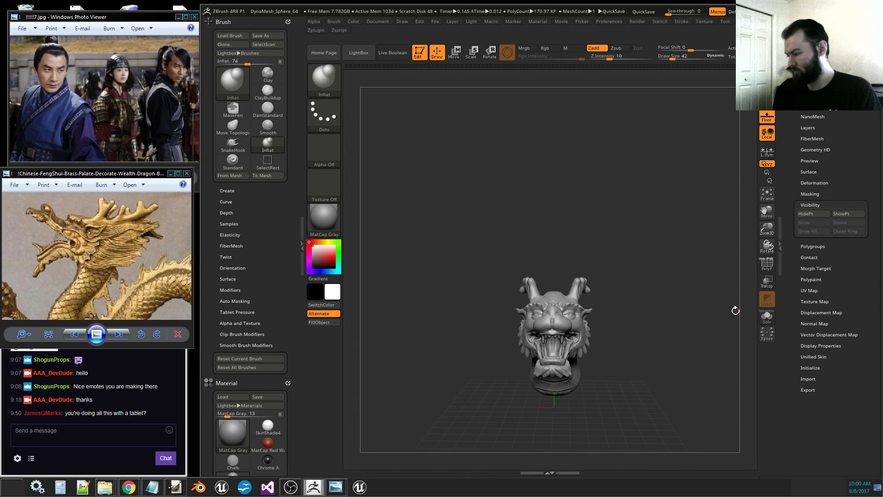
drag(735, 311, 750, 362)
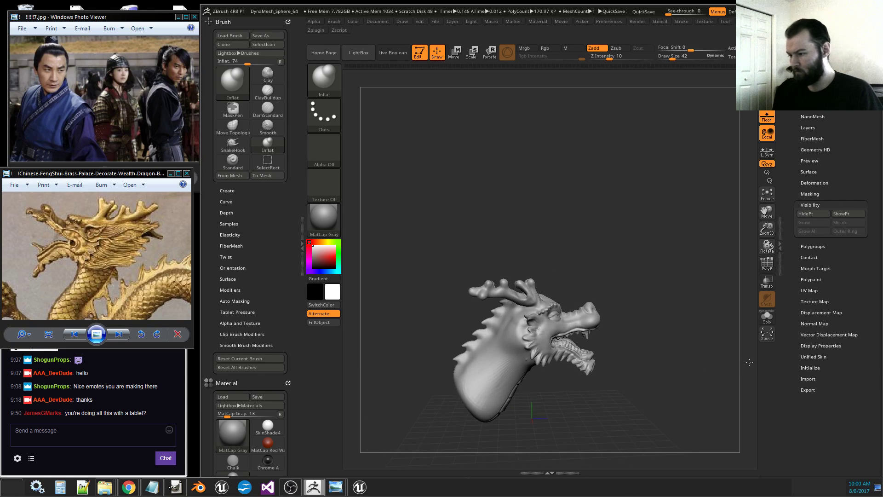
drag(767, 229, 670, 291)
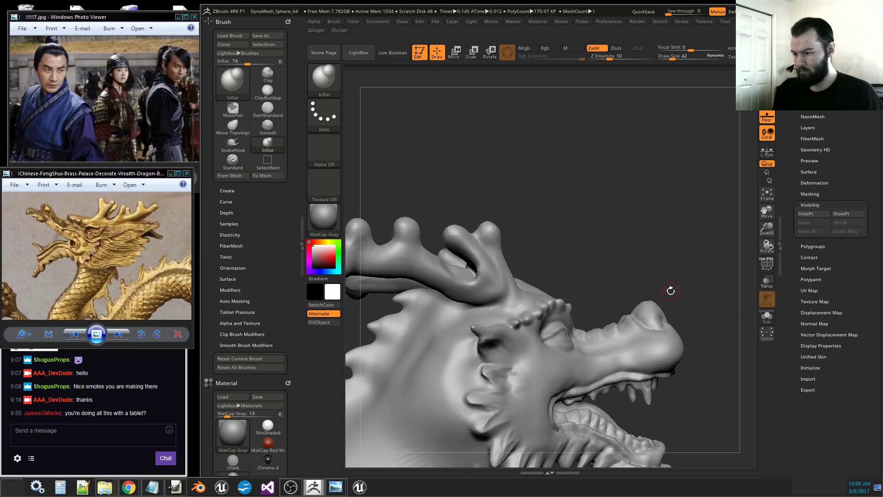
click(237, 146)
drag(559, 231, 529, 270)
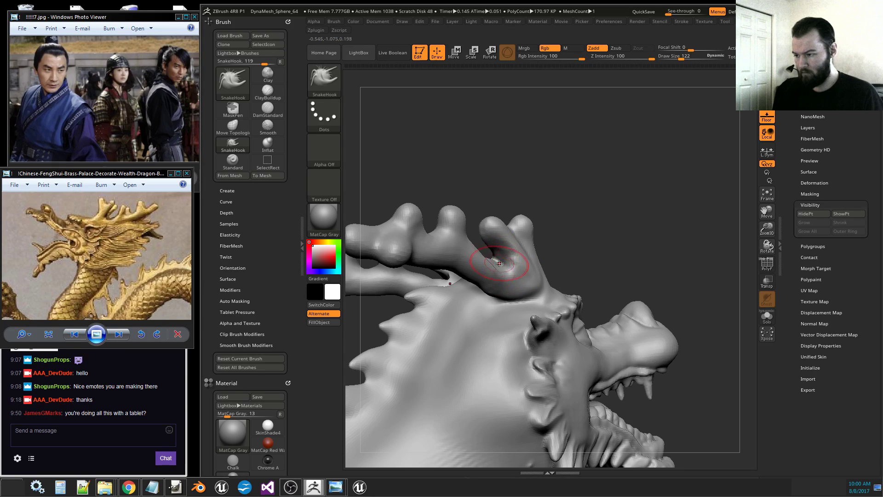
mouse_move(566, 232)
mouse_down()
mouse_move(506, 233)
mouse_move(506, 271)
mouse_up()
key(shift)
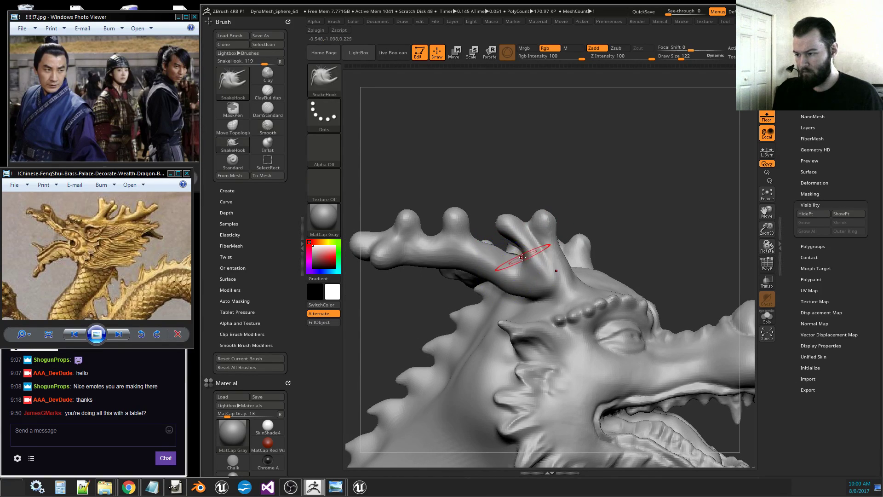
drag(578, 187, 520, 252)
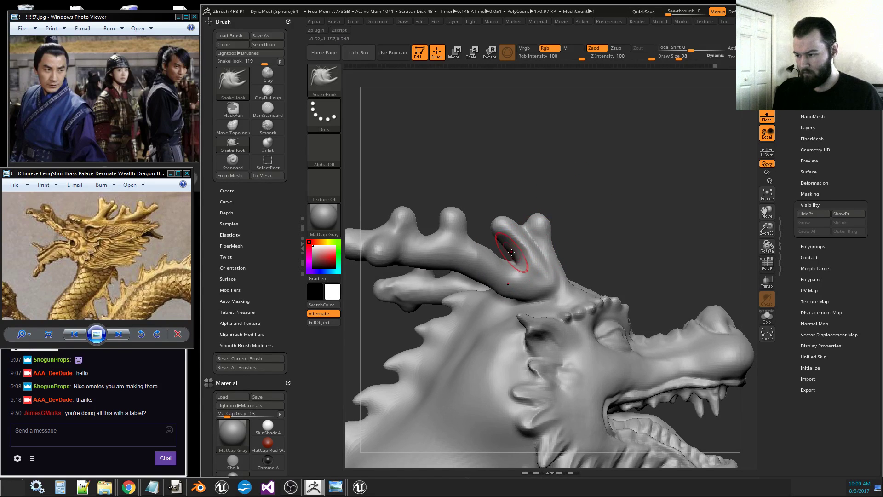
drag(587, 217, 521, 257)
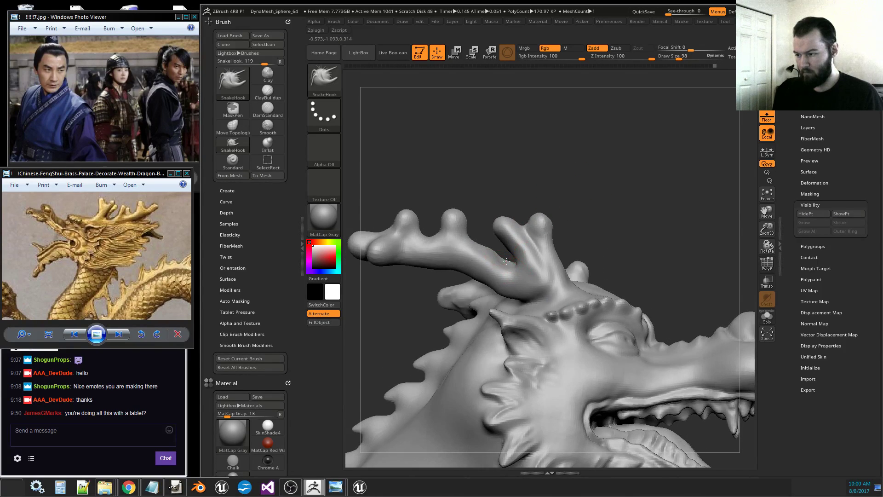
Fill out the antler's front fork with Inflat at draw size 98, and smooth the hollow between its prongs.
click(268, 143)
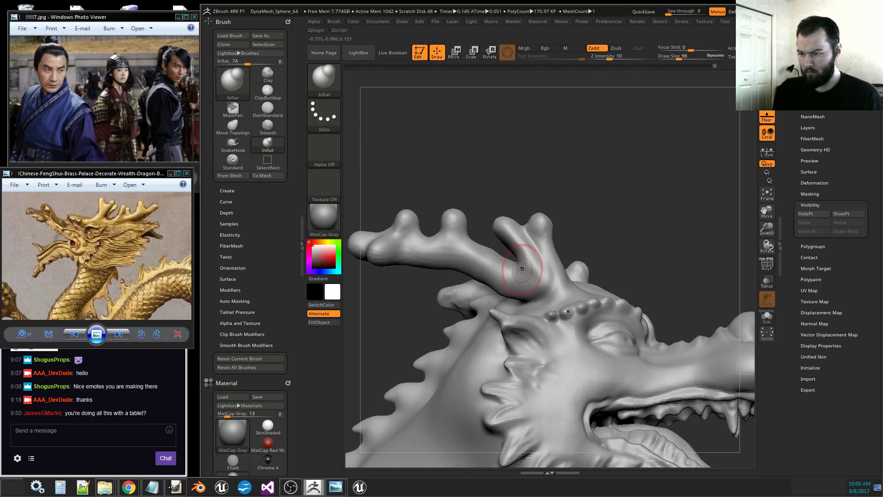
drag(575, 232, 640, 226)
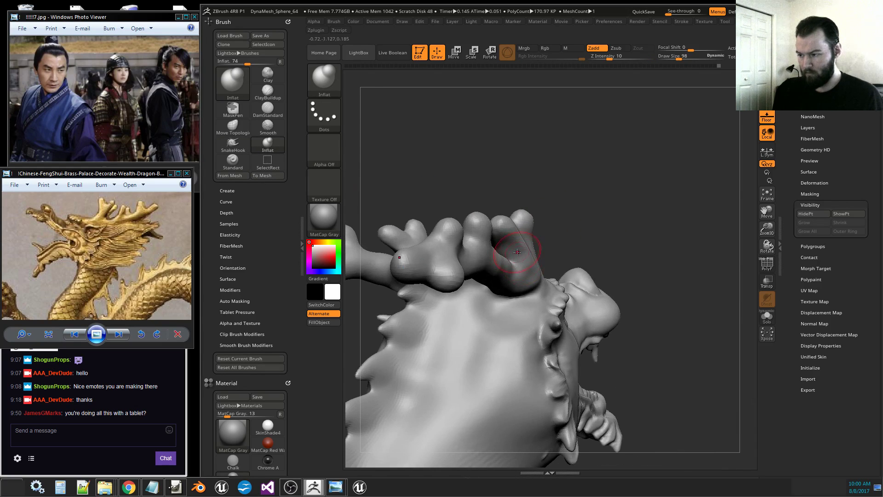
mouse_move(587, 234)
mouse_down()
mouse_move(639, 231)
mouse_move(612, 225)
mouse_up()
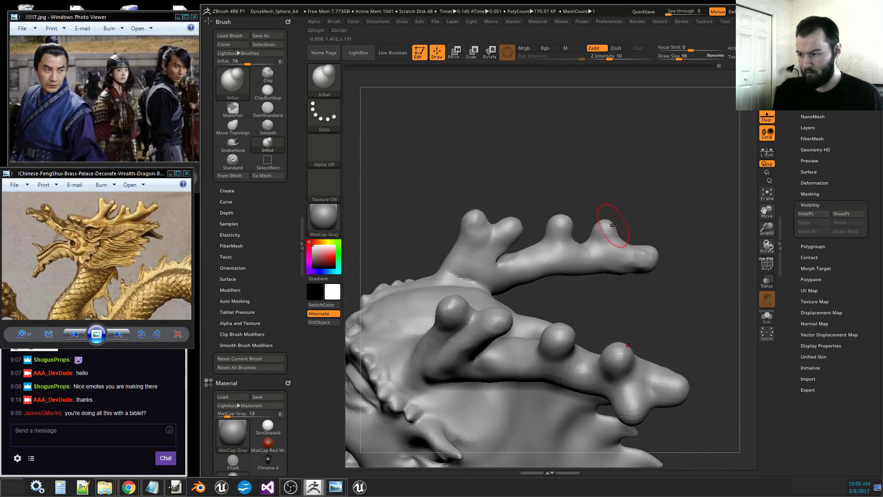
mouse_move(522, 262)
shift+mouse_down()
mouse_move(504, 265)
mouse_move(501, 237)
shift+mouse_up()
drag(536, 193, 680, 201)
mouse_move(526, 273)
mouse_down()
mouse_move(539, 280)
mouse_move(505, 270)
mouse_up()
mouse_move(627, 216)
mouse_down()
mouse_move(574, 230)
mouse_move(544, 288)
mouse_move(582, 283)
mouse_up()
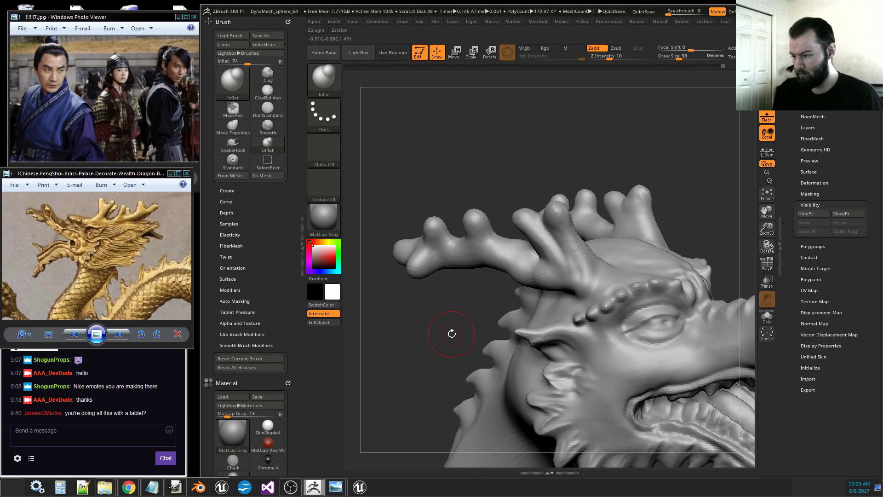
Thicken the underside of the antler stems and their rear prongs with Inflat at draw size 98.
drag(452, 333, 523, 300)
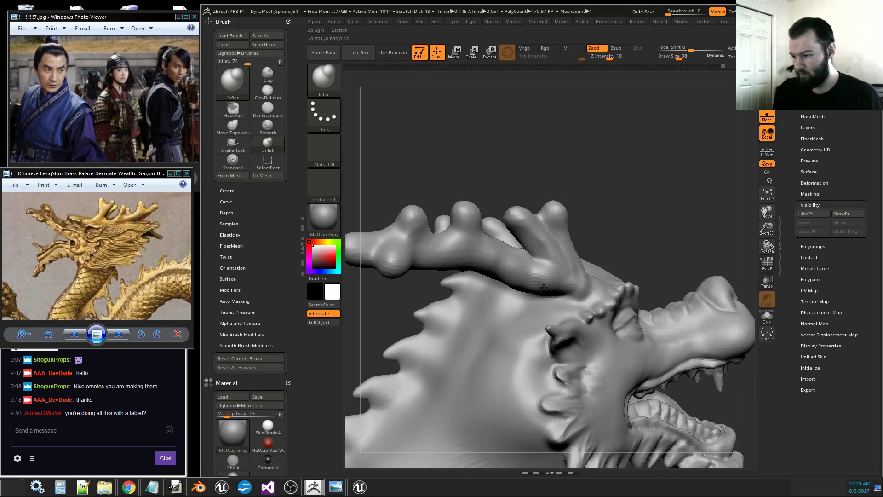
mouse_move(709, 216)
mouse_down()
mouse_move(691, 237)
mouse_move(654, 253)
mouse_move(665, 232)
mouse_move(697, 230)
mouse_up()
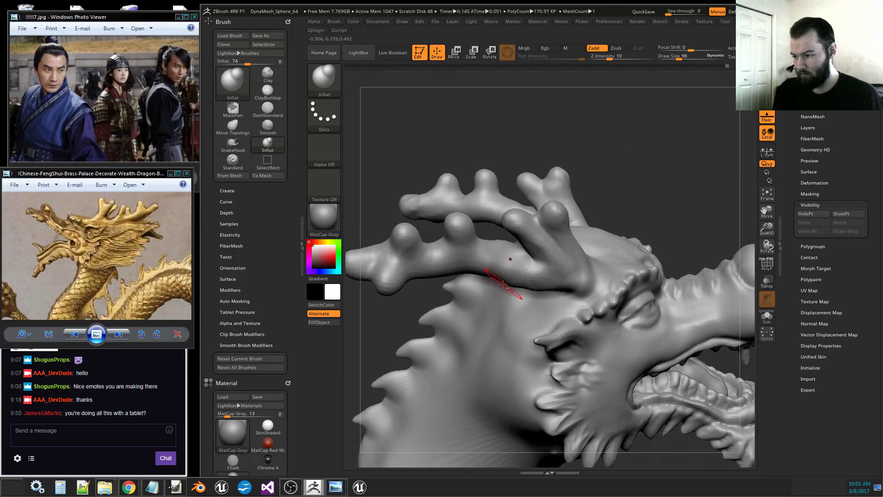
drag(700, 175, 691, 152)
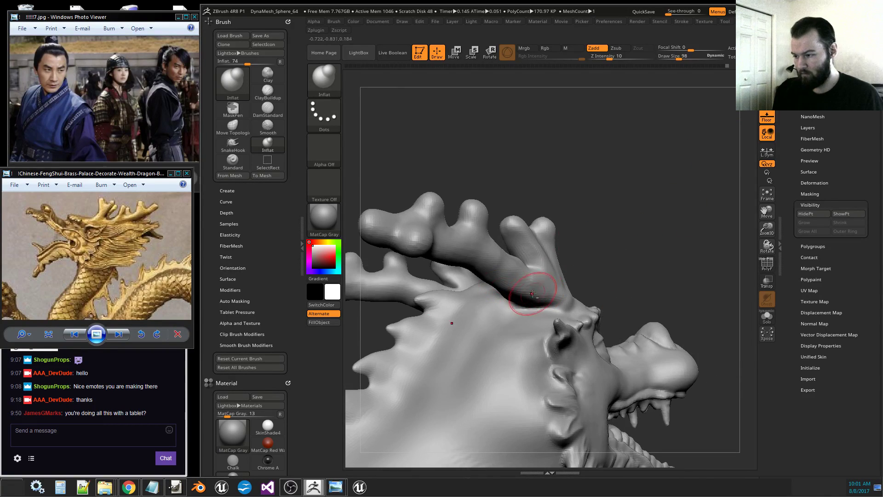
mouse_move(689, 248)
mouse_down()
mouse_move(629, 277)
mouse_move(663, 274)
mouse_move(631, 256)
mouse_up()
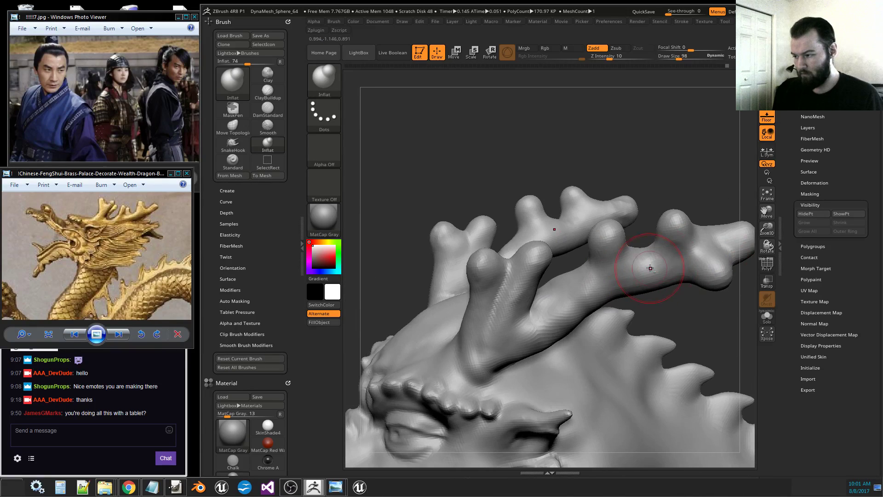
drag(748, 299, 559, 234)
drag(524, 325, 647, 295)
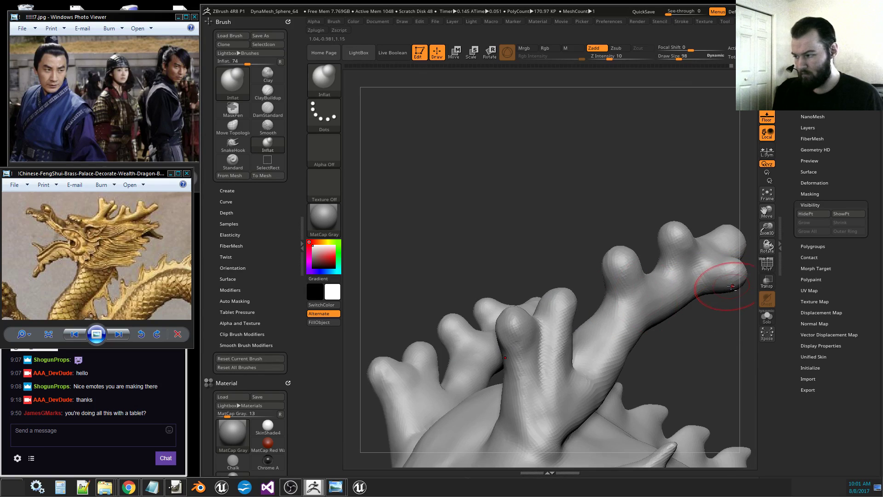
drag(767, 232, 596, 193)
Adjust the profile and tilt of the antlers with the Move Topological brush at draw size 378.
click(233, 126)
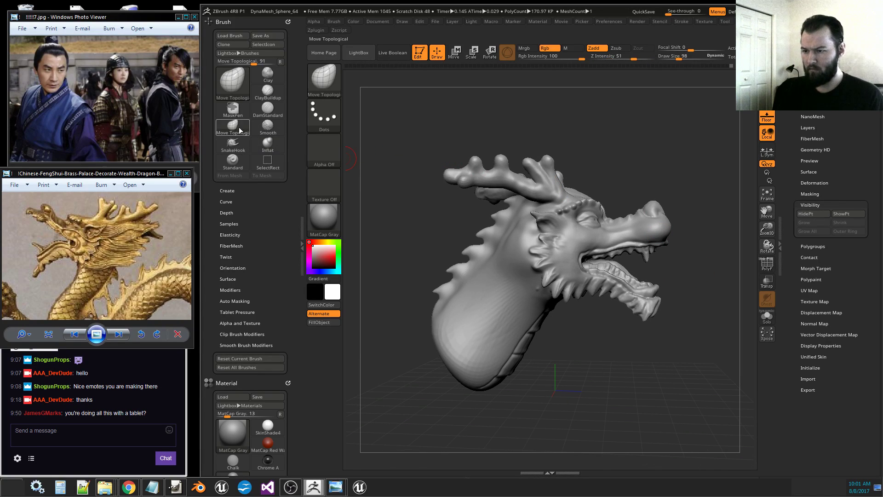
drag(689, 58, 721, 58)
key(bracketleft)
key(bracketleft)
key(bracketleft)
key(bracketleft)
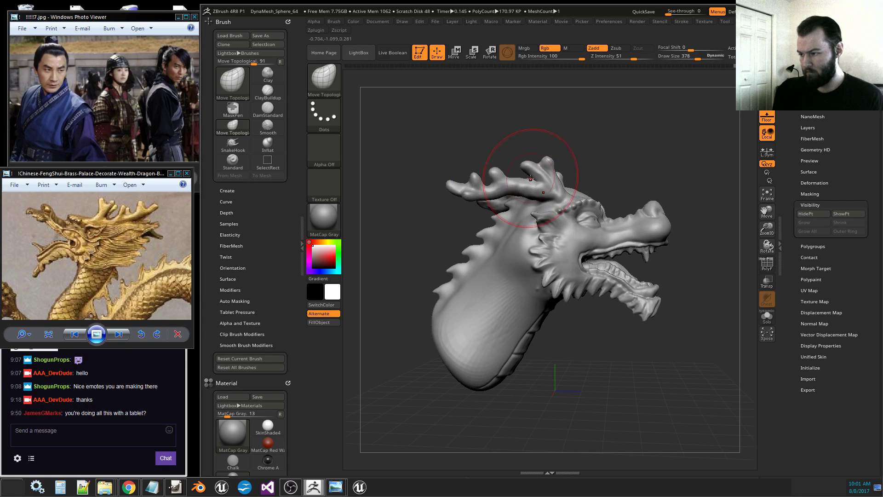
mouse_move(596, 148)
mouse_down()
mouse_move(469, 156)
mouse_move(433, 170)
mouse_up()
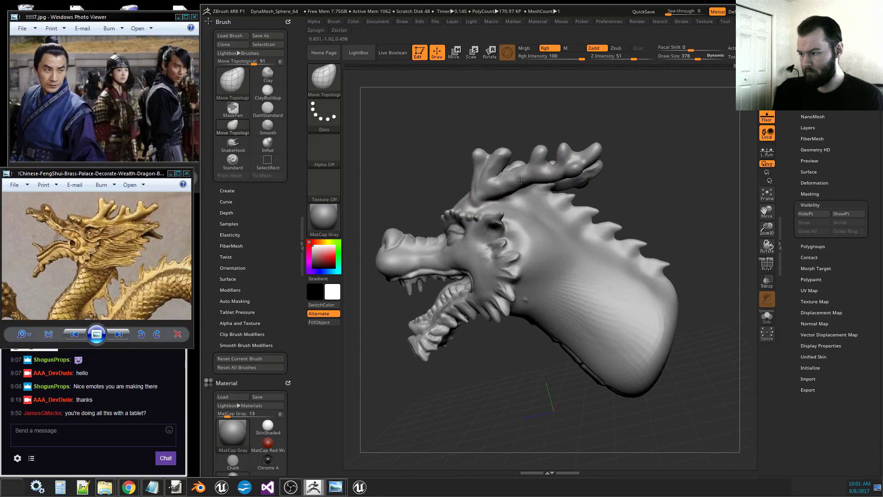
mouse_move(577, 155)
mouse_down()
mouse_move(659, 162)
mouse_move(657, 223)
mouse_up()
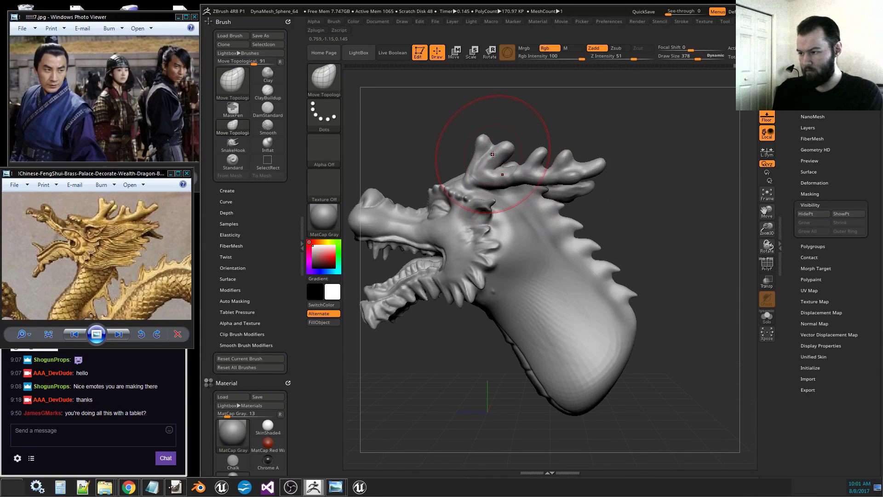
drag(527, 128, 479, 169)
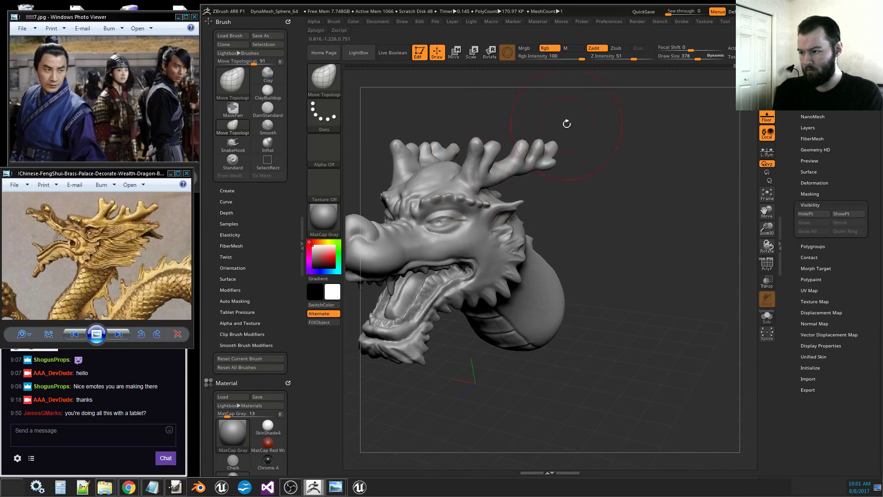
mouse_move(567, 124)
mouse_down()
mouse_move(586, 152)
mouse_move(489, 158)
mouse_move(515, 168)
mouse_move(605, 168)
mouse_up()
Spread the antlers outward as seen from the front and above with Move Topological at draw size 378, undoing one misplaced move.
drag(767, 228, 678, 287)
mouse_move(765, 212)
mouse_down()
mouse_move(764, 285)
mouse_move(773, 218)
mouse_up()
drag(767, 229, 714, 272)
mouse_move(568, 244)
mouse_down()
mouse_move(574, 249)
mouse_move(523, 264)
mouse_move(520, 254)
mouse_move(538, 255)
mouse_up()
key(ctrl+z)
mouse_move(585, 252)
mouse_down()
mouse_move(622, 250)
mouse_move(585, 258)
mouse_move(593, 260)
mouse_up()
mouse_move(577, 294)
mouse_down()
mouse_move(567, 424)
mouse_move(557, 414)
mouse_up()
mouse_move(600, 285)
mouse_down()
mouse_move(595, 279)
mouse_move(575, 306)
mouse_move(644, 338)
mouse_move(669, 315)
mouse_move(668, 329)
mouse_up()
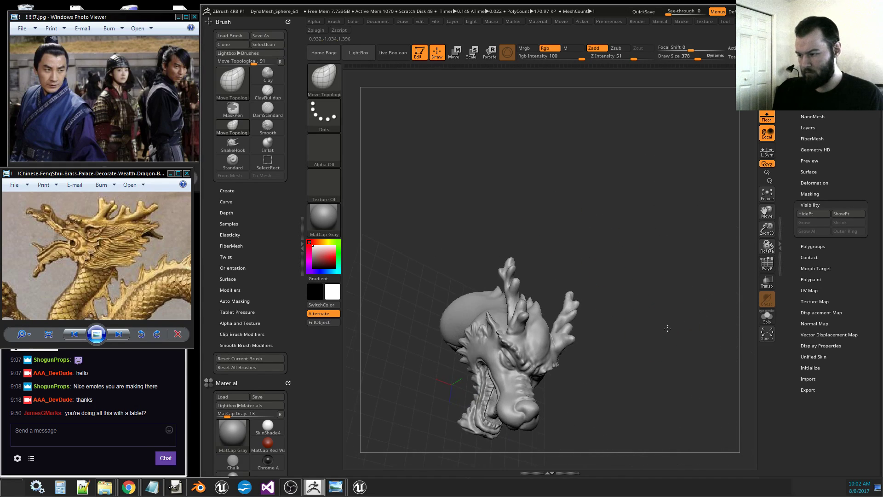
Swell the antler branches with the Inflat brush at draw size 378.
click(269, 149)
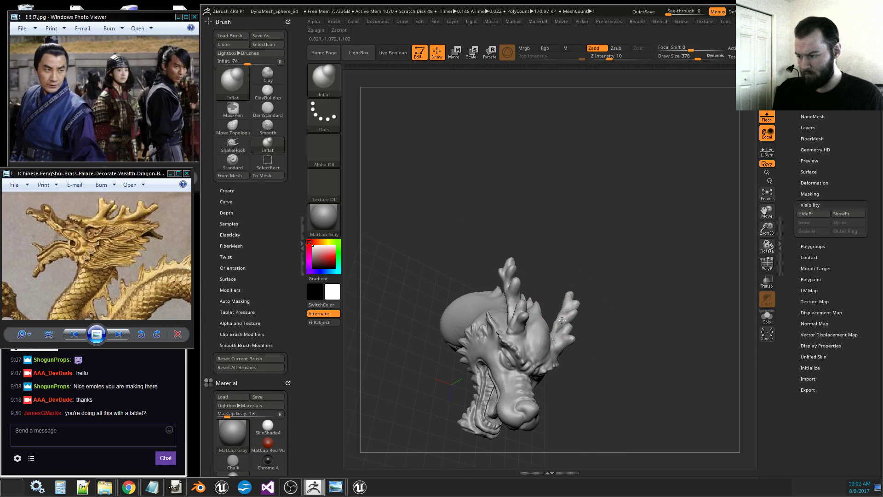
mouse_move(562, 320)
mouse_down()
mouse_move(551, 236)
mouse_move(582, 282)
mouse_move(643, 260)
mouse_up()
mouse_move(684, 284)
mouse_down()
mouse_move(660, 332)
mouse_move(692, 411)
mouse_move(688, 336)
mouse_move(672, 347)
mouse_move(678, 327)
mouse_up()
drag(767, 228, 774, 165)
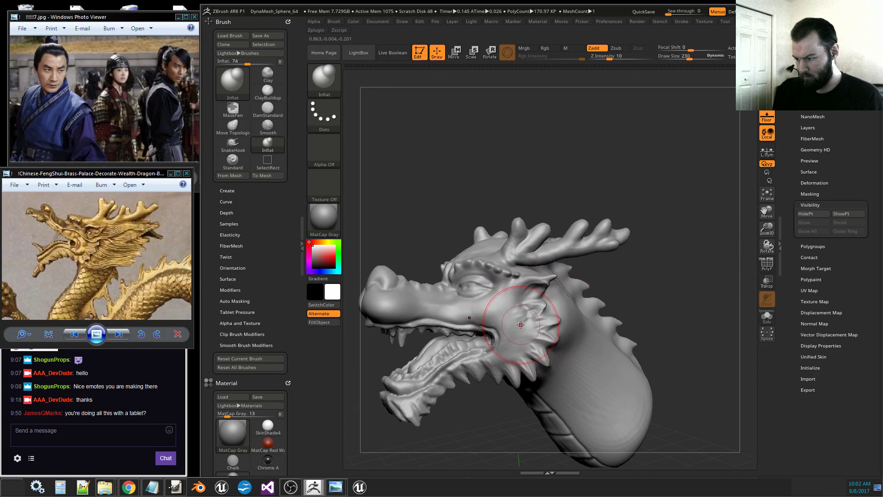
Smooth the cheek and build up its surface behind the mouth with Clay at draw size 146.
key(shift)
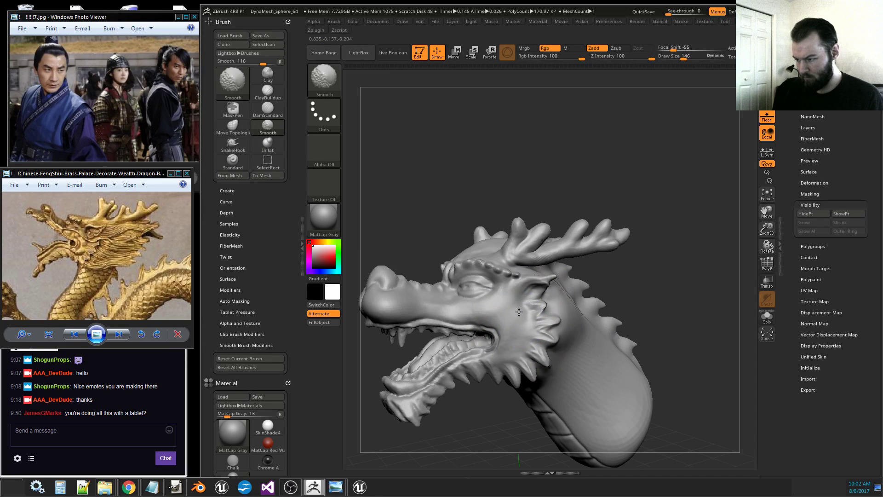
click(268, 74)
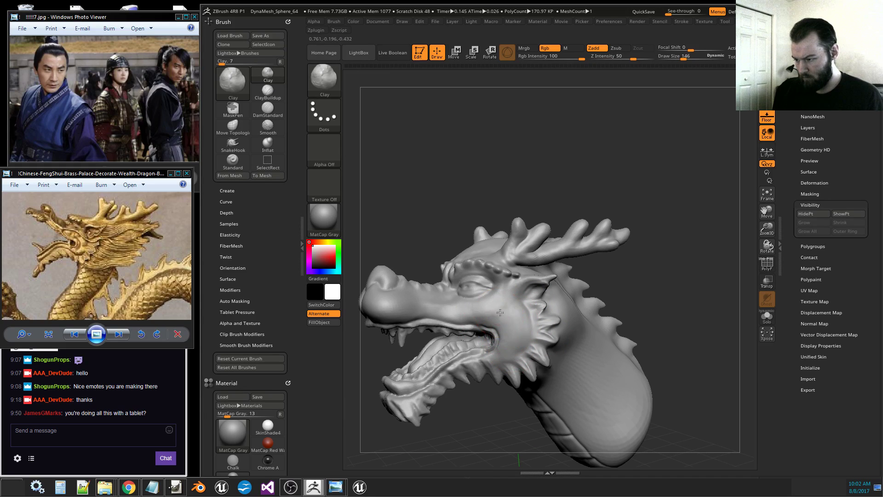
drag(608, 279, 584, 290)
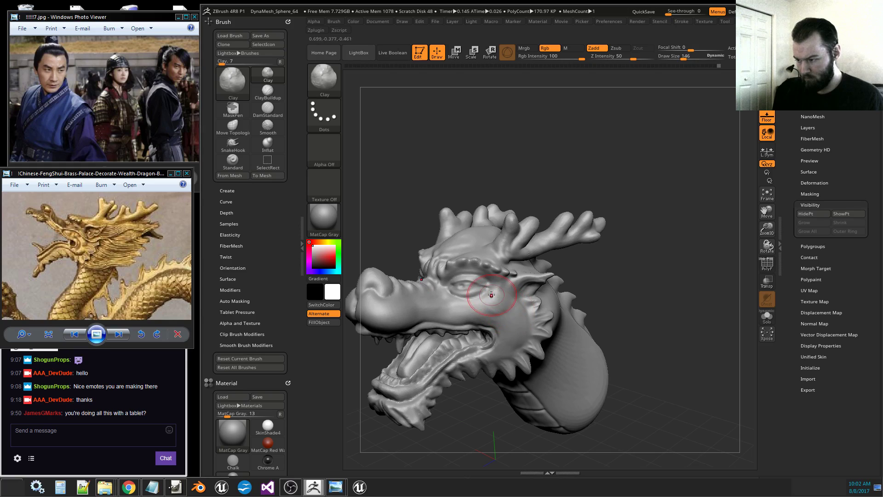
Sculpt wrinkles across the cheek below the eye and along the side of the snout with Clay at draw size 66.
key(bracketleft)
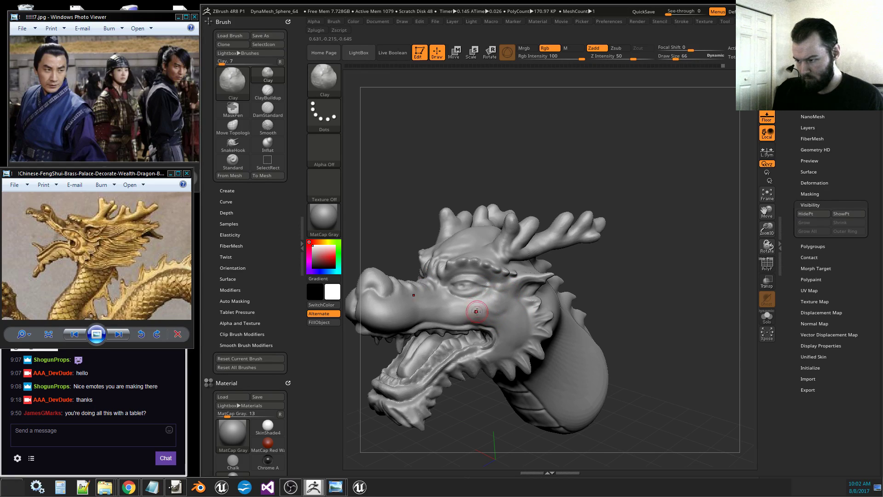
drag(594, 258, 603, 205)
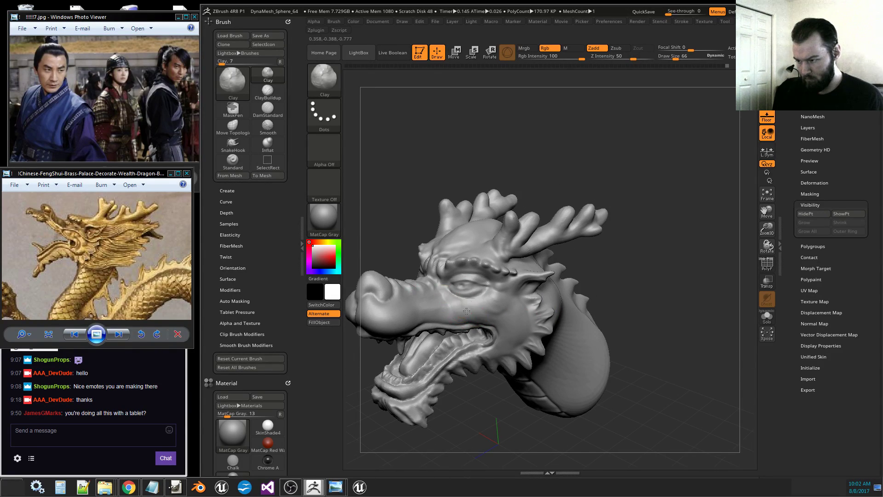
drag(534, 319, 443, 311)
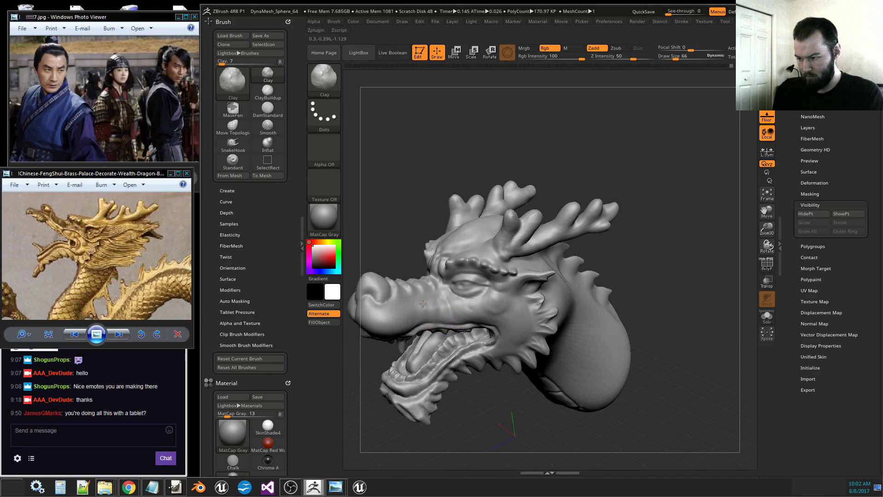
mouse_move(340, 387)
mouse_down()
mouse_move(336, 312)
mouse_move(415, 303)
mouse_up()
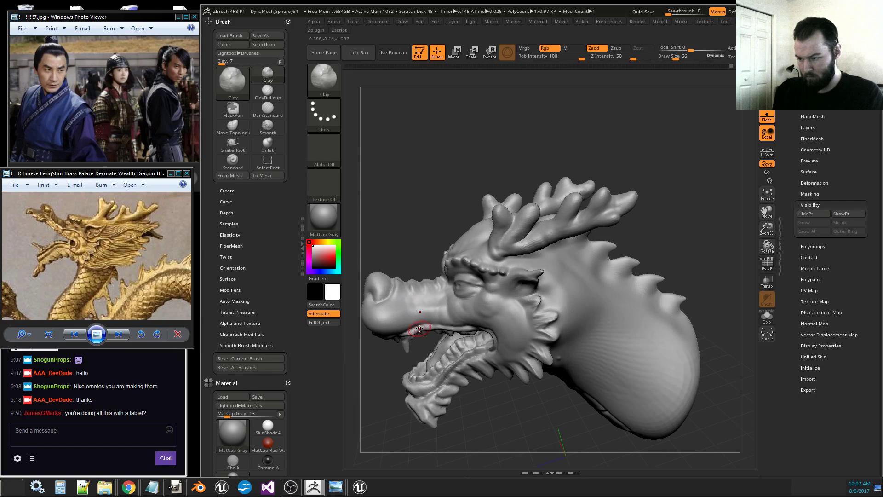
drag(380, 379, 580, 335)
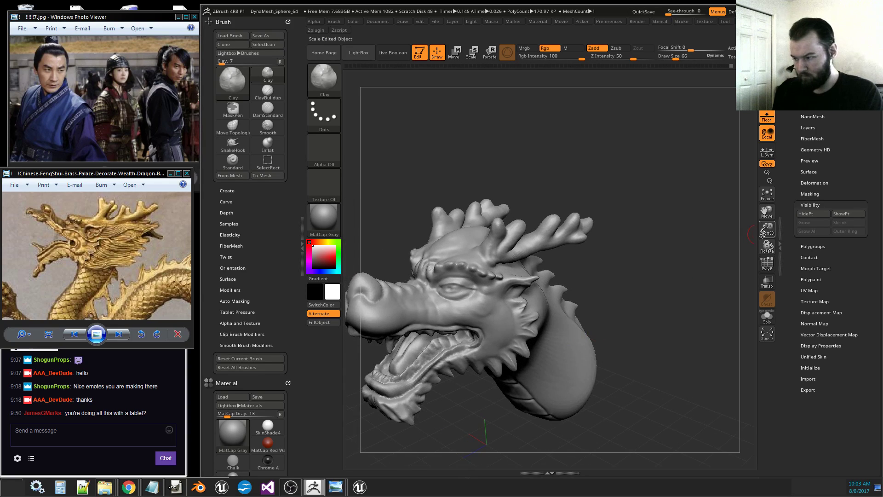
Pull the front edge of the upper lip down into small lobes with SnakeHook at draw size 46.
drag(763, 233, 763, 244)
drag(766, 212, 807, 212)
drag(399, 399, 411, 358)
click(235, 150)
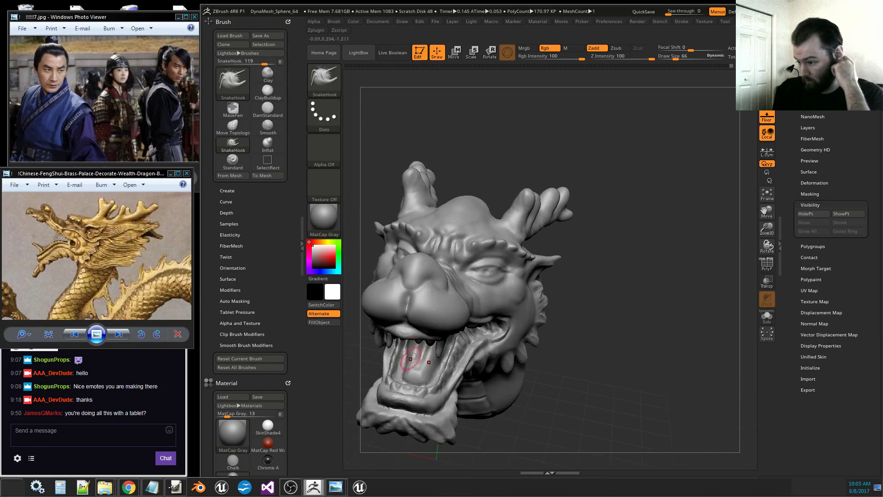
mouse_move(416, 320)
mouse_down()
mouse_move(415, 329)
mouse_move(432, 325)
mouse_up()
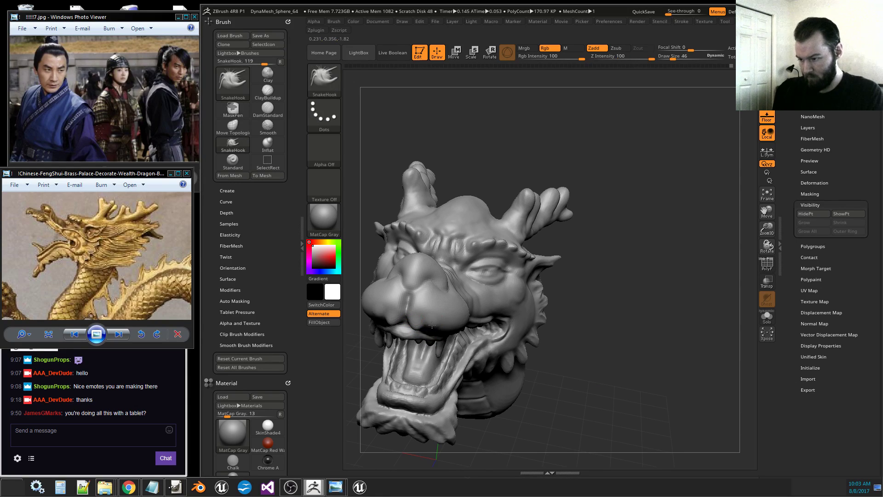
drag(590, 376, 522, 362)
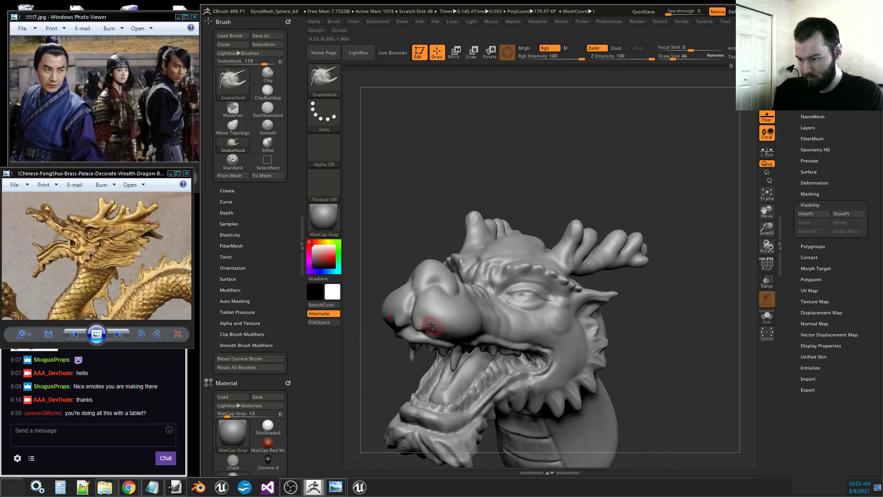
drag(431, 327, 432, 337)
Extend the pointed lobes along the side of the upper lip above the fangs with SnakeHook at draw size 46.
drag(682, 387, 589, 391)
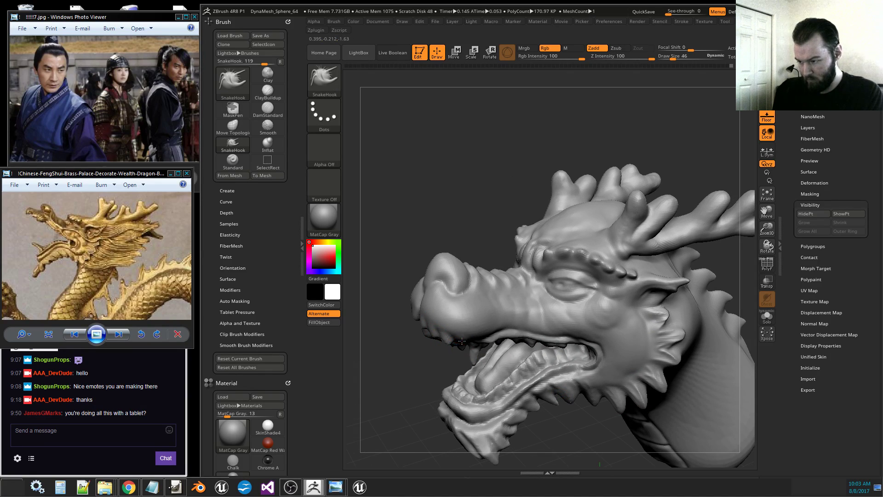
drag(437, 370, 405, 370)
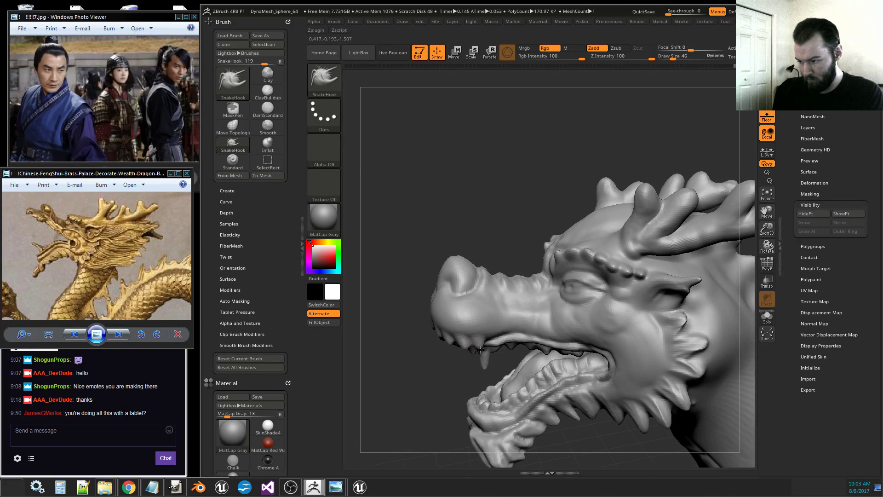
mouse_move(483, 354)
mouse_down()
mouse_move(508, 372)
mouse_move(474, 344)
mouse_up()
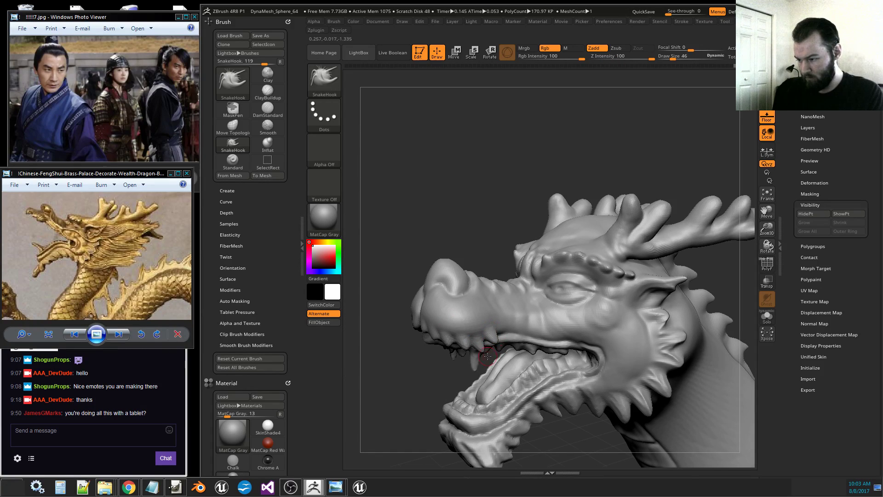
drag(497, 341, 492, 332)
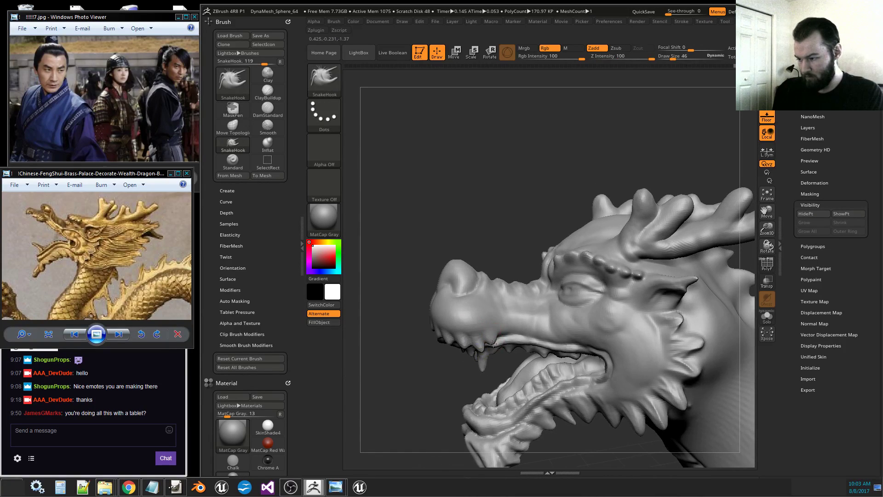
Pull a long whisker out of each side of the snout beside the nose with SnakeHook at draw size 46.
drag(693, 457, 747, 455)
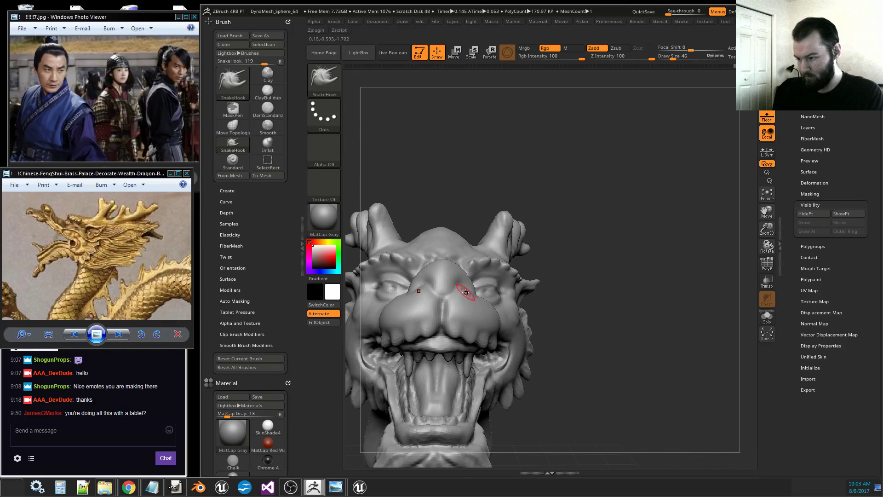
mouse_move(627, 321)
mouse_down()
mouse_move(625, 340)
mouse_move(501, 344)
mouse_move(581, 305)
mouse_move(631, 295)
mouse_move(628, 330)
mouse_move(456, 325)
mouse_move(515, 306)
mouse_move(576, 267)
mouse_move(570, 274)
mouse_up()
Remesh the DynaMesh and thicken both whiskers evenly to their tips with Inflat at draw sizes 46 and 94.
key(ctrl)
mouse_move(614, 346)
mouse_down()
mouse_move(623, 253)
mouse_move(625, 327)
mouse_move(603, 322)
mouse_up()
key(ctrl)
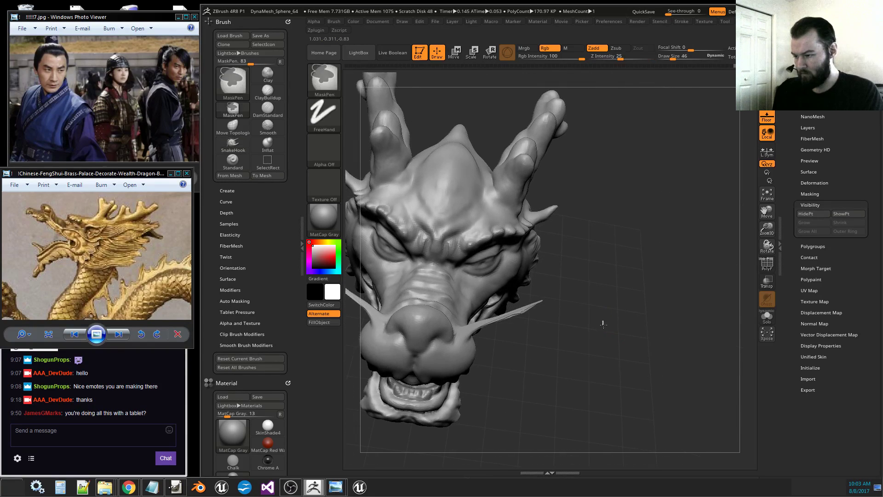
mouse_move(617, 364)
mouse_down()
mouse_move(613, 373)
mouse_move(595, 333)
mouse_move(596, 442)
mouse_move(615, 380)
mouse_move(581, 358)
mouse_up()
click(268, 142)
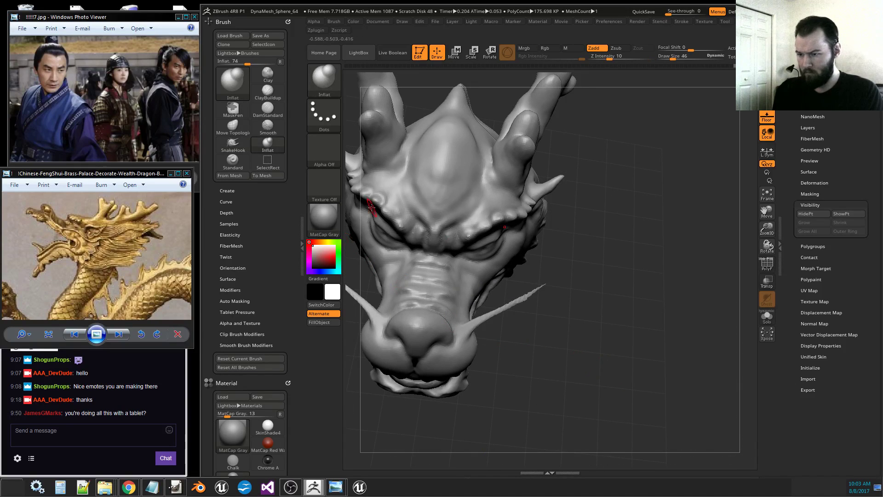
mouse_move(368, 202)
mouse_down()
mouse_move(471, 202)
mouse_move(526, 304)
mouse_up()
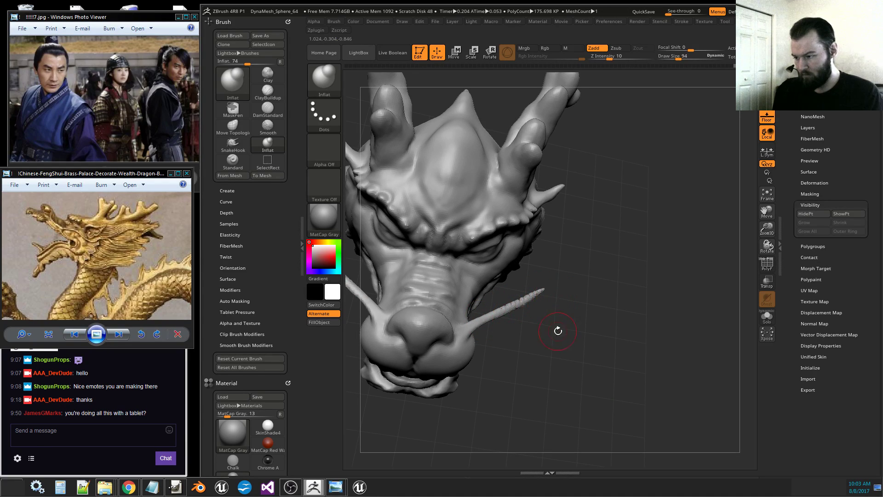
mouse_move(558, 331)
mouse_down()
mouse_move(564, 339)
mouse_move(541, 324)
mouse_move(548, 290)
mouse_move(528, 320)
mouse_up()
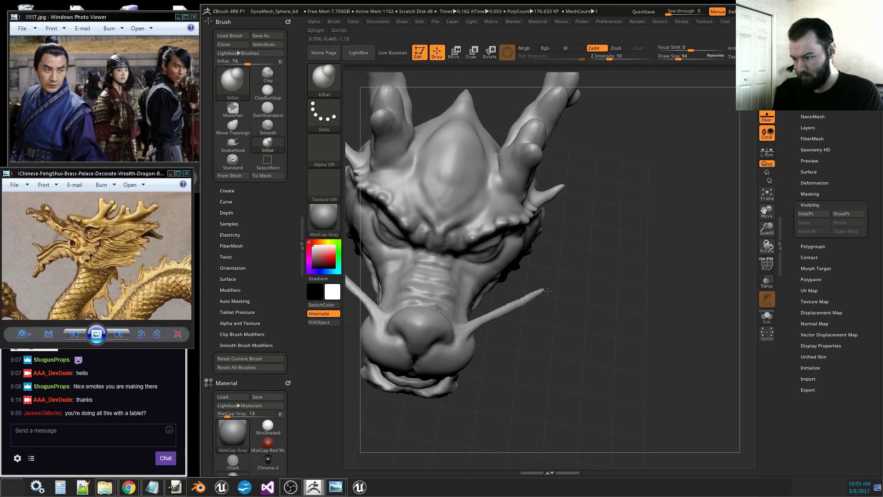
drag(552, 351, 569, 282)
drag(722, 269, 610, 257)
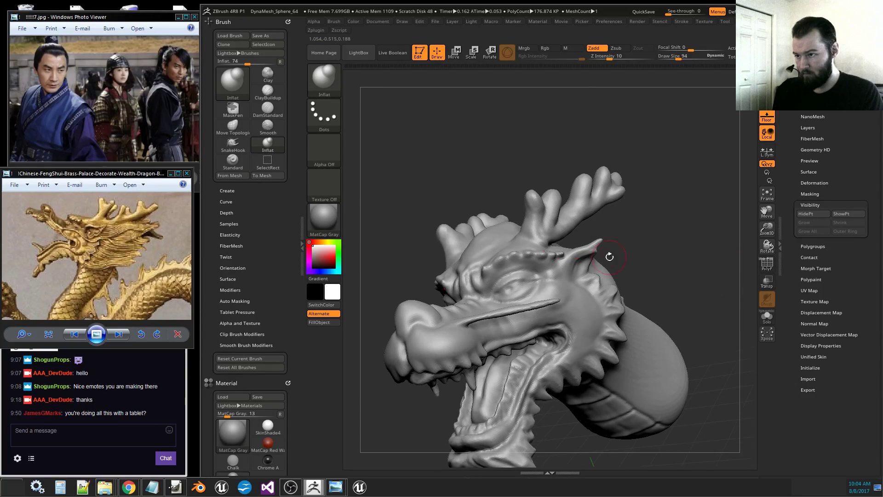
Bend both whiskers backward into a curve beside the snout with SnakeHook at draw sizes 186 and 118.
click(233, 145)
mouse_move(665, 241)
mouse_down()
mouse_move(713, 291)
mouse_move(503, 318)
mouse_move(478, 306)
mouse_up()
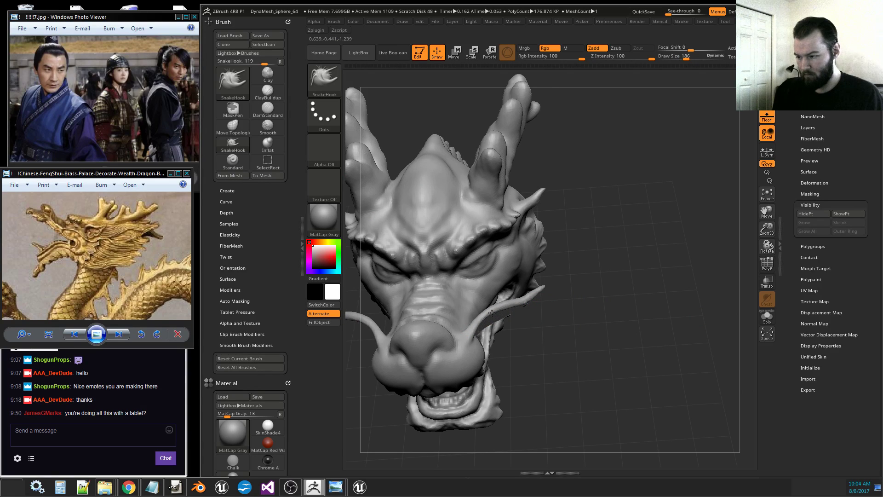
mouse_move(624, 349)
mouse_down()
mouse_move(608, 357)
mouse_move(565, 298)
mouse_up()
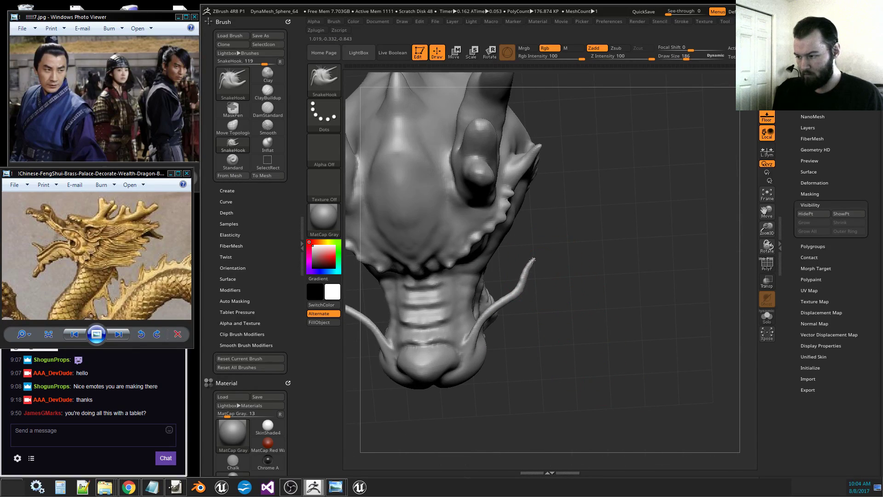
drag(528, 253, 529, 246)
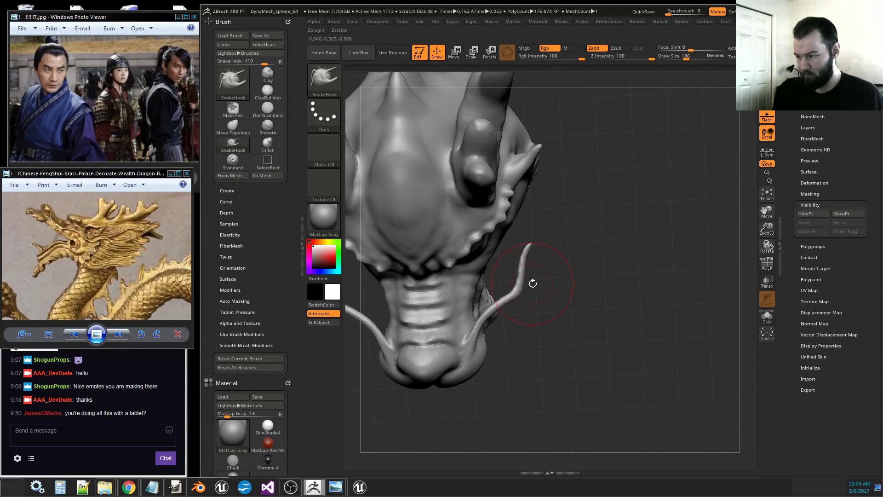
mouse_move(533, 283)
mouse_down()
mouse_move(579, 306)
mouse_move(544, 270)
mouse_move(516, 287)
mouse_move(504, 280)
mouse_up()
drag(501, 312, 492, 334)
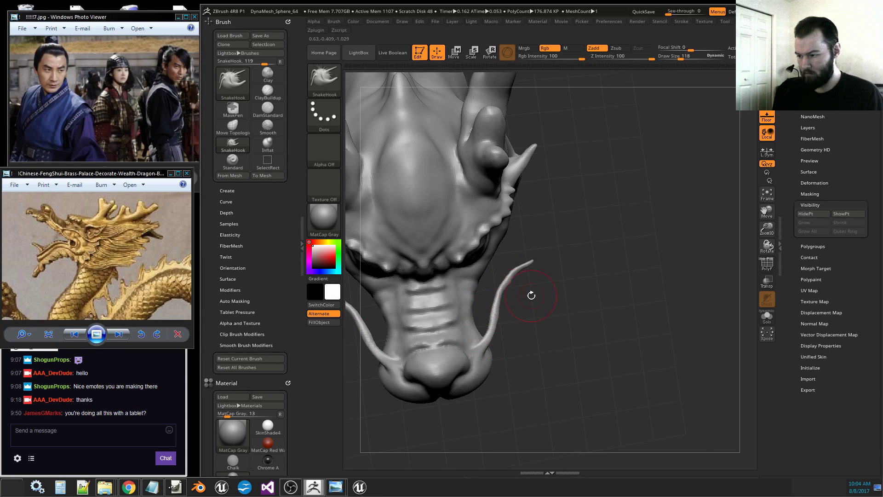
Shape the whiskers from the side along the snout with SnakeHook at draw size 146, and remesh the sculpt.
mouse_move(528, 294)
mouse_down()
mouse_move(606, 281)
mouse_move(694, 299)
mouse_up()
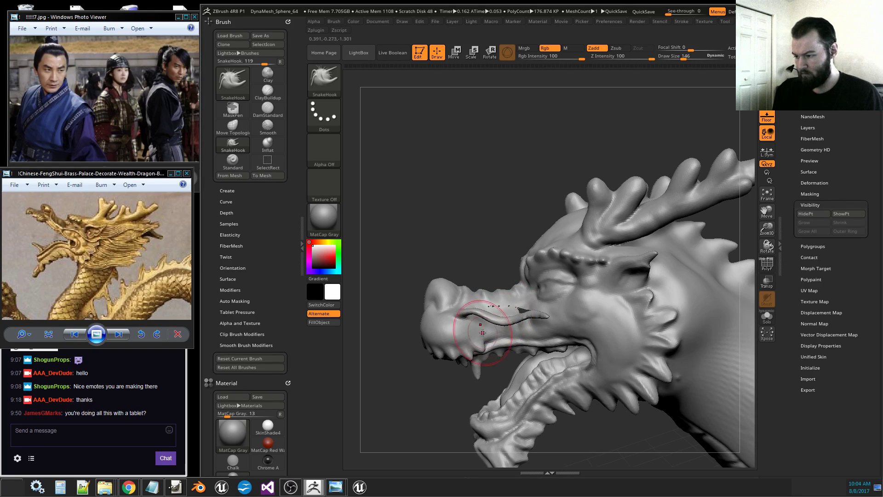
drag(483, 332, 480, 389)
drag(569, 342, 632, 338)
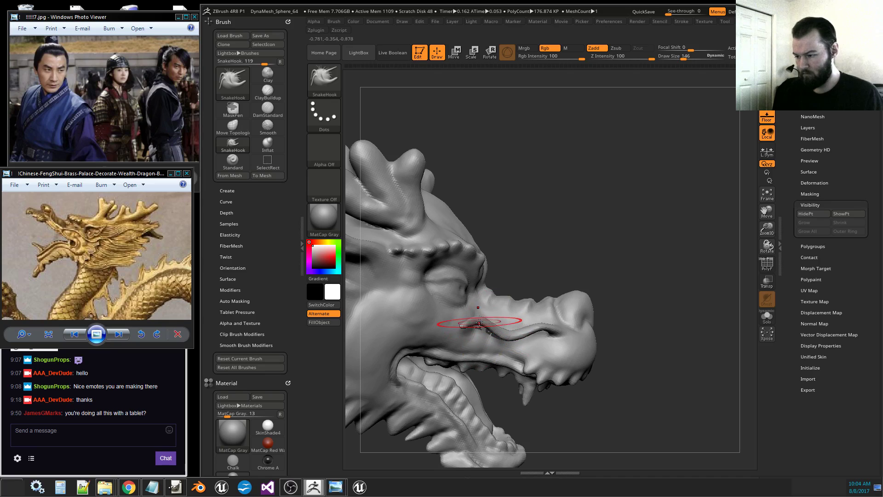
drag(503, 331, 629, 330)
mouse_move(628, 331)
right_down()
mouse_move(657, 331)
mouse_move(654, 340)
mouse_move(642, 322)
right_up()
mouse_move(643, 322)
mouse_down()
mouse_move(667, 318)
mouse_move(633, 315)
mouse_move(632, 334)
mouse_move(666, 332)
mouse_move(638, 358)
mouse_move(660, 330)
mouse_move(645, 338)
mouse_move(692, 344)
mouse_move(665, 329)
mouse_up()
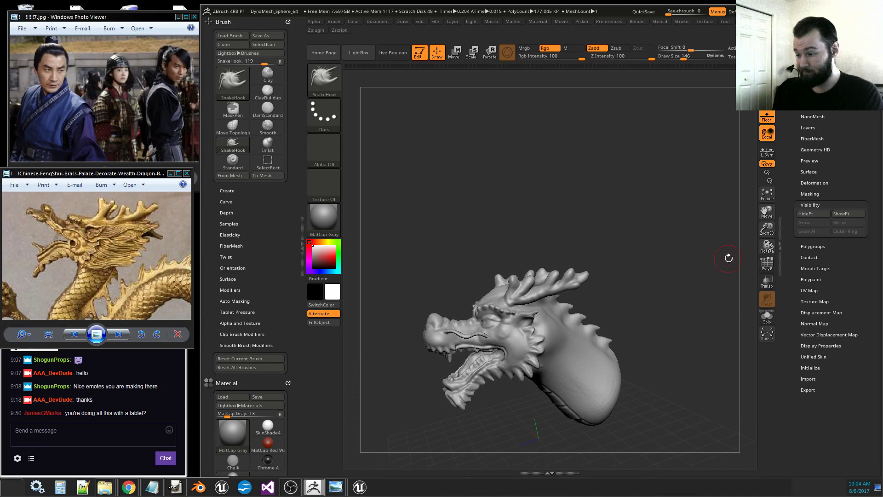
Carve grooves along both sides of the neck's dorsal spikes with DamStandard at Z Intensity 100 and draw size 186.
drag(767, 228, 744, 164)
mouse_move(701, 263)
mouse_down()
mouse_move(640, 294)
mouse_move(695, 290)
mouse_move(665, 301)
mouse_move(675, 289)
mouse_move(738, 284)
mouse_move(661, 293)
mouse_move(689, 285)
mouse_move(676, 256)
mouse_up()
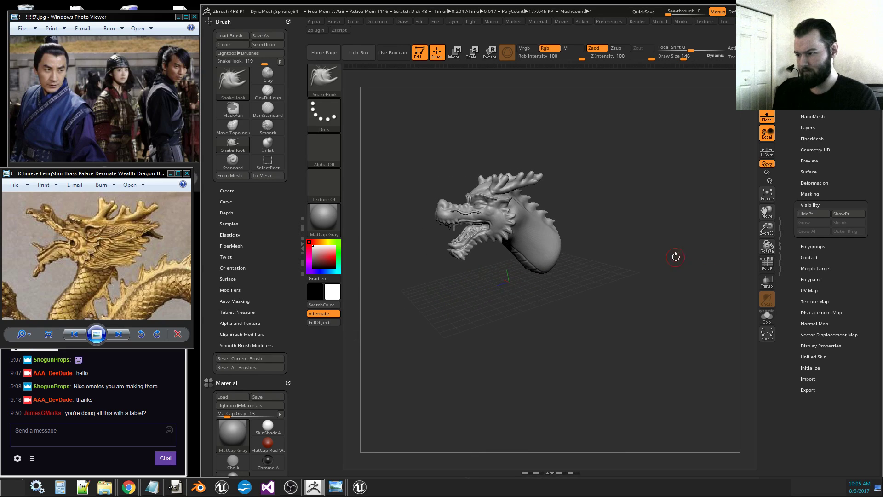
drag(591, 225, 576, 222)
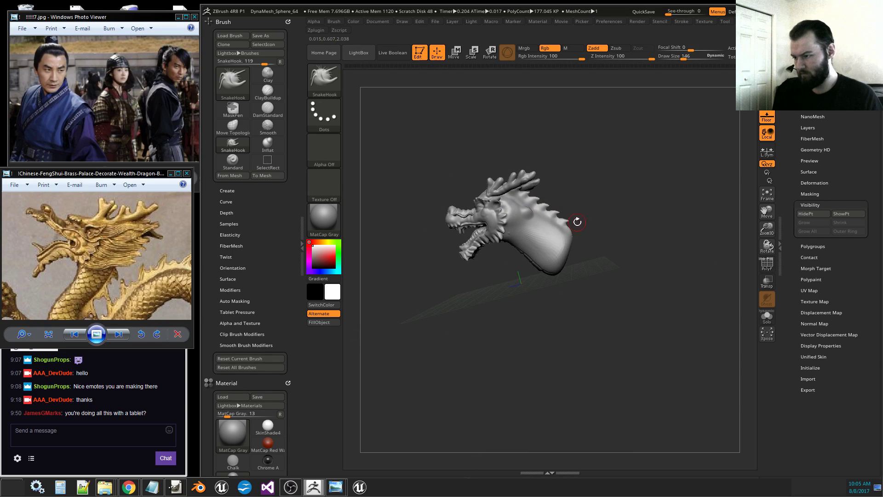
mouse_move(741, 230)
alt+mouse_down()
mouse_move(728, 268)
mouse_move(546, 270)
alt+mouse_up()
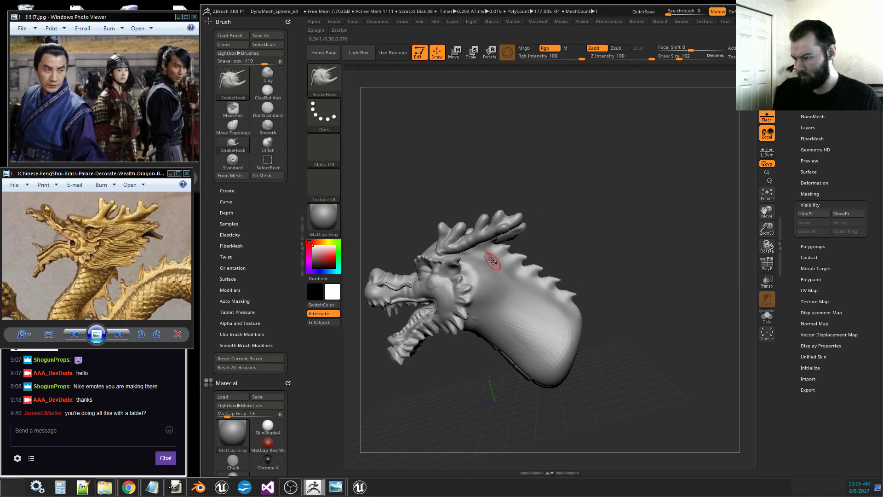
mouse_move(576, 263)
mouse_down()
mouse_move(644, 268)
mouse_move(658, 293)
mouse_up()
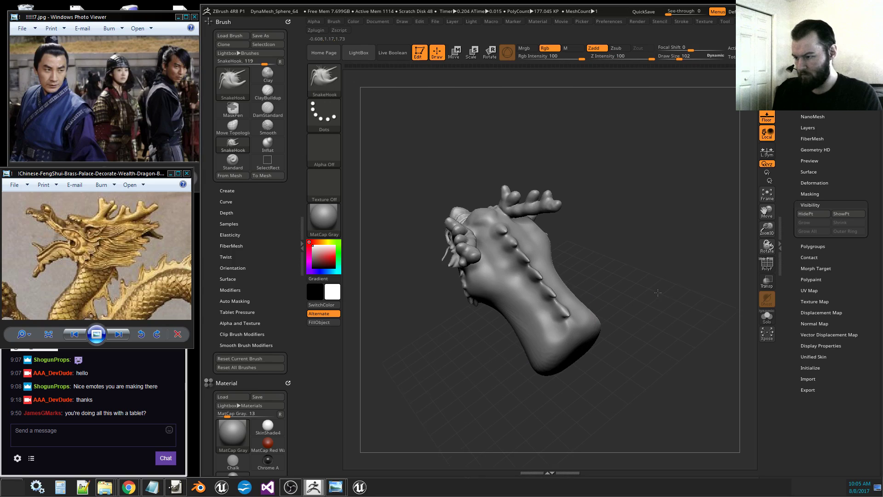
click(268, 110)
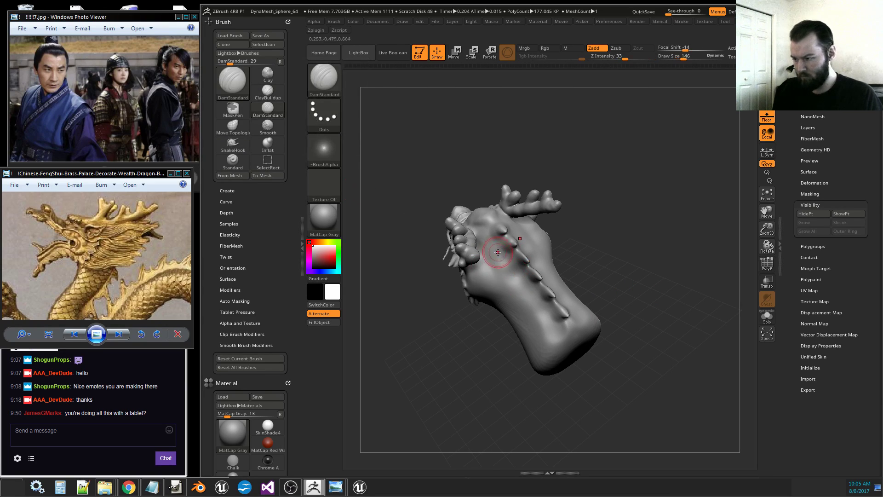
click(653, 57)
key(bracketright)
key(bracketright)
key(bracketright)
key(bracketright)
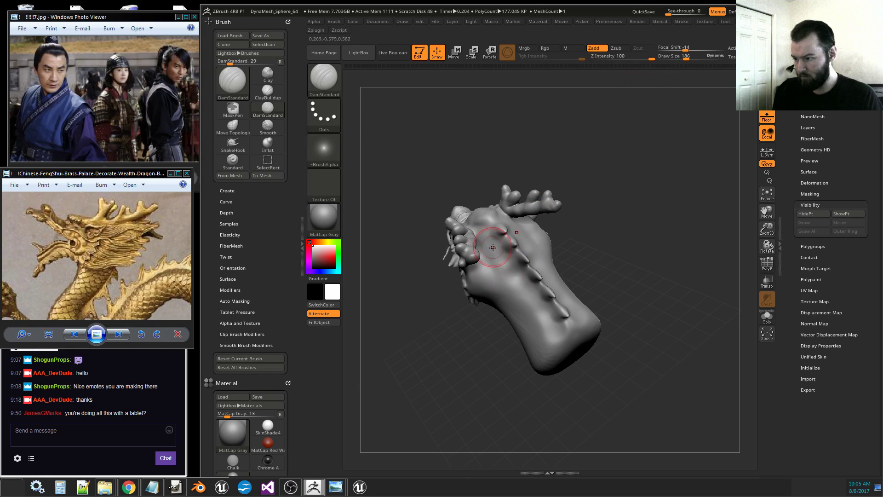
drag(587, 226, 605, 264)
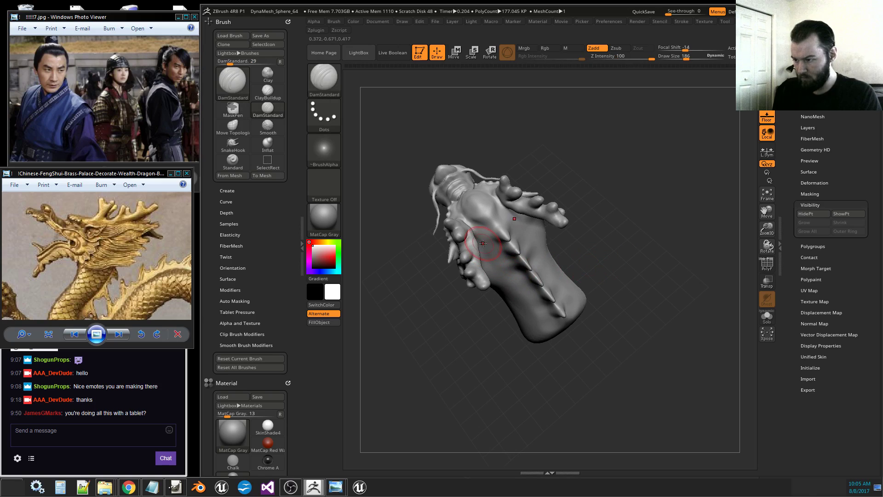
mouse_move(490, 251)
mouse_down()
mouse_move(496, 255)
mouse_move(483, 237)
mouse_move(539, 325)
mouse_up()
key(ctrl+z)
key(ctrl+z)
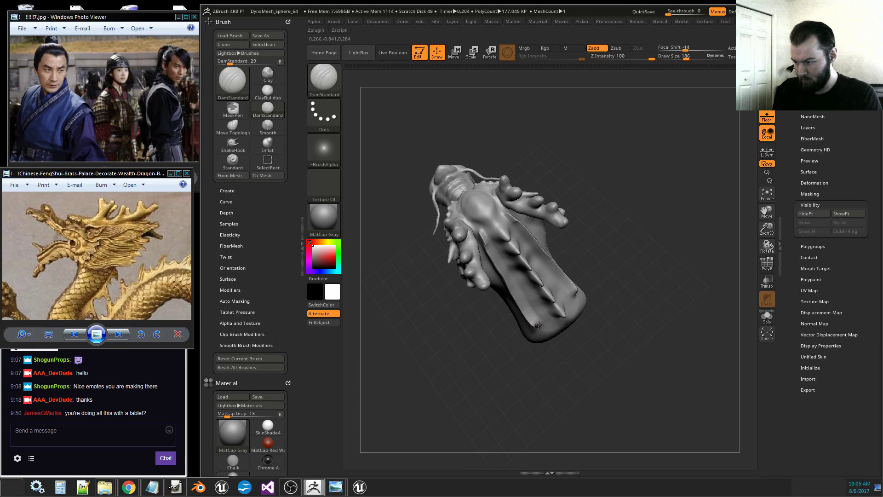
mouse_move(607, 361)
mouse_down()
mouse_move(611, 288)
mouse_move(685, 300)
mouse_move(657, 309)
mouse_up()
mouse_move(561, 330)
mouse_down()
mouse_move(568, 311)
mouse_move(547, 296)
mouse_up()
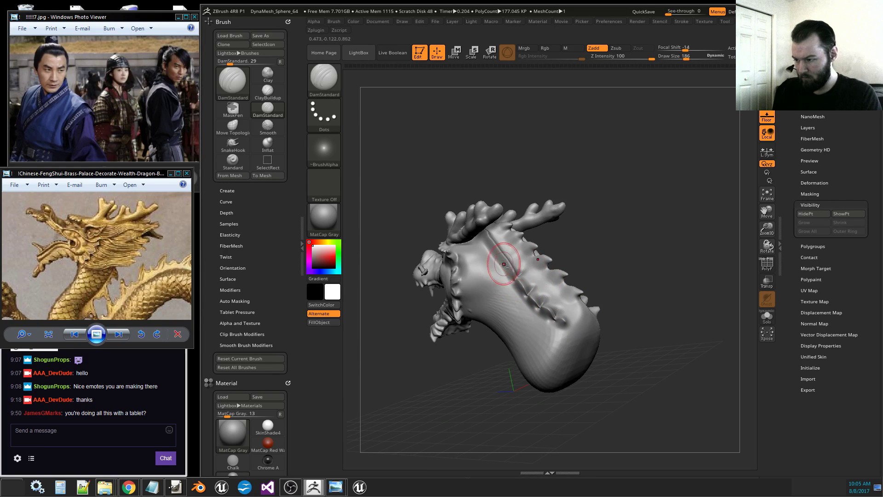
Soften the grooves beside the dorsal spikes with Smooth at draw size 186.
mouse_move(636, 252)
mouse_down()
mouse_move(648, 285)
mouse_move(658, 283)
mouse_up()
shift+drag(564, 324, 530, 299)
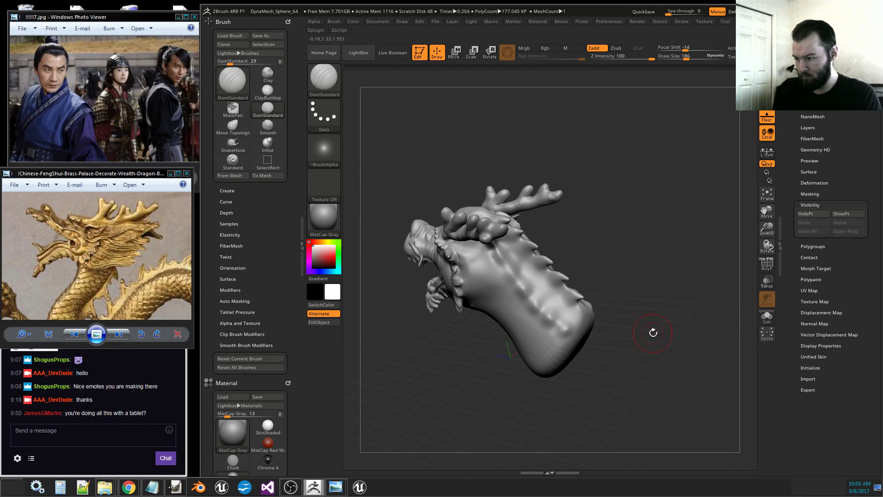
drag(652, 329, 630, 335)
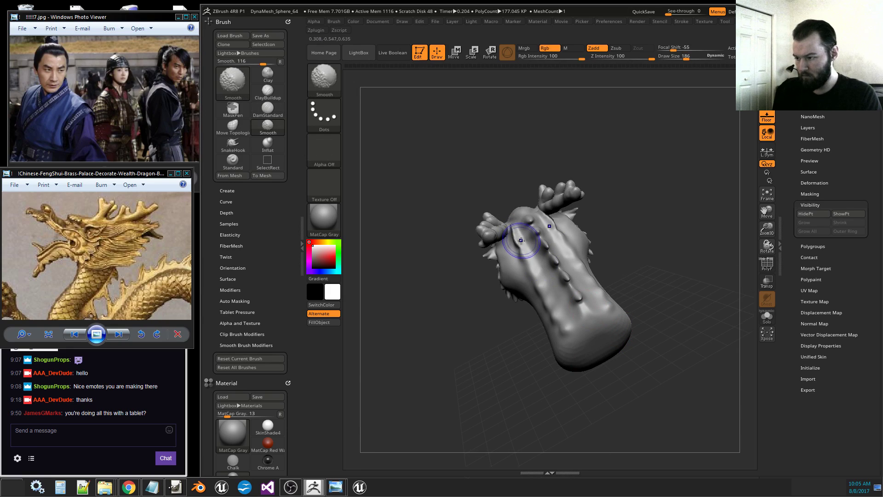
key(shift)
key(shift)
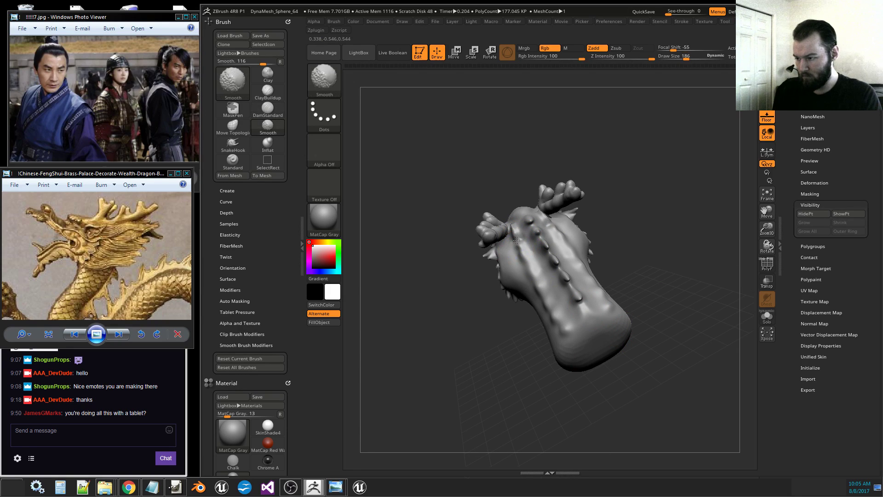
Carve folds into the neck behind the cheek and jaw with DamStandard at draw size 186, reducing Z Intensity from 100 to 37.
mouse_move(644, 257)
mouse_down()
mouse_move(714, 272)
mouse_move(654, 318)
mouse_move(718, 293)
mouse_move(662, 222)
mouse_up()
drag(651, 341, 534, 274)
drag(505, 359, 502, 286)
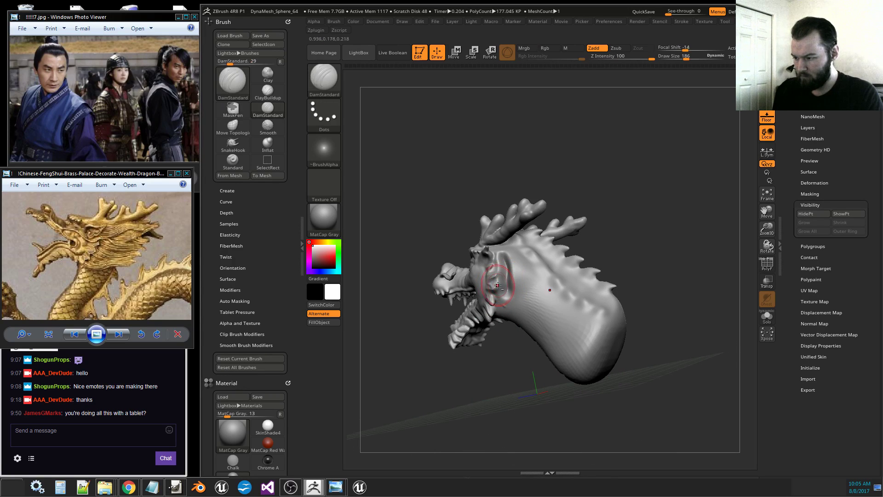
click(628, 59)
drag(617, 183, 502, 268)
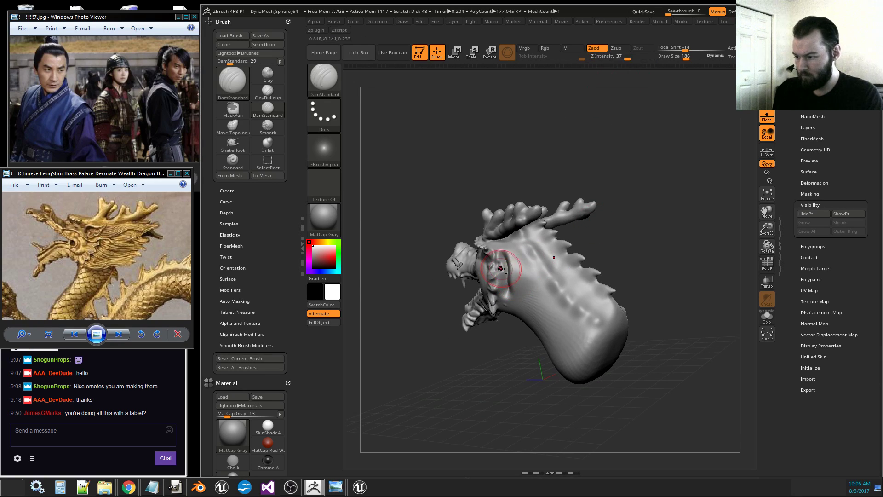
mouse_move(588, 223)
mouse_down()
mouse_move(502, 258)
mouse_move(517, 287)
mouse_up()
drag(522, 254, 531, 269)
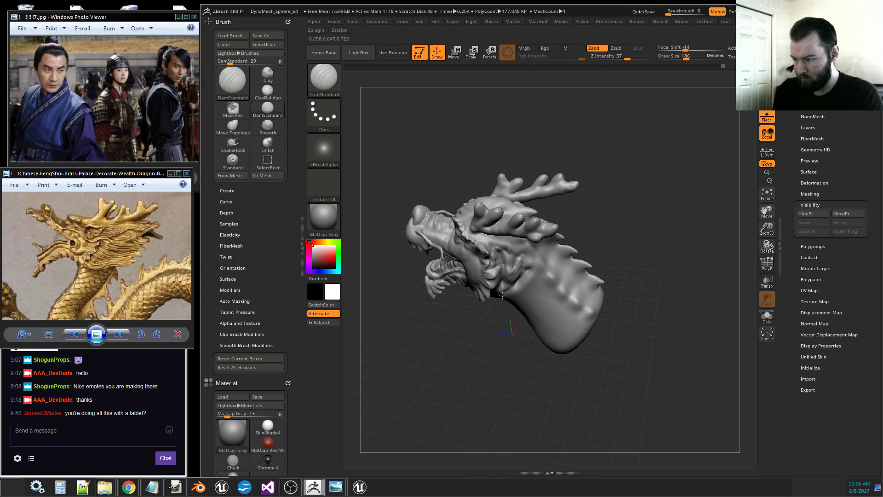
mouse_move(498, 337)
mouse_down()
mouse_move(502, 285)
mouse_move(498, 295)
mouse_up()
drag(482, 332, 506, 297)
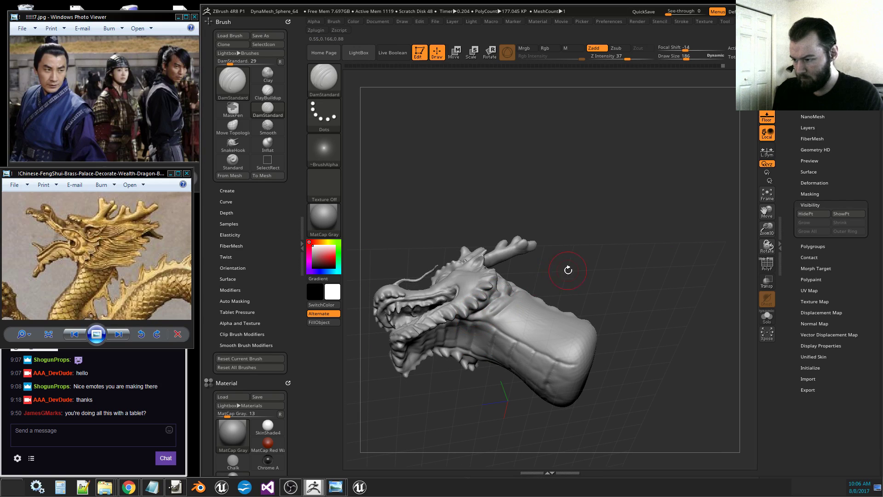
Carve a crisscross grid of scale grooves into the side of the neck with DamStandard at Z Intensity 37, and soften it with Smooth.
drag(566, 265, 549, 336)
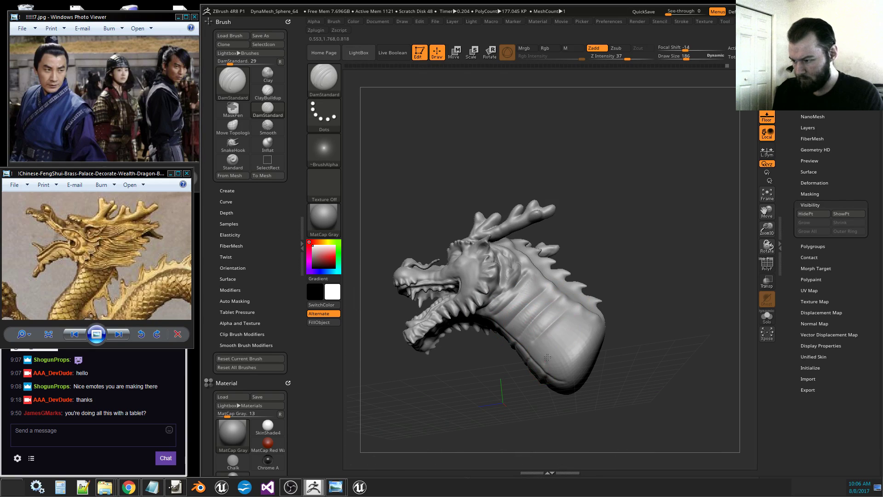
mouse_move(588, 314)
mouse_down()
mouse_move(559, 359)
mouse_move(568, 369)
mouse_up()
drag(569, 329, 532, 334)
drag(549, 305, 513, 316)
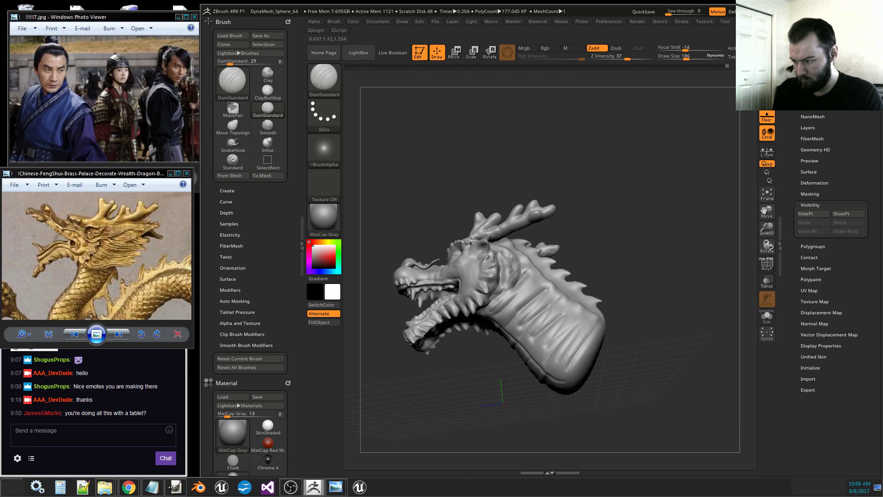
drag(538, 273, 578, 317)
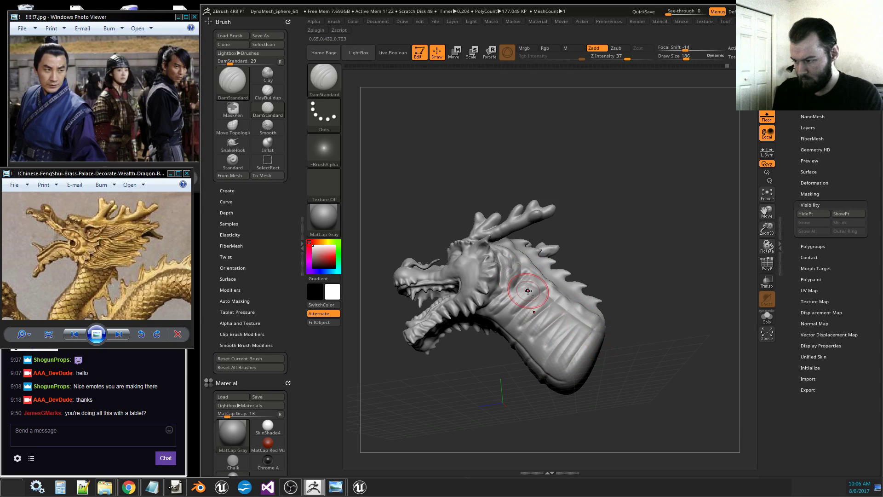
mouse_move(529, 291)
mouse_down()
mouse_move(580, 325)
mouse_move(568, 352)
mouse_move(550, 363)
mouse_move(496, 330)
mouse_up()
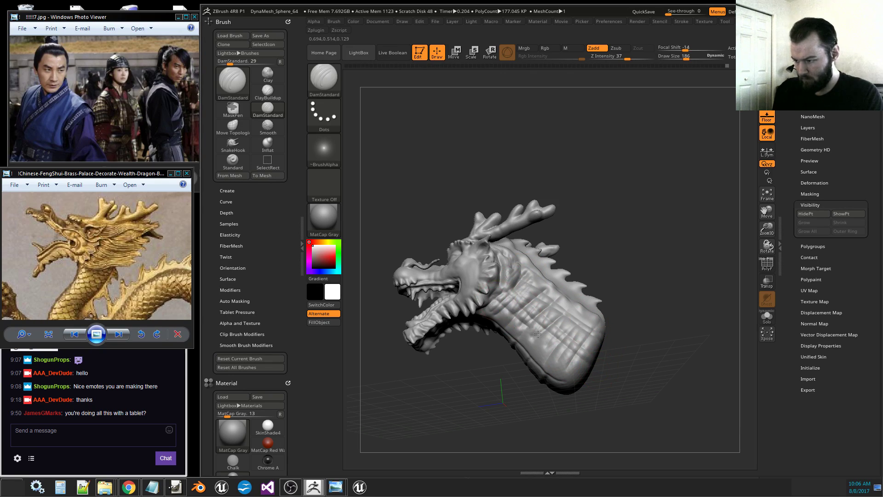
drag(581, 328, 530, 373)
drag(517, 295, 479, 329)
drag(536, 309, 496, 352)
drag(579, 348, 535, 383)
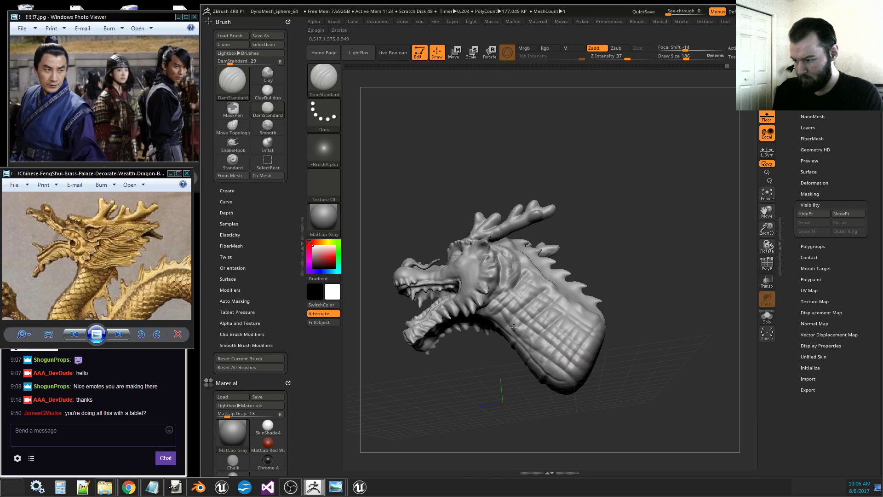
mouse_move(494, 305)
shift+mouse_down()
mouse_move(543, 355)
mouse_move(529, 317)
mouse_move(572, 334)
mouse_move(580, 318)
mouse_move(559, 292)
shift+mouse_up()
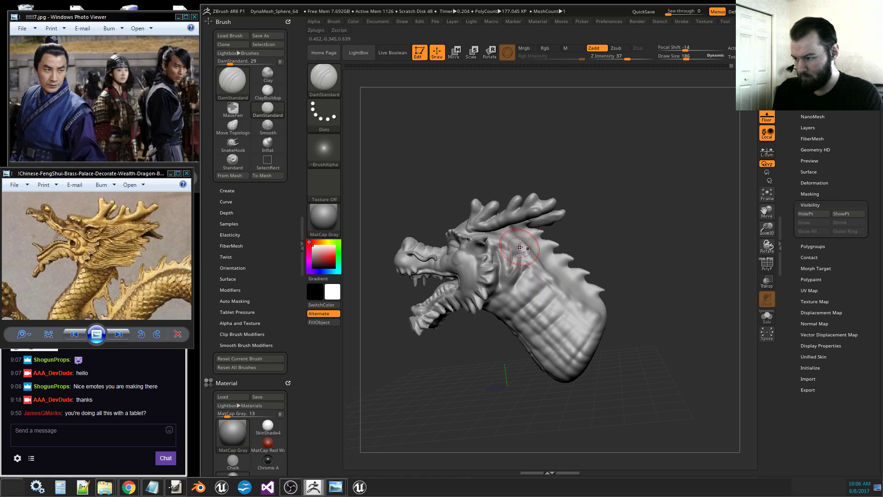
drag(619, 263, 599, 284)
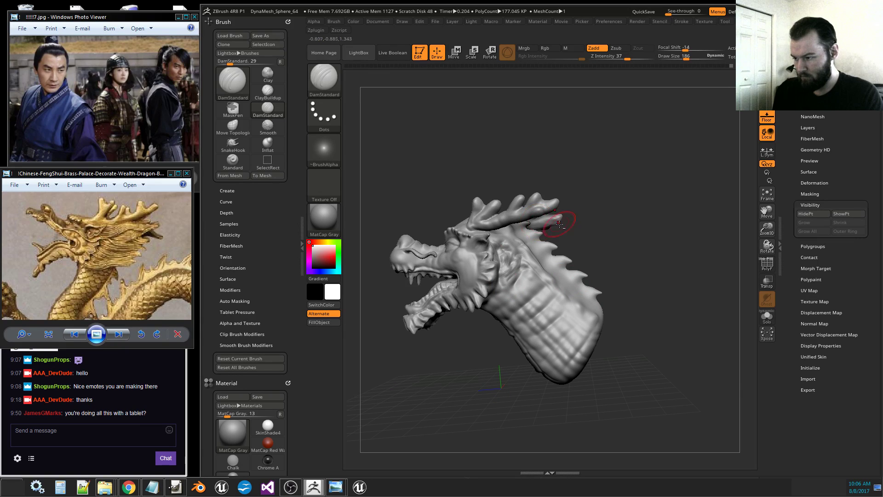
Extend the scale grooves across the upper neck behind the cheek with DamStandard at Z Intensity 37 and draw size 186, softening with Smooth.
drag(559, 224, 523, 262)
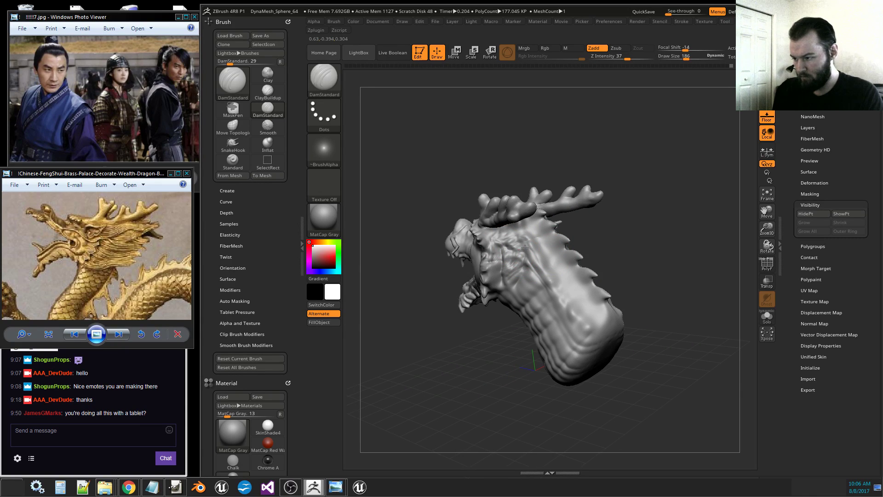
shift+drag(504, 256, 514, 252)
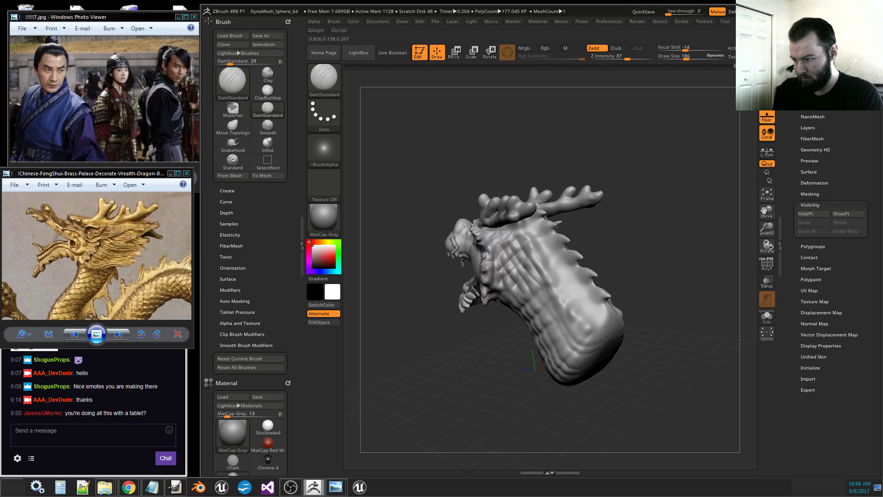
mouse_move(493, 310)
mouse_down()
mouse_move(500, 285)
mouse_move(505, 323)
mouse_up()
drag(489, 377, 520, 405)
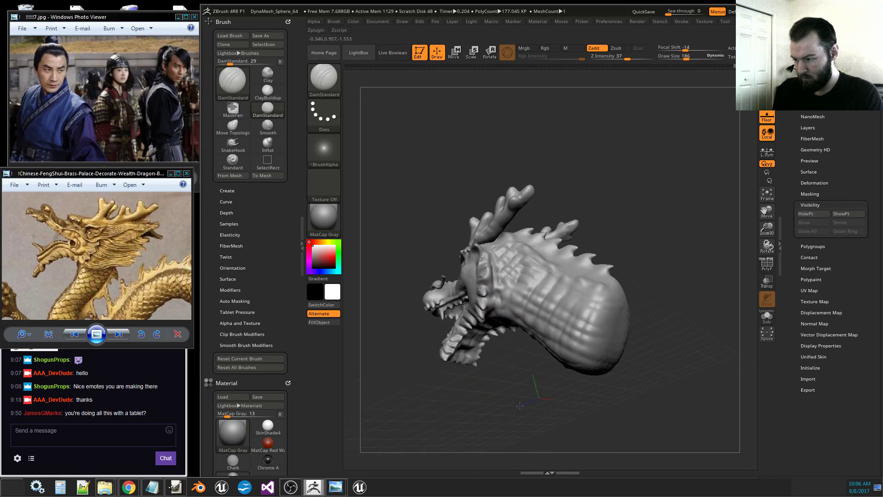
Flatten the central row of dorsal spikes along the neck's back with Smooth at draw size 186.
right_drag(520, 406, 524, 389)
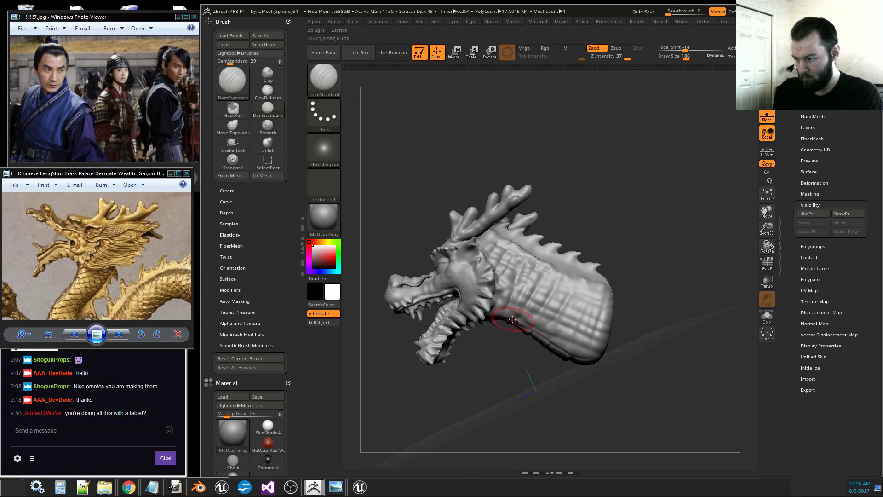
right_drag(680, 325, 661, 392)
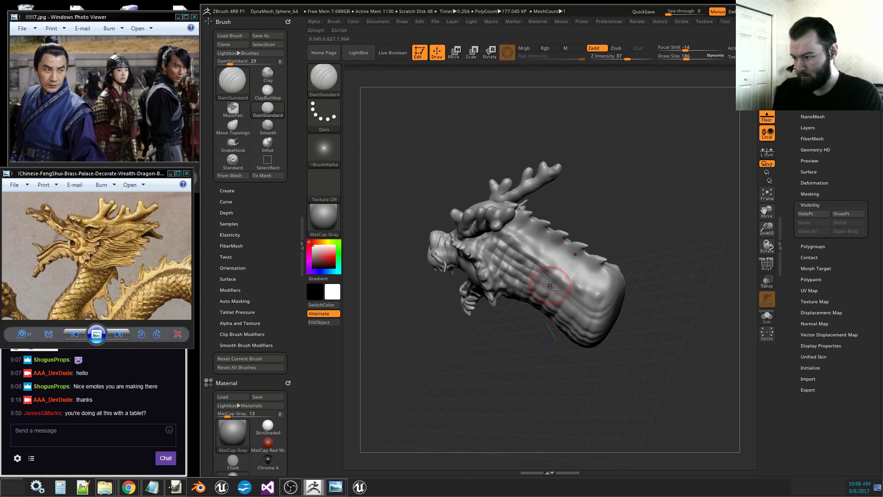
right_drag(551, 285, 566, 241)
right_drag(656, 264, 679, 265)
drag(767, 228, 732, 205)
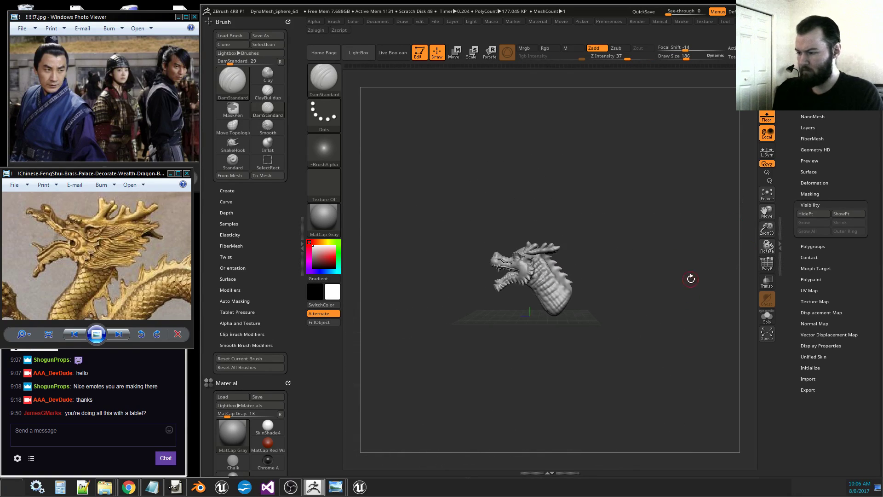
mouse_move(691, 279)
right_down()
mouse_move(711, 295)
mouse_move(782, 300)
mouse_move(701, 333)
mouse_move(718, 342)
mouse_move(705, 342)
mouse_move(641, 398)
mouse_move(609, 367)
mouse_move(679, 354)
mouse_move(660, 351)
mouse_move(734, 264)
mouse_move(746, 272)
mouse_move(702, 371)
mouse_move(716, 332)
right_up()
shift+drag(578, 307, 576, 294)
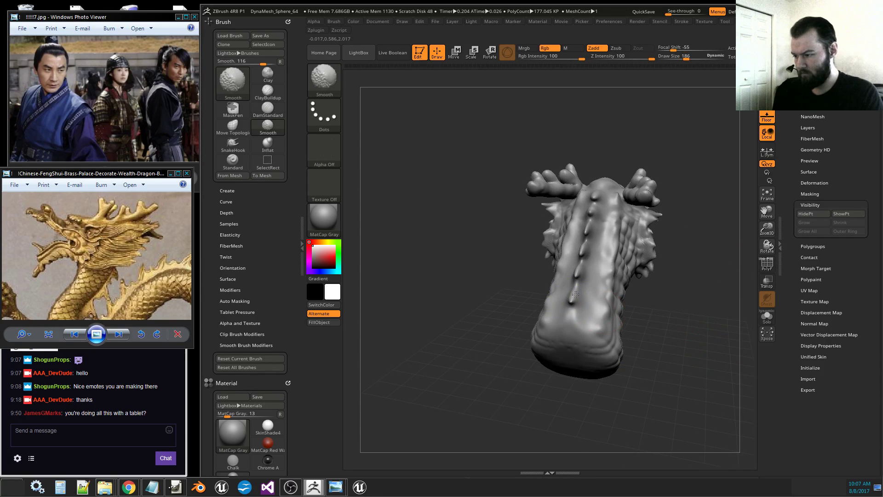
shift+drag(589, 227, 594, 198)
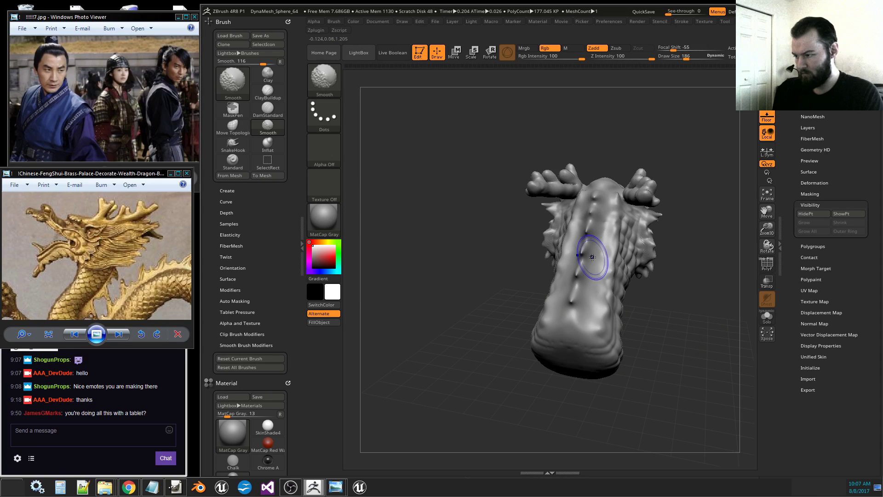
Fill in a broad, smooth band along the center of the neck's back with Clay at Z Intensity 50 and draw size 186.
mouse_move(708, 330)
right_down()
mouse_move(632, 346)
mouse_move(714, 385)
right_up()
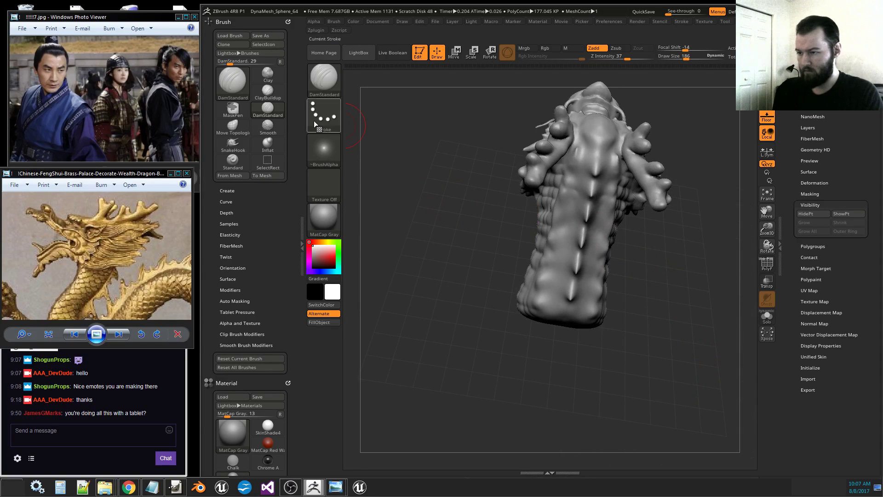
click(268, 74)
drag(595, 179, 588, 207)
mouse_move(595, 173)
mouse_down()
mouse_move(572, 298)
mouse_move(571, 252)
mouse_move(592, 167)
mouse_up()
mouse_move(633, 225)
mouse_down()
mouse_move(650, 292)
mouse_move(581, 286)
mouse_move(571, 299)
mouse_move(598, 179)
mouse_up()
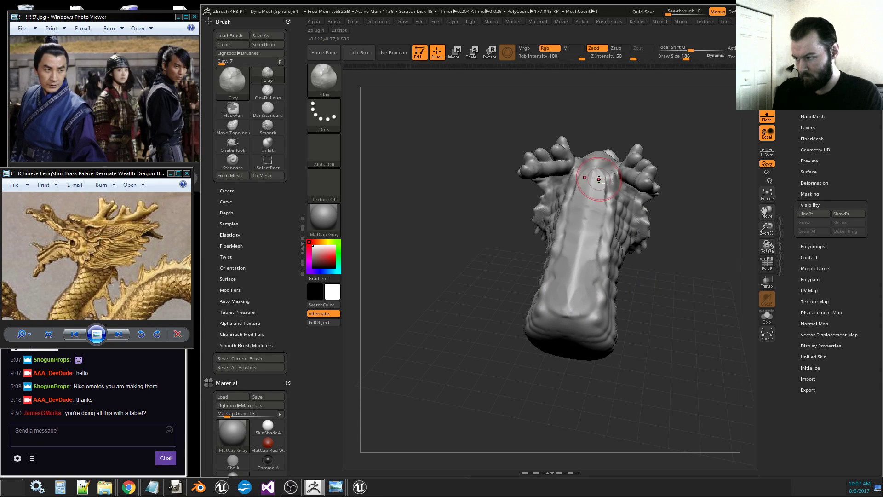
mouse_move(692, 253)
mouse_down()
mouse_move(721, 299)
mouse_move(663, 292)
mouse_up()
drag(573, 315, 593, 296)
Pull out paired rows of small spikes along both edges of the back band with SnakeHook, reducing the draw size to 62.
mouse_move(695, 317)
mouse_down()
mouse_move(642, 315)
mouse_move(534, 281)
mouse_up()
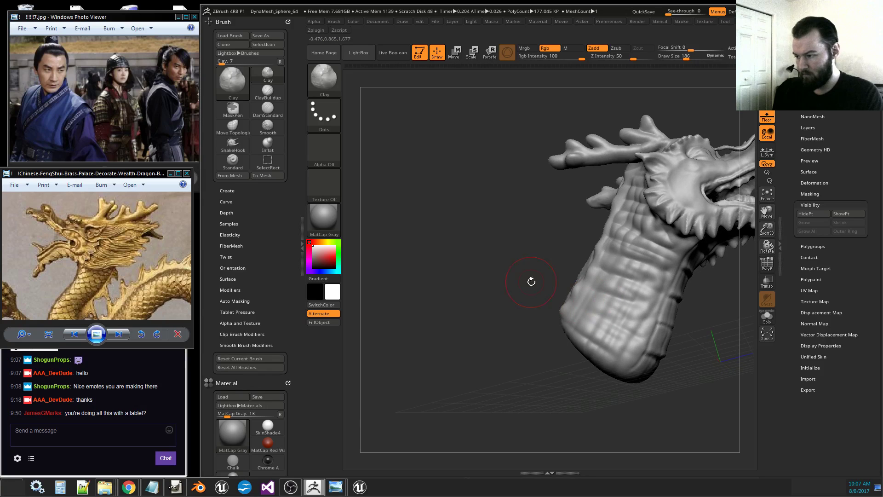
click(233, 144)
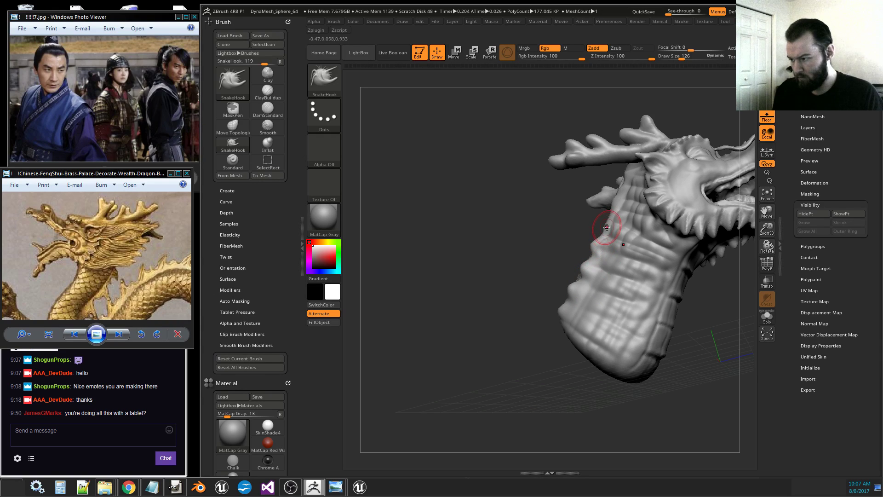
mouse_move(617, 212)
mouse_down()
mouse_move(612, 201)
mouse_move(593, 221)
mouse_move(682, 292)
mouse_move(730, 264)
mouse_move(709, 259)
mouse_up()
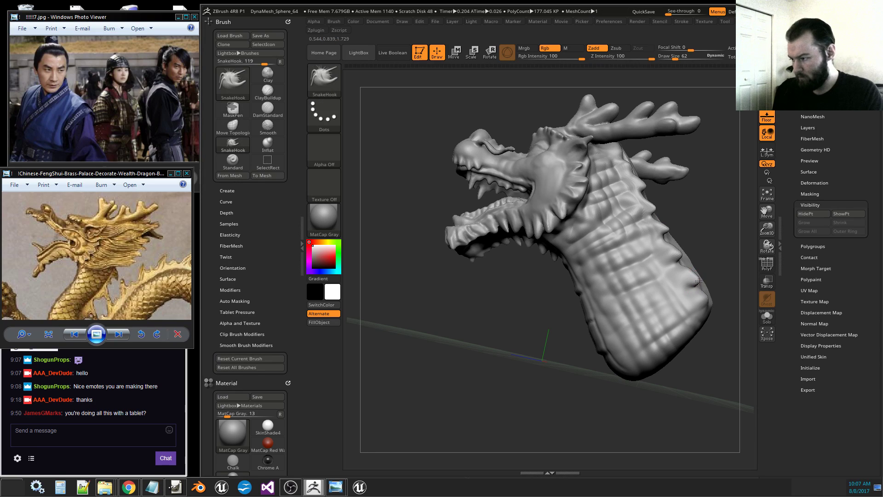
mouse_move(713, 302)
mouse_down()
mouse_move(748, 224)
mouse_move(706, 225)
mouse_move(667, 241)
mouse_up()
drag(684, 256, 661, 260)
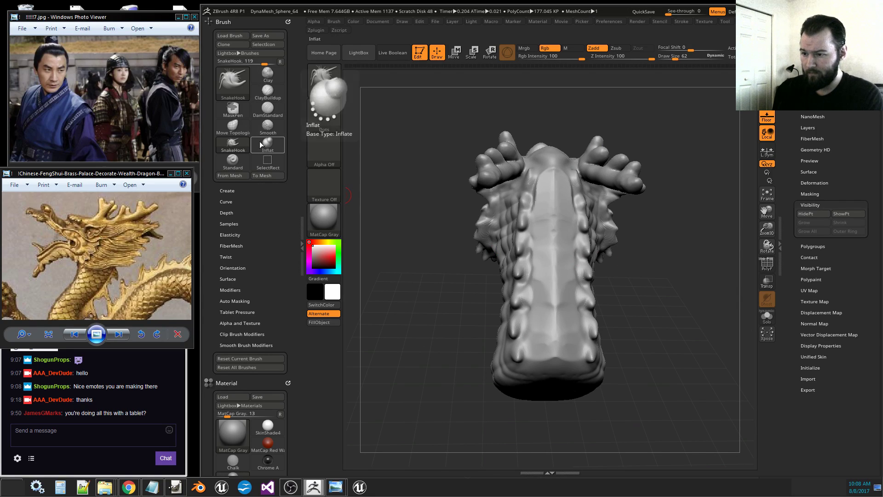
Carve crosswise grooves between the paired spikes to divide the back into plates with DamStandard at Z Intensity 37 and draw size 62.
click(268, 112)
drag(613, 325, 653, 323)
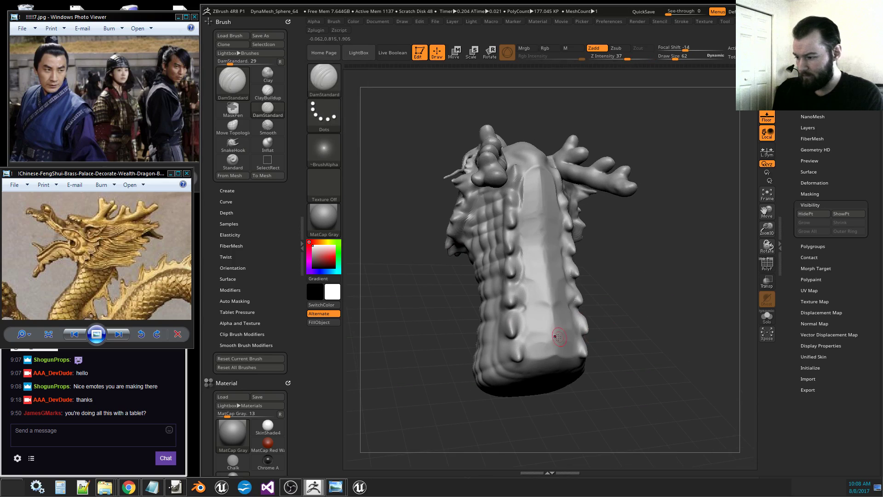
drag(522, 336, 581, 335)
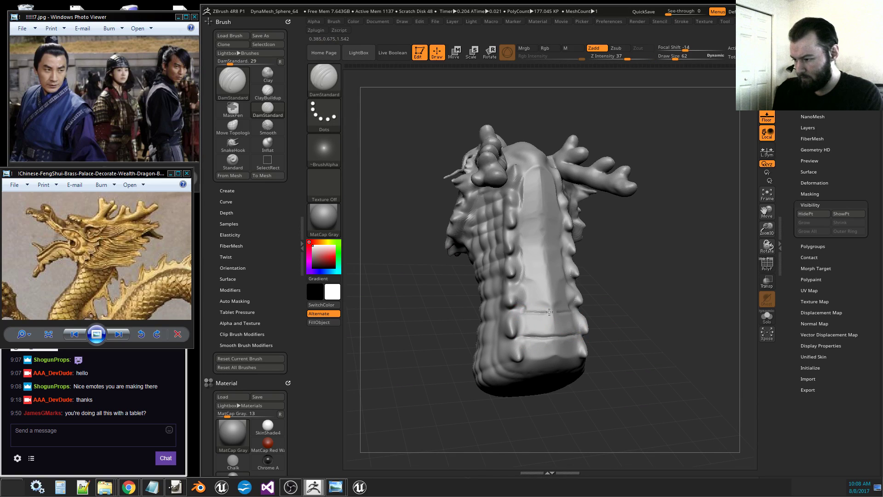
drag(561, 301, 546, 287)
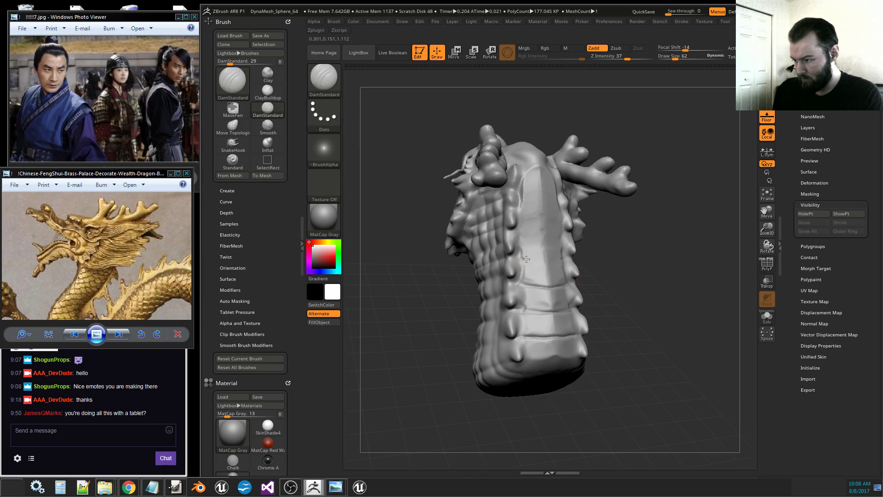
drag(522, 257, 570, 255)
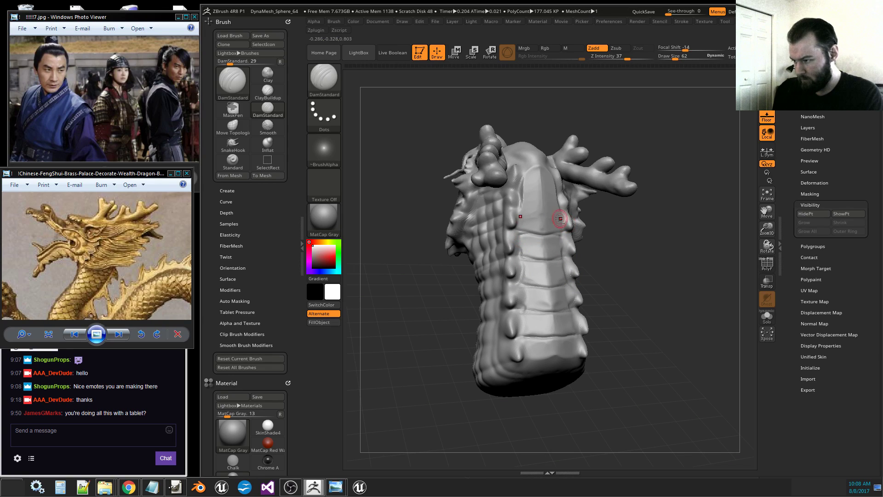
drag(527, 191, 551, 192)
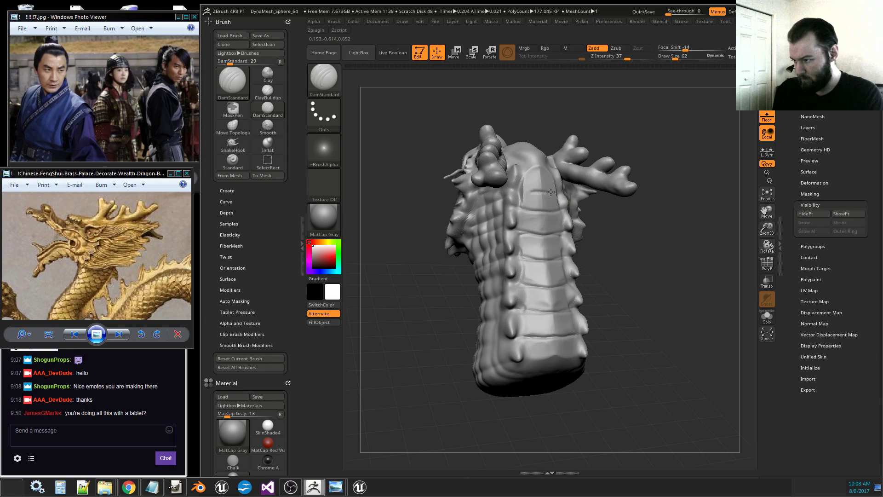
drag(620, 231, 568, 207)
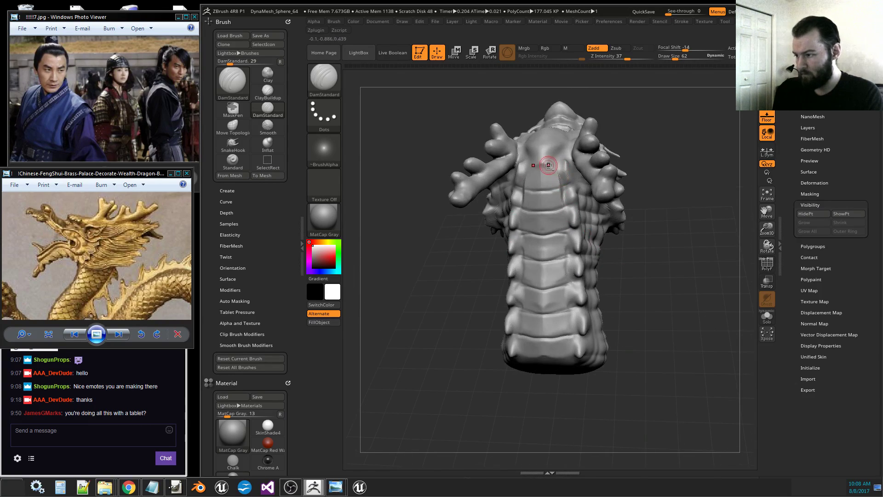
drag(621, 244, 675, 296)
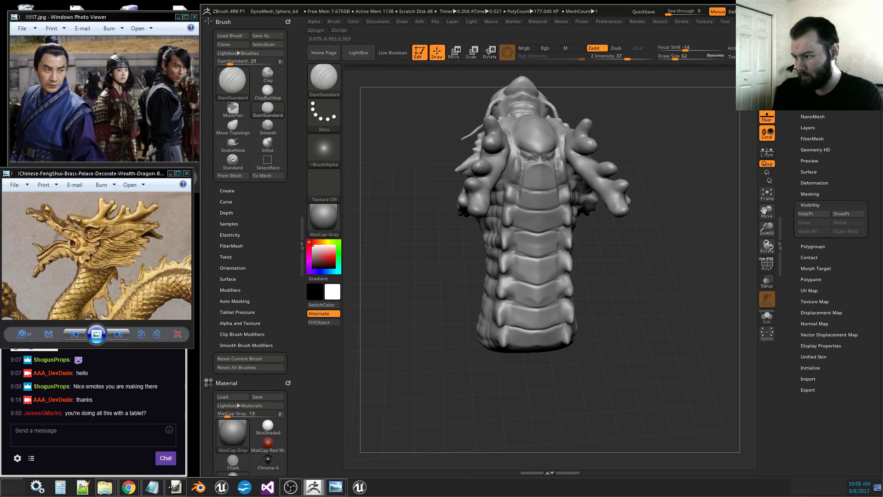
Shape a small rounded plate at the nape behind the skull with DamStandard at draw size 62, and soften it with Smooth.
mouse_move(559, 182)
right_down()
mouse_move(617, 294)
mouse_move(628, 269)
mouse_move(616, 230)
right_up()
shift+drag(542, 172, 536, 167)
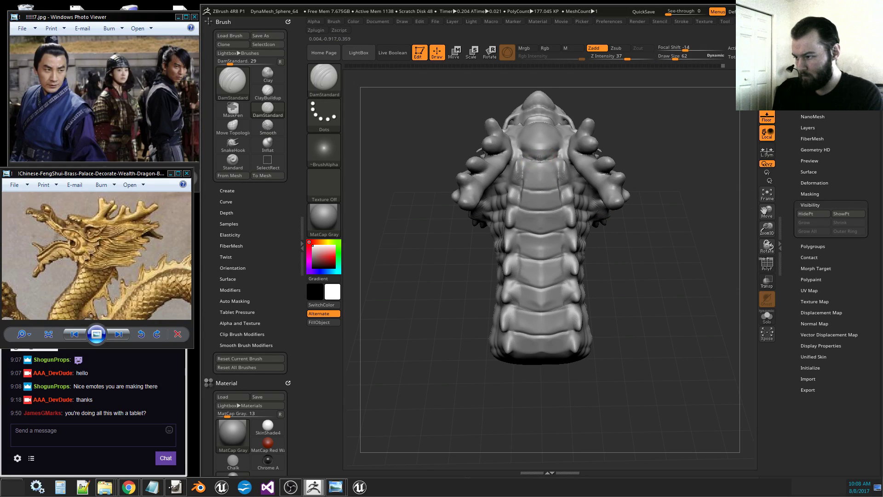
mouse_move(542, 161)
mouse_down()
mouse_move(531, 187)
mouse_move(545, 168)
mouse_move(555, 186)
mouse_up()
mouse_move(642, 248)
mouse_down()
mouse_move(572, 251)
mouse_move(637, 253)
mouse_up()
drag(529, 179, 554, 174)
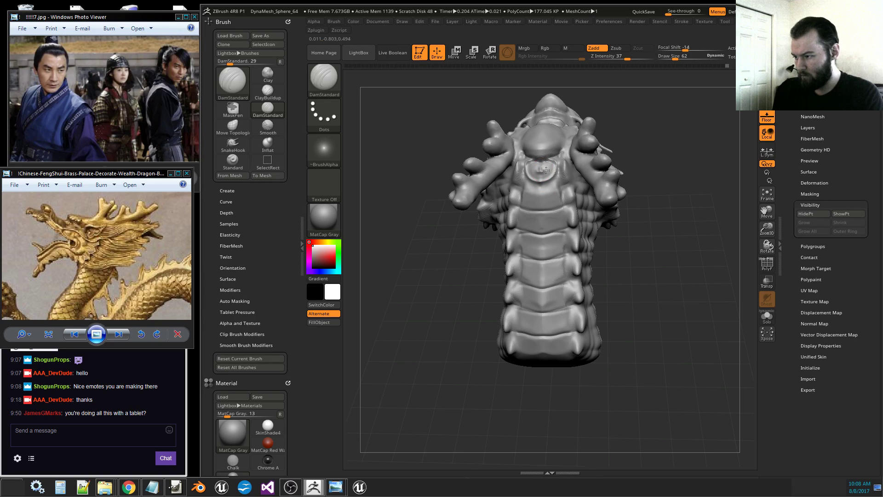
shift+drag(555, 159, 554, 178)
Carve curled swirls into the back of the skull between the antlers with DamStandard, and run grooves along the neck's spike rows.
mouse_move(646, 281)
mouse_down()
mouse_move(669, 292)
mouse_move(683, 316)
mouse_move(649, 338)
mouse_move(645, 322)
mouse_up()
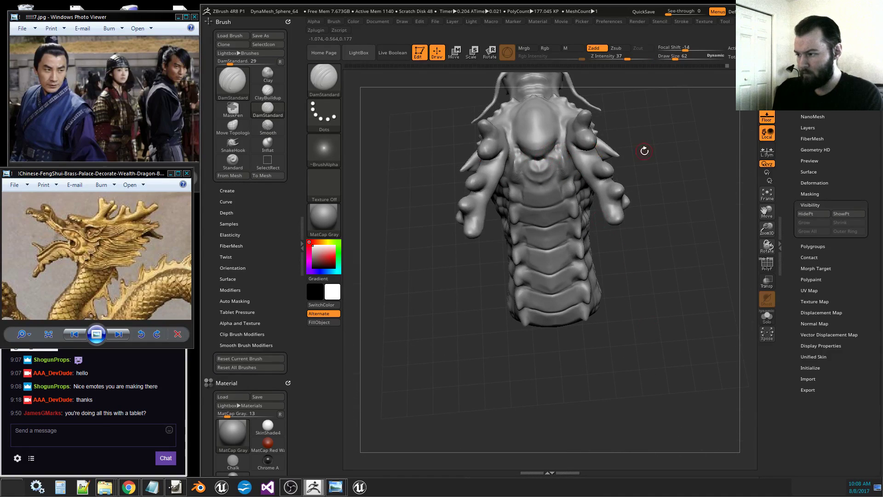
drag(645, 148, 672, 175)
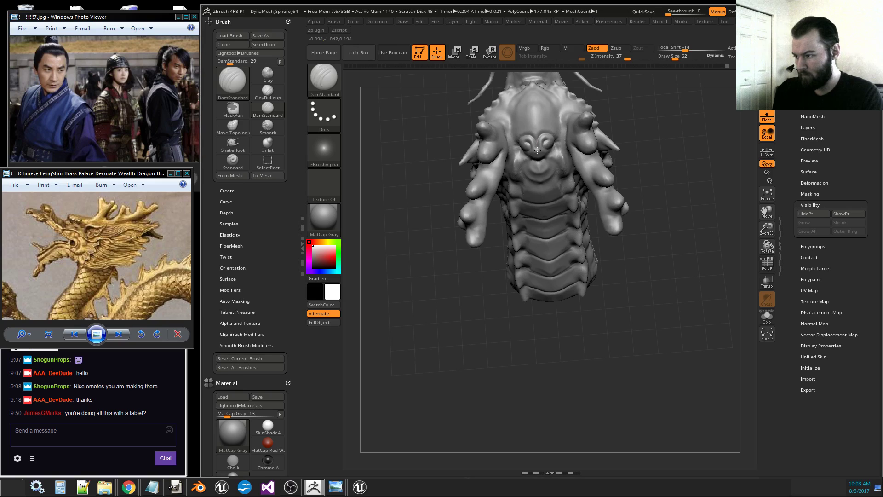
drag(610, 116, 614, 145)
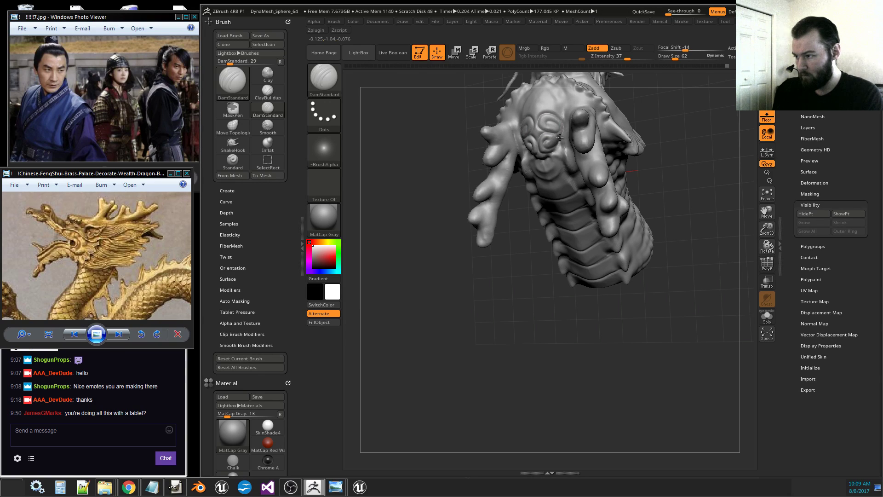
mouse_move(690, 228)
mouse_down()
mouse_move(717, 209)
mouse_move(700, 254)
mouse_move(590, 198)
mouse_move(629, 197)
mouse_up()
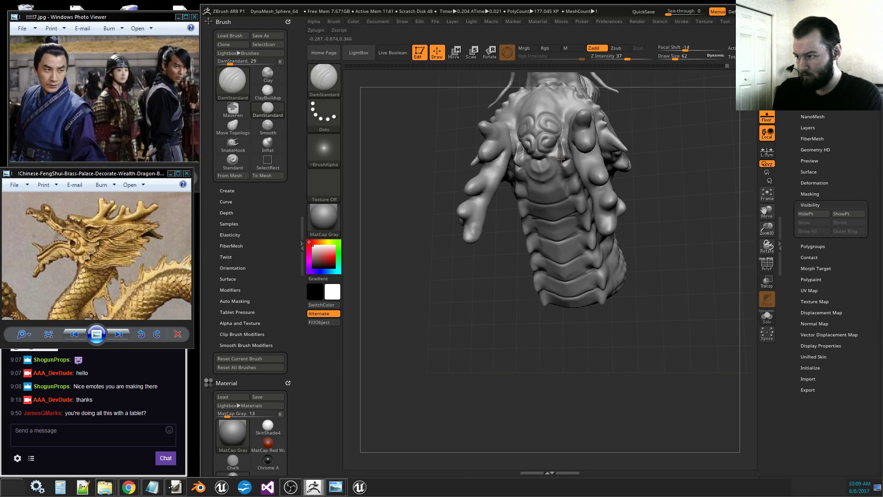
key(shift)
key(shift)
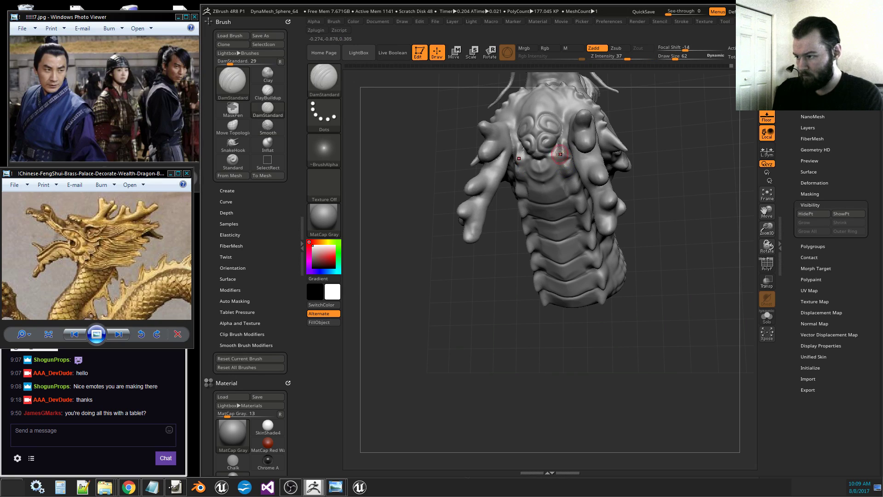
drag(632, 240, 657, 251)
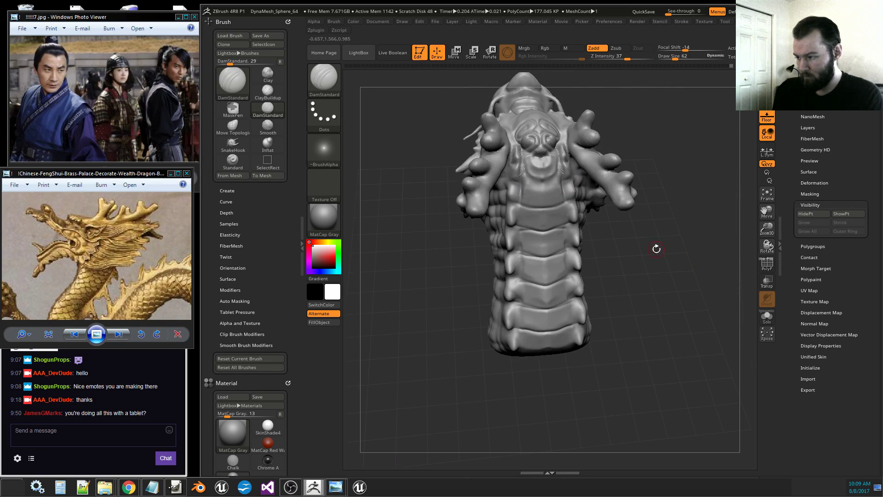
mouse_move(565, 203)
mouse_down()
mouse_move(575, 349)
mouse_move(614, 317)
mouse_move(654, 328)
mouse_move(666, 352)
mouse_move(582, 336)
mouse_up()
Carve lengthwise grooves along both edges of the belly plates and sharpen the divisions between them with DamStandard at Z Intensity 37 and draw size 62.
drag(692, 335, 681, 312)
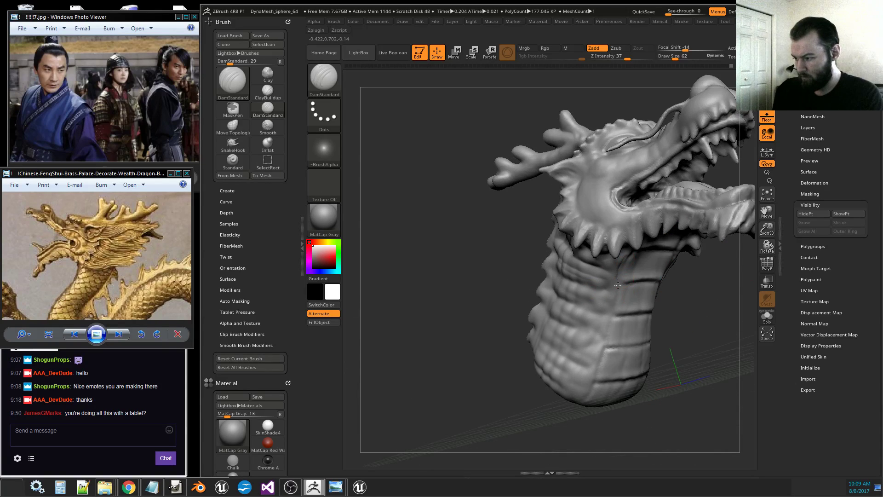
drag(612, 310, 600, 353)
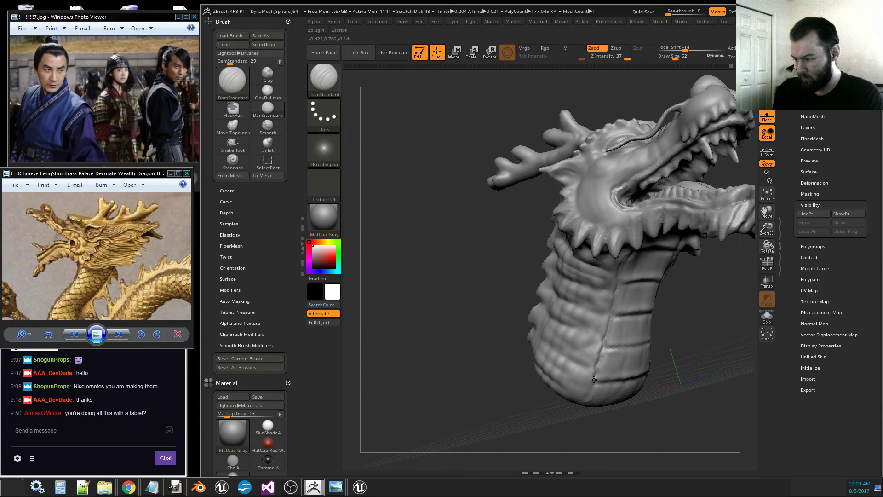
mouse_move(588, 396)
mouse_down()
mouse_move(540, 415)
mouse_move(529, 372)
mouse_move(542, 392)
mouse_up()
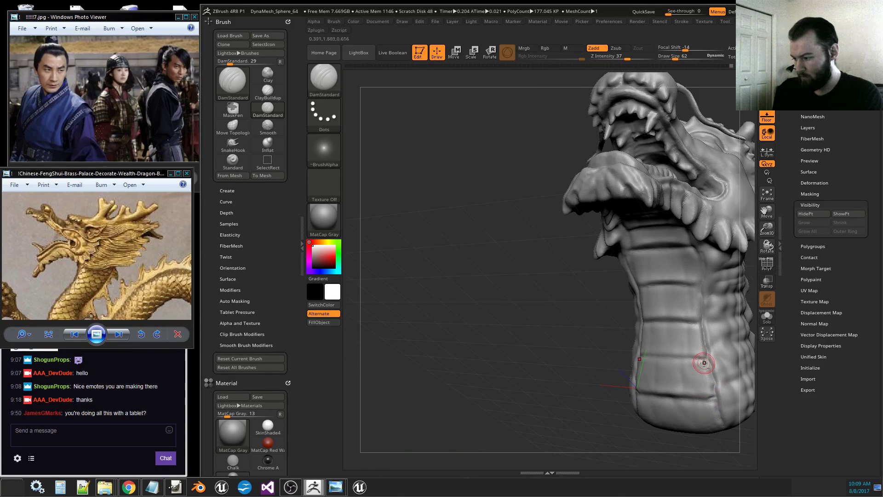
drag(711, 355, 667, 359)
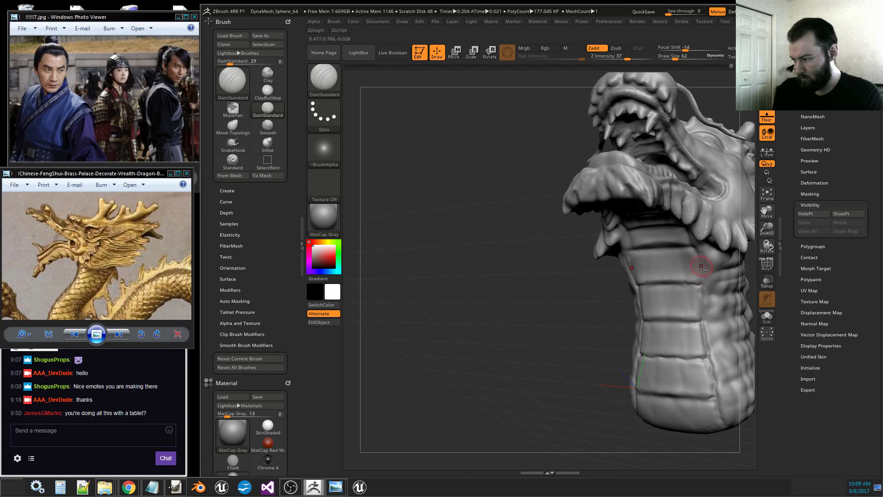
drag(566, 300, 615, 309)
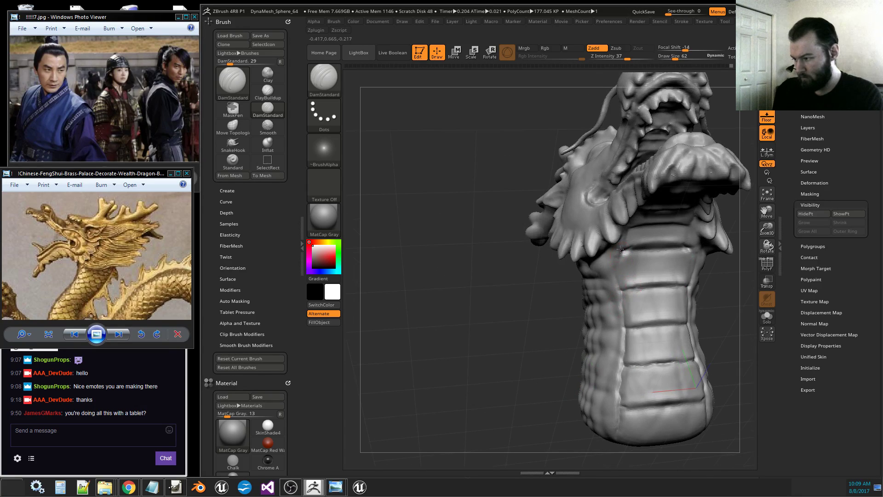
mouse_move(621, 249)
mouse_down()
mouse_move(617, 285)
mouse_move(618, 271)
mouse_up()
drag(703, 313, 653, 311)
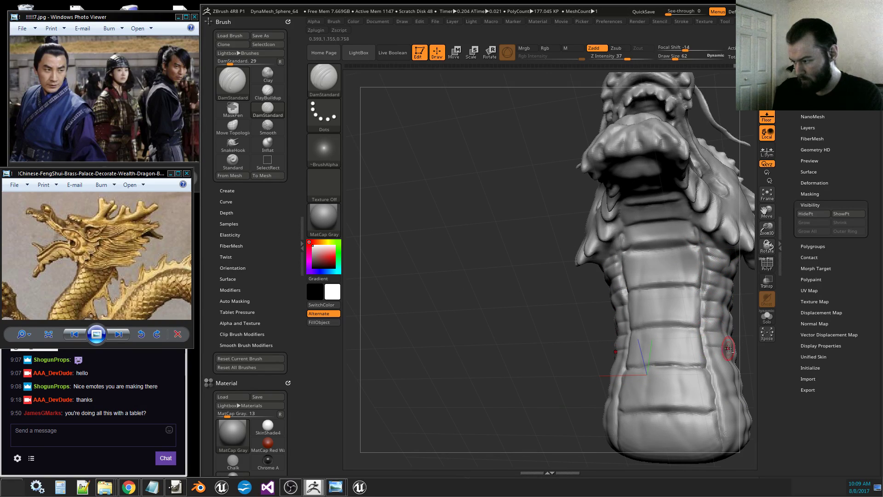
Deepen the side grooves beside the belly plates and refine the upper belly plate's division with DamStandard at Z Intensity 37 and draw size 62.
mouse_move(728, 350)
mouse_down()
mouse_move(710, 358)
mouse_move(723, 389)
mouse_up()
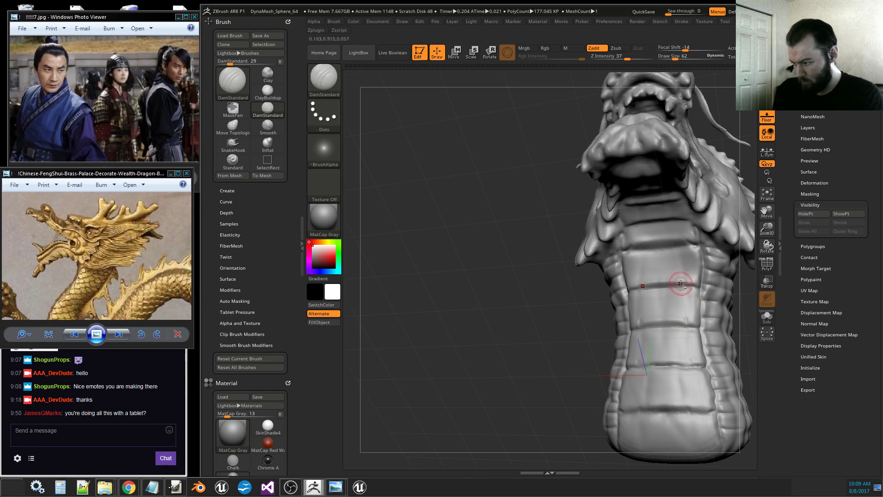
mouse_move(555, 391)
mouse_down()
mouse_move(730, 383)
mouse_move(708, 331)
mouse_up()
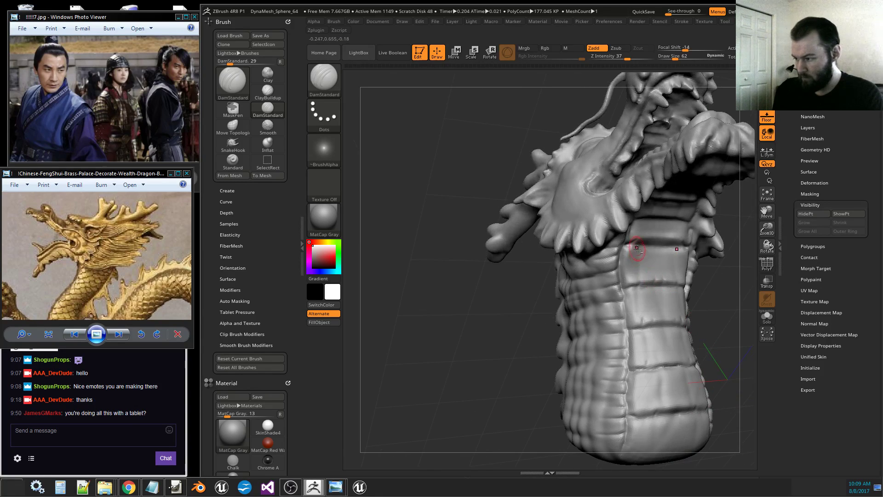
mouse_move(633, 249)
mouse_down()
mouse_move(628, 279)
mouse_move(628, 253)
mouse_move(621, 275)
mouse_move(623, 249)
mouse_move(626, 276)
mouse_move(634, 259)
mouse_move(640, 274)
mouse_up()
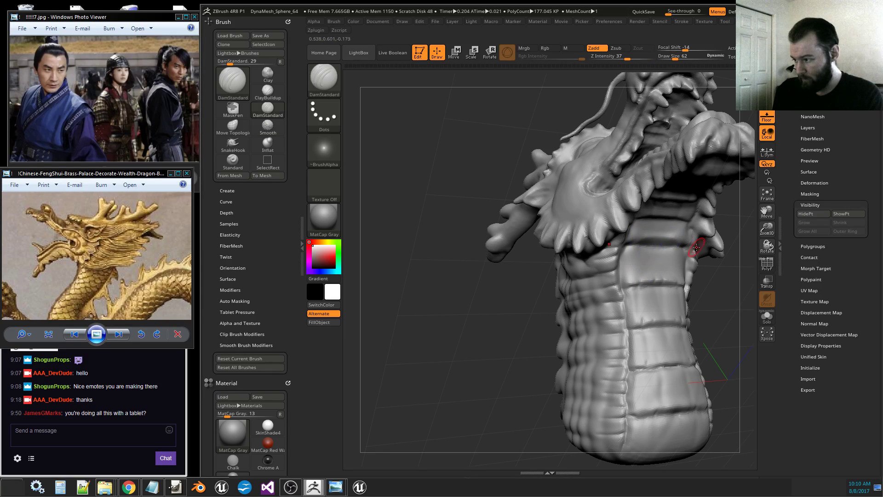
mouse_move(770, 231)
mouse_down()
mouse_move(725, 221)
mouse_move(668, 357)
mouse_move(647, 363)
mouse_move(688, 360)
mouse_move(669, 372)
mouse_move(710, 367)
mouse_move(754, 229)
mouse_up()
drag(767, 212, 677, 239)
drag(692, 257, 688, 288)
Save the dragon sculpt as the ZTool DragonHead_01.ztl in the 30SecondQuest folder.
drag(769, 230, 767, 216)
drag(767, 212, 781, 306)
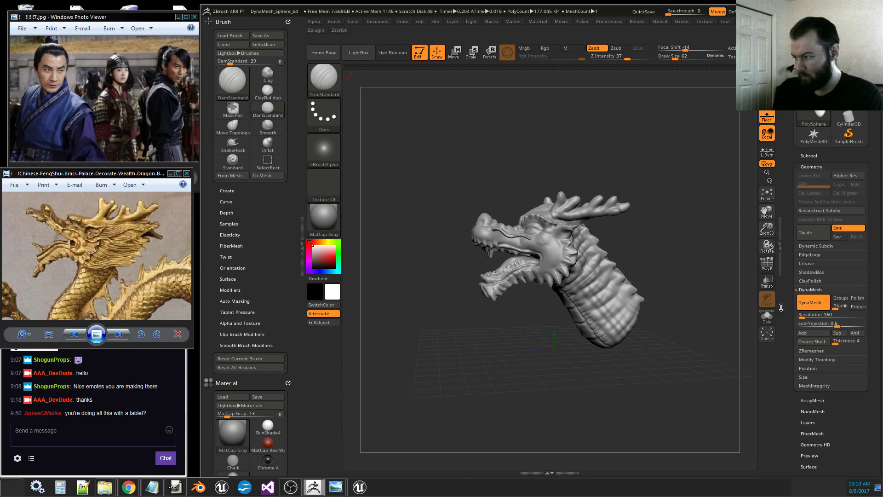
click(849, 36)
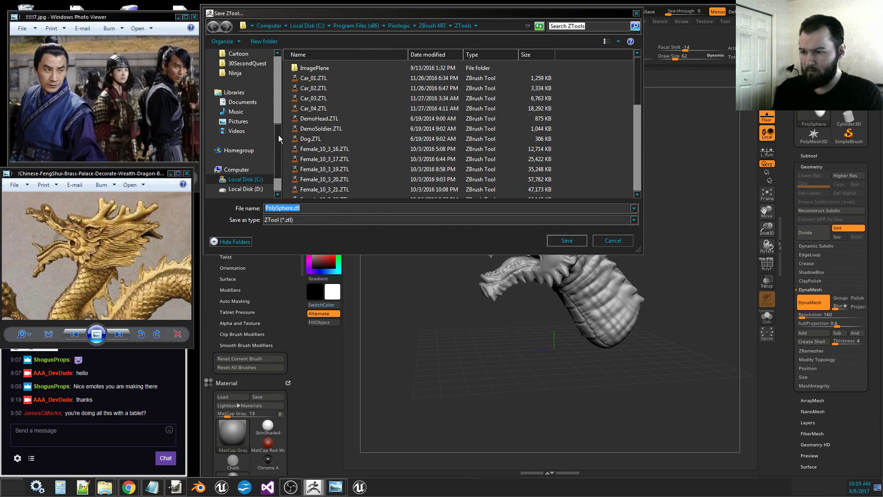
scroll(278, 129, up, 3)
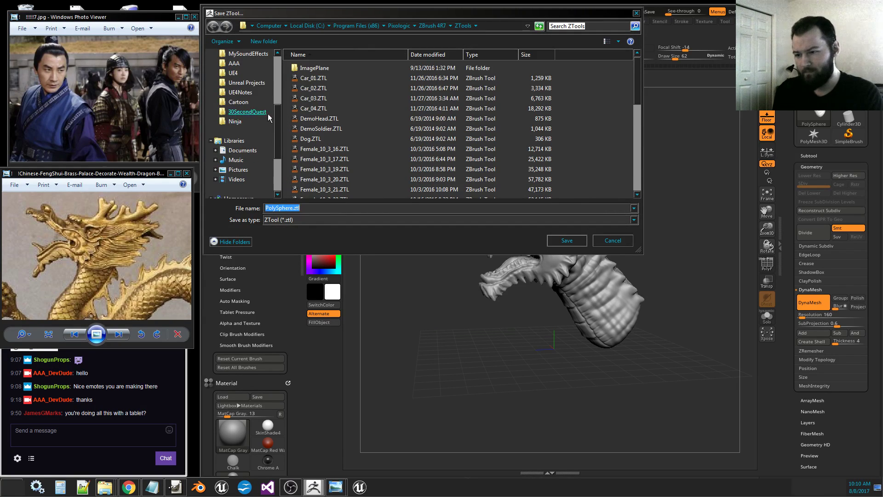
click(268, 114)
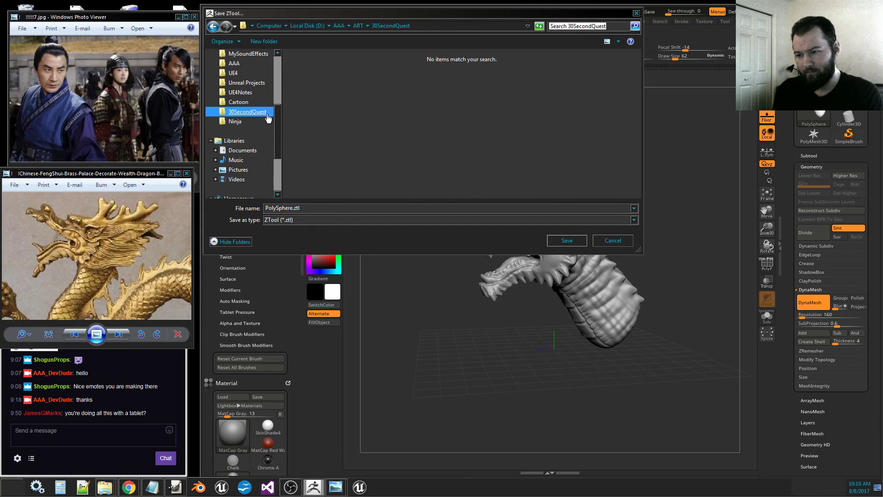
right_click(334, 109)
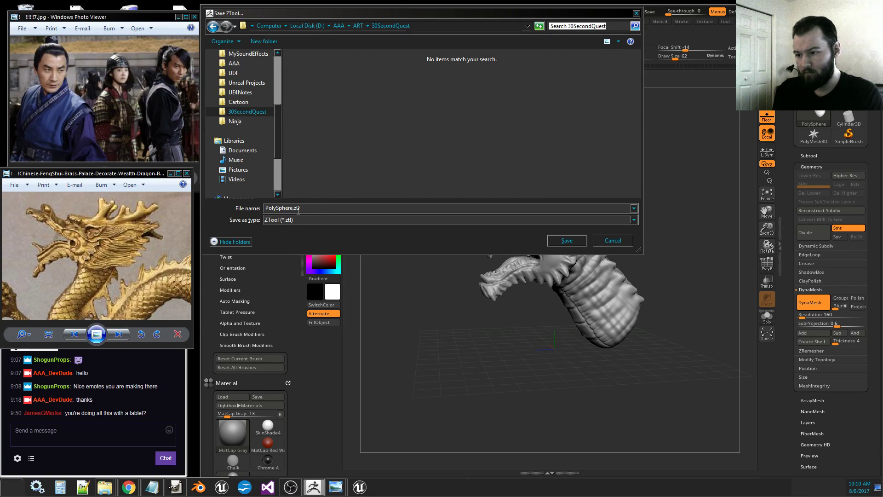
key(Tab)
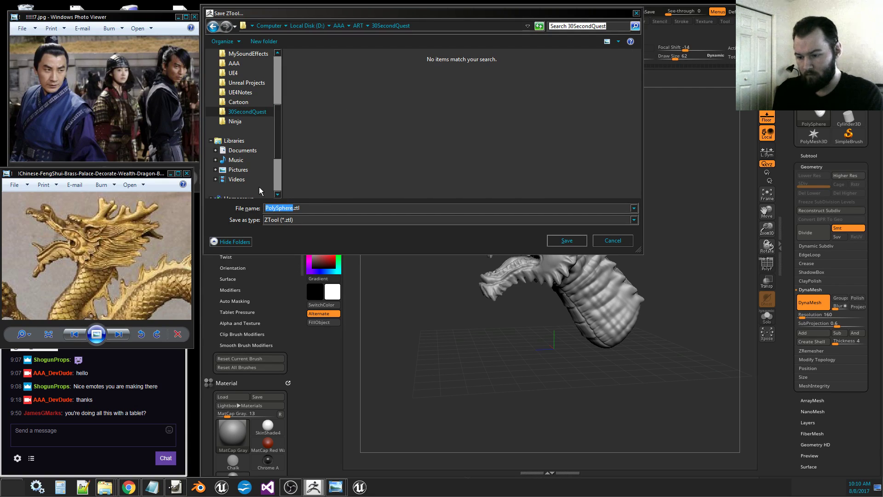
text(DragonHead)
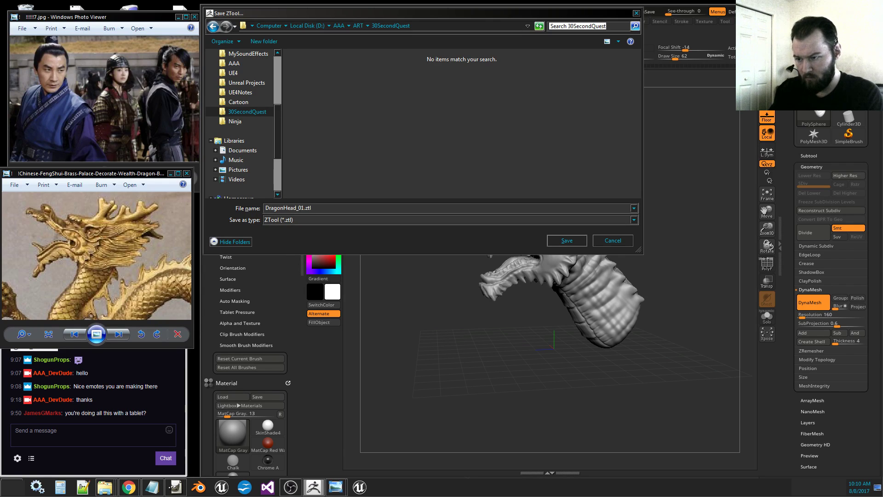
text(_01)
click(567, 240)
drag(646, 226, 680, 254)
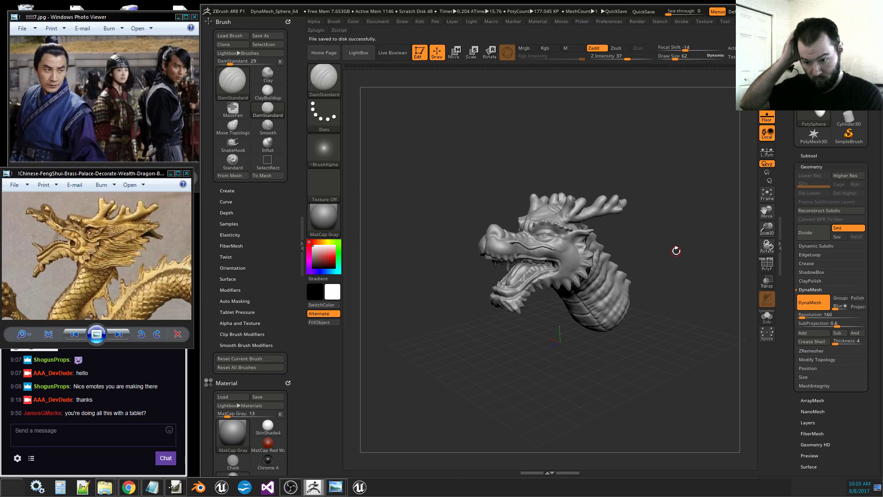
Switch to the Twitch chat and reply with the messages "yup" and "sculpting with a mouse would be terrible".
click(136, 426)
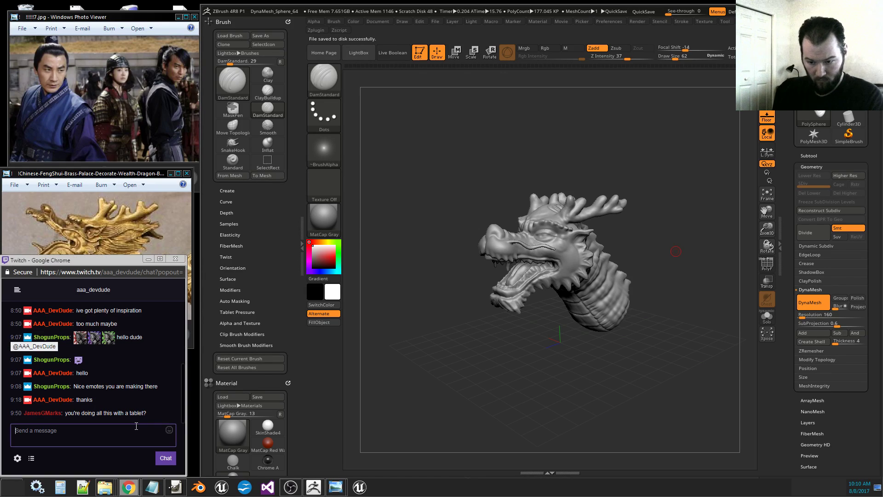
text(yup)
key(Return)
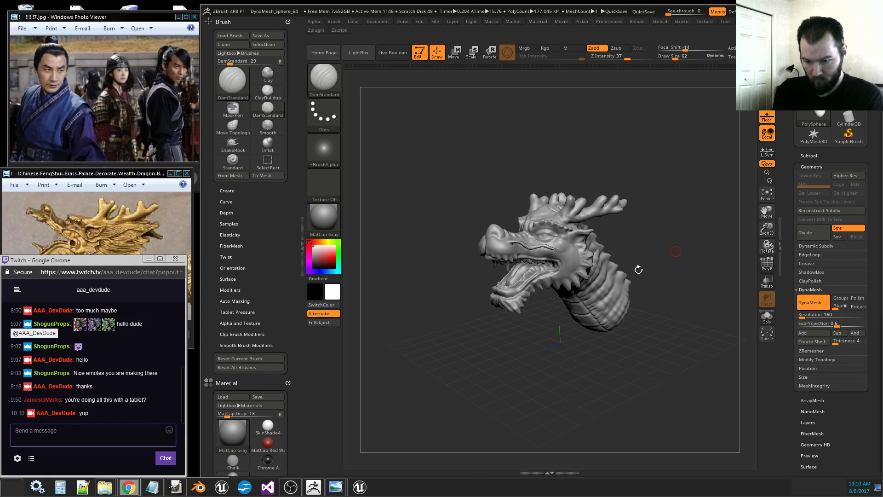
mouse_move(666, 265)
mouse_down()
mouse_move(693, 281)
mouse_move(683, 283)
mouse_move(677, 271)
mouse_up()
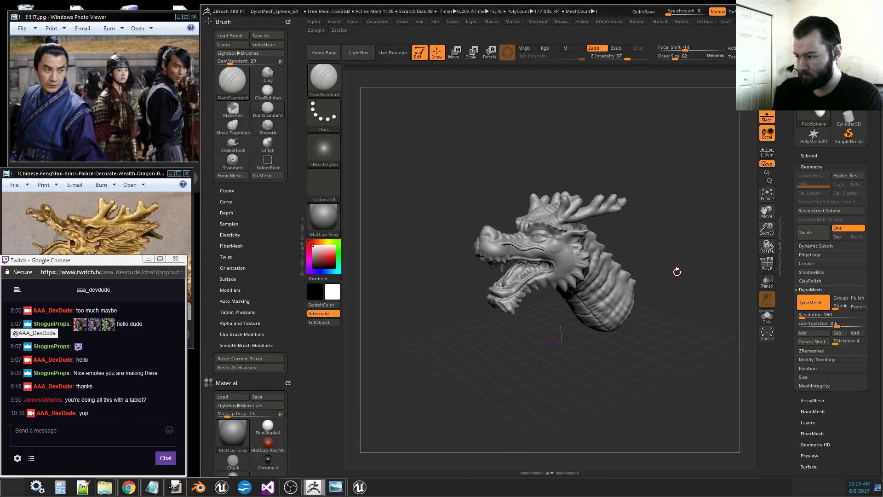
drag(767, 229, 767, 221)
drag(767, 212, 713, 246)
click(126, 427)
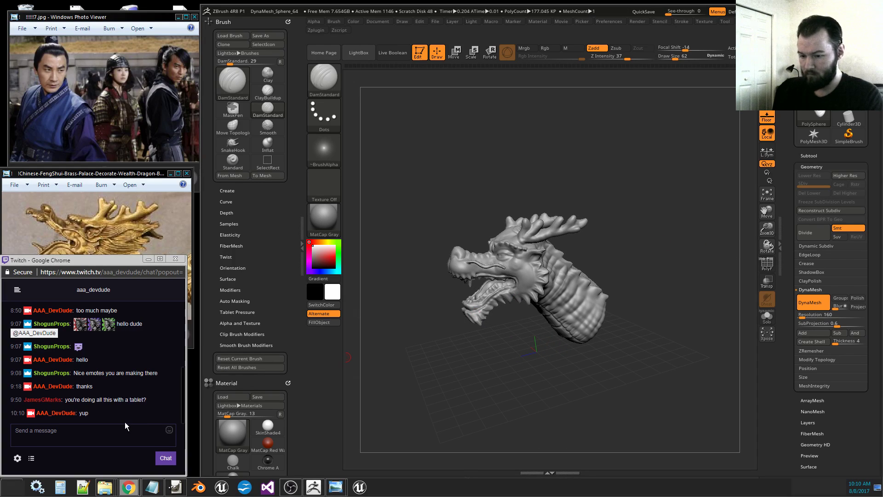
text(sculpting with a mouse wou)
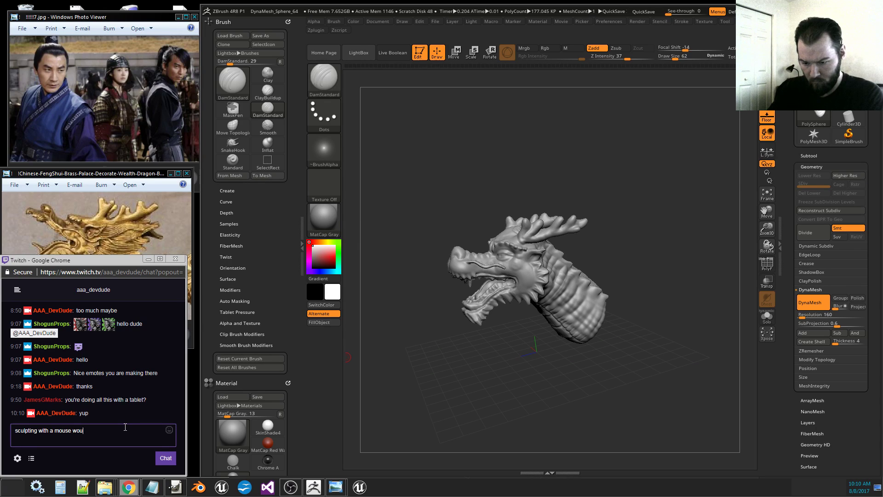
text(ld be terri)
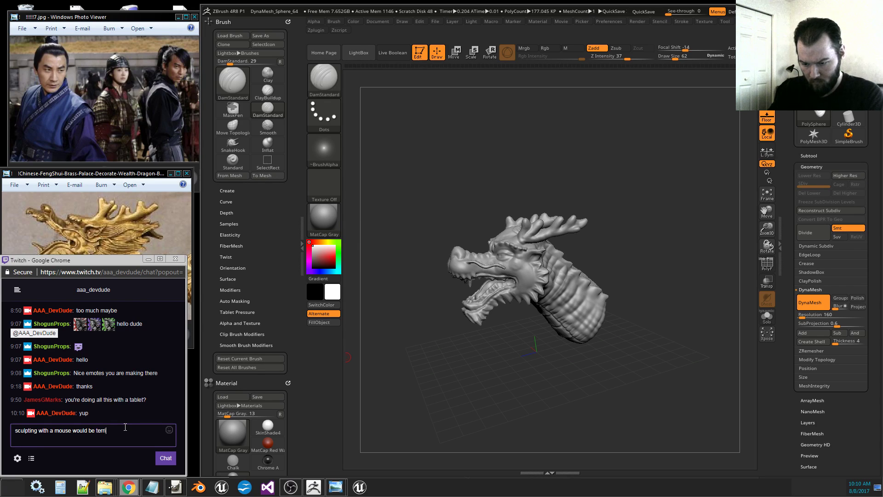
text(ble)
key(Return)
Switch to Discord and post "lol, nope, im just starting my game today" and "i just installed ue4.17, with a fresh project" in #chilllounge.
mouse_move(681, 274)
mouse_down()
mouse_move(697, 272)
mouse_move(659, 275)
mouse_move(695, 272)
mouse_up()
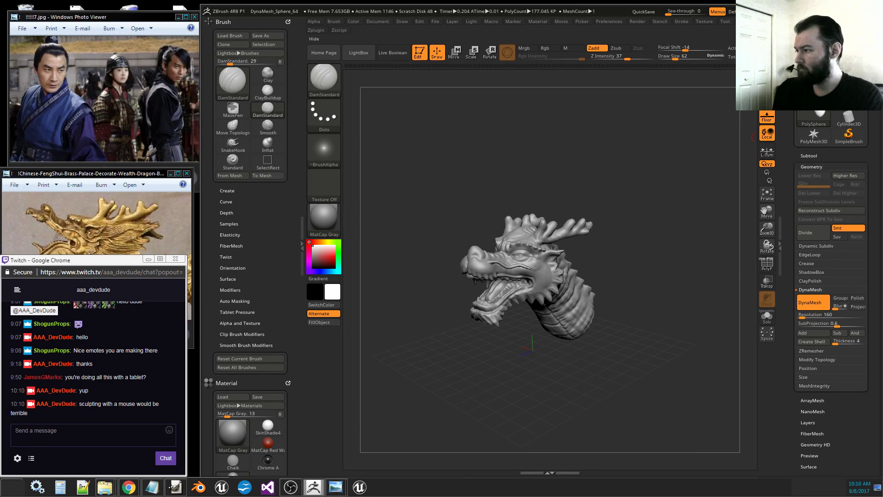
click(858, 11)
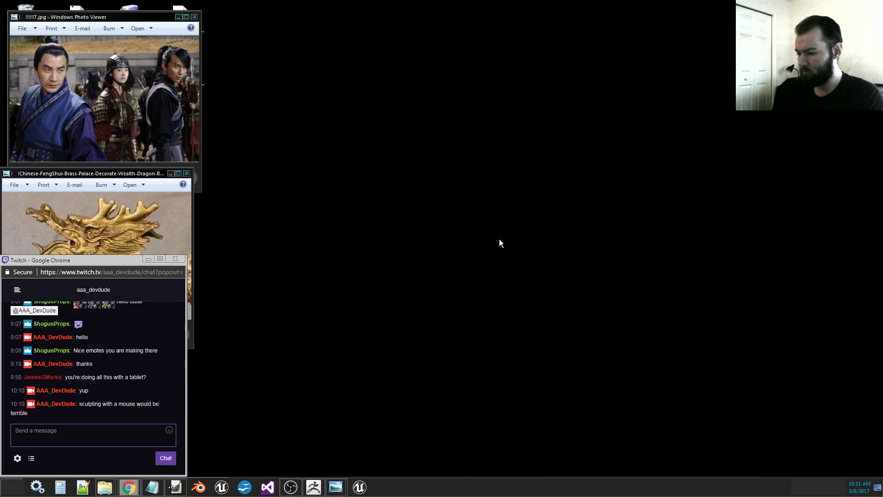
click(128, 489)
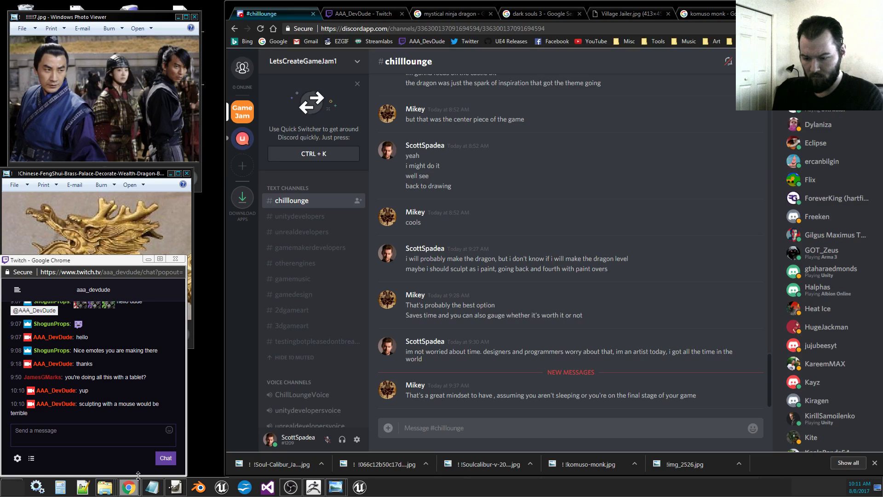
click(548, 422)
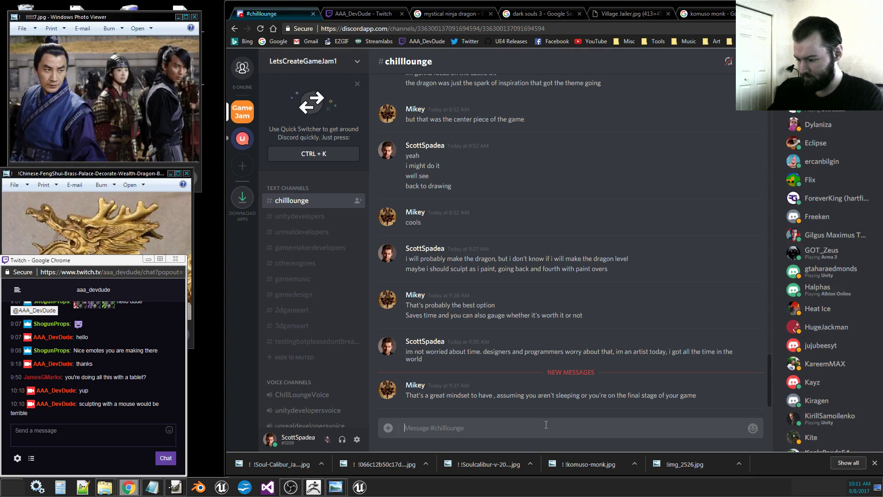
text(lol)
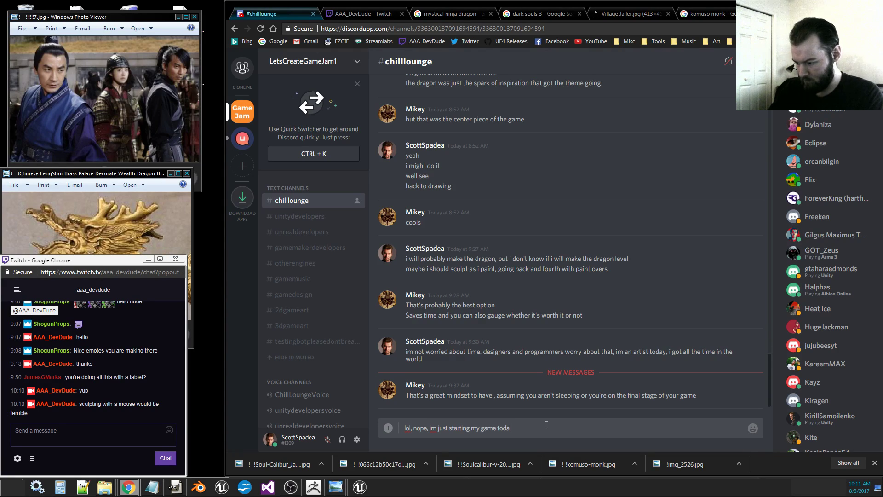
text(y)
key(Return)
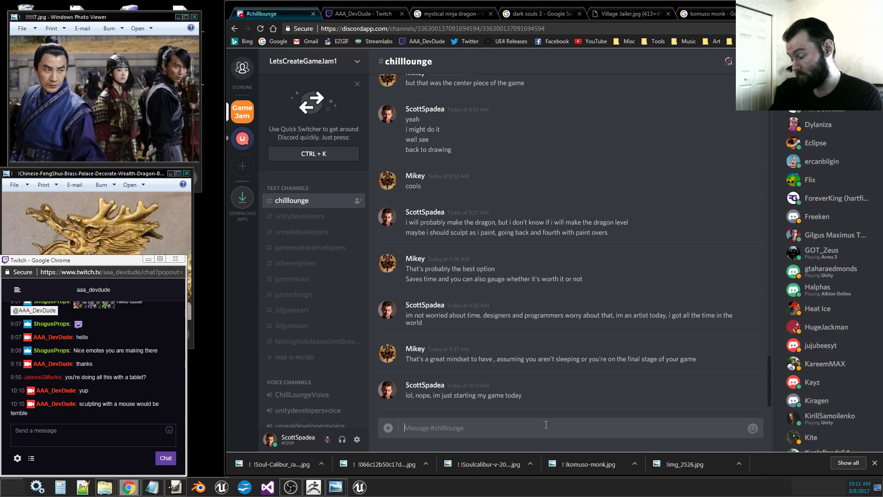
text(i)
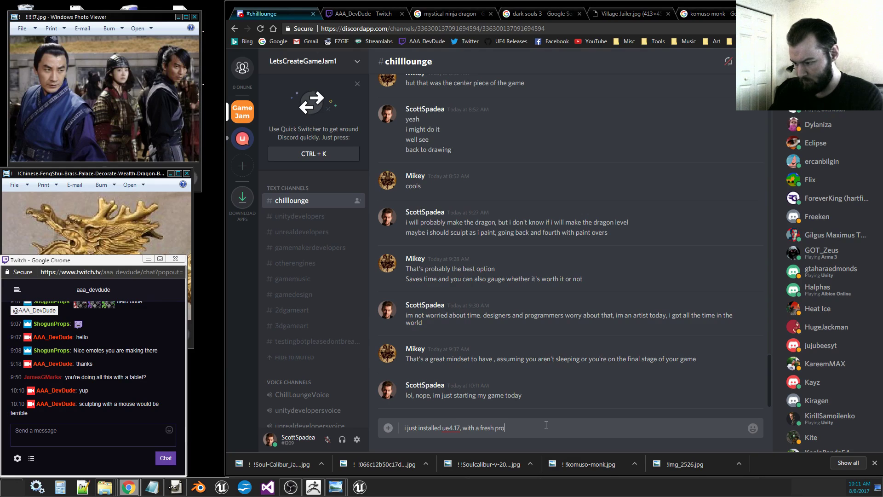
key(Return)
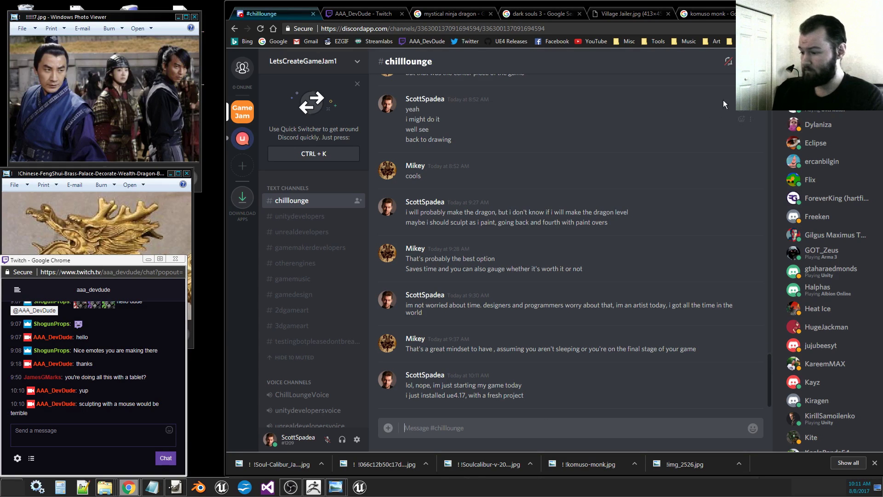
Check the stream on the Twitch channel page, and switch to OBS to change the live scene to BRB.
click(375, 14)
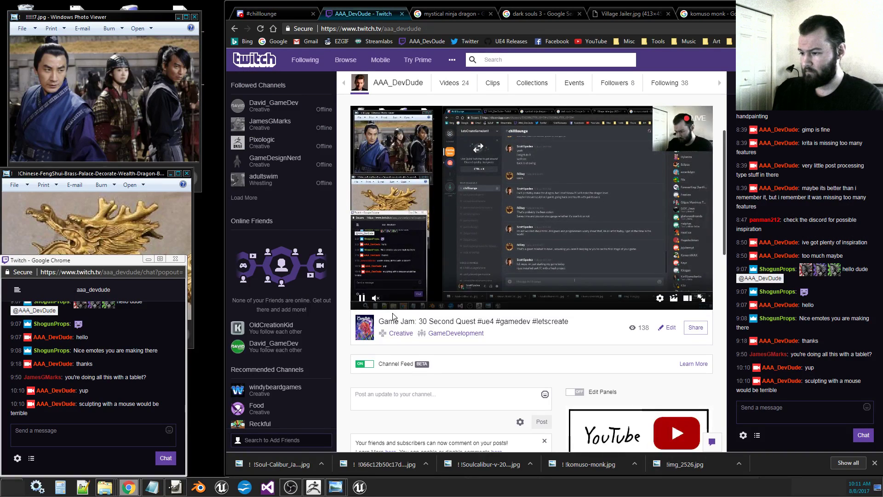
click(305, 16)
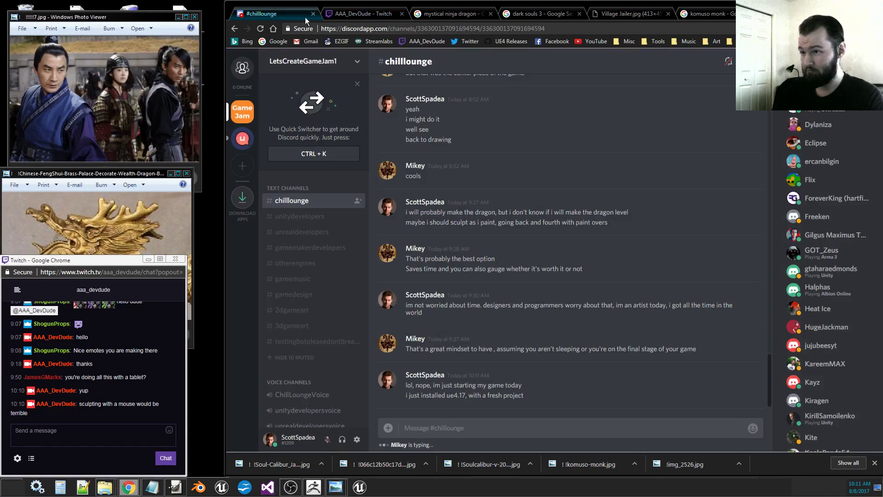
click(290, 487)
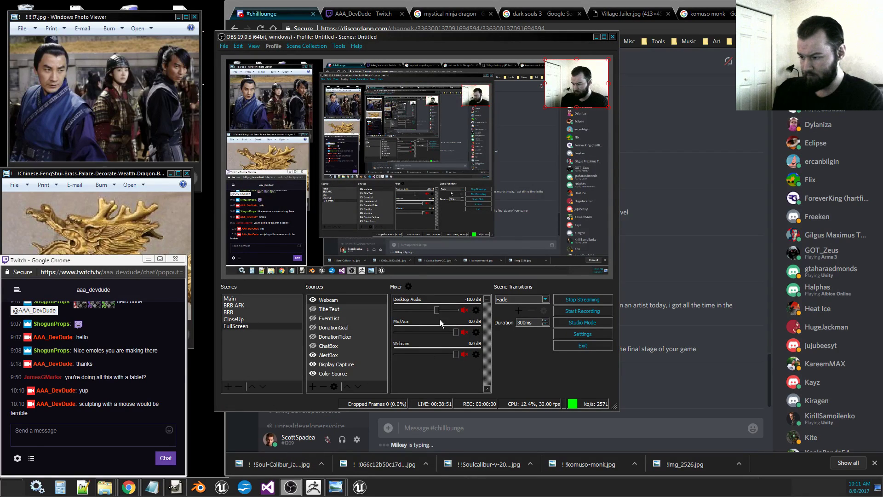
click(245, 313)
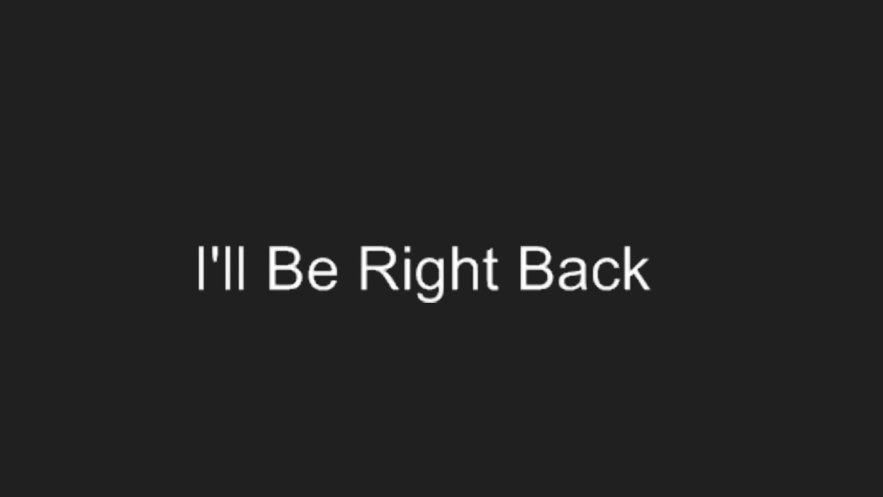